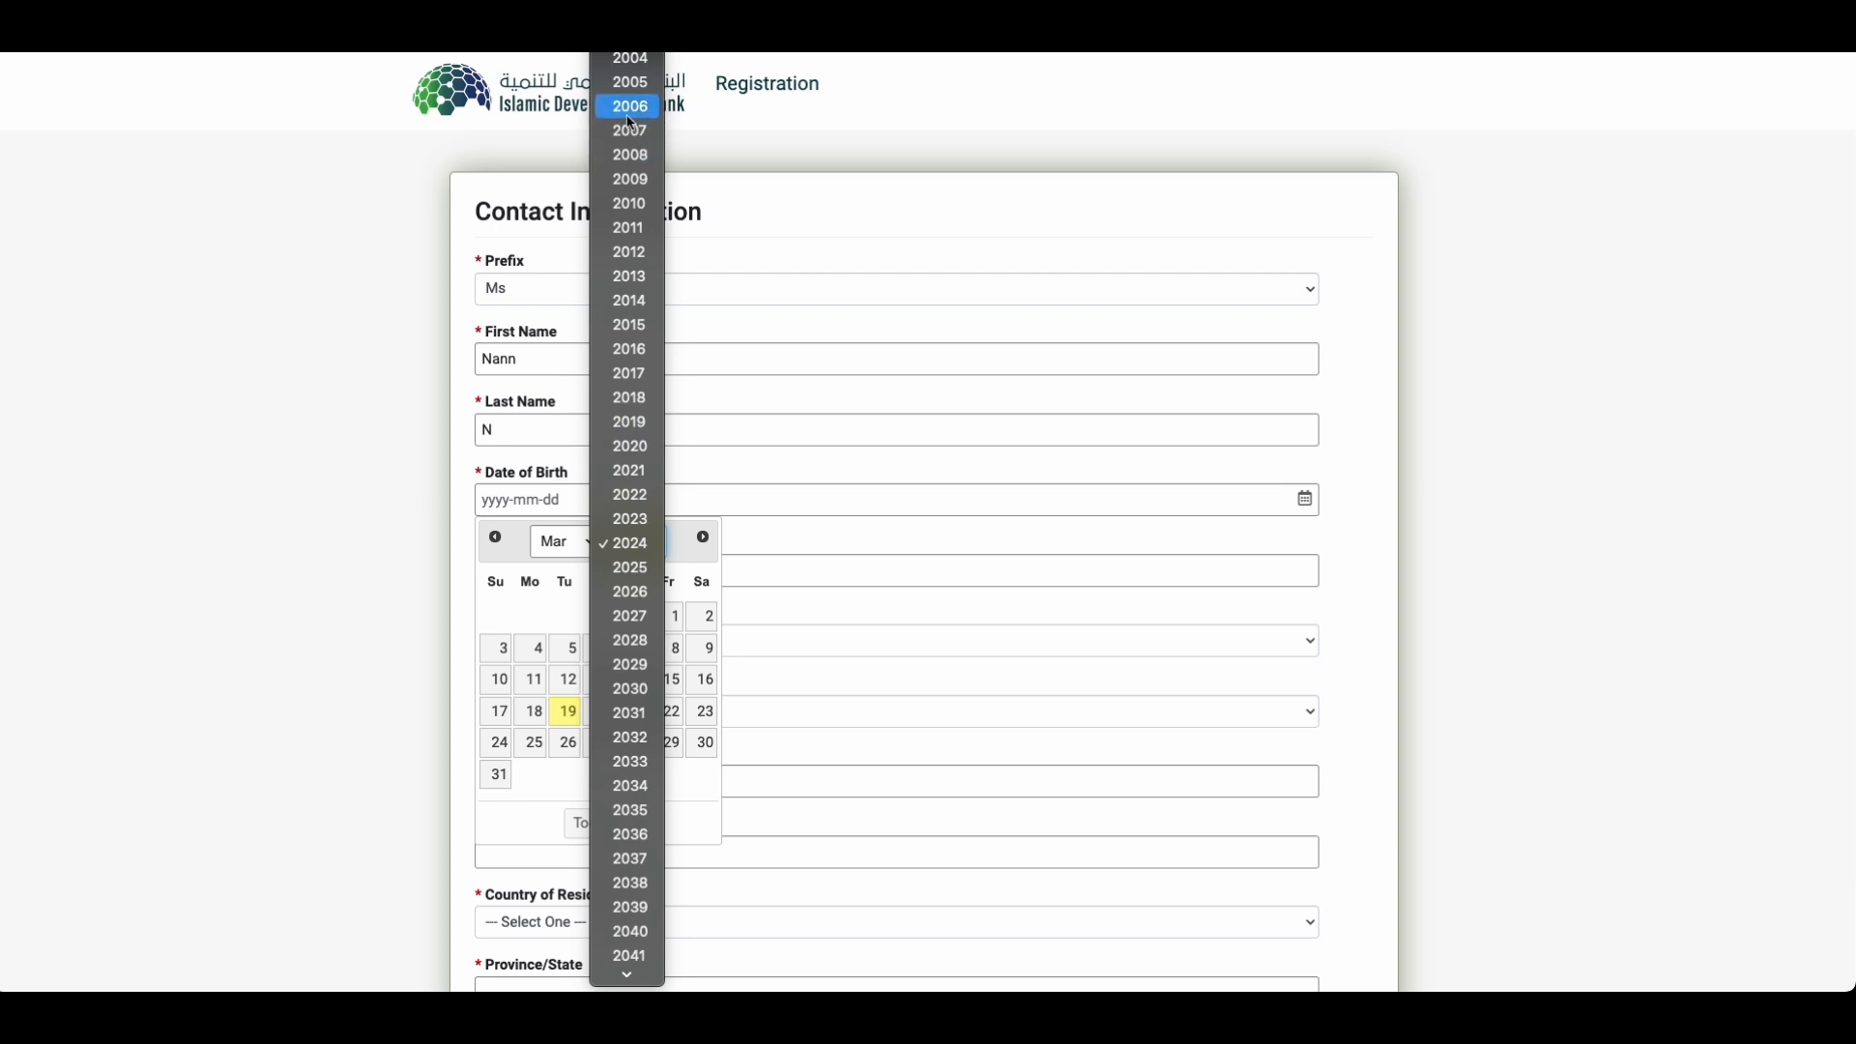
Step: Set the birth date to the 19th, 2003 and enter the telephone number
click(629, 60)
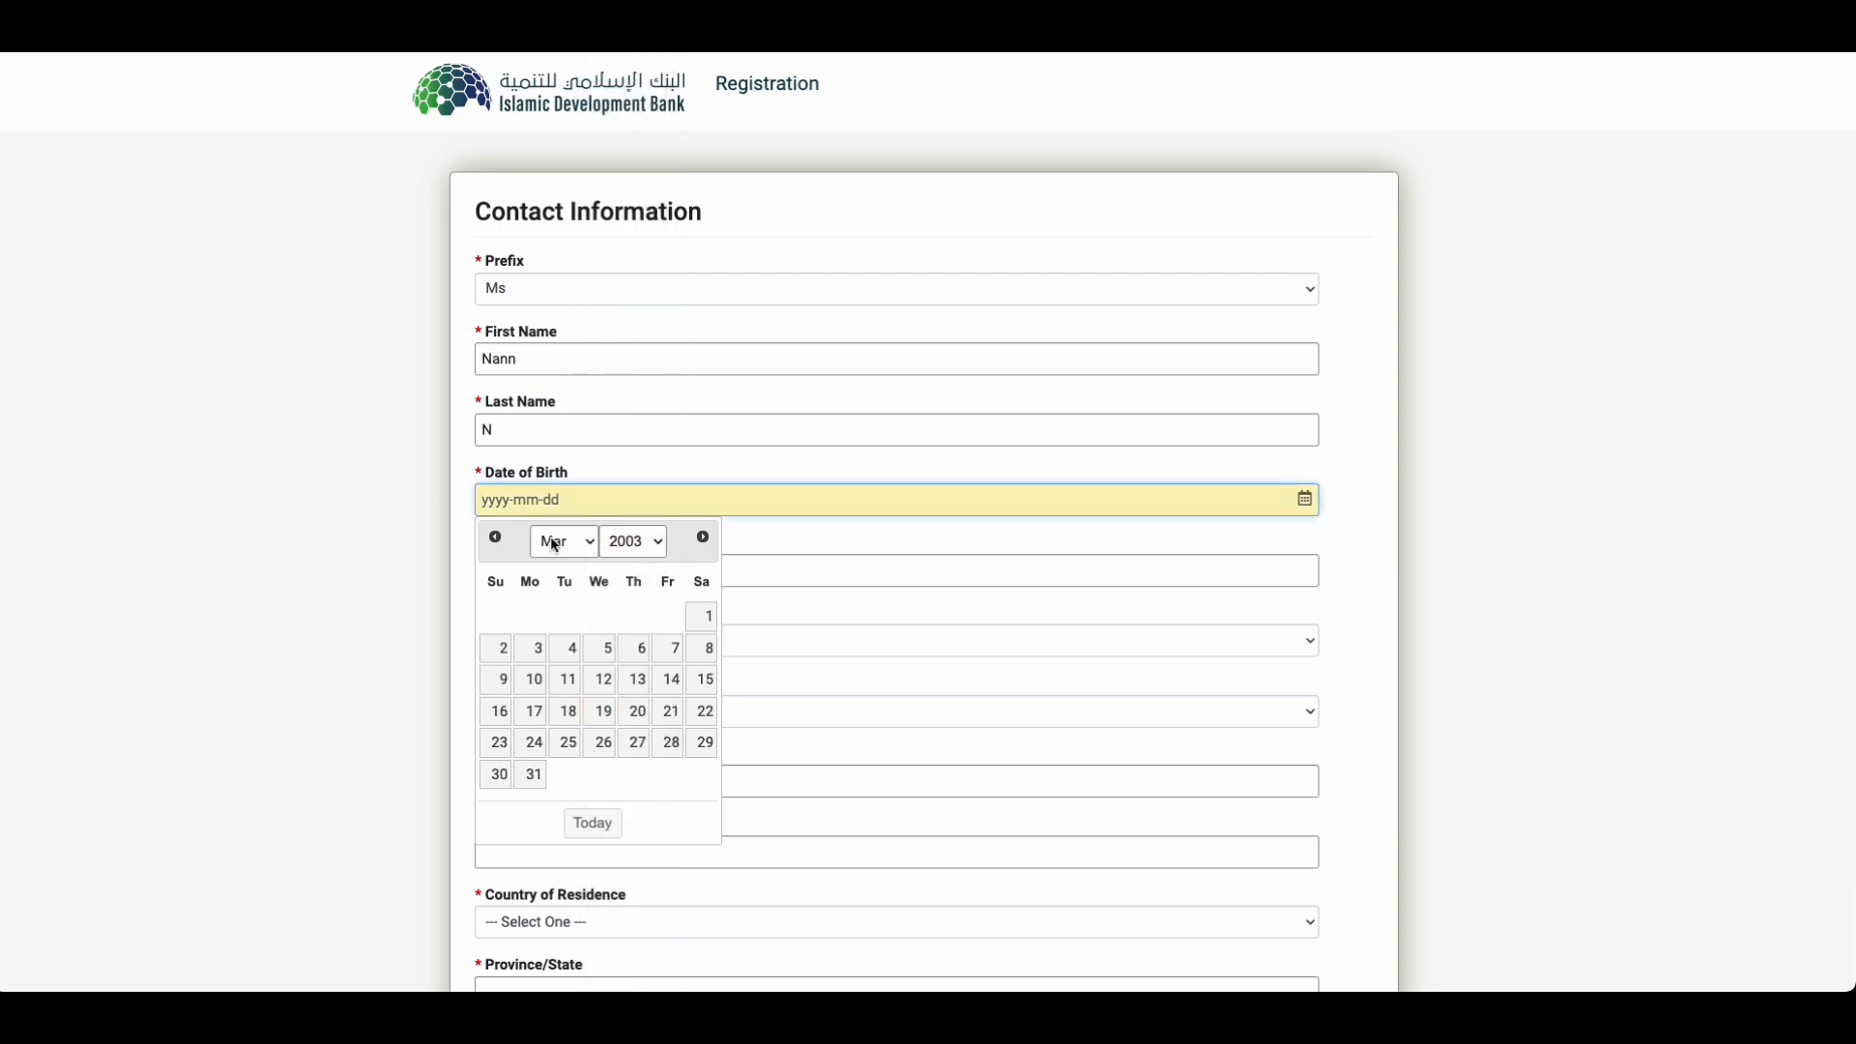
click(605, 713)
click(600, 570)
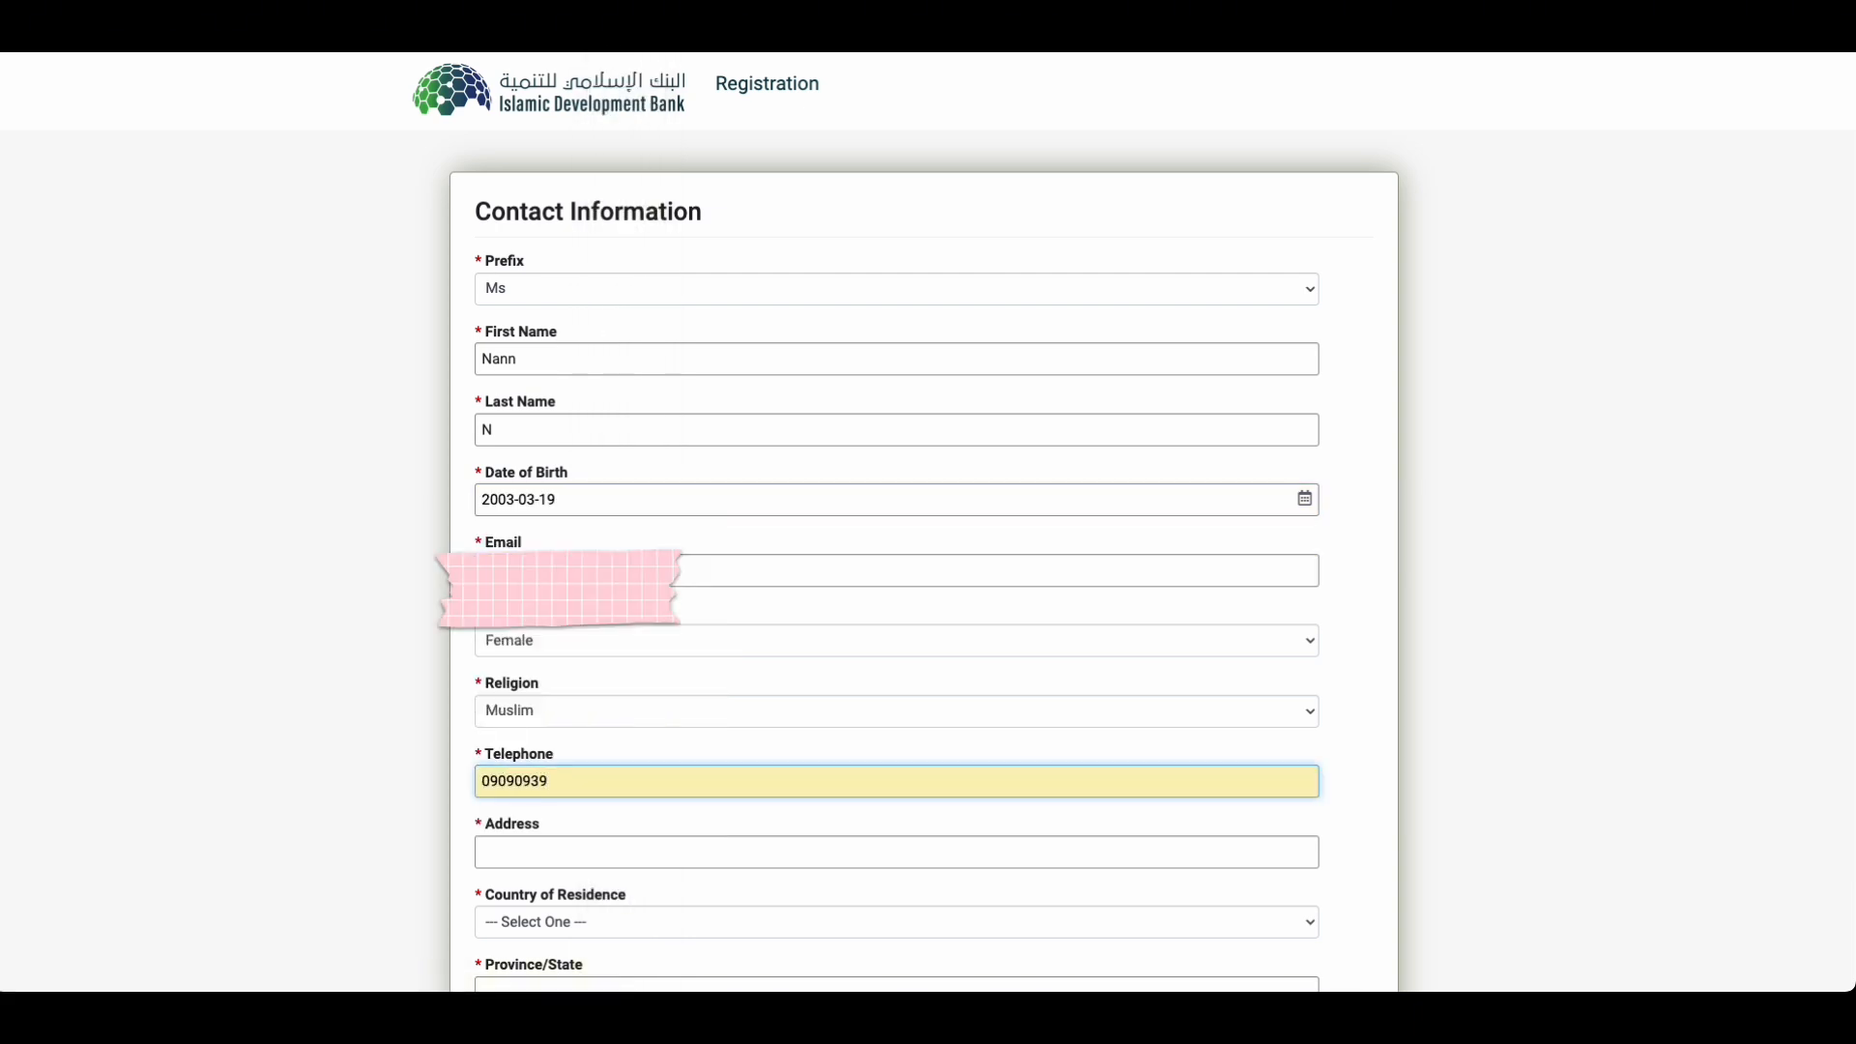
text(457)
Step: Enter Yangon as address, city and province, submit the registration, and follow the activation link
click(551, 852)
text(yangon)
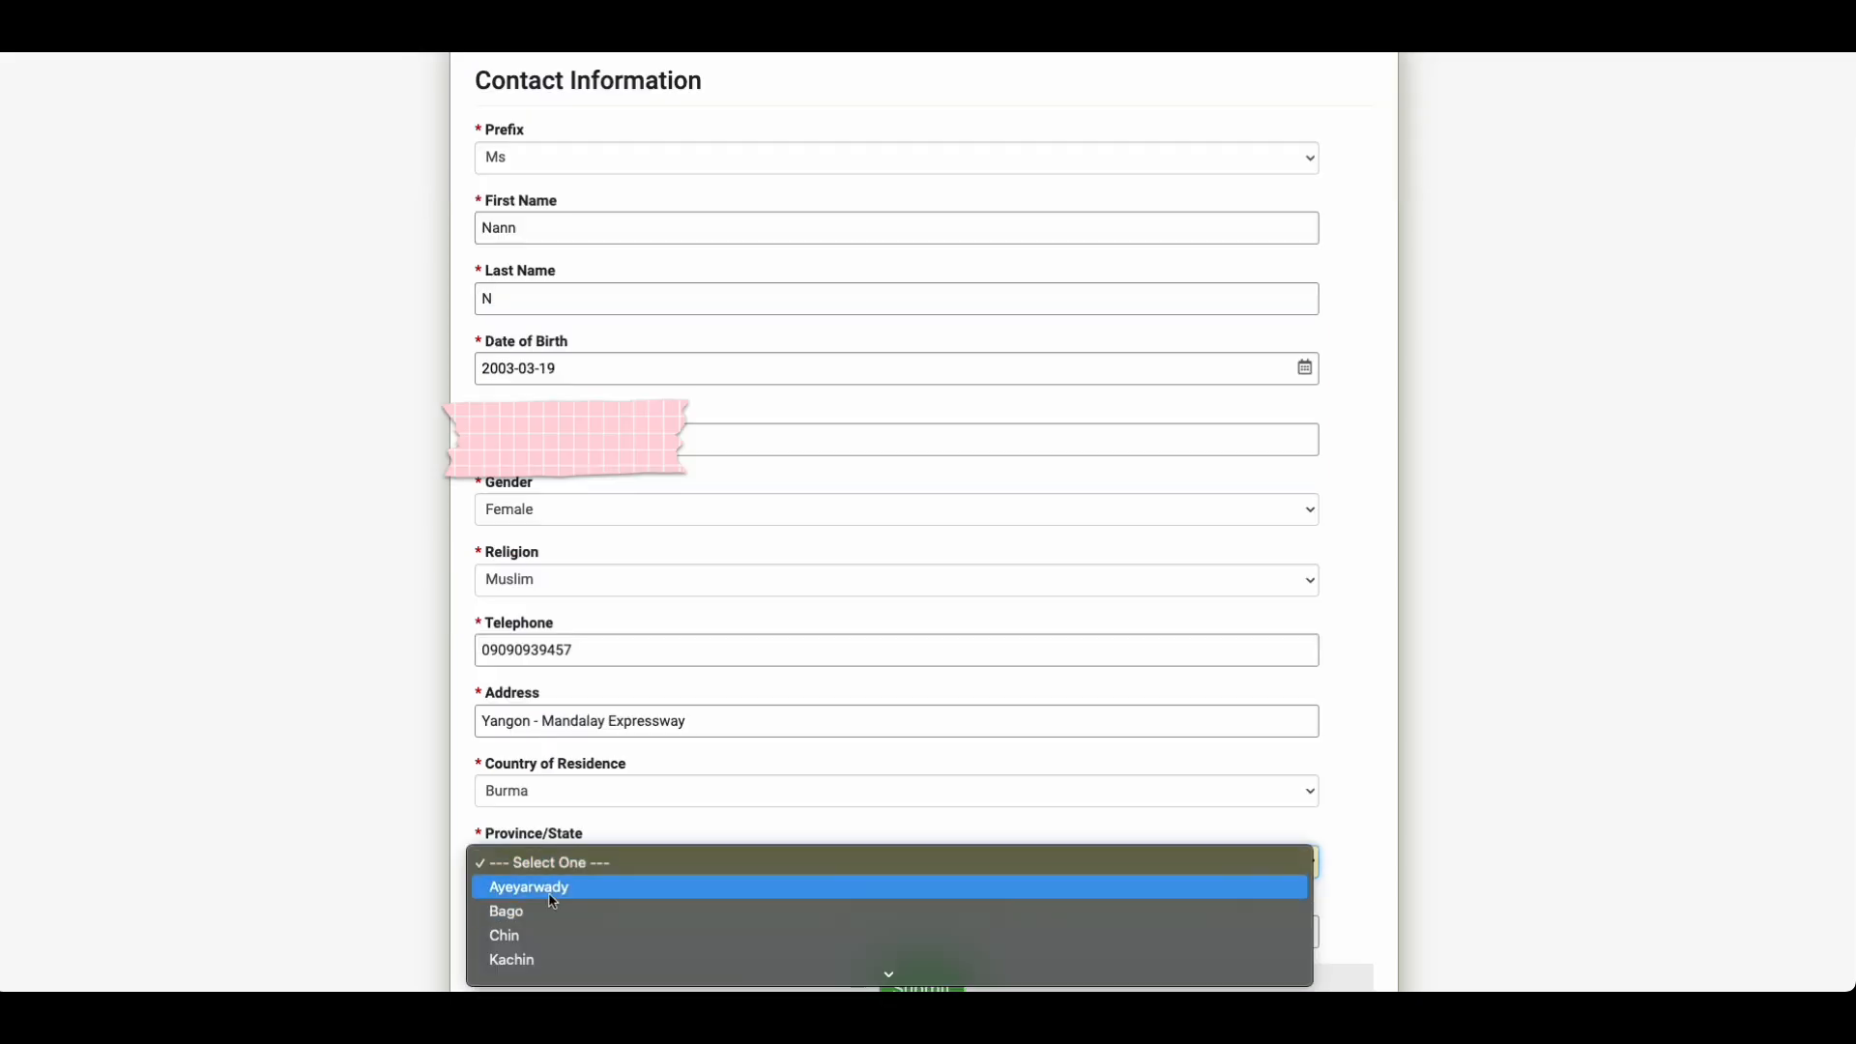
click(549, 894)
click(547, 933)
text(yangon)
scroll(592, 796, down, 1)
click(587, 824)
click(570, 970)
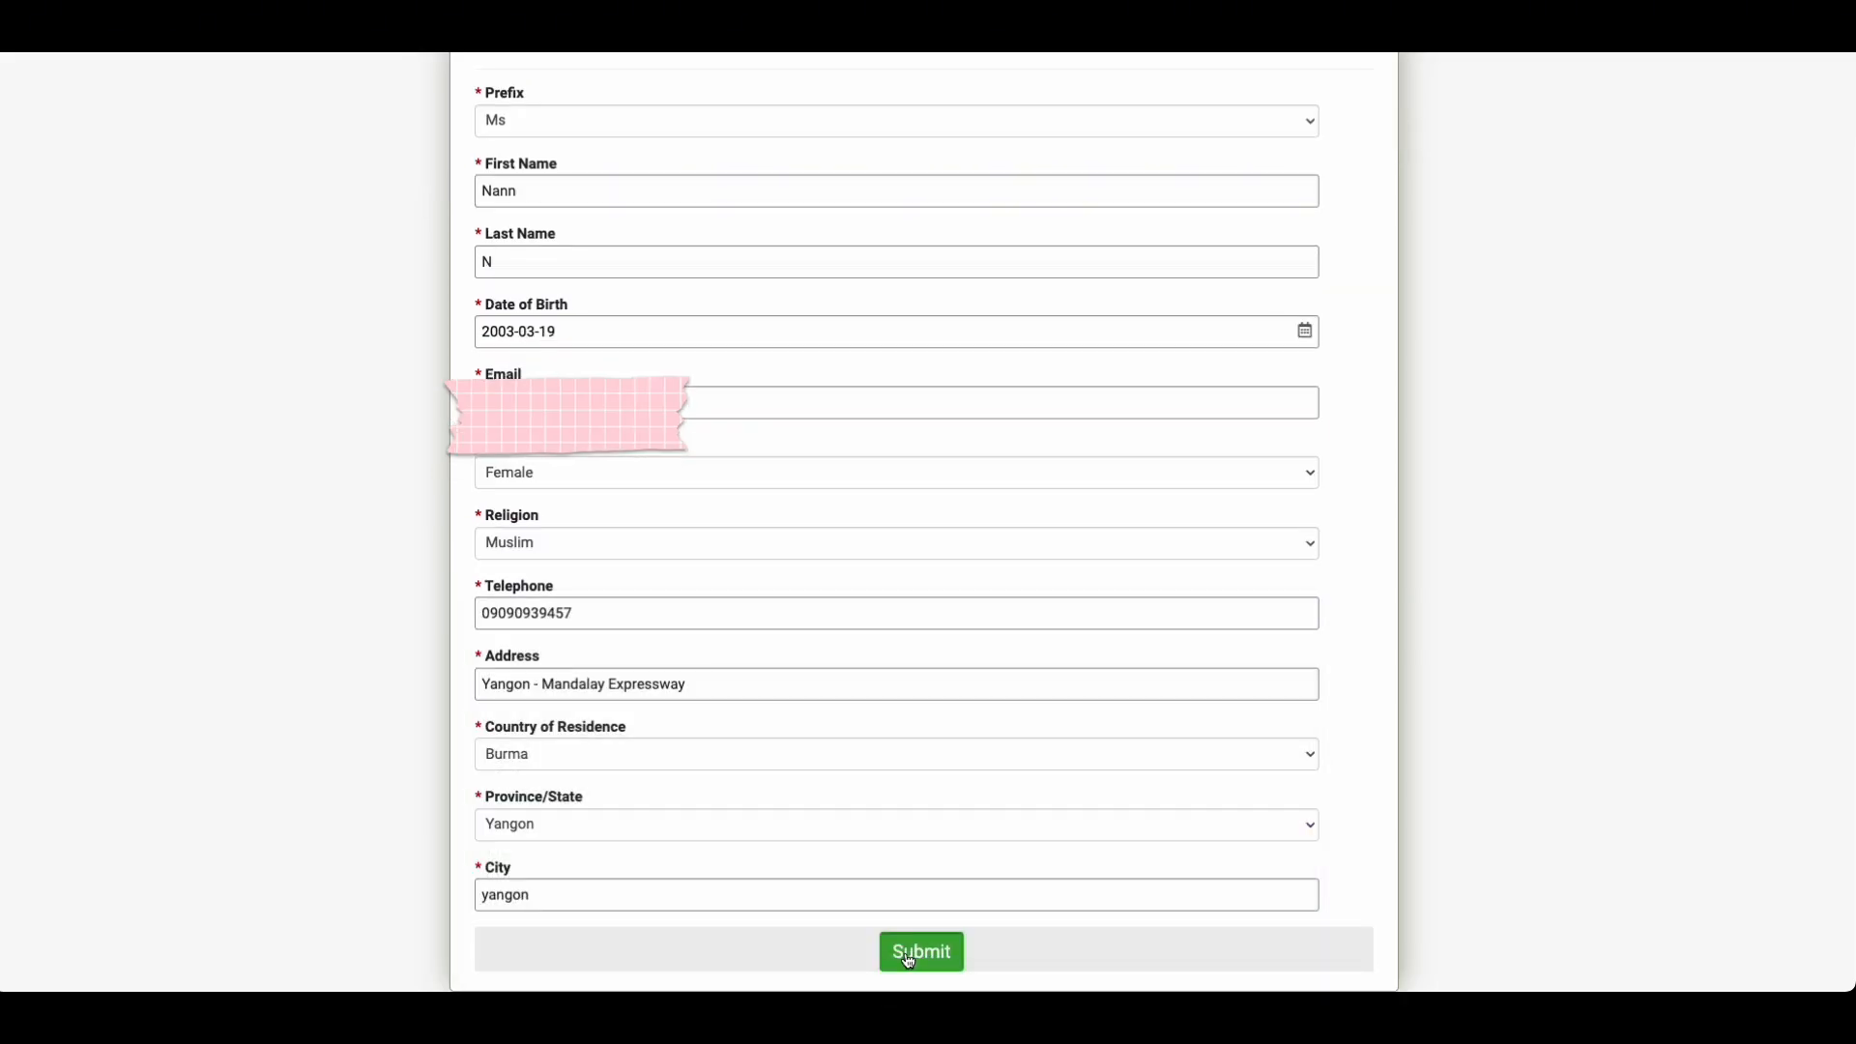
click(909, 960)
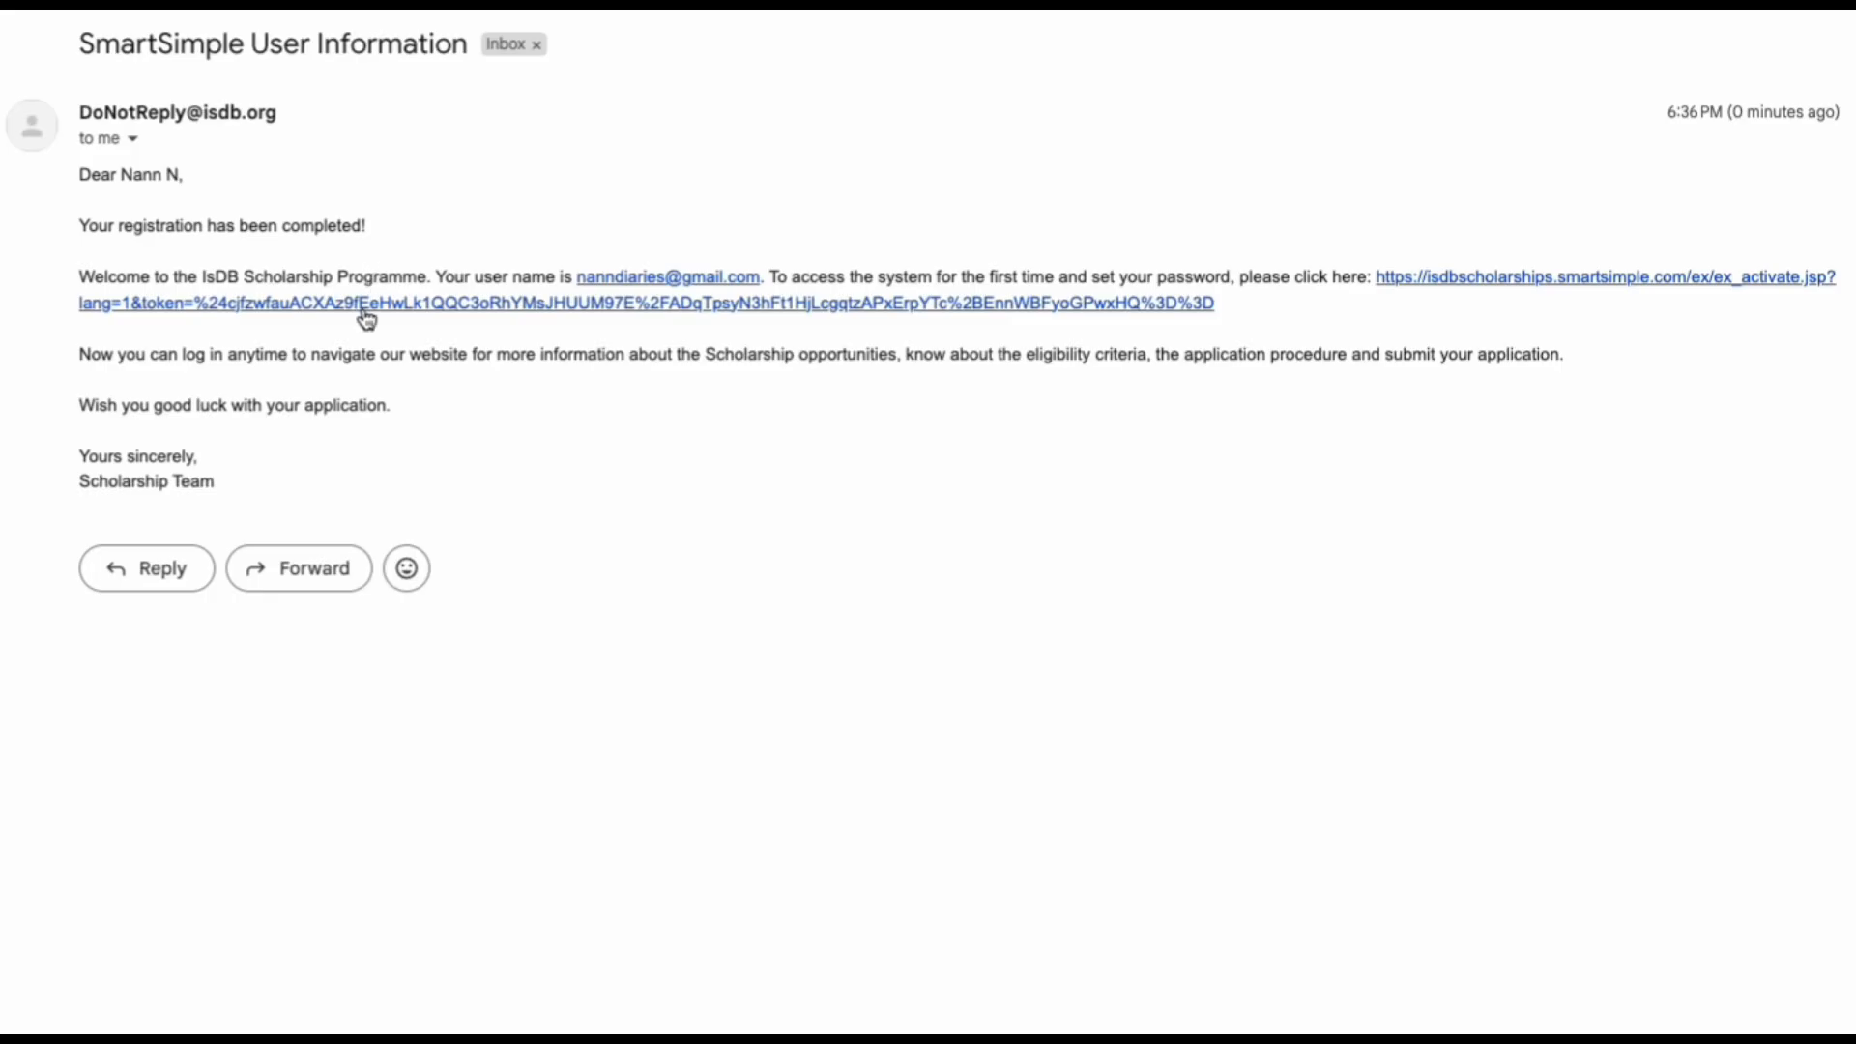
click(368, 307)
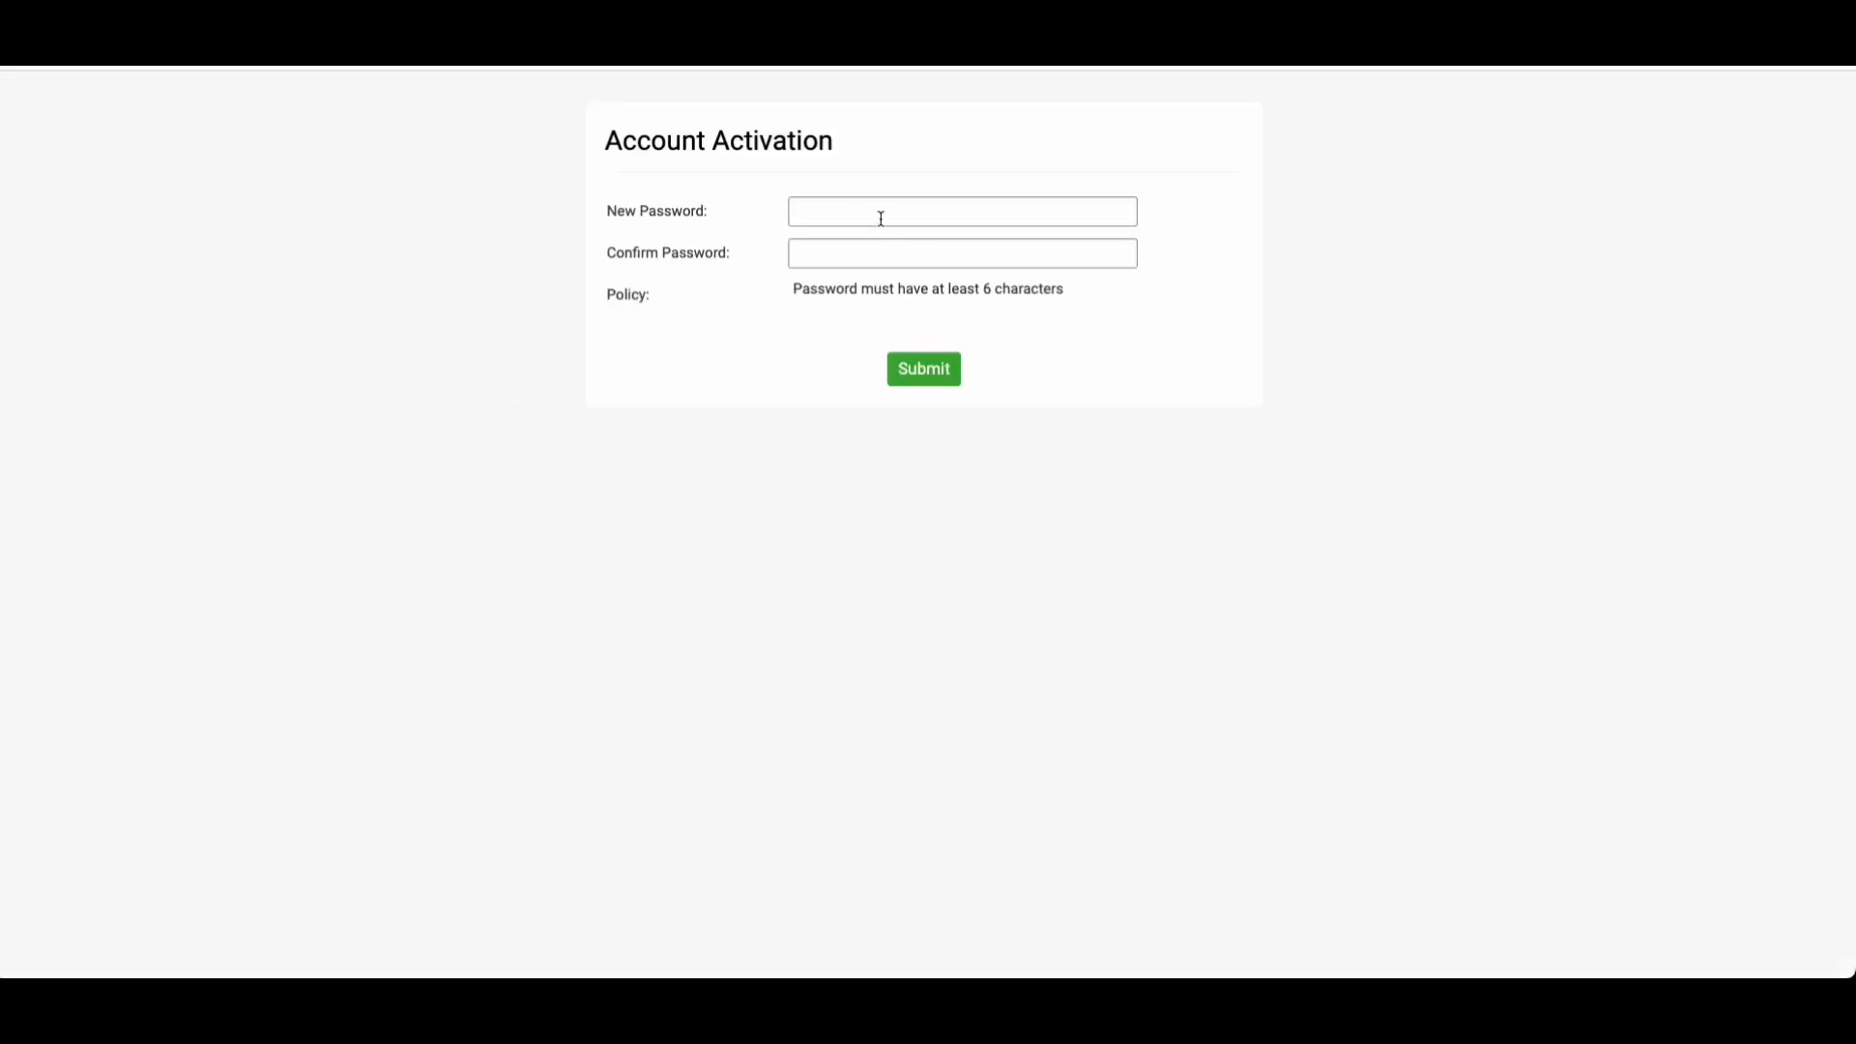
Step: Submit the new account password entered in both password fields
click(881, 218)
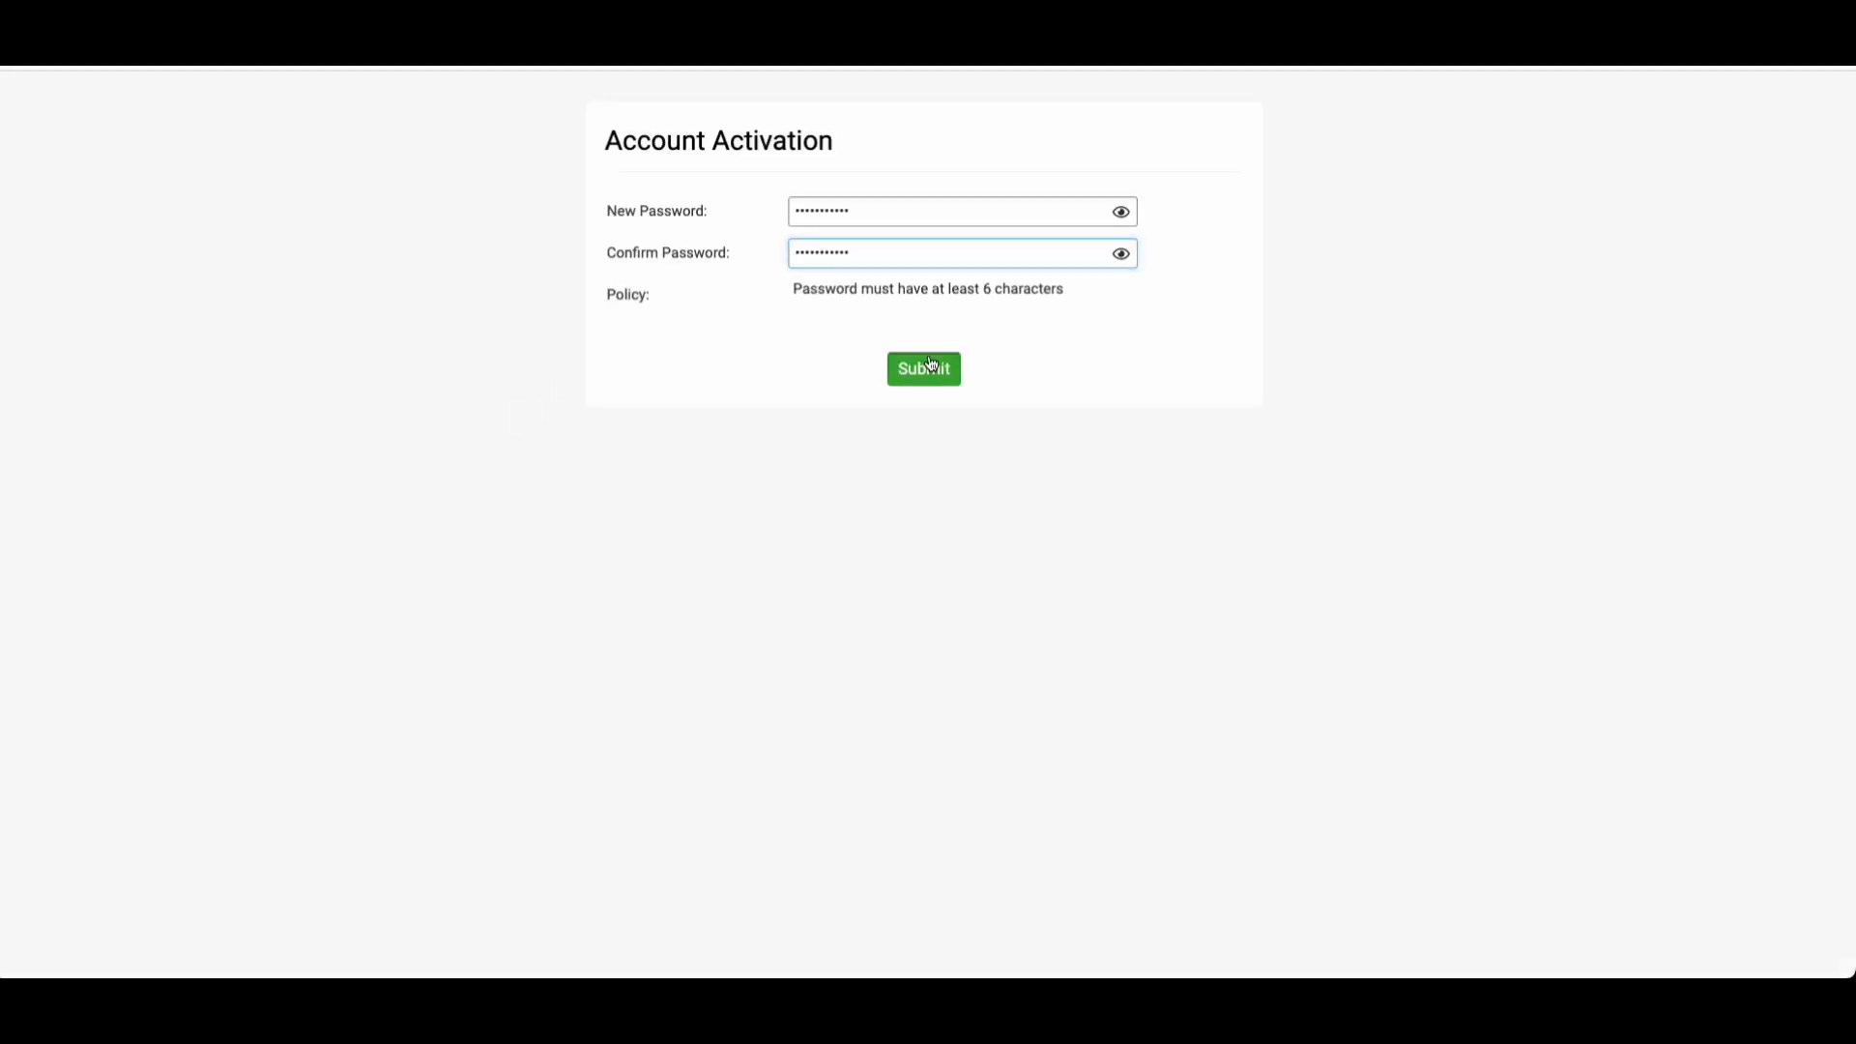
click(924, 368)
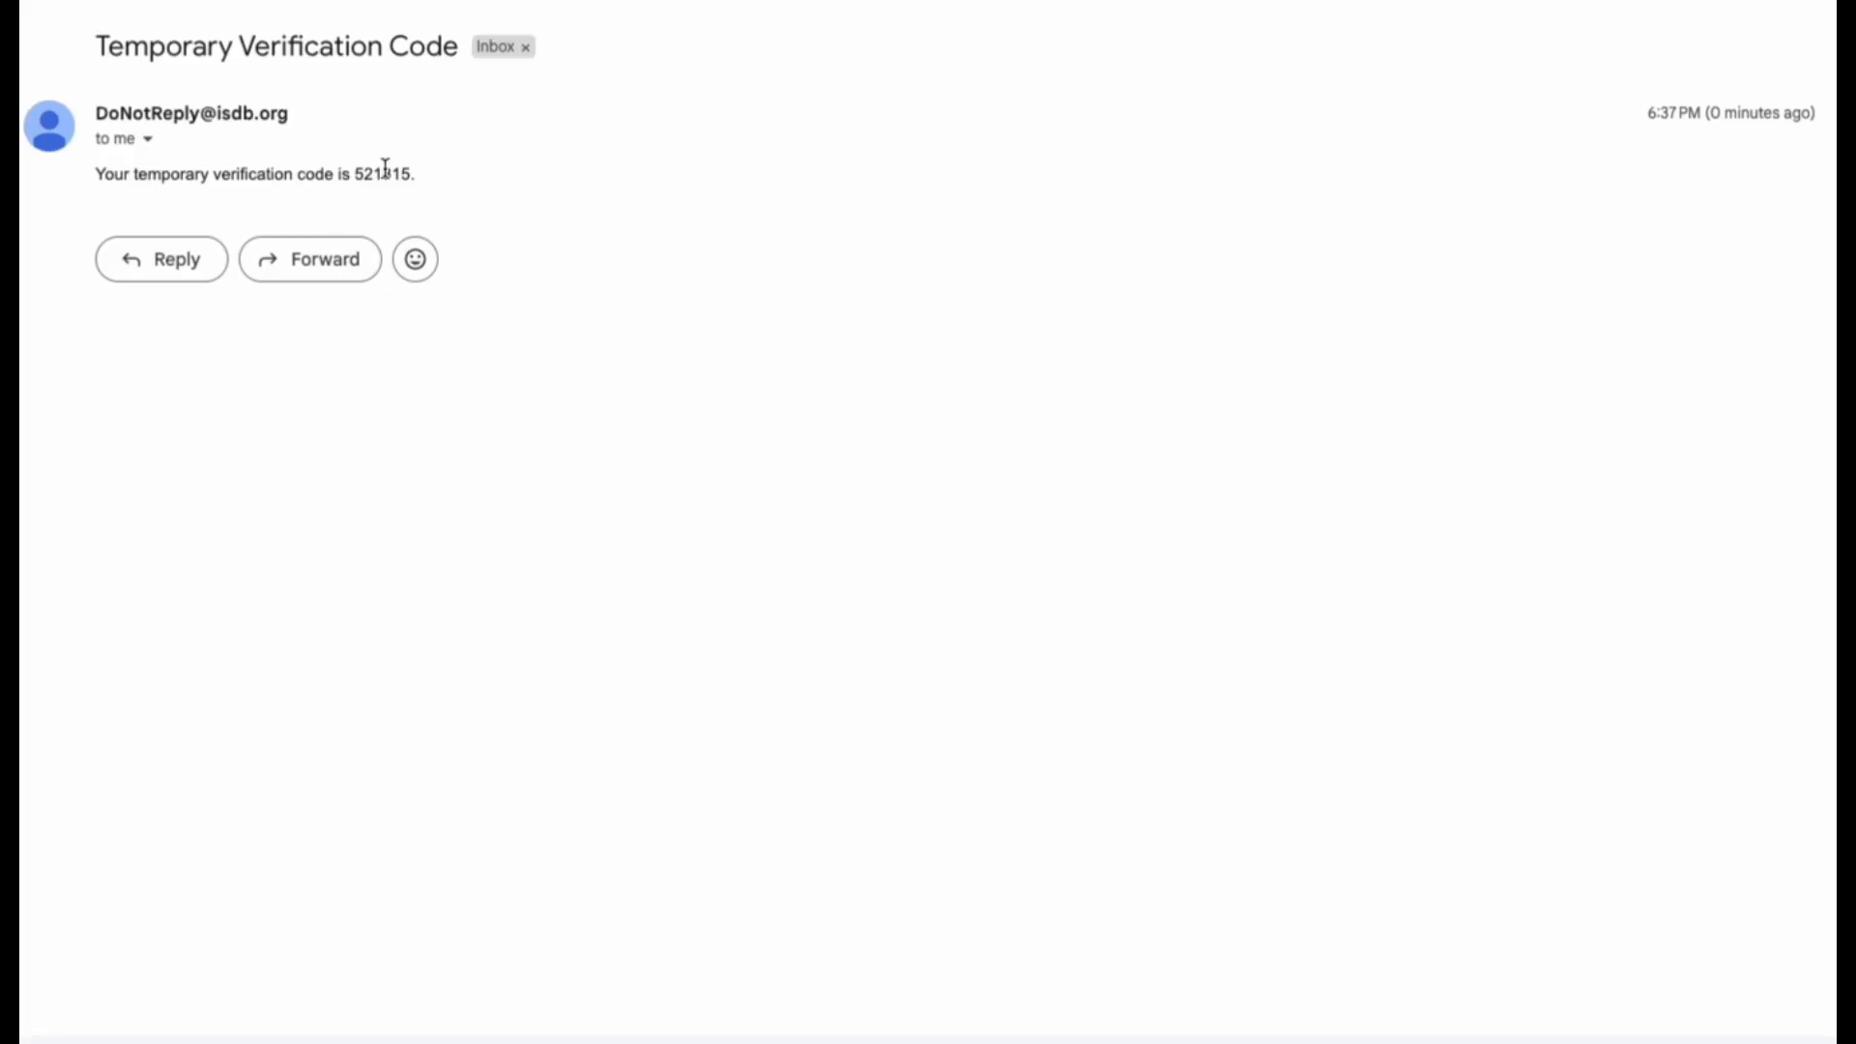
Step: Paste the emailed temporary code into Verification Code and submit it
double_click(385, 172)
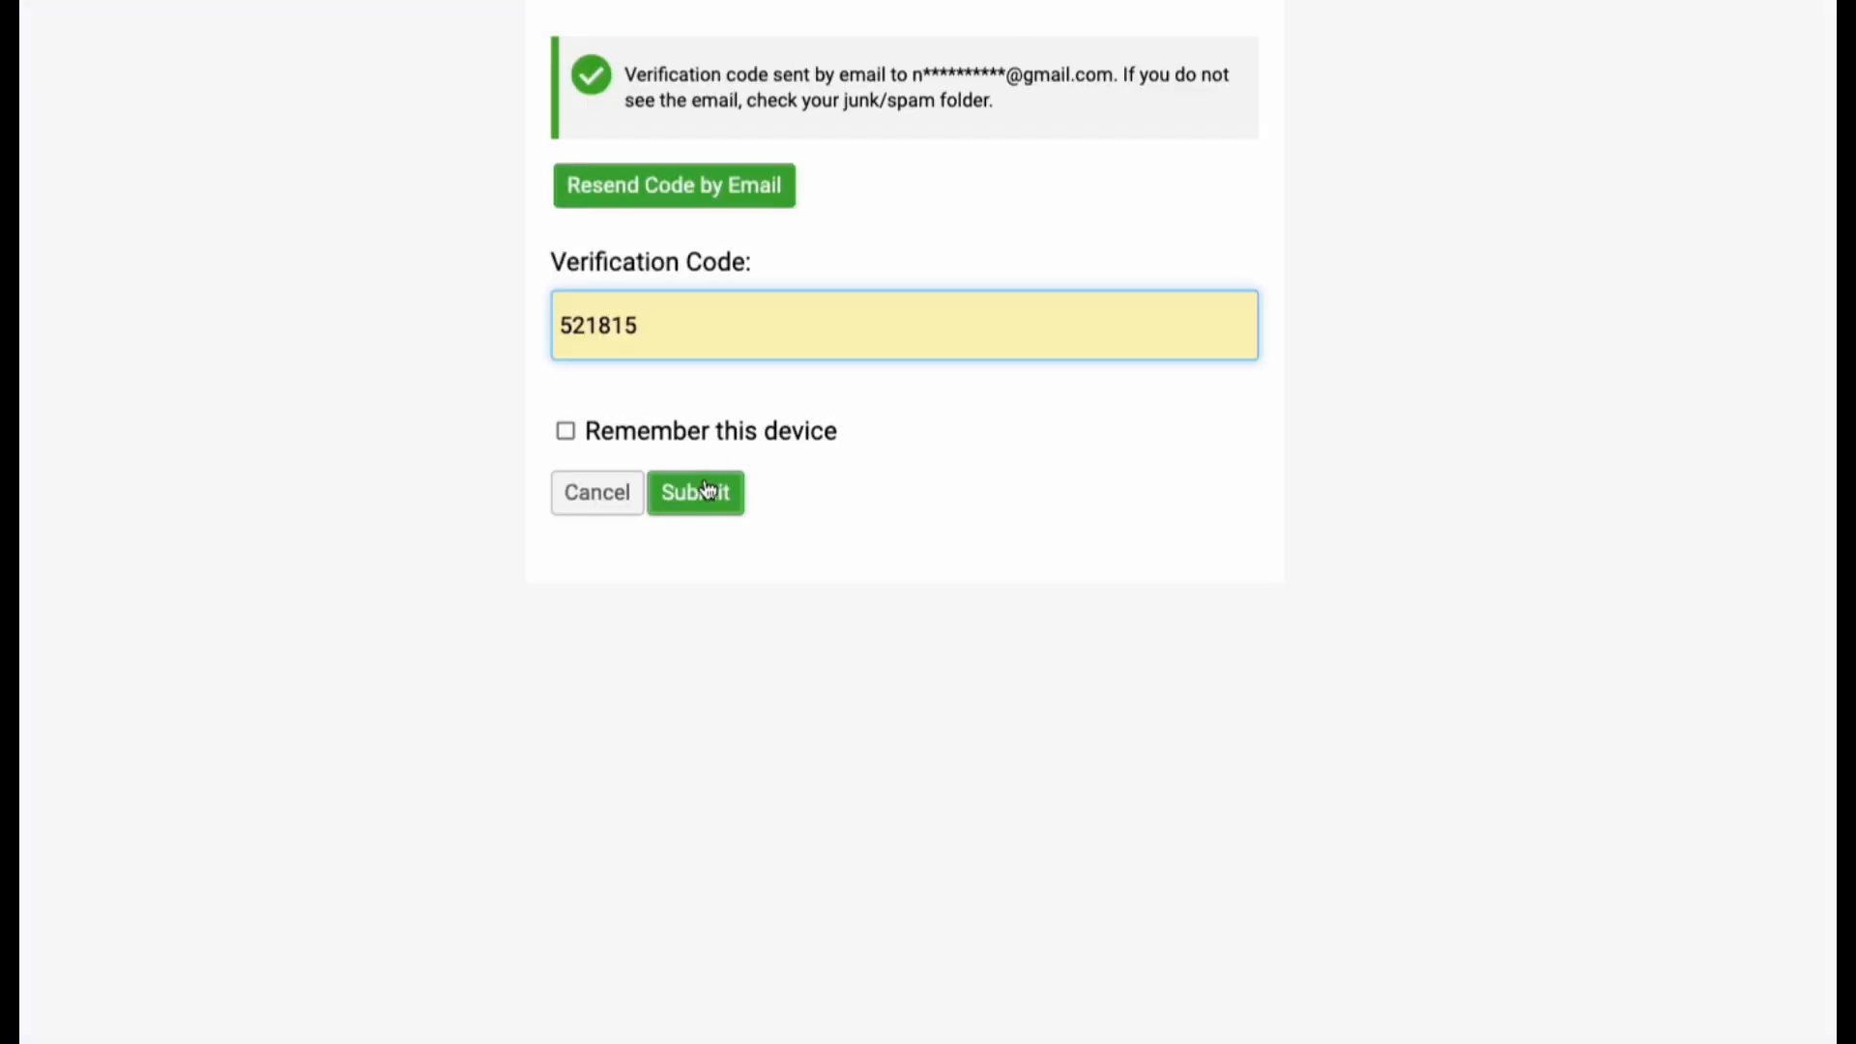
click(696, 491)
click(709, 491)
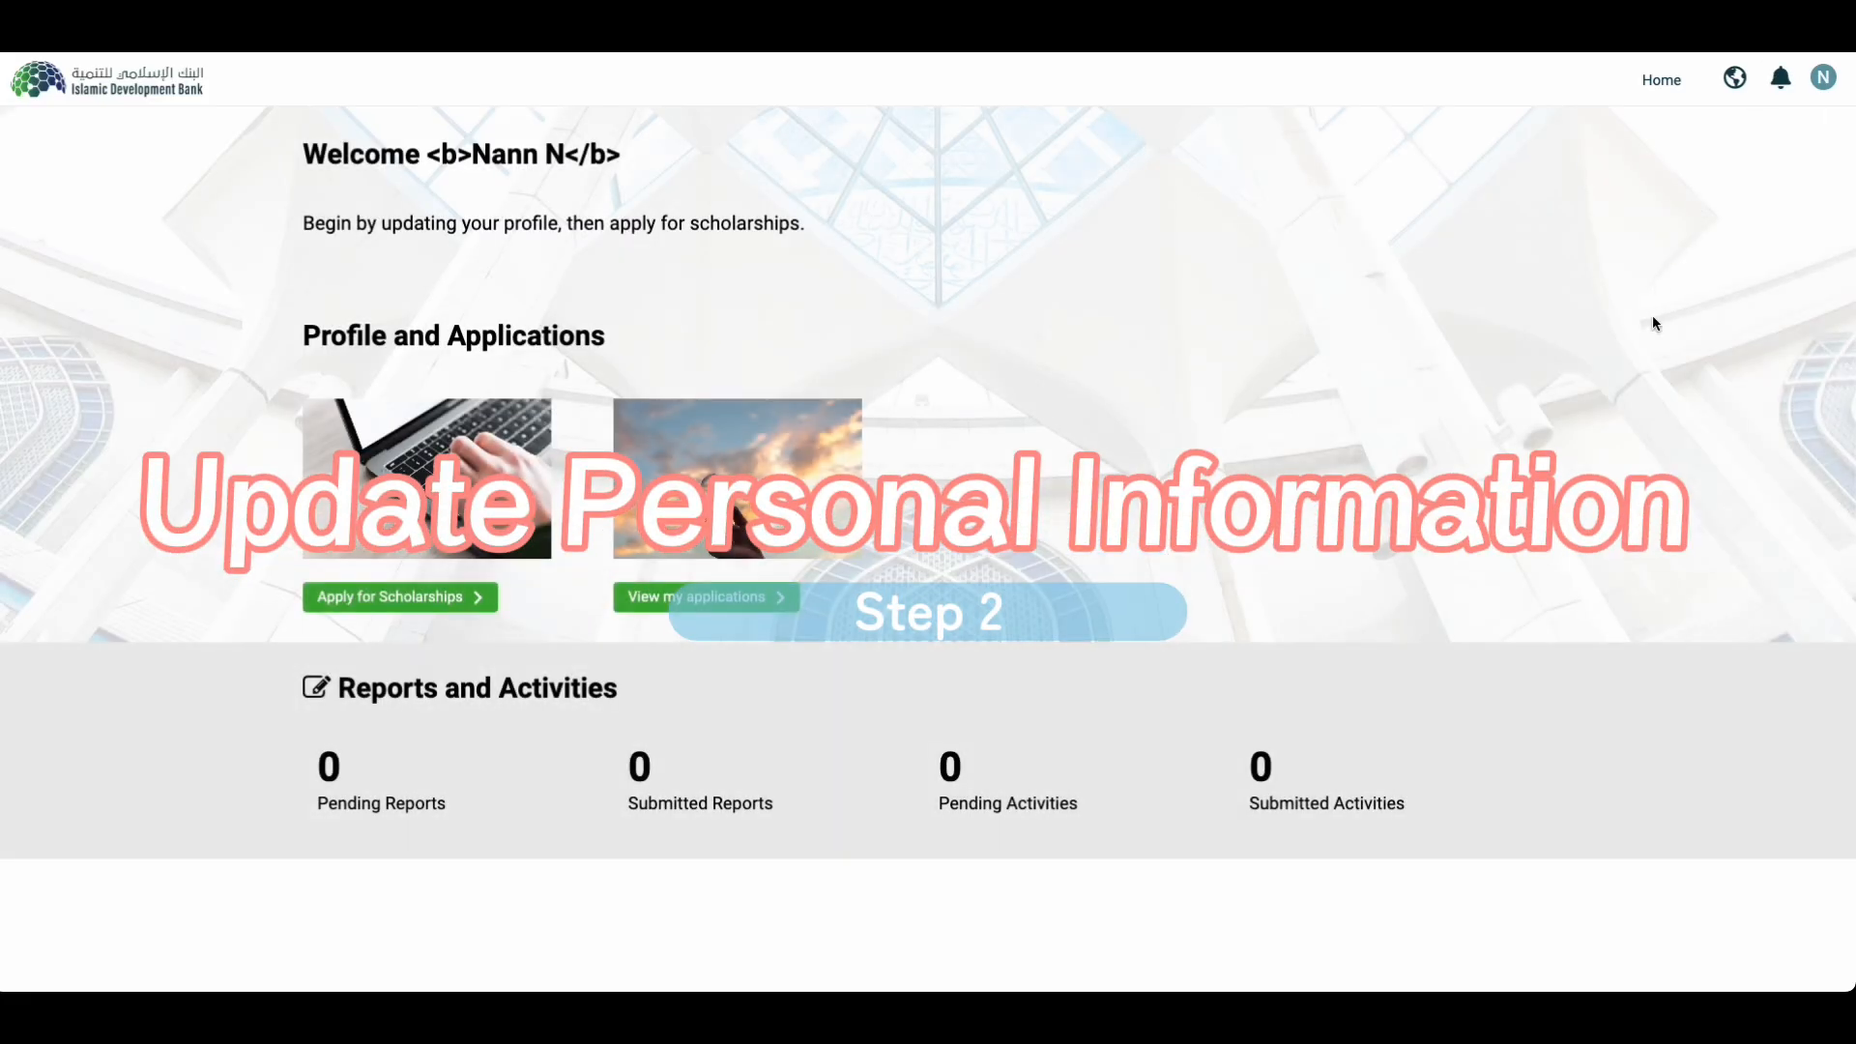
Step: In Update Profile, set Nationality to Myanmar and save
click(1823, 80)
click(1692, 178)
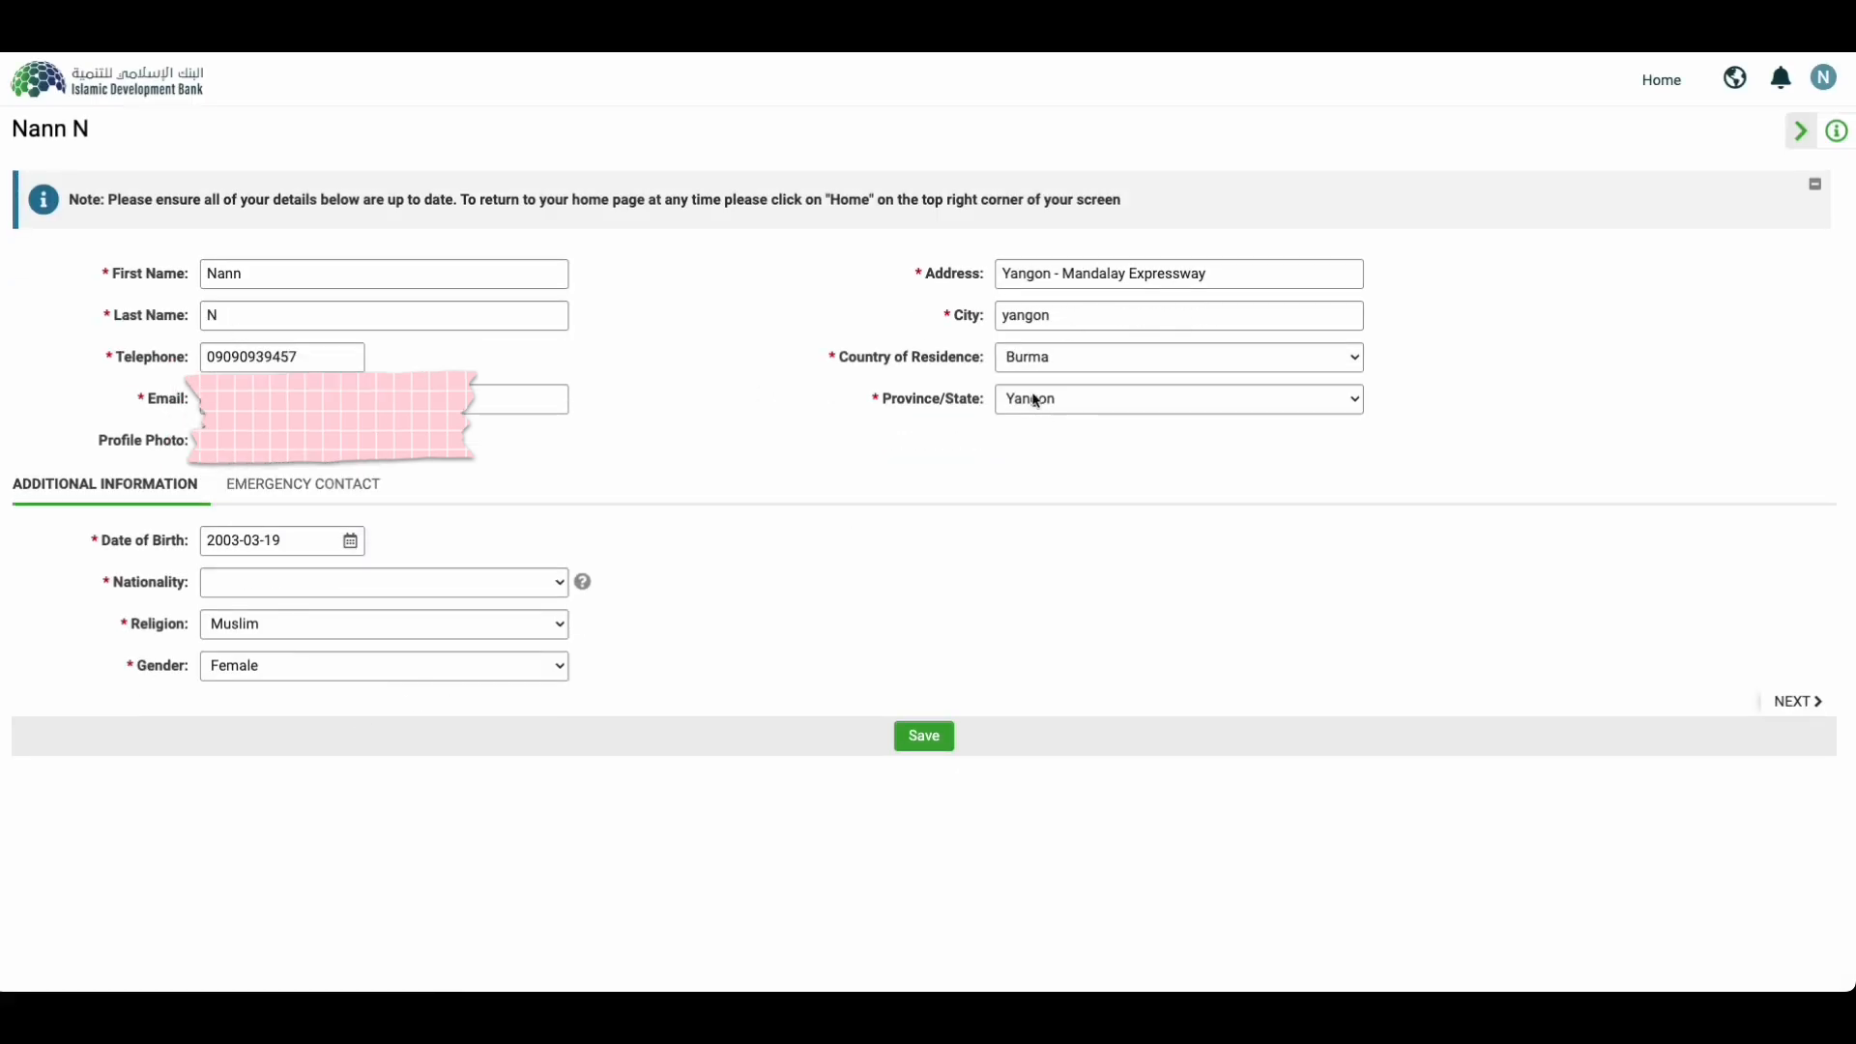
click(299, 586)
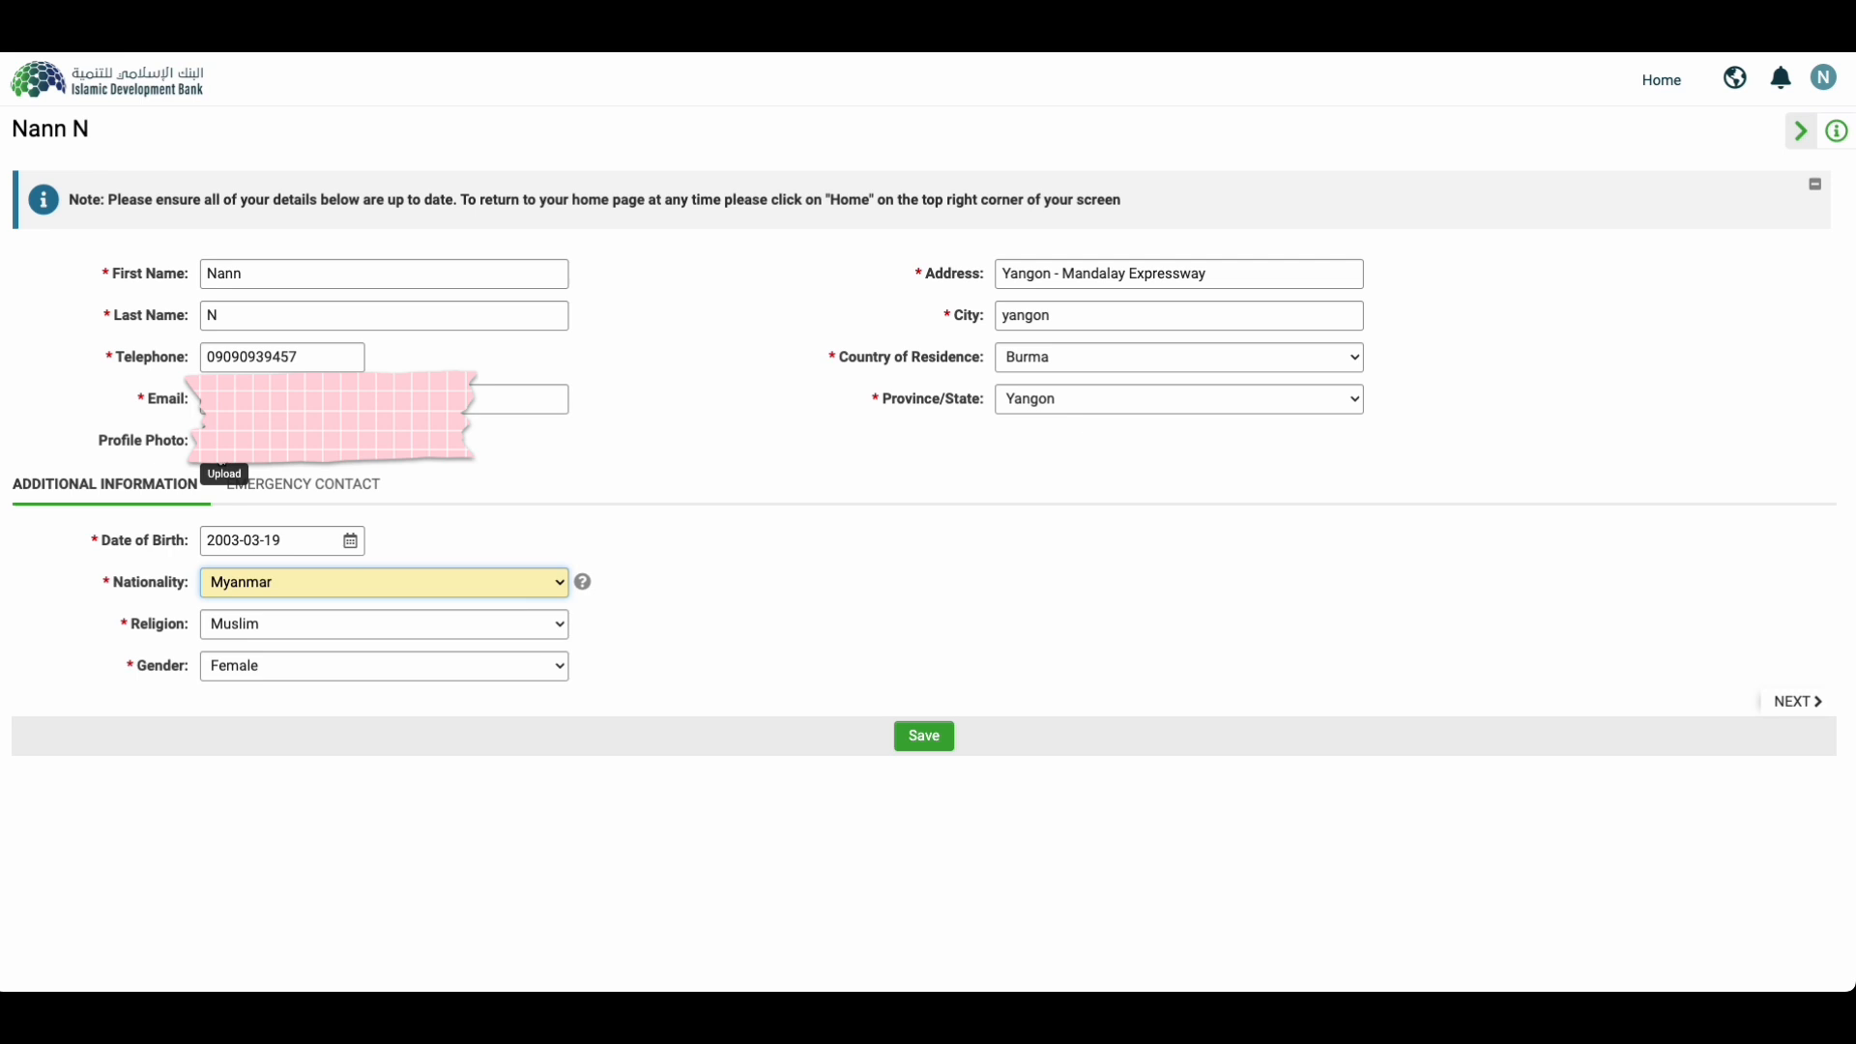
click(919, 733)
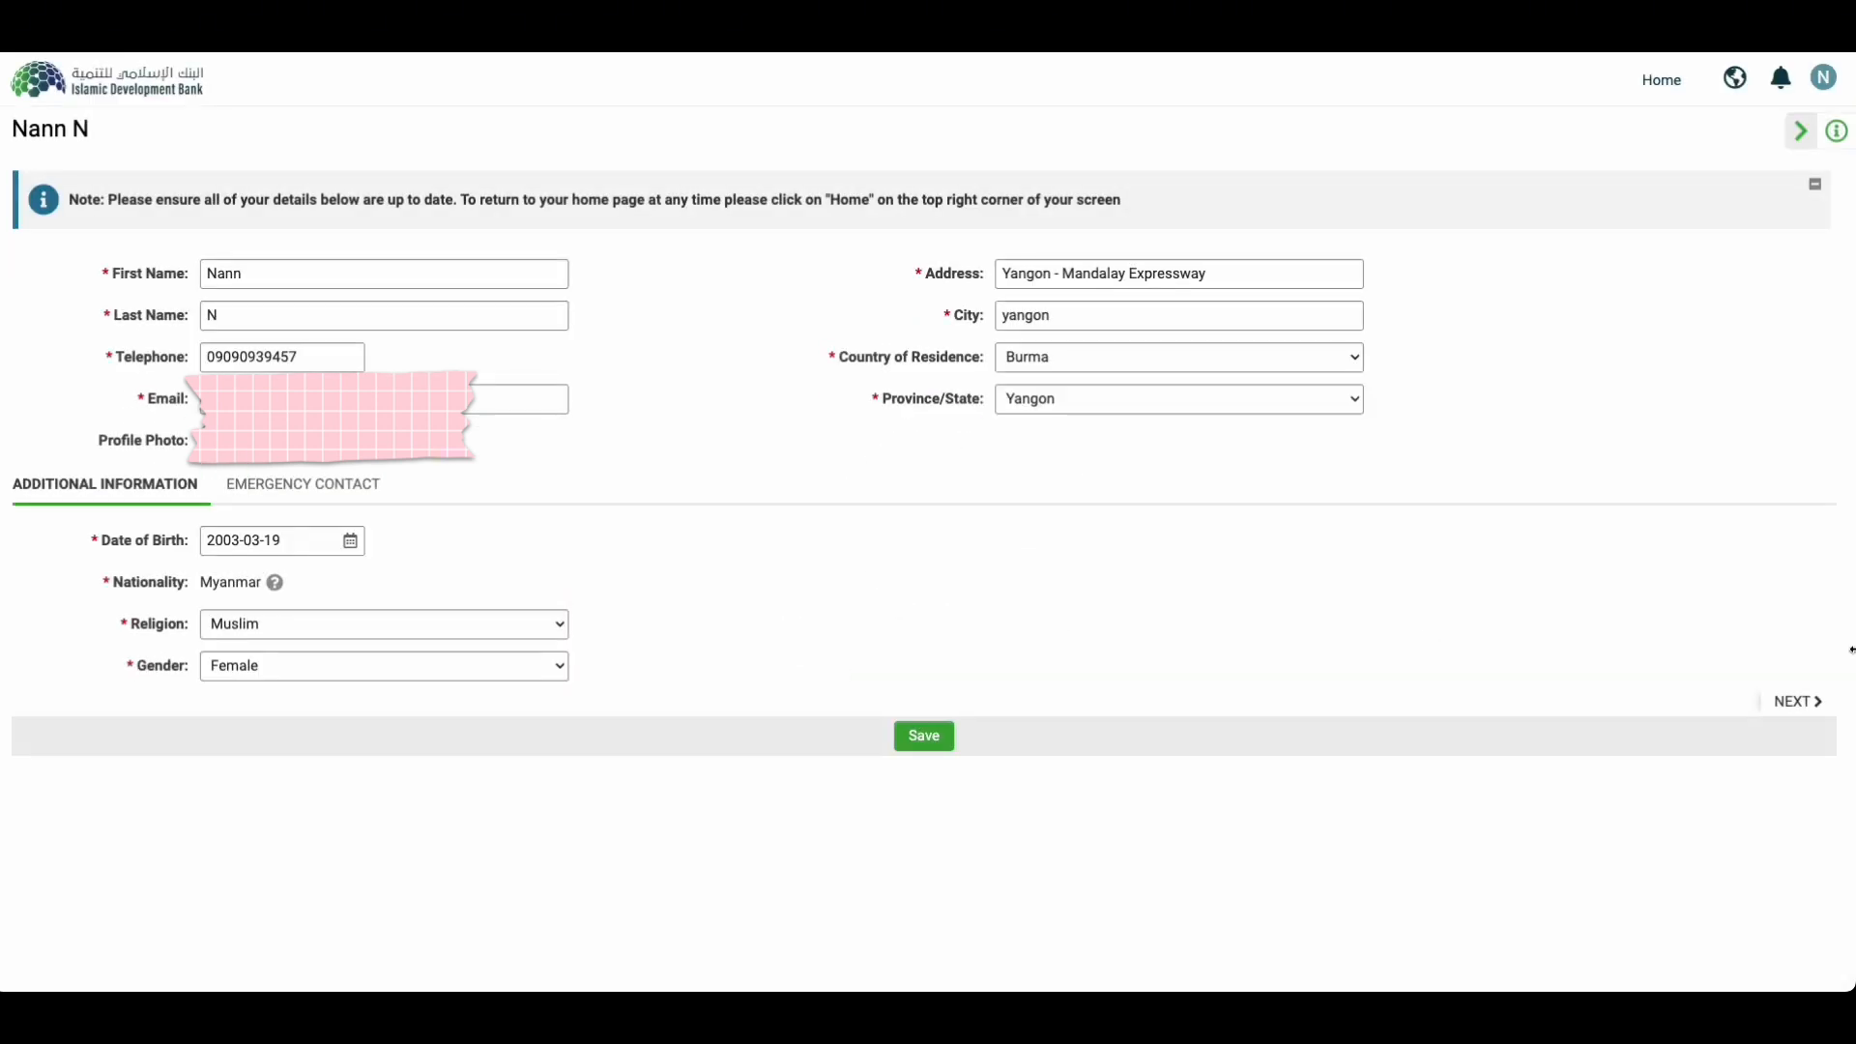
Step: Save the Emergency Contact section and return to the home page
click(1801, 702)
click(924, 778)
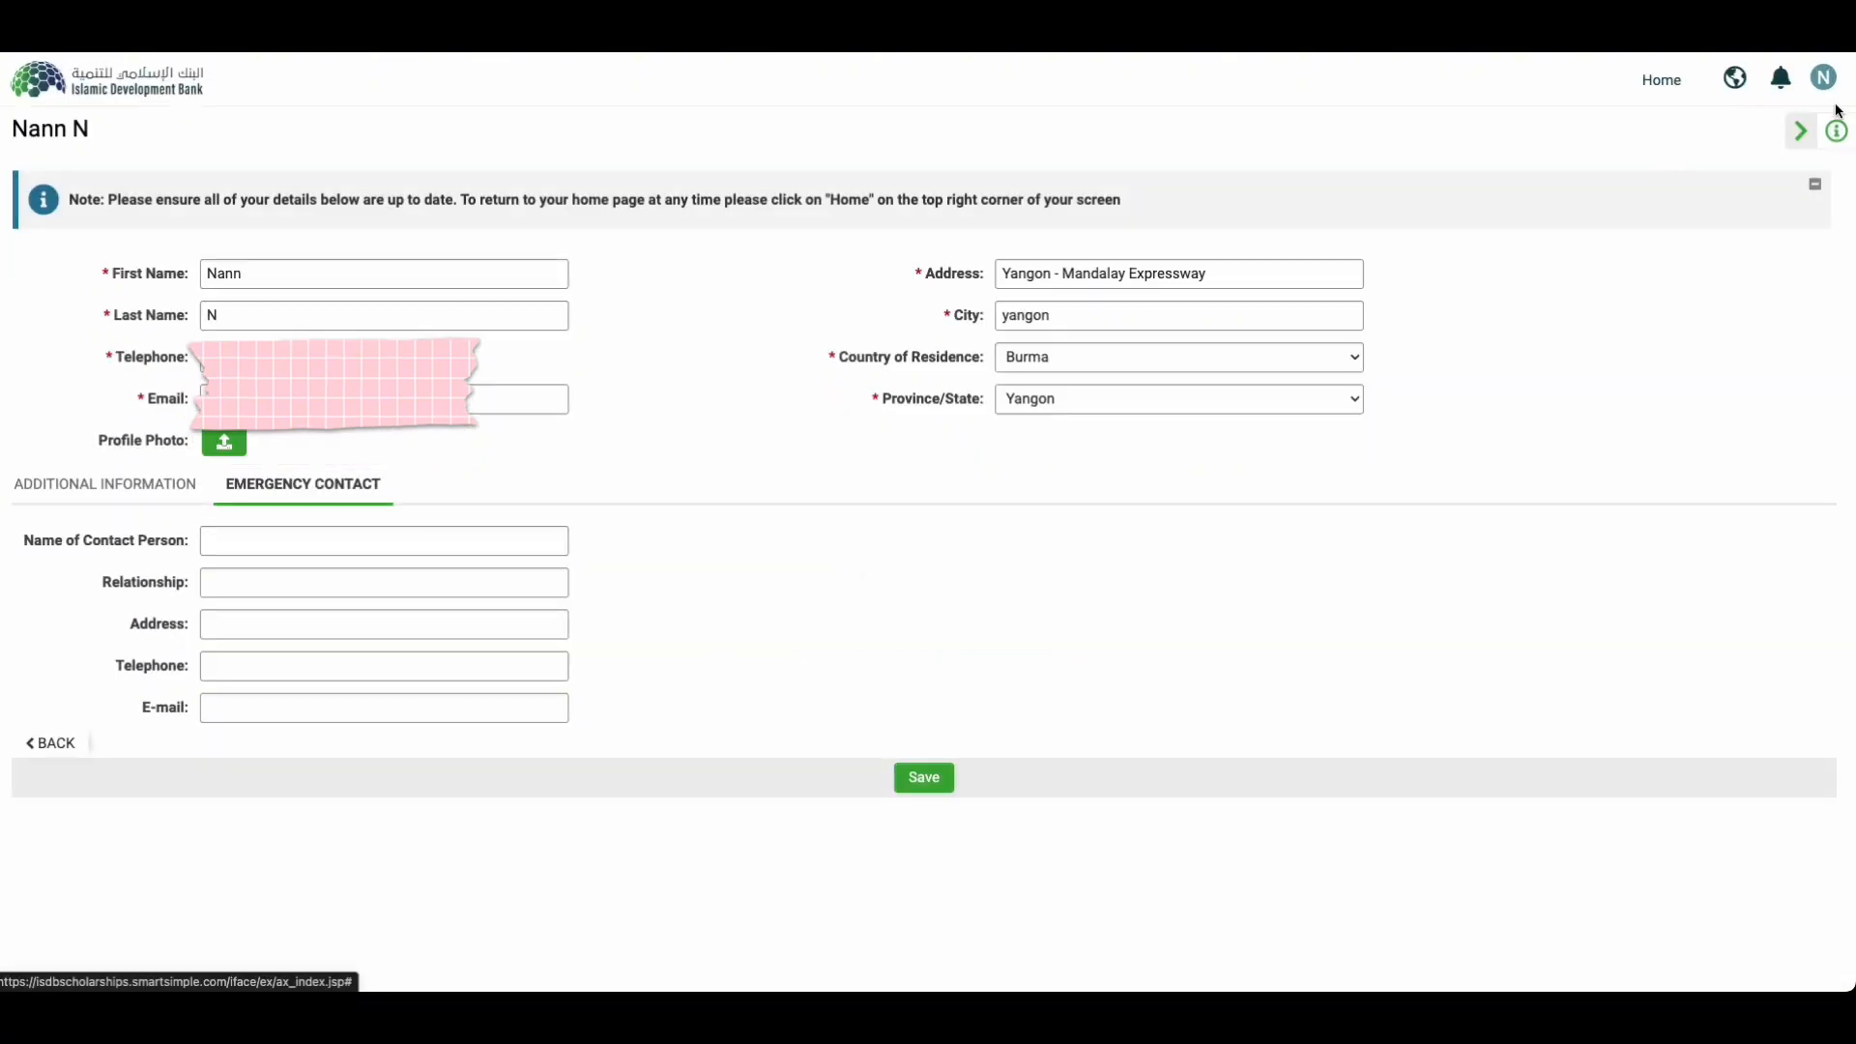
click(1801, 130)
click(1668, 86)
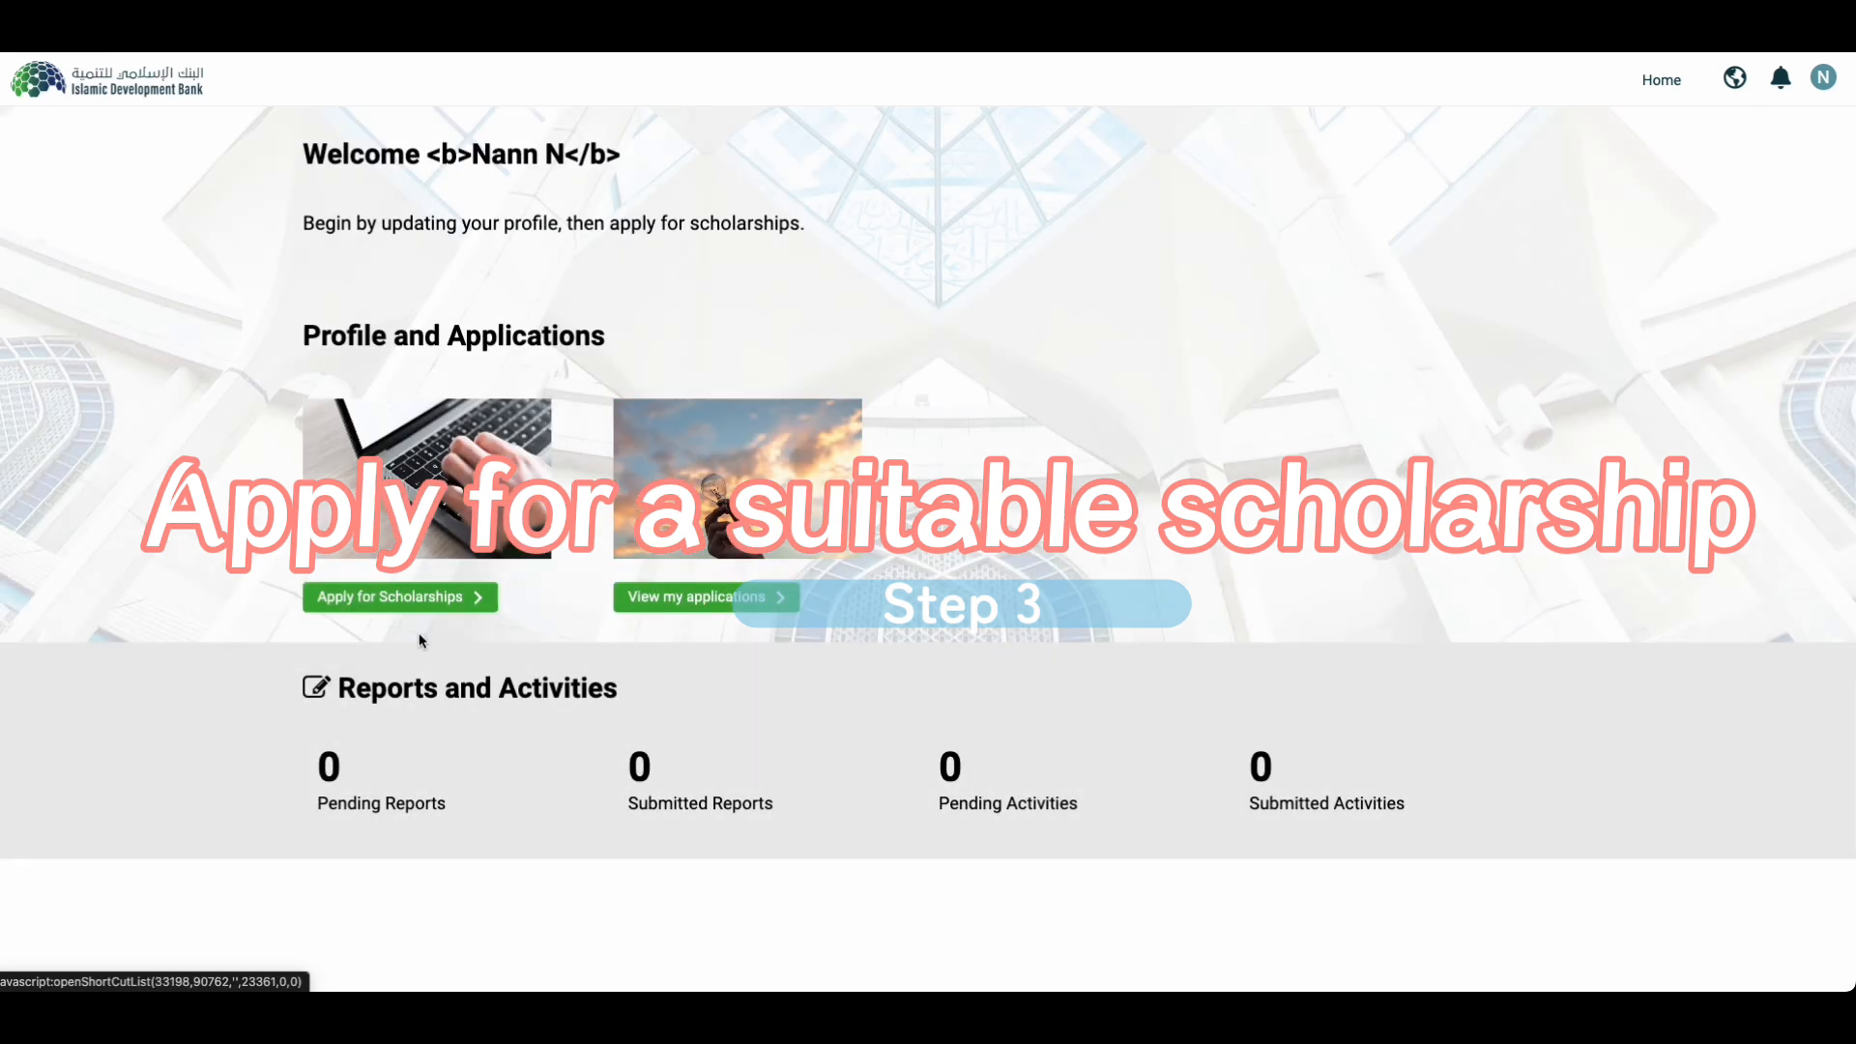
Step: Try applying to the M.Sc. Scholarship Program and dismiss the nationality ineligibility alert
click(358, 607)
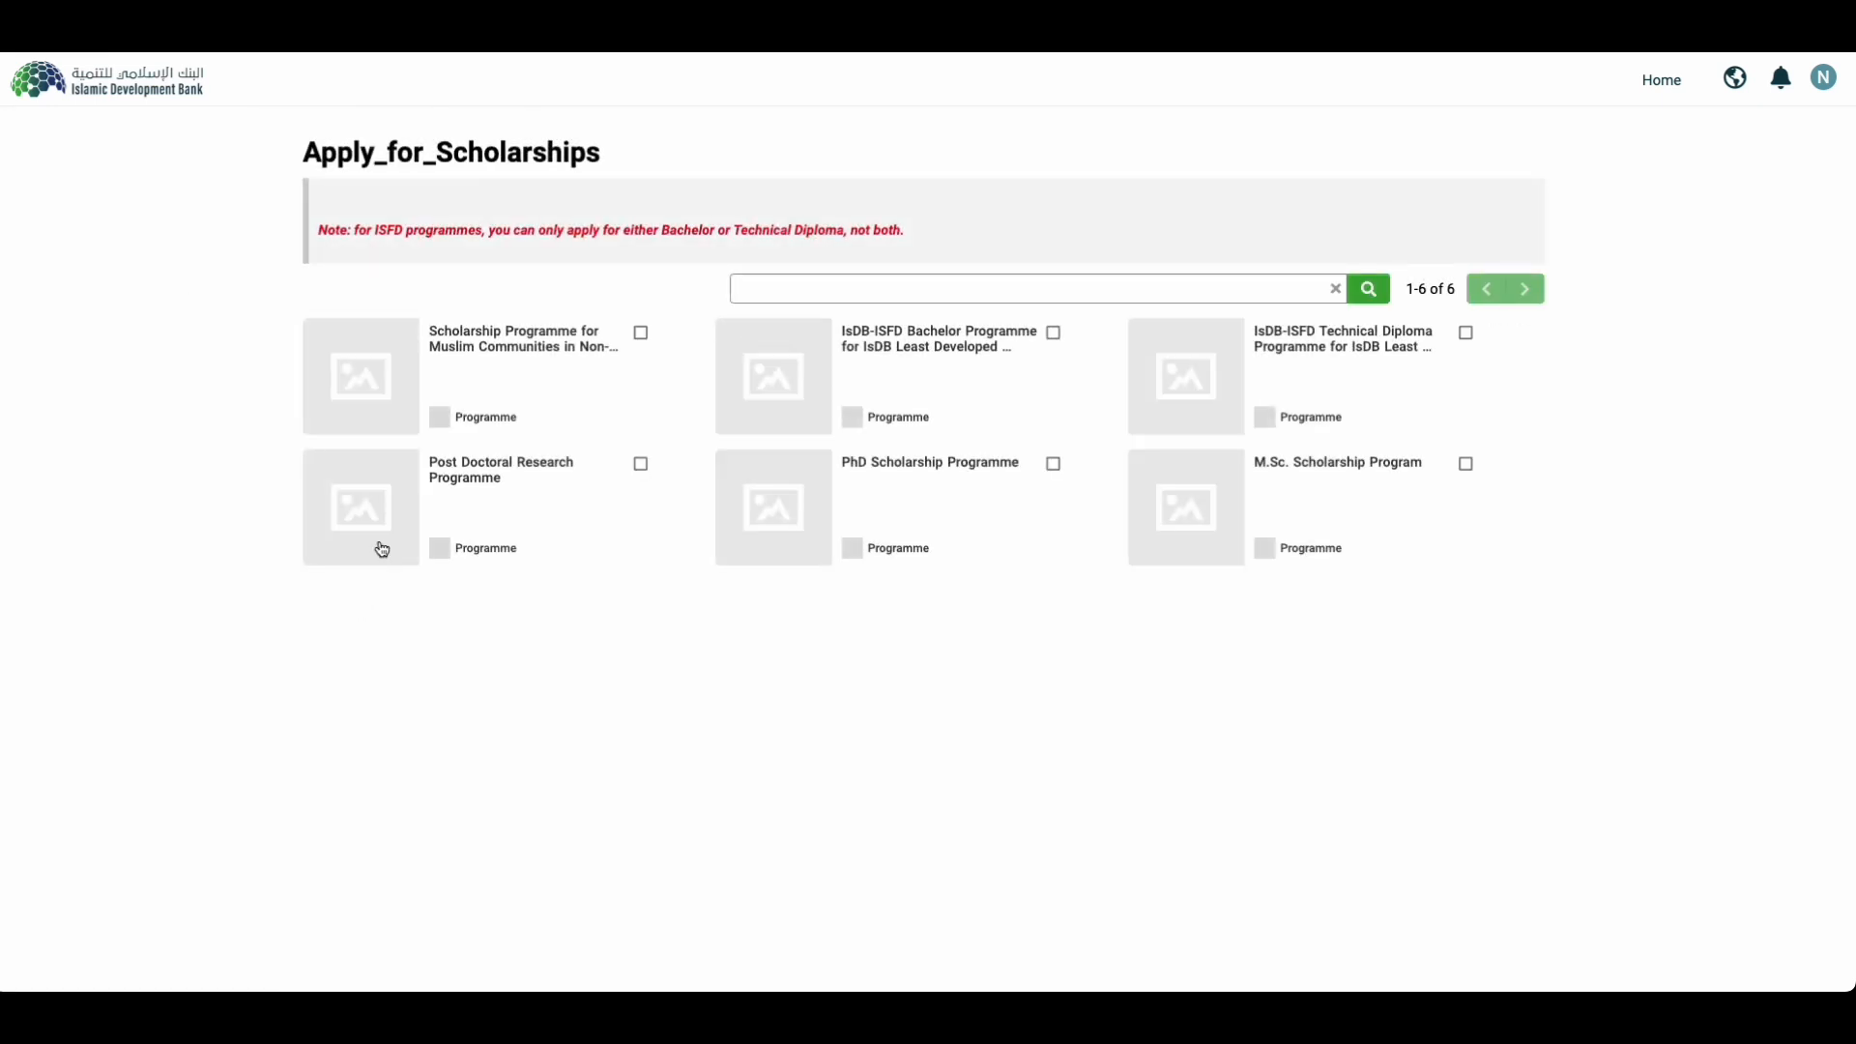
click(1341, 465)
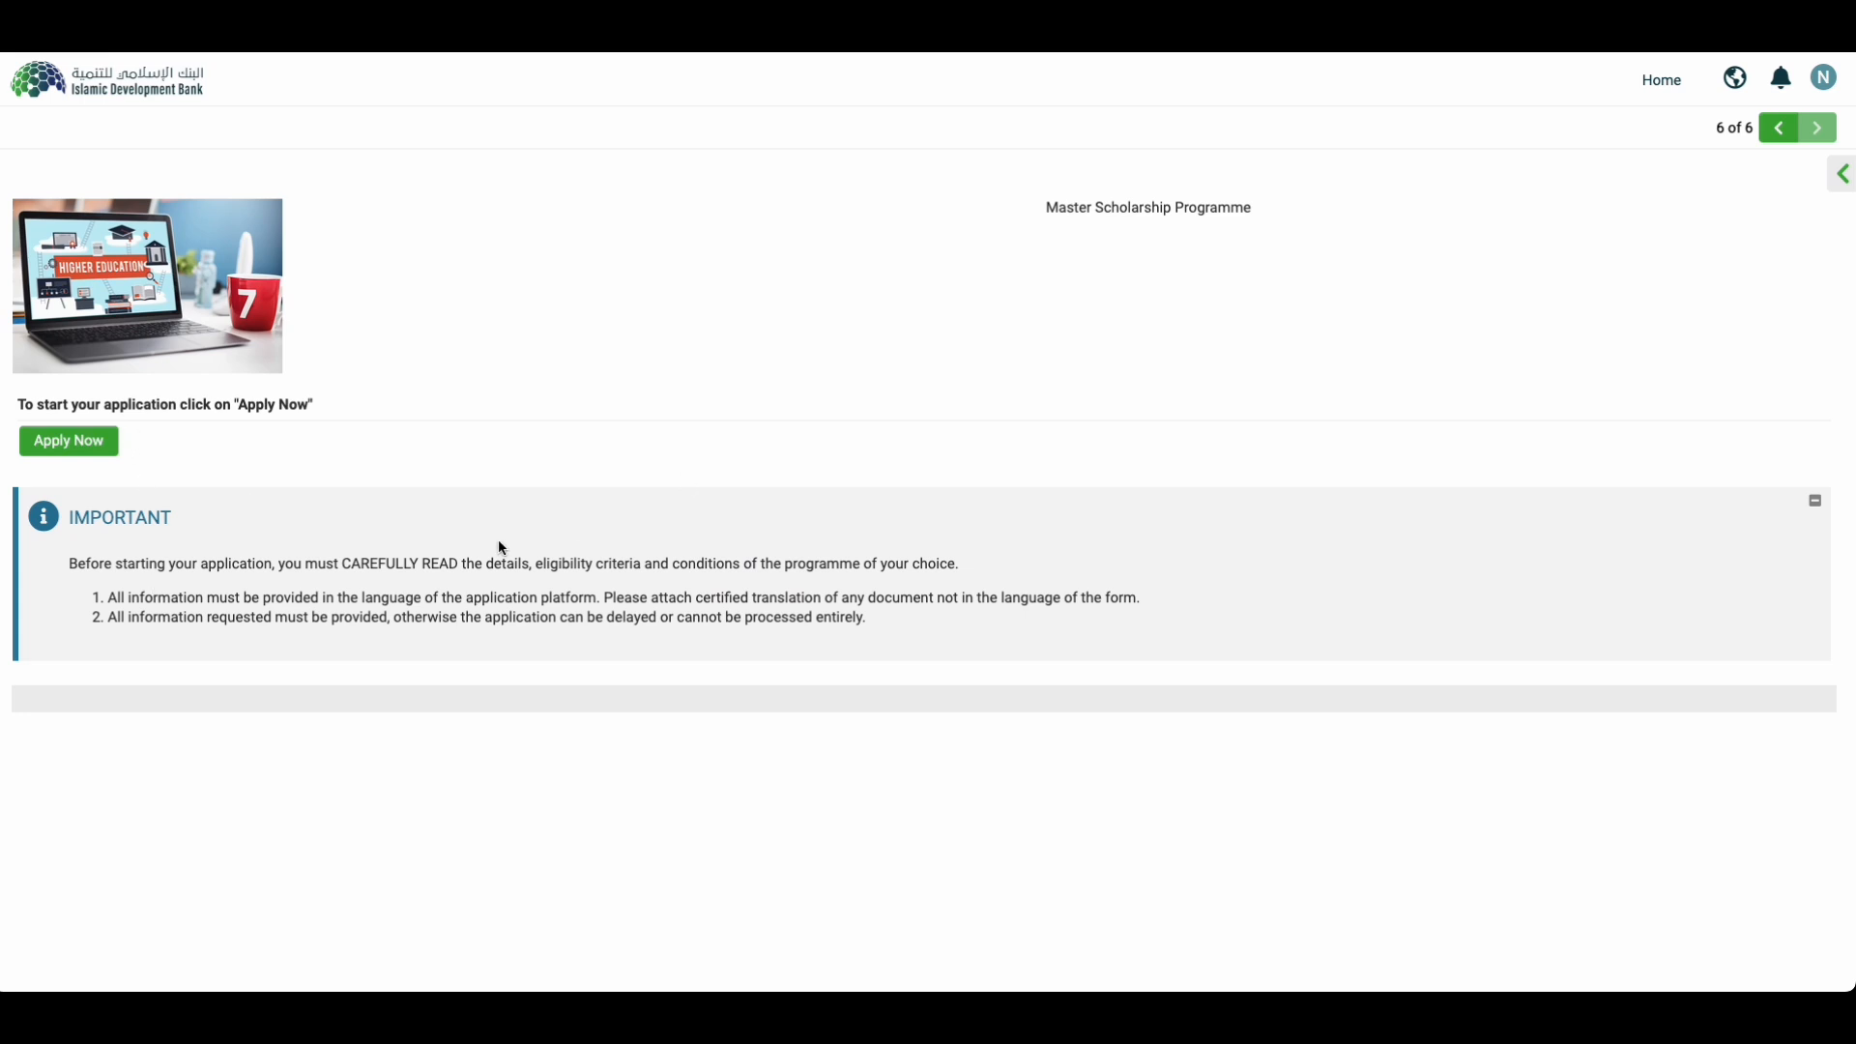
click(78, 446)
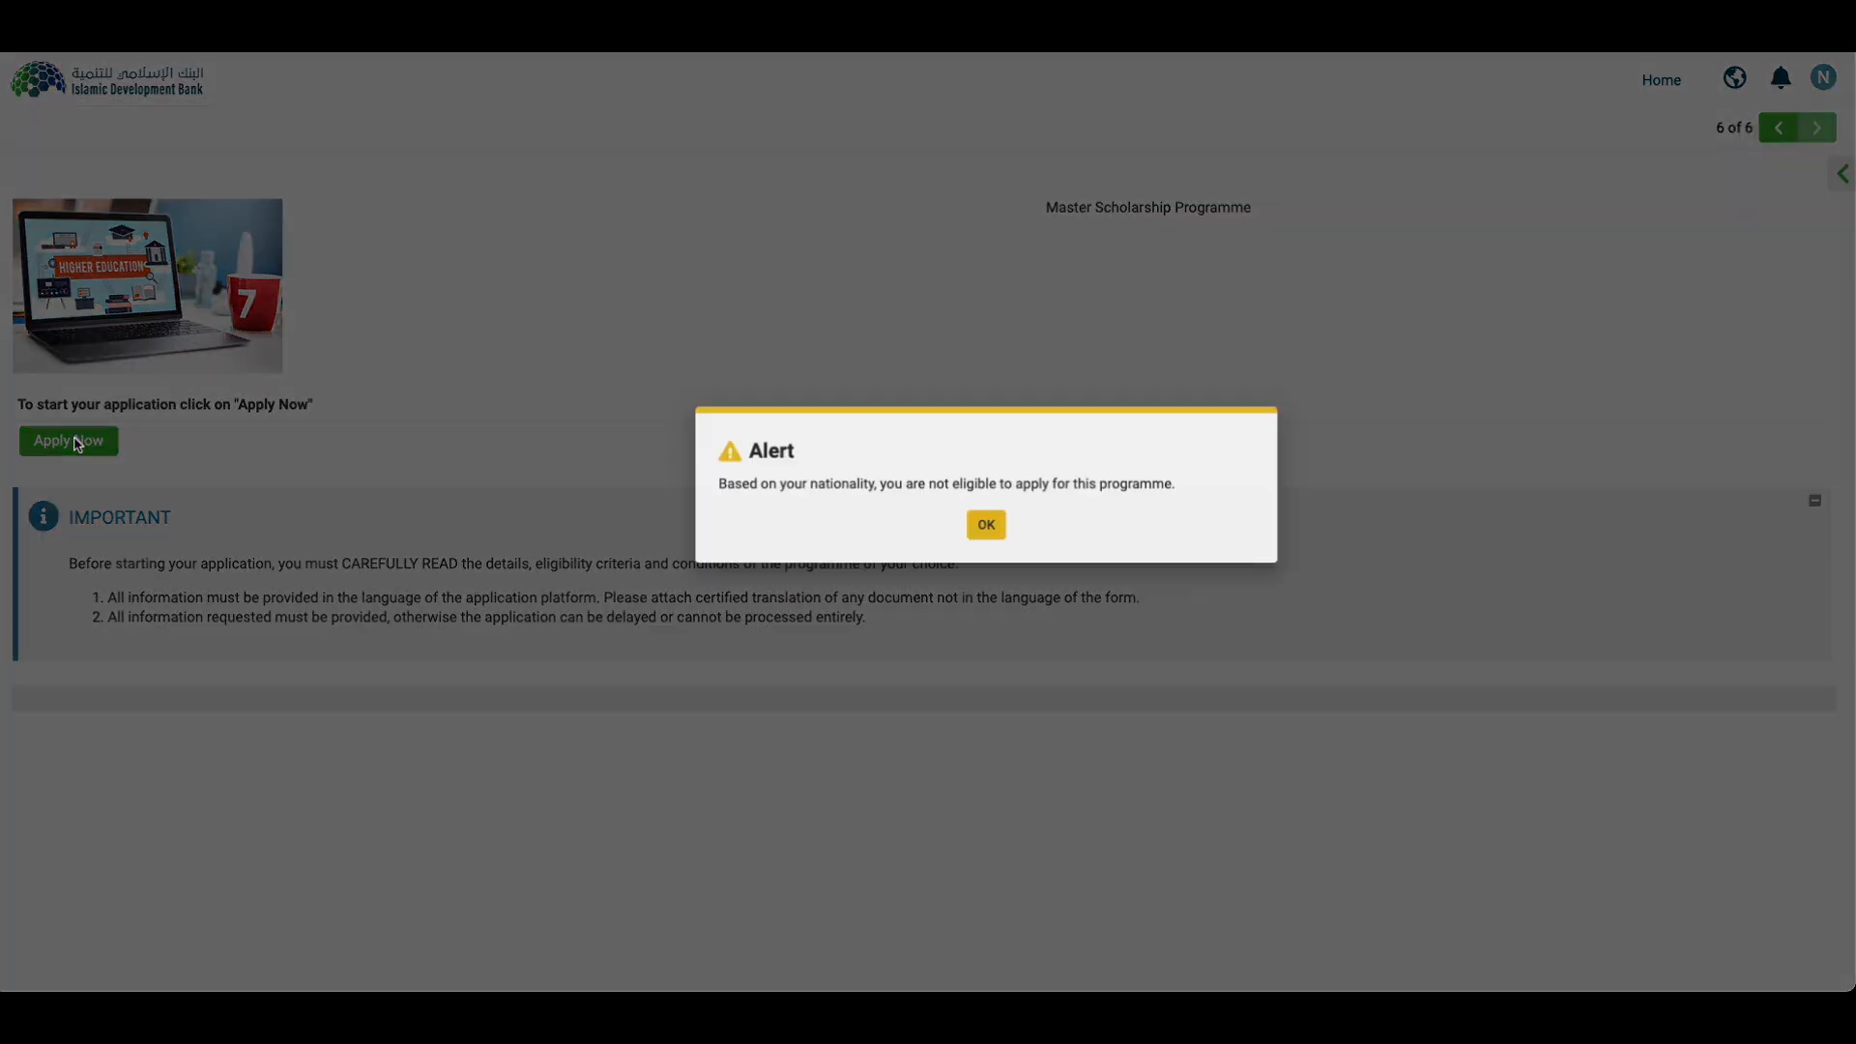
double_click(877, 523)
triple_click(876, 523)
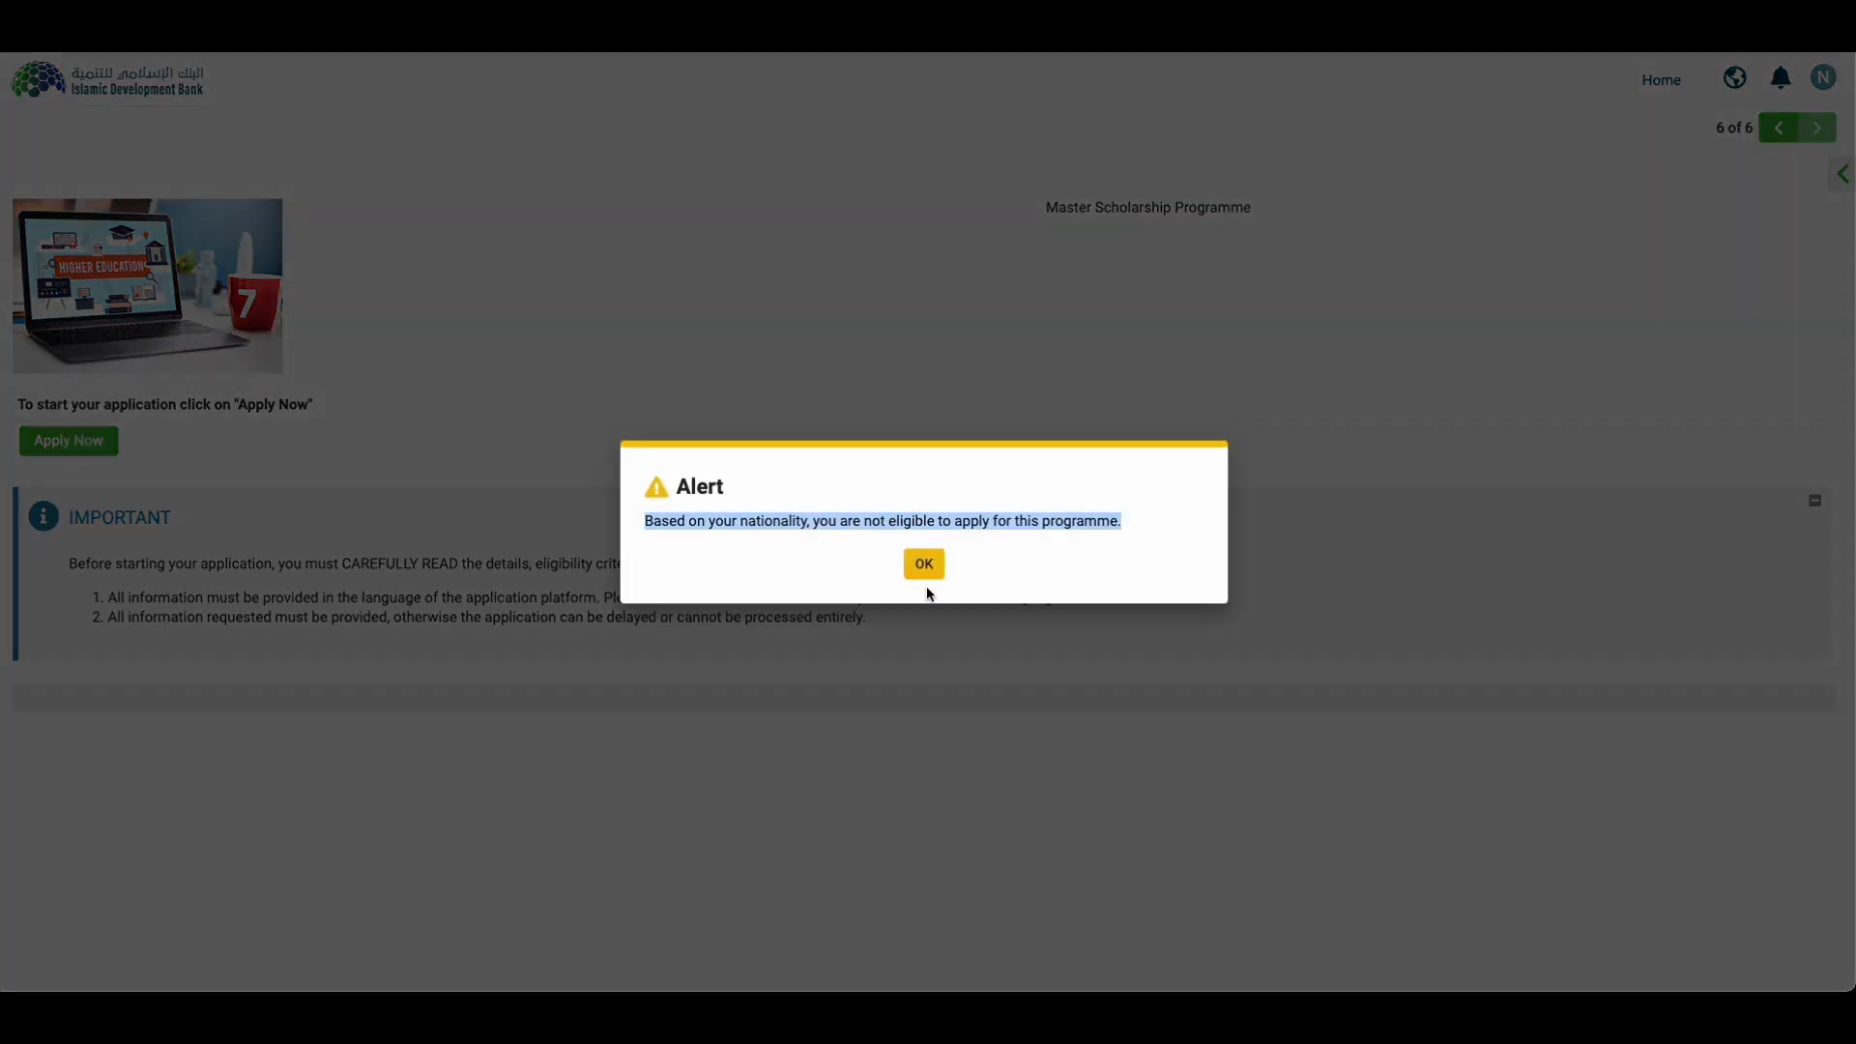
click(924, 565)
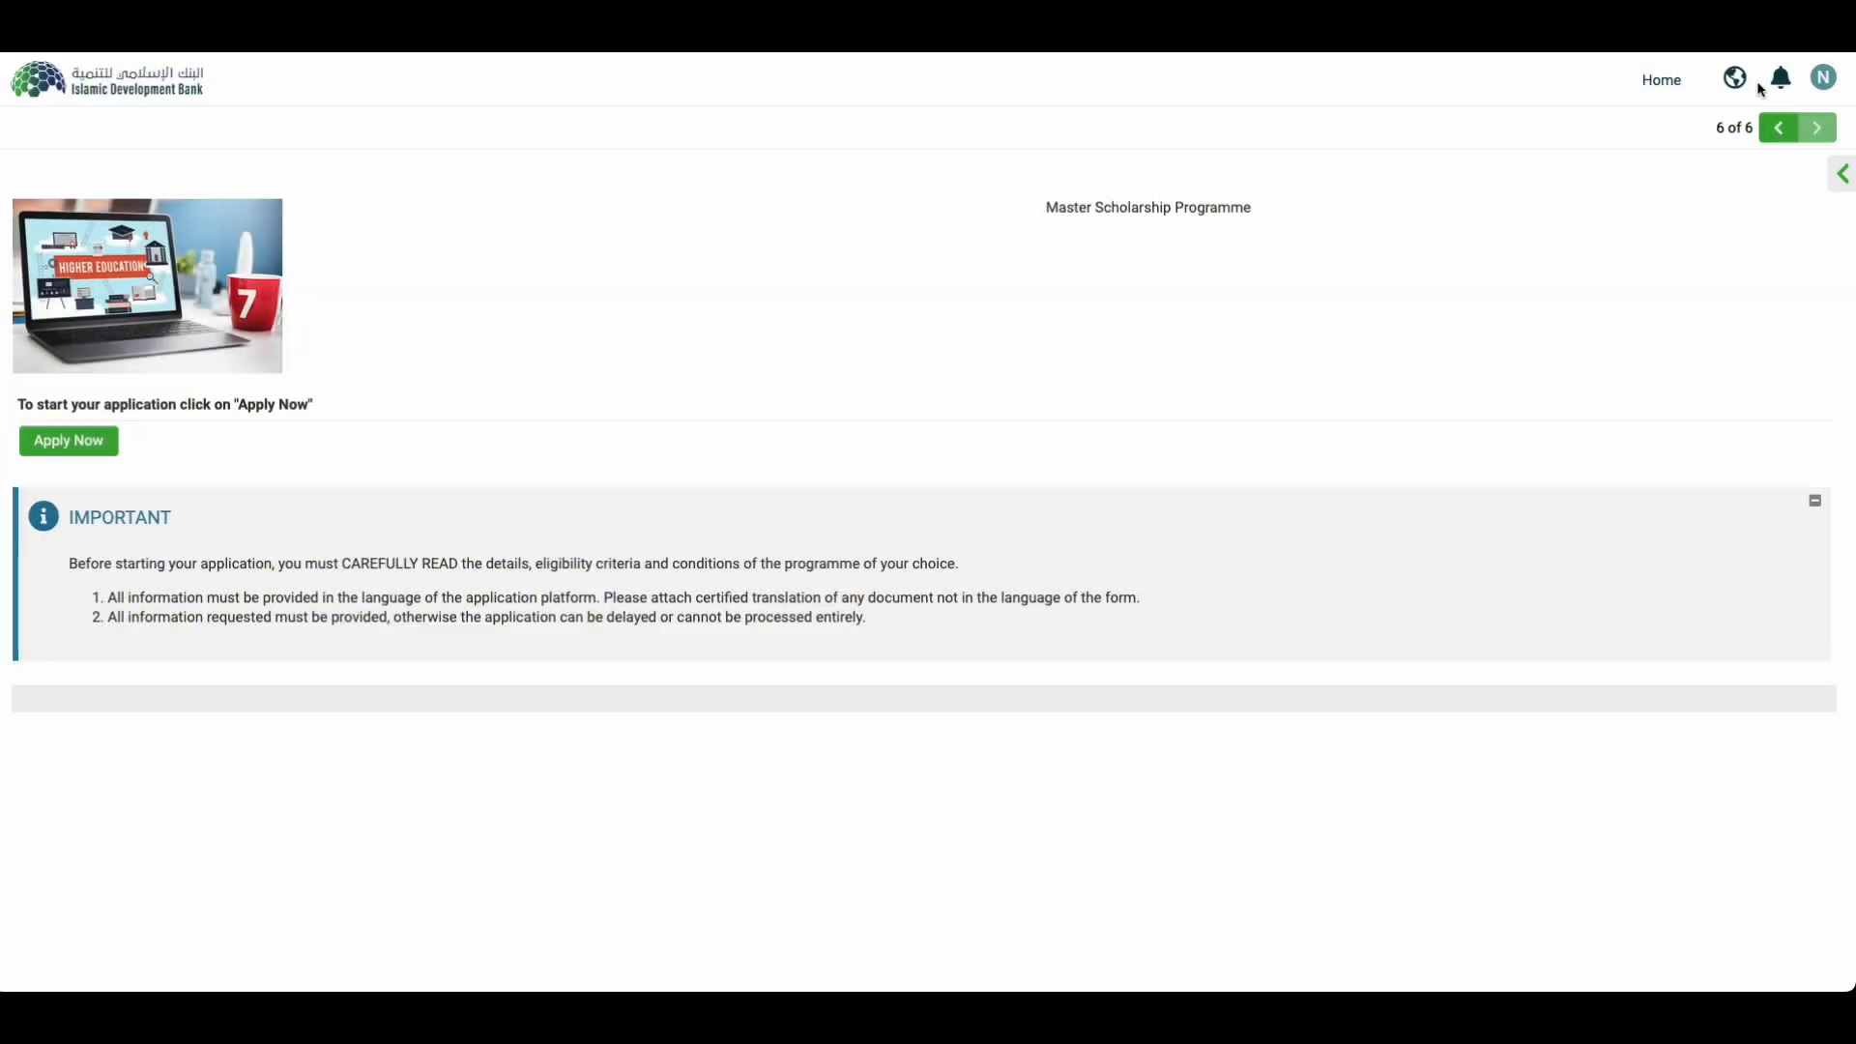
Step: Try applying to the Bachelor programme and dismiss its ineligibility alert
click(1665, 79)
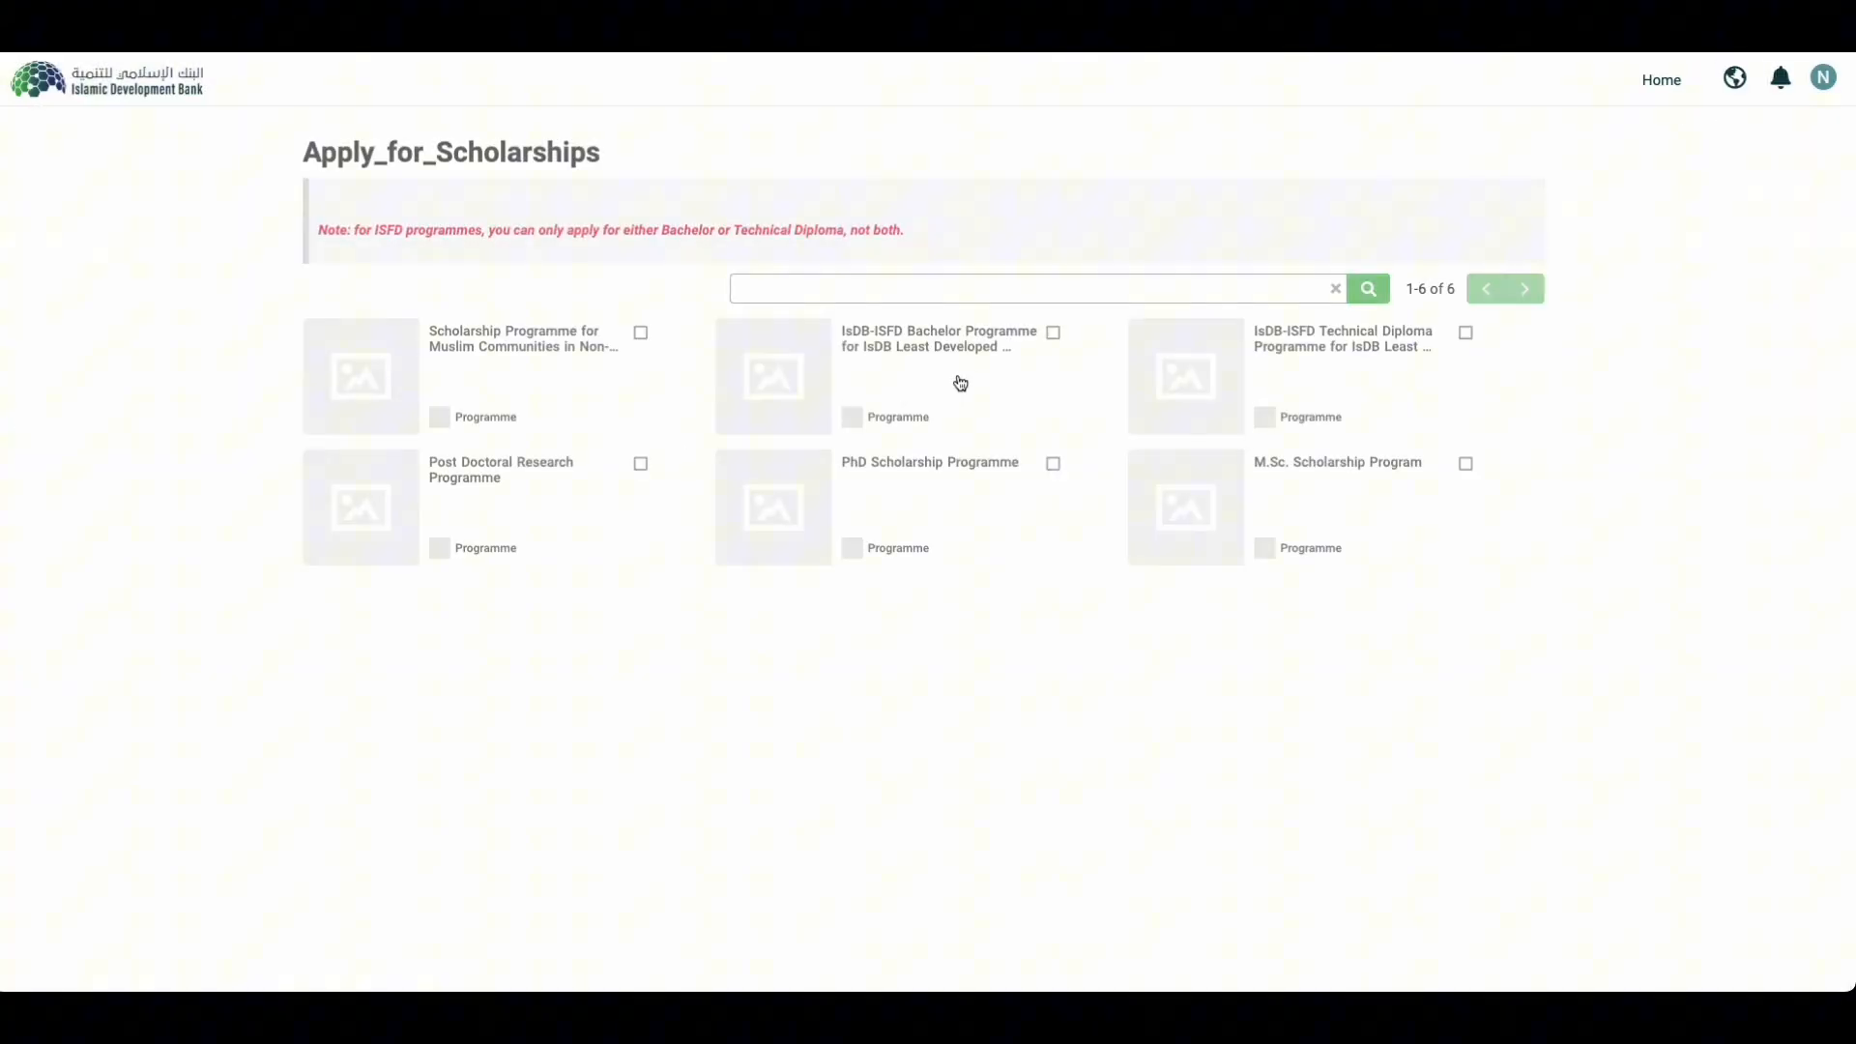
click(975, 352)
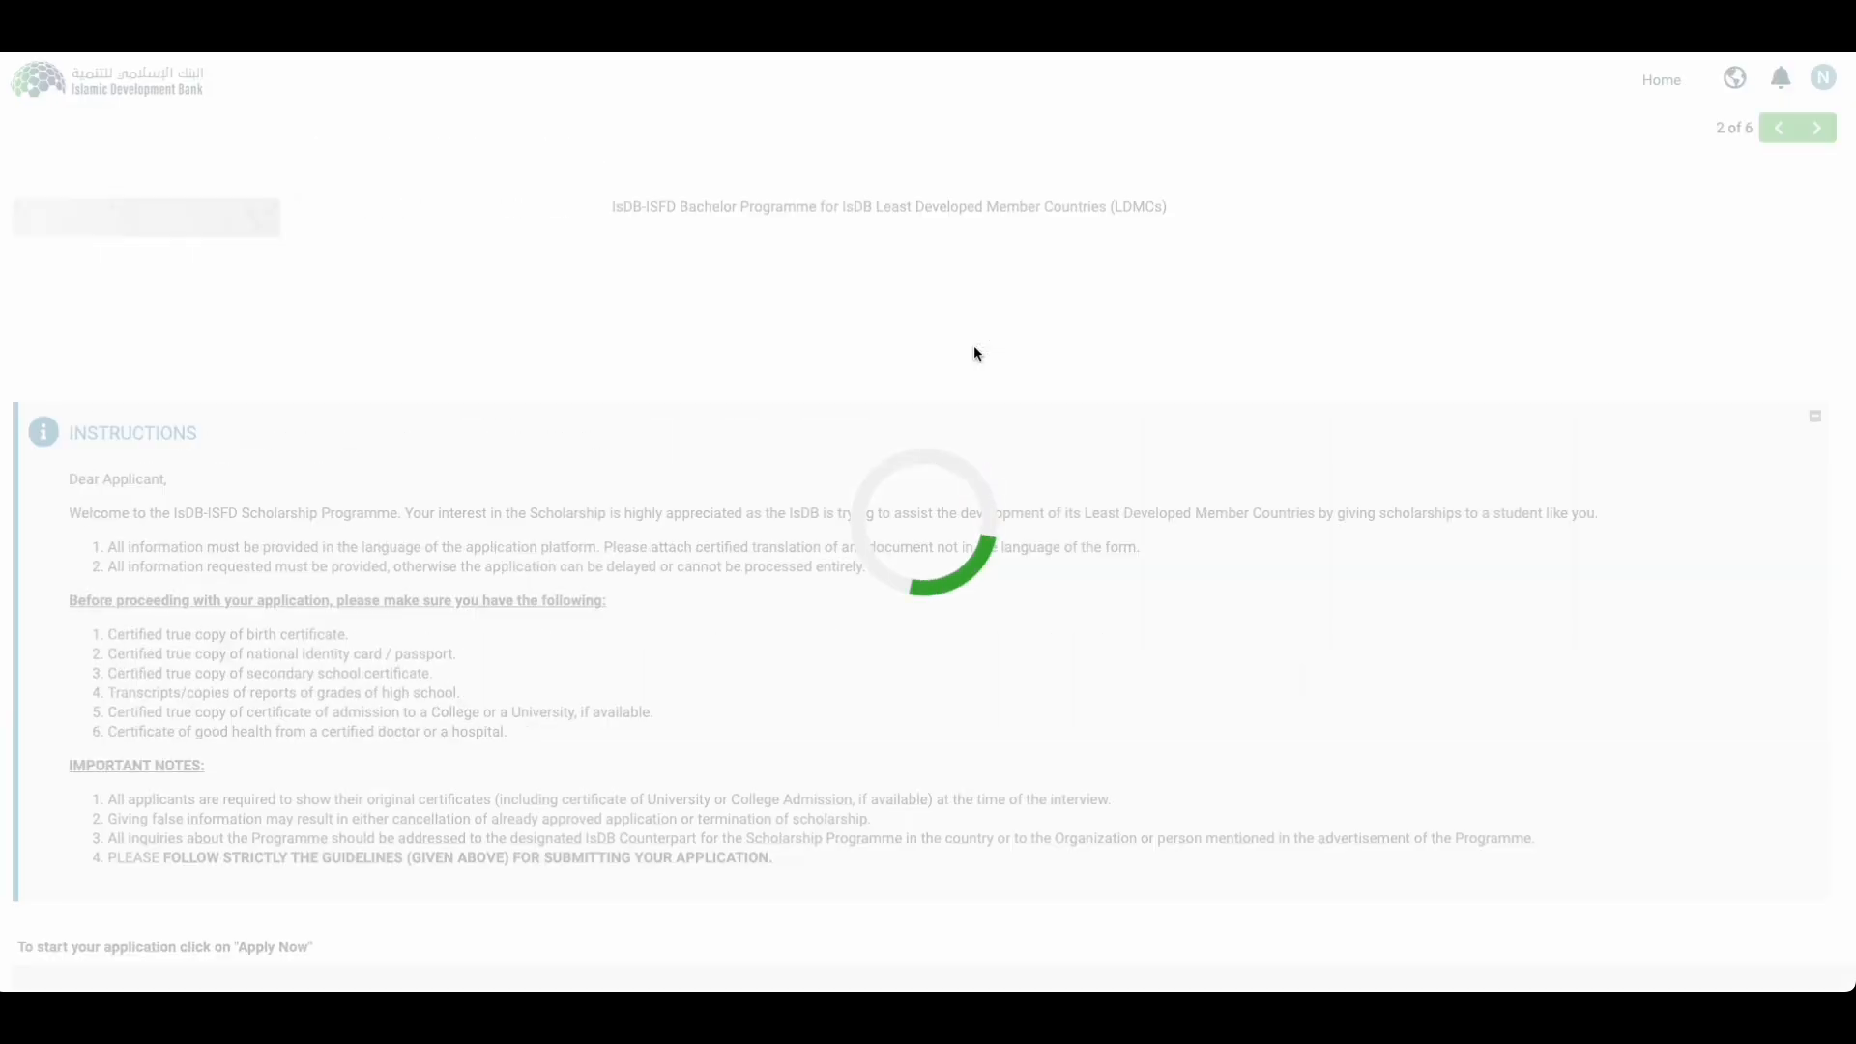
scroll(192, 857, down, 1)
scroll(192, 853, up, 1)
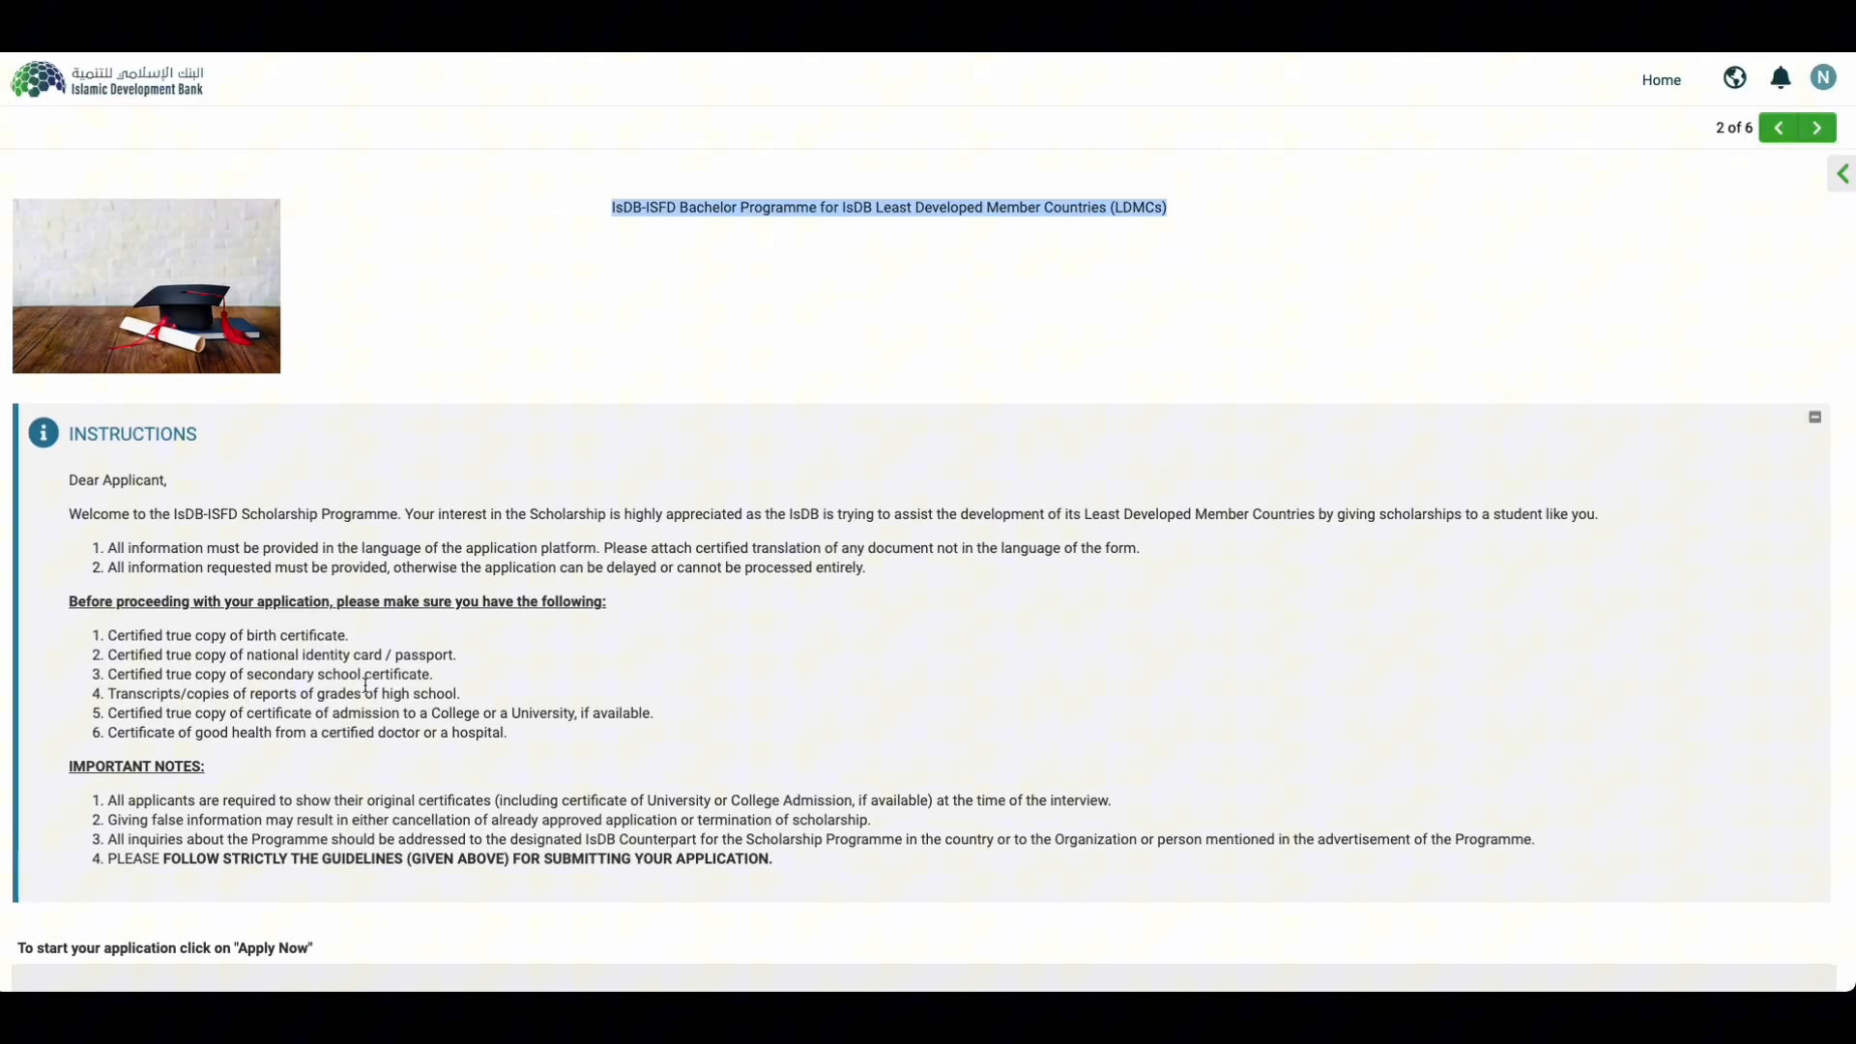
scroll(365, 682, down, 1)
click(68, 930)
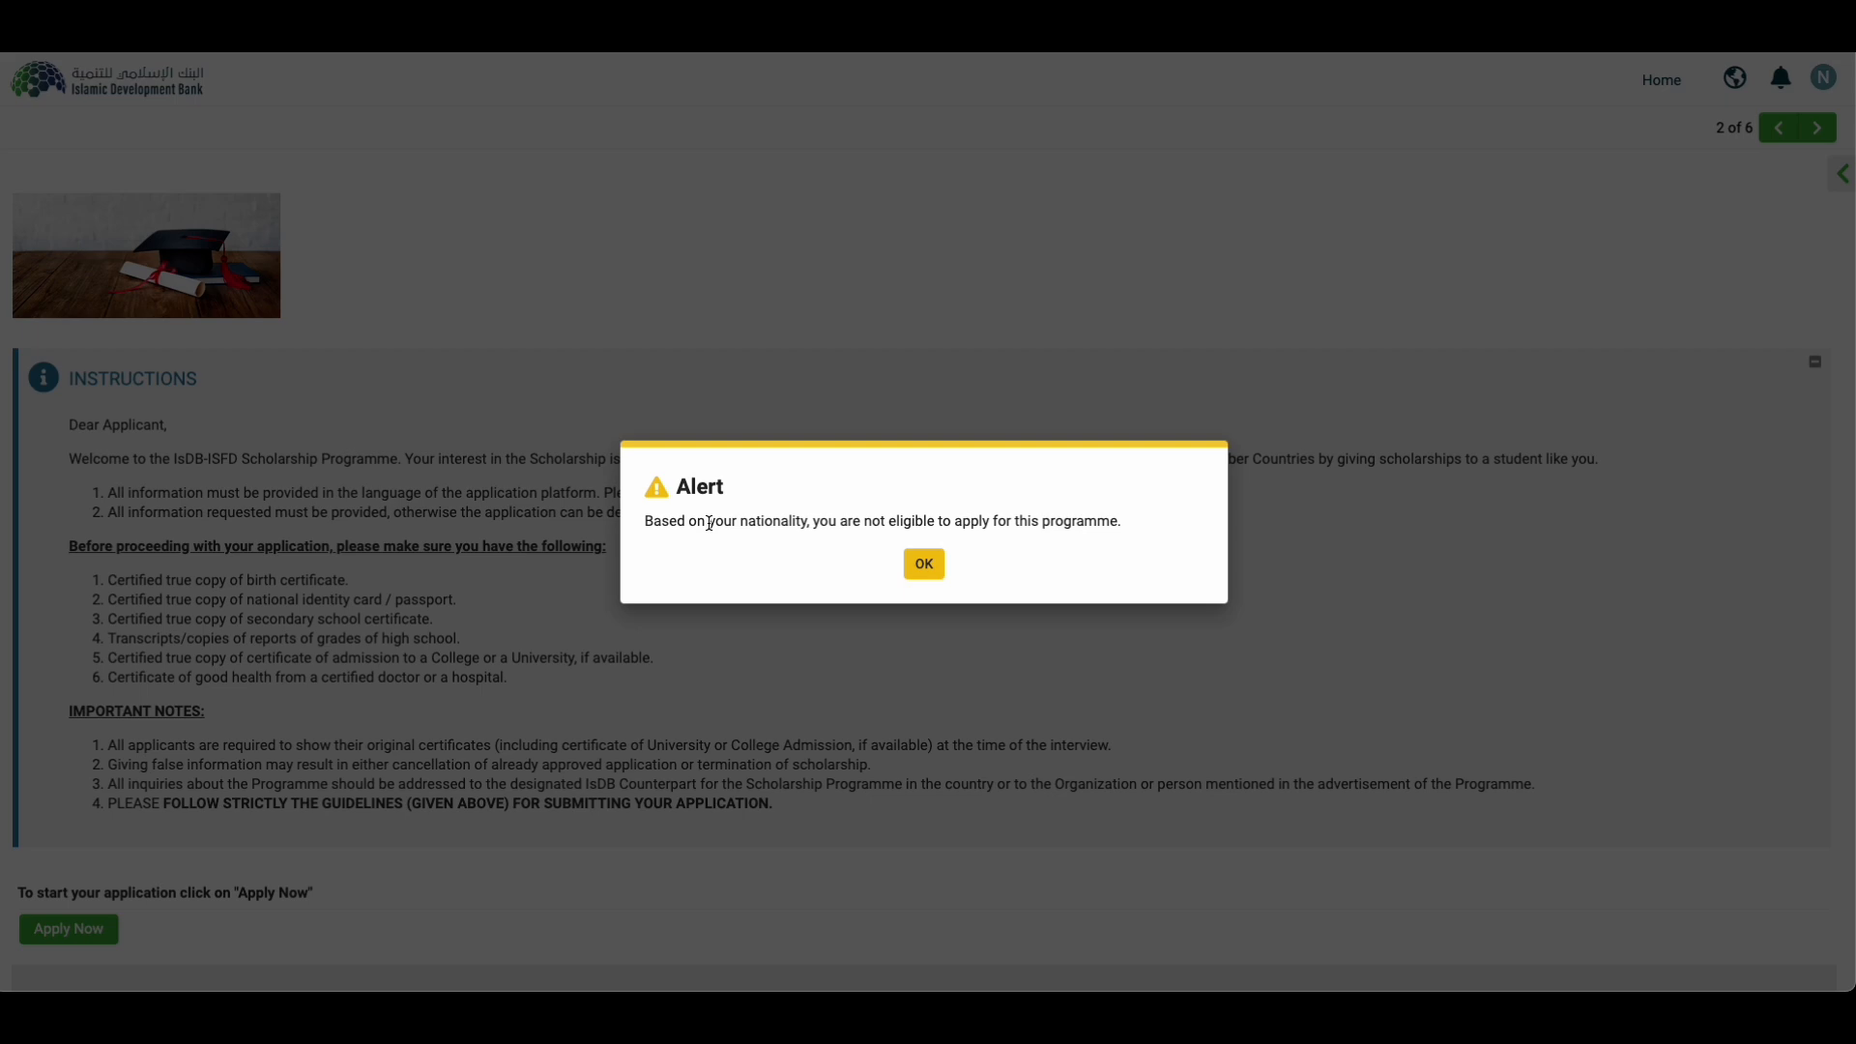
drag(655, 524, 1160, 536)
click(924, 563)
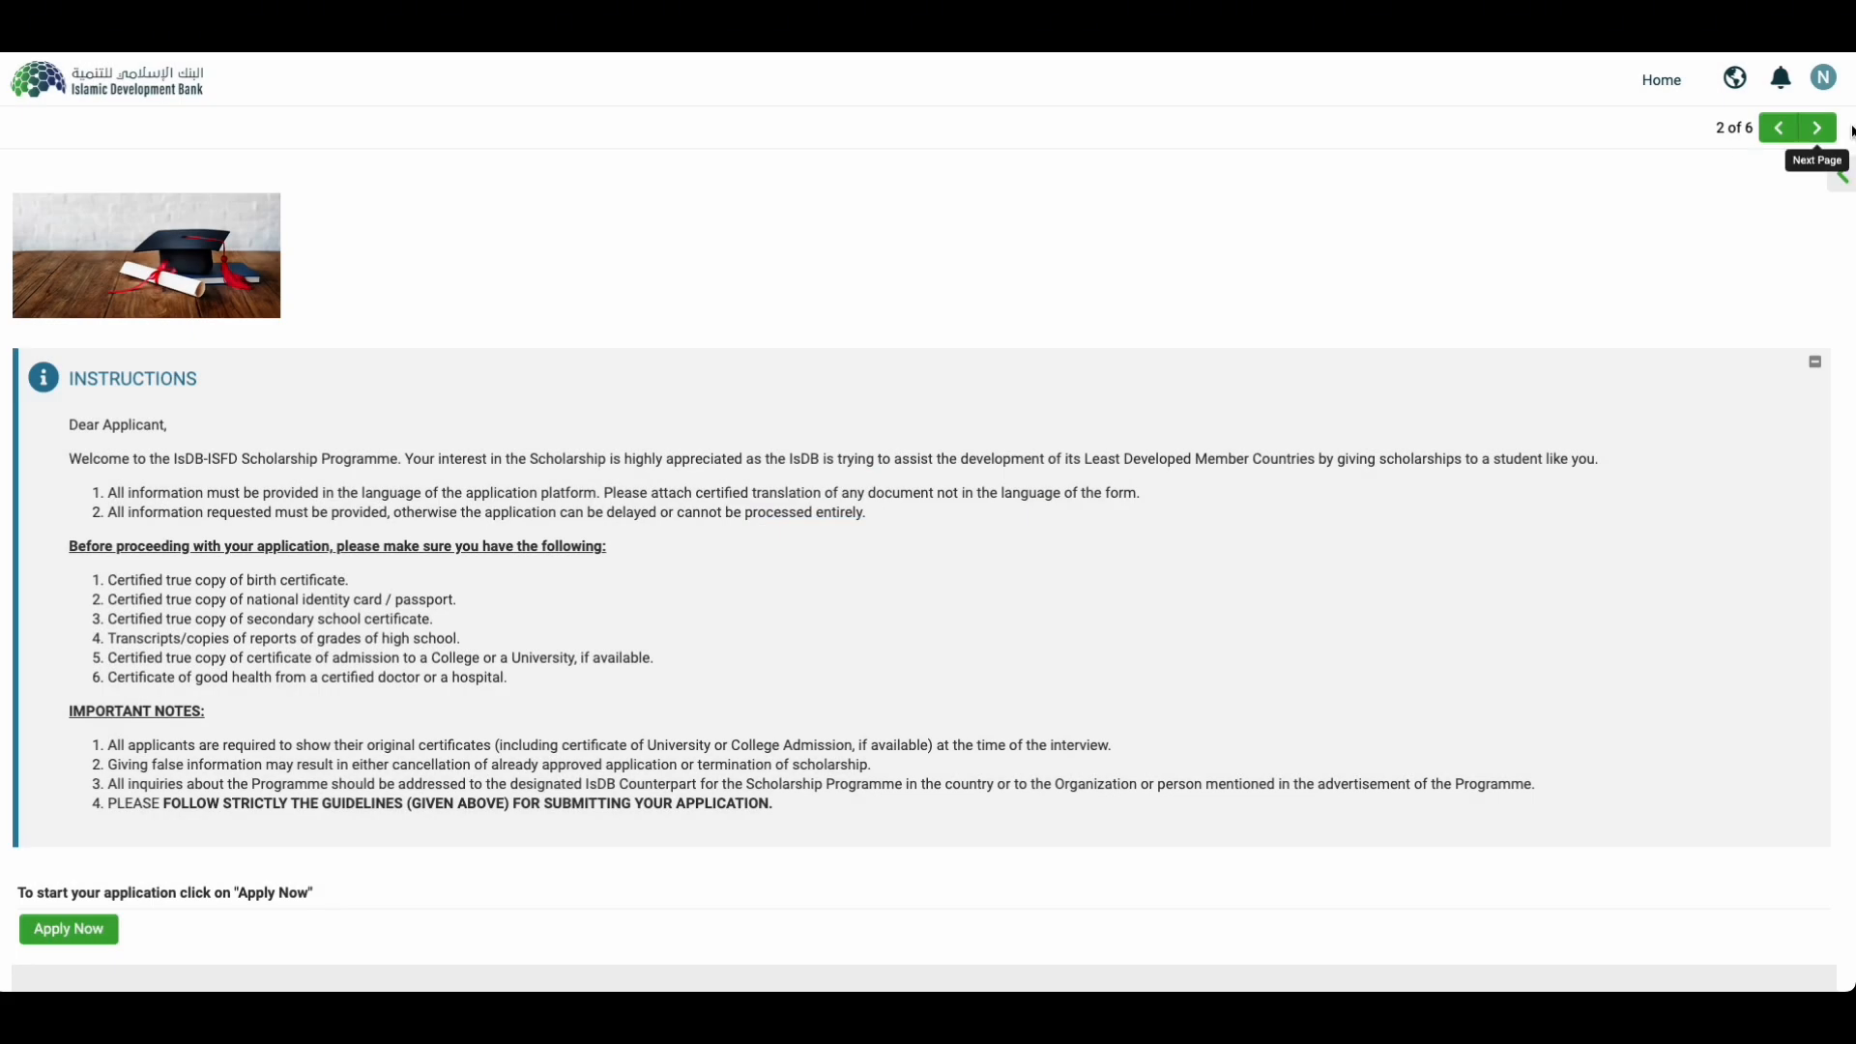
Step: Move to the previous programme page, SPMC, and select its title
click(1783, 133)
double_click(1041, 209)
triple_click(1040, 209)
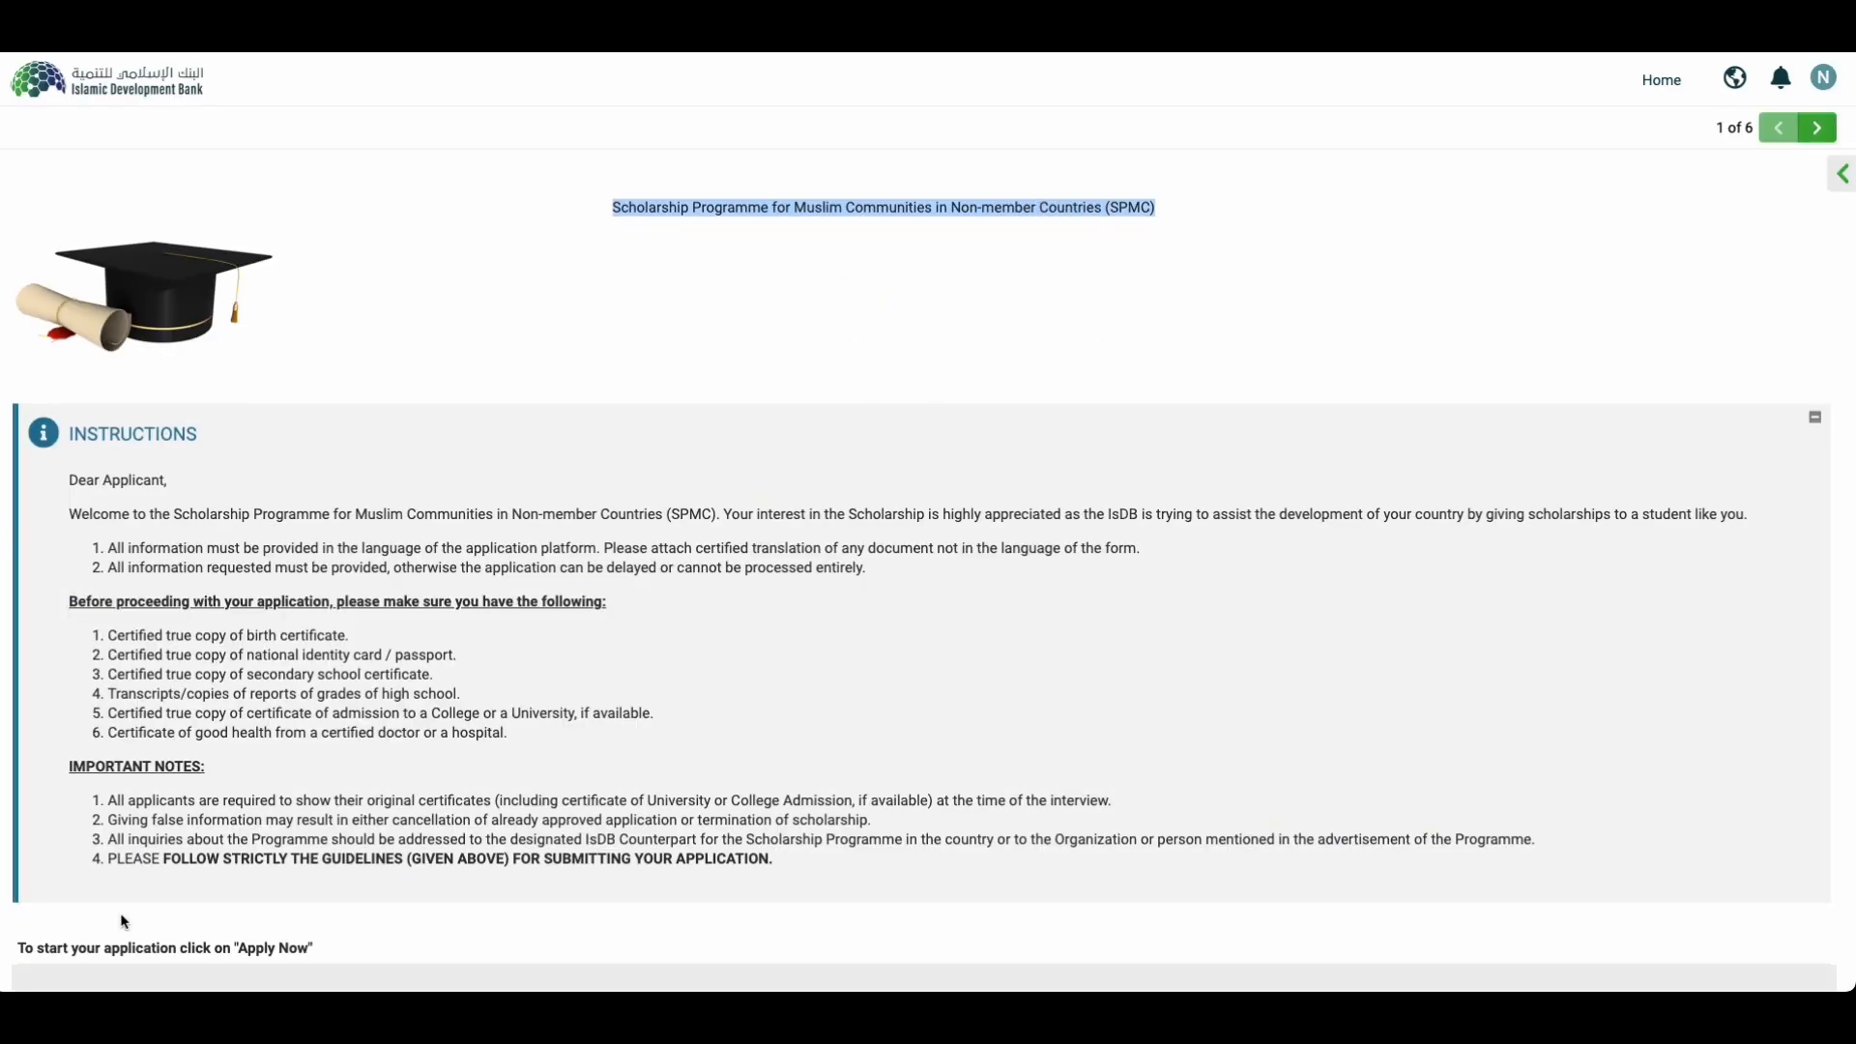
Step: Read the welcome paragraph and opening instructions, including the certified translations note
scroll(172, 762, down, 1)
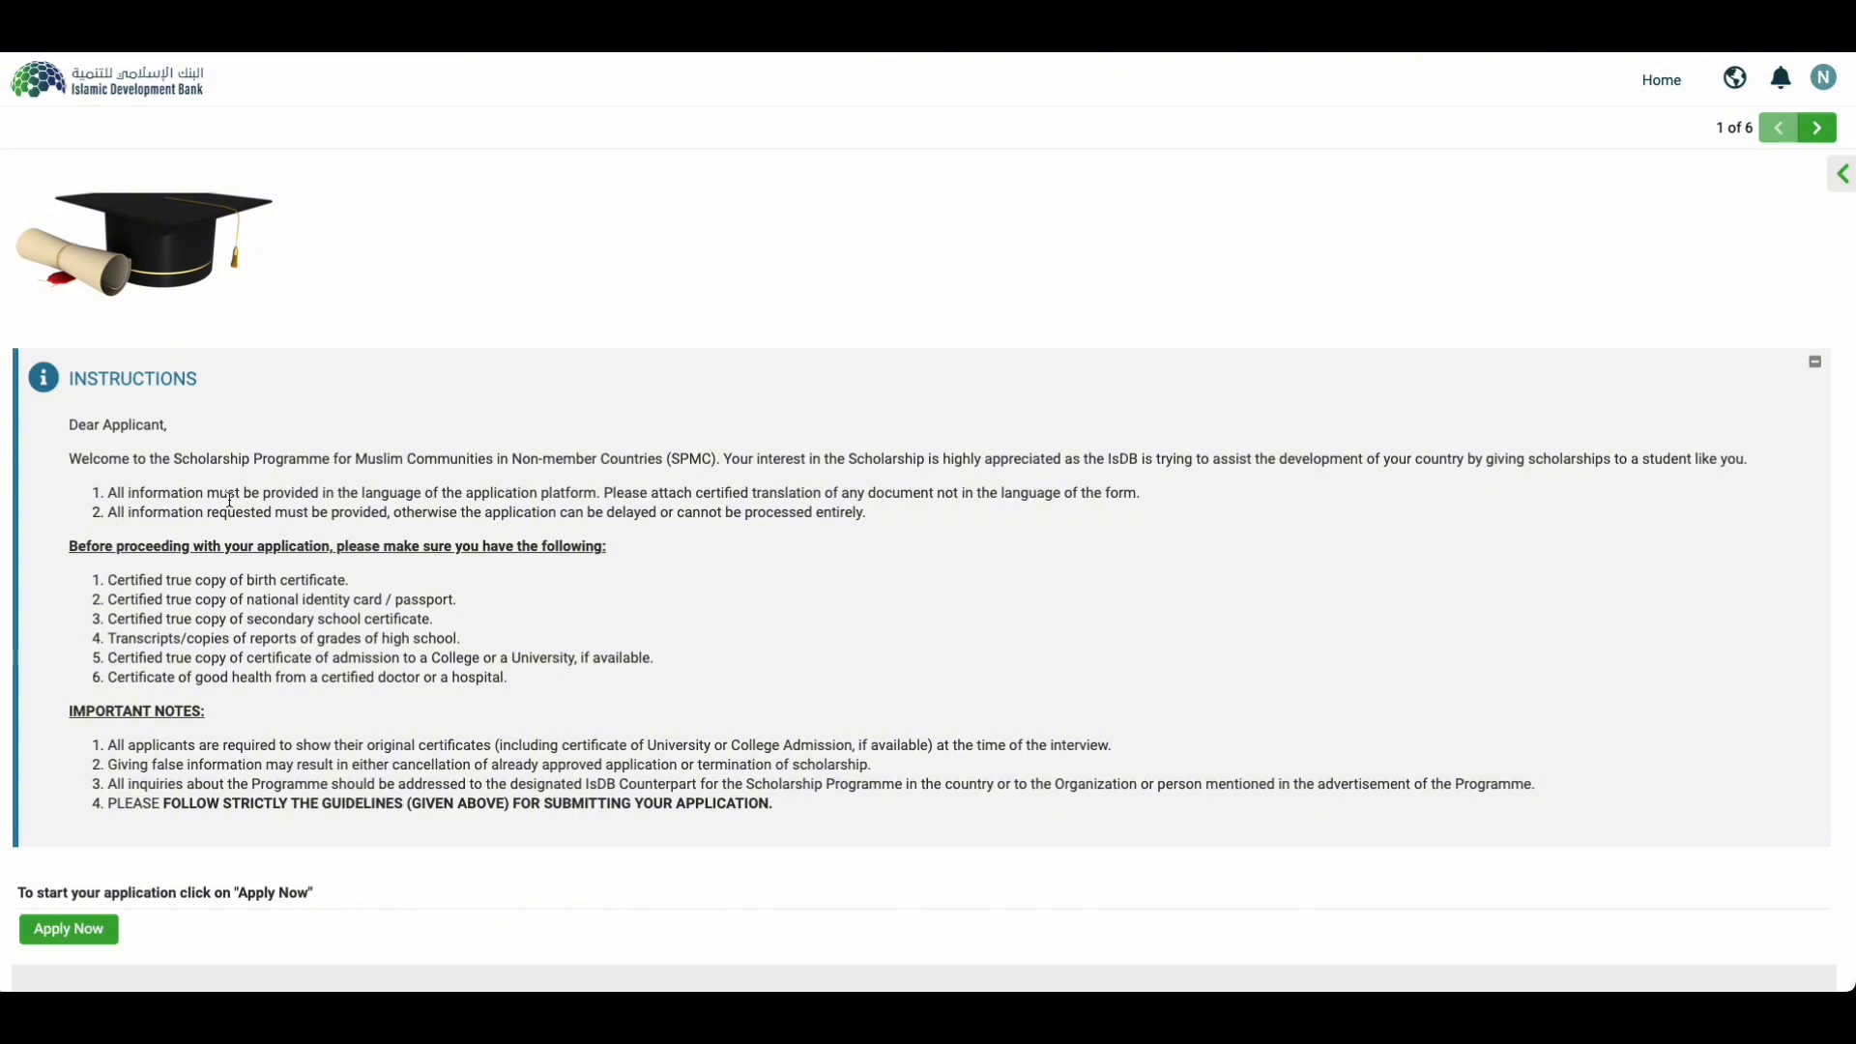
drag(407, 498, 520, 498)
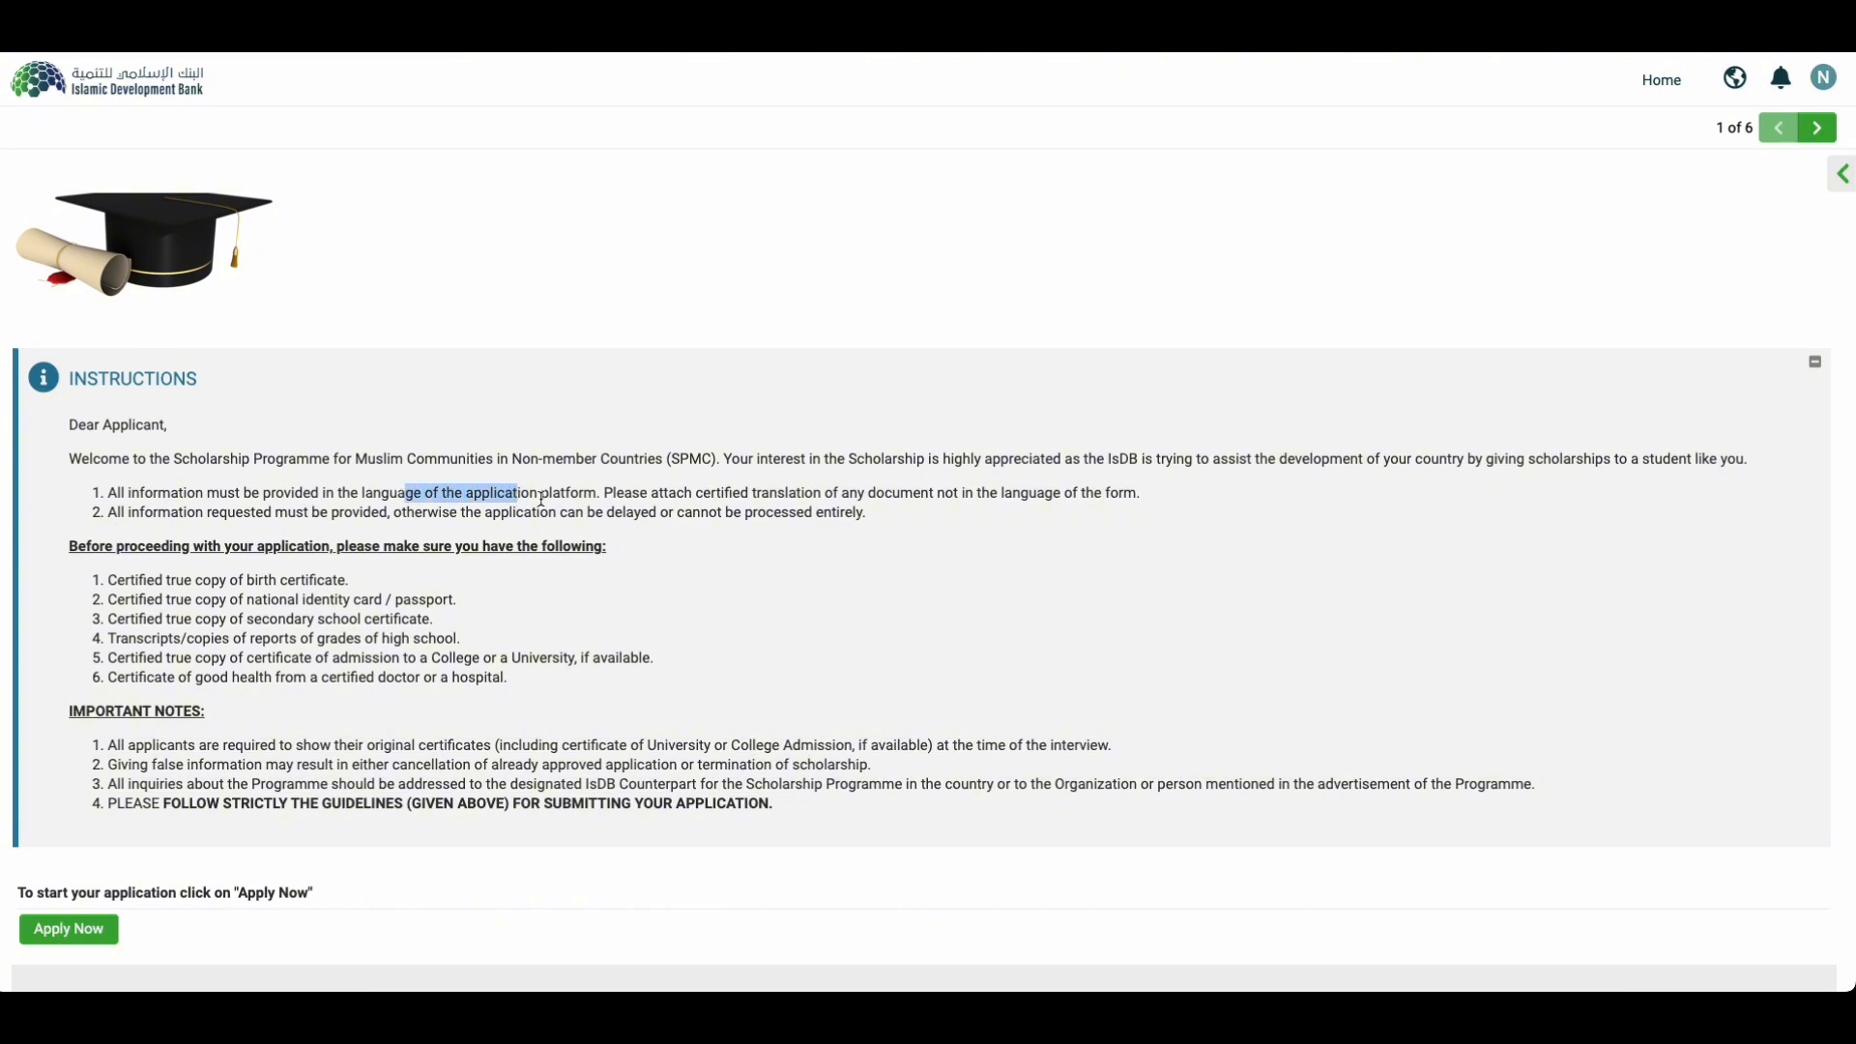
click(713, 500)
drag(67, 459, 807, 455)
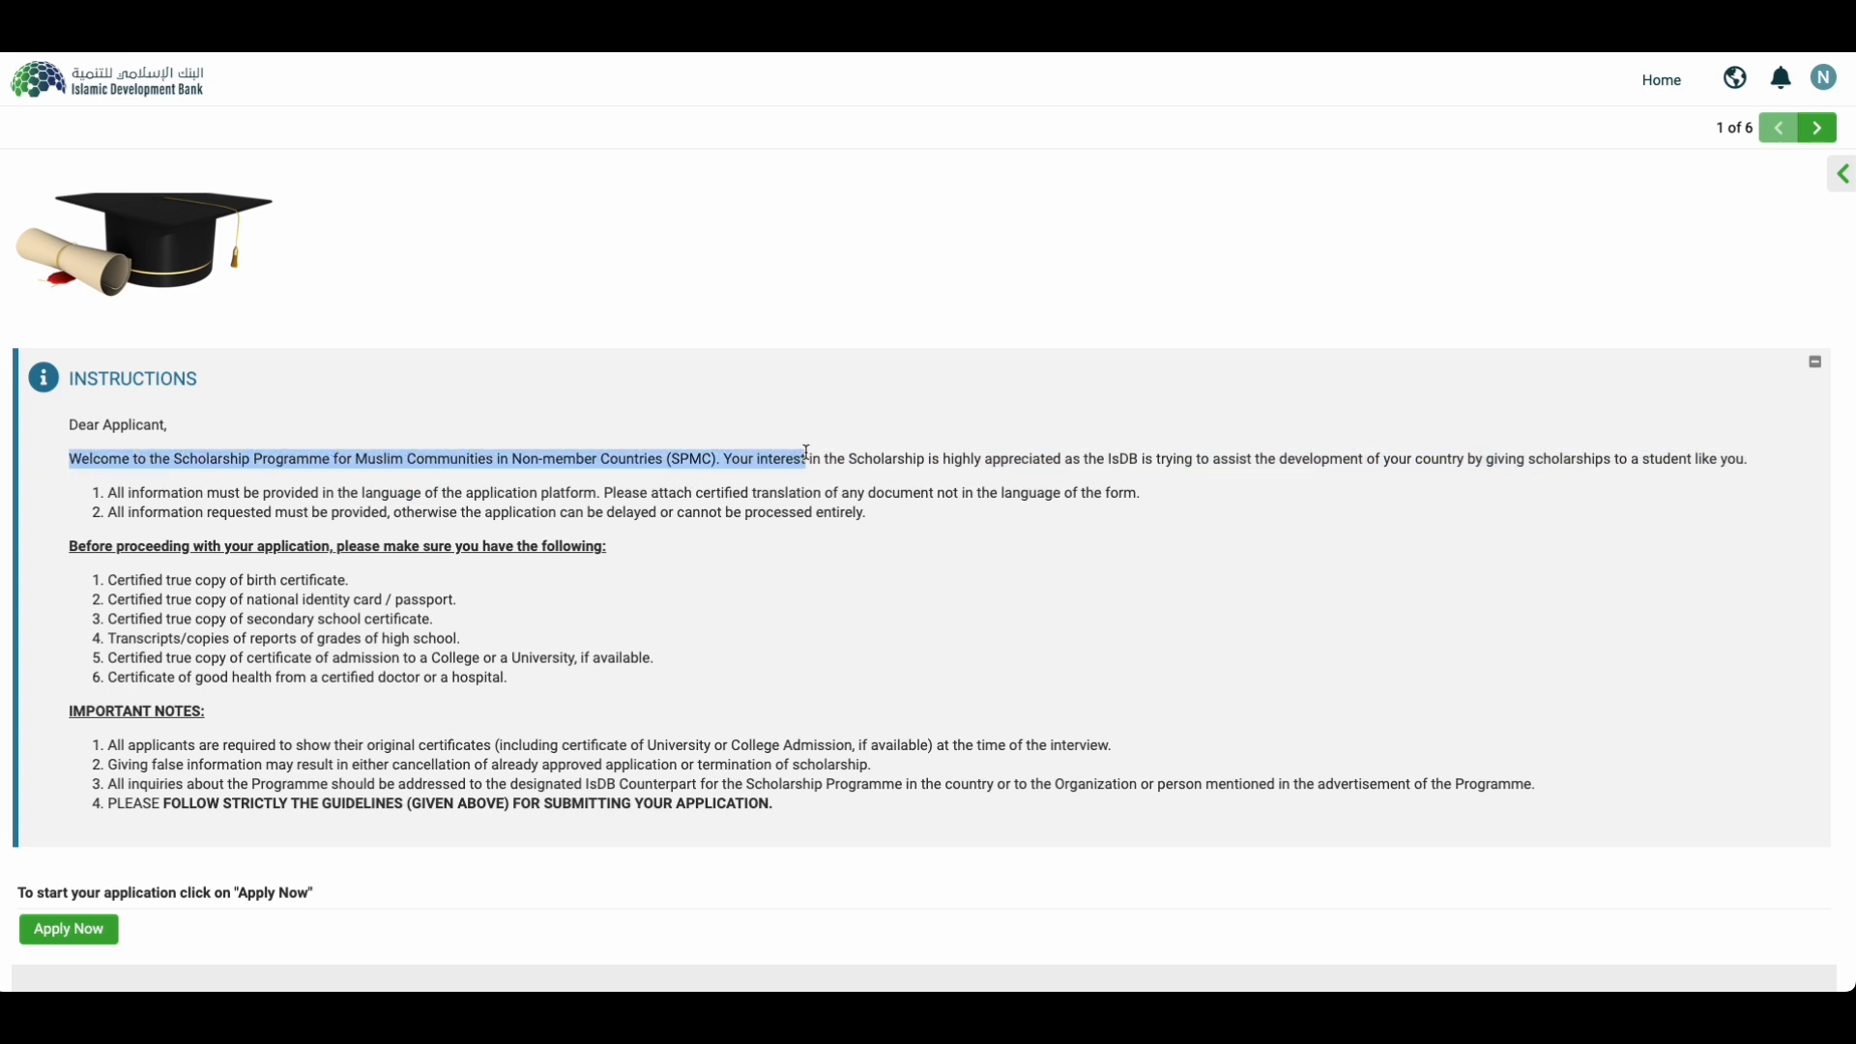
click(907, 454)
drag(1380, 459, 1487, 459)
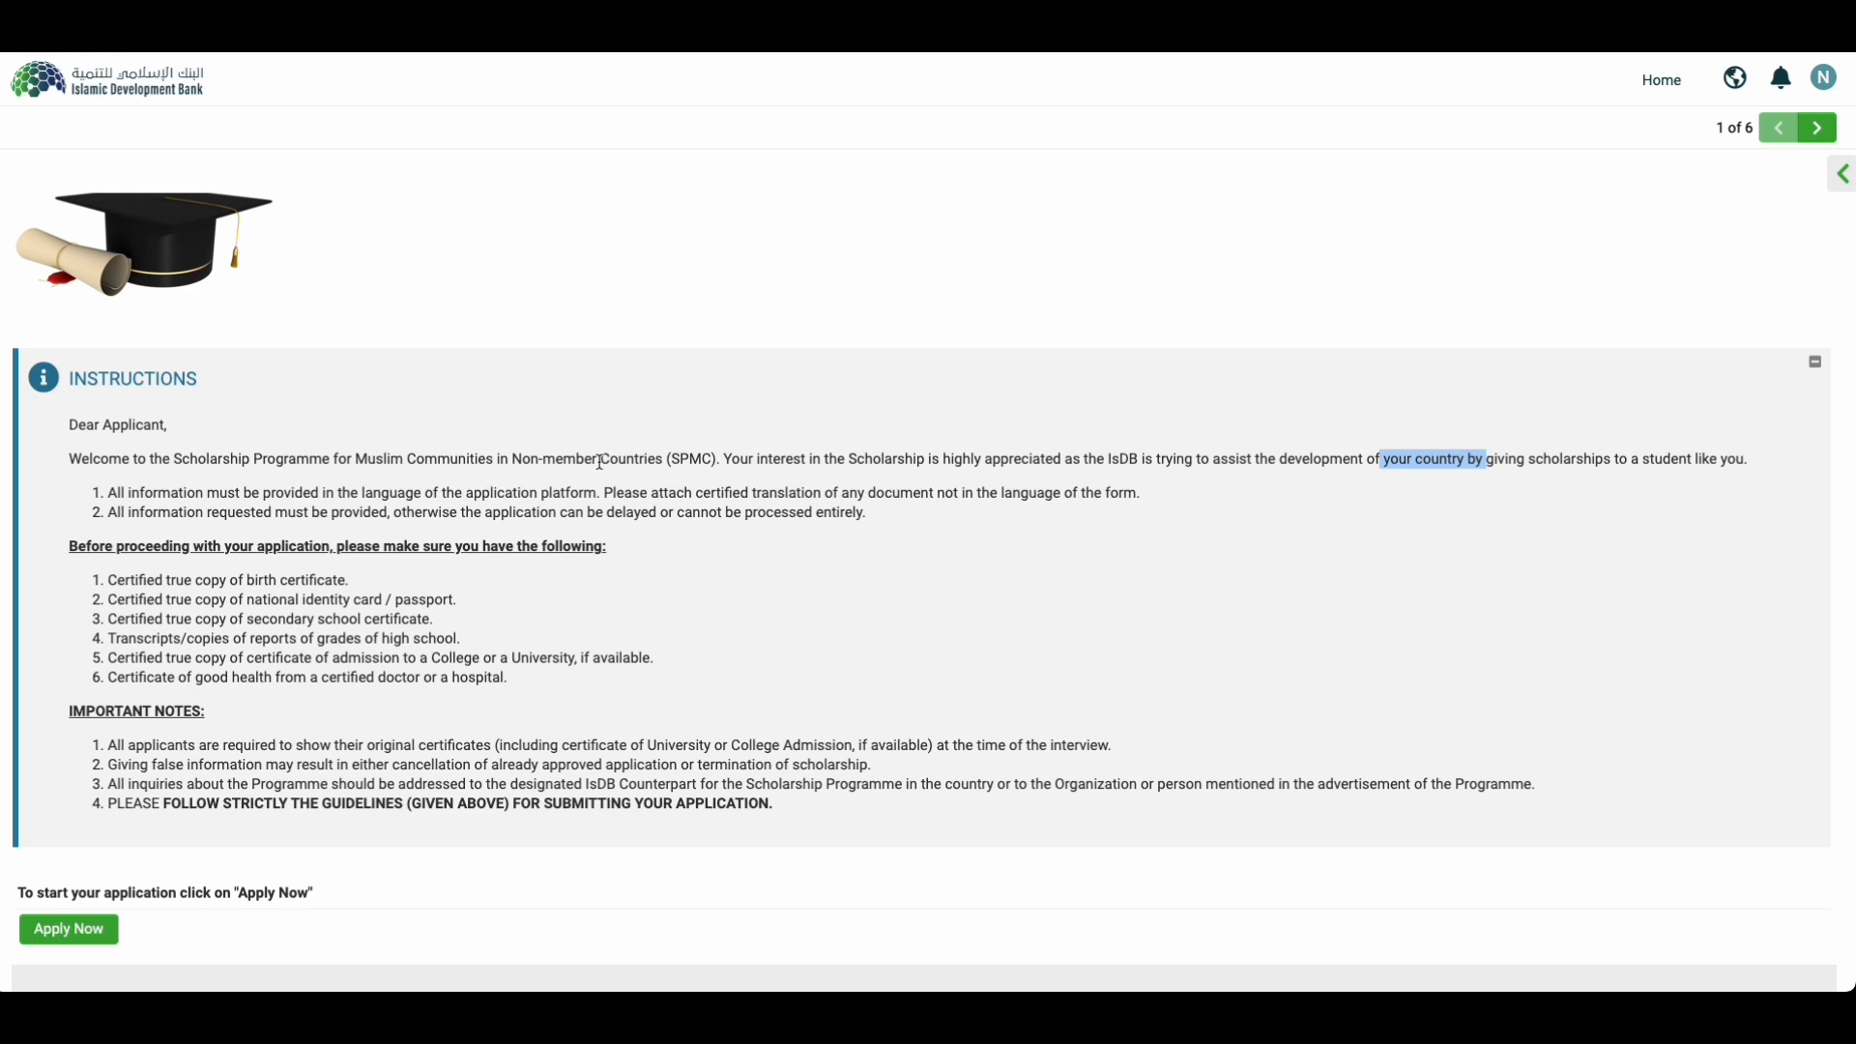
drag(596, 495, 1151, 505)
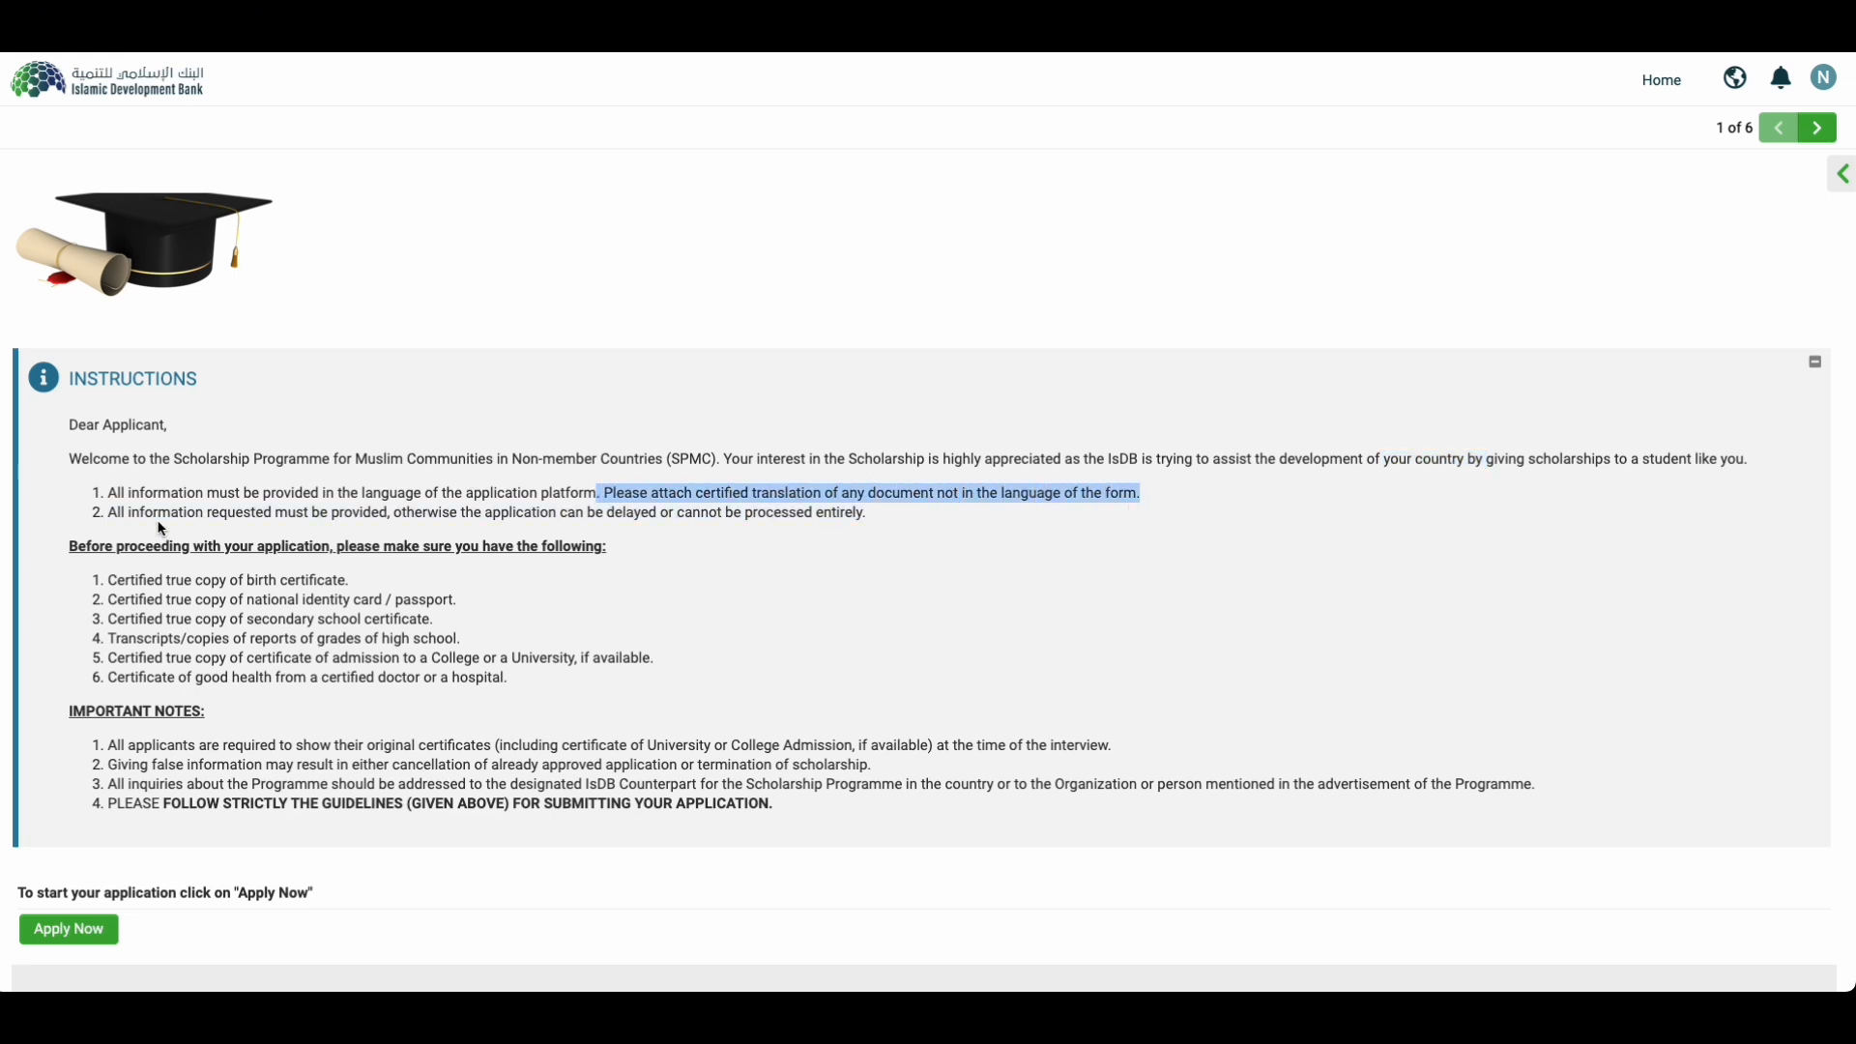
drag(228, 516, 334, 518)
click(559, 519)
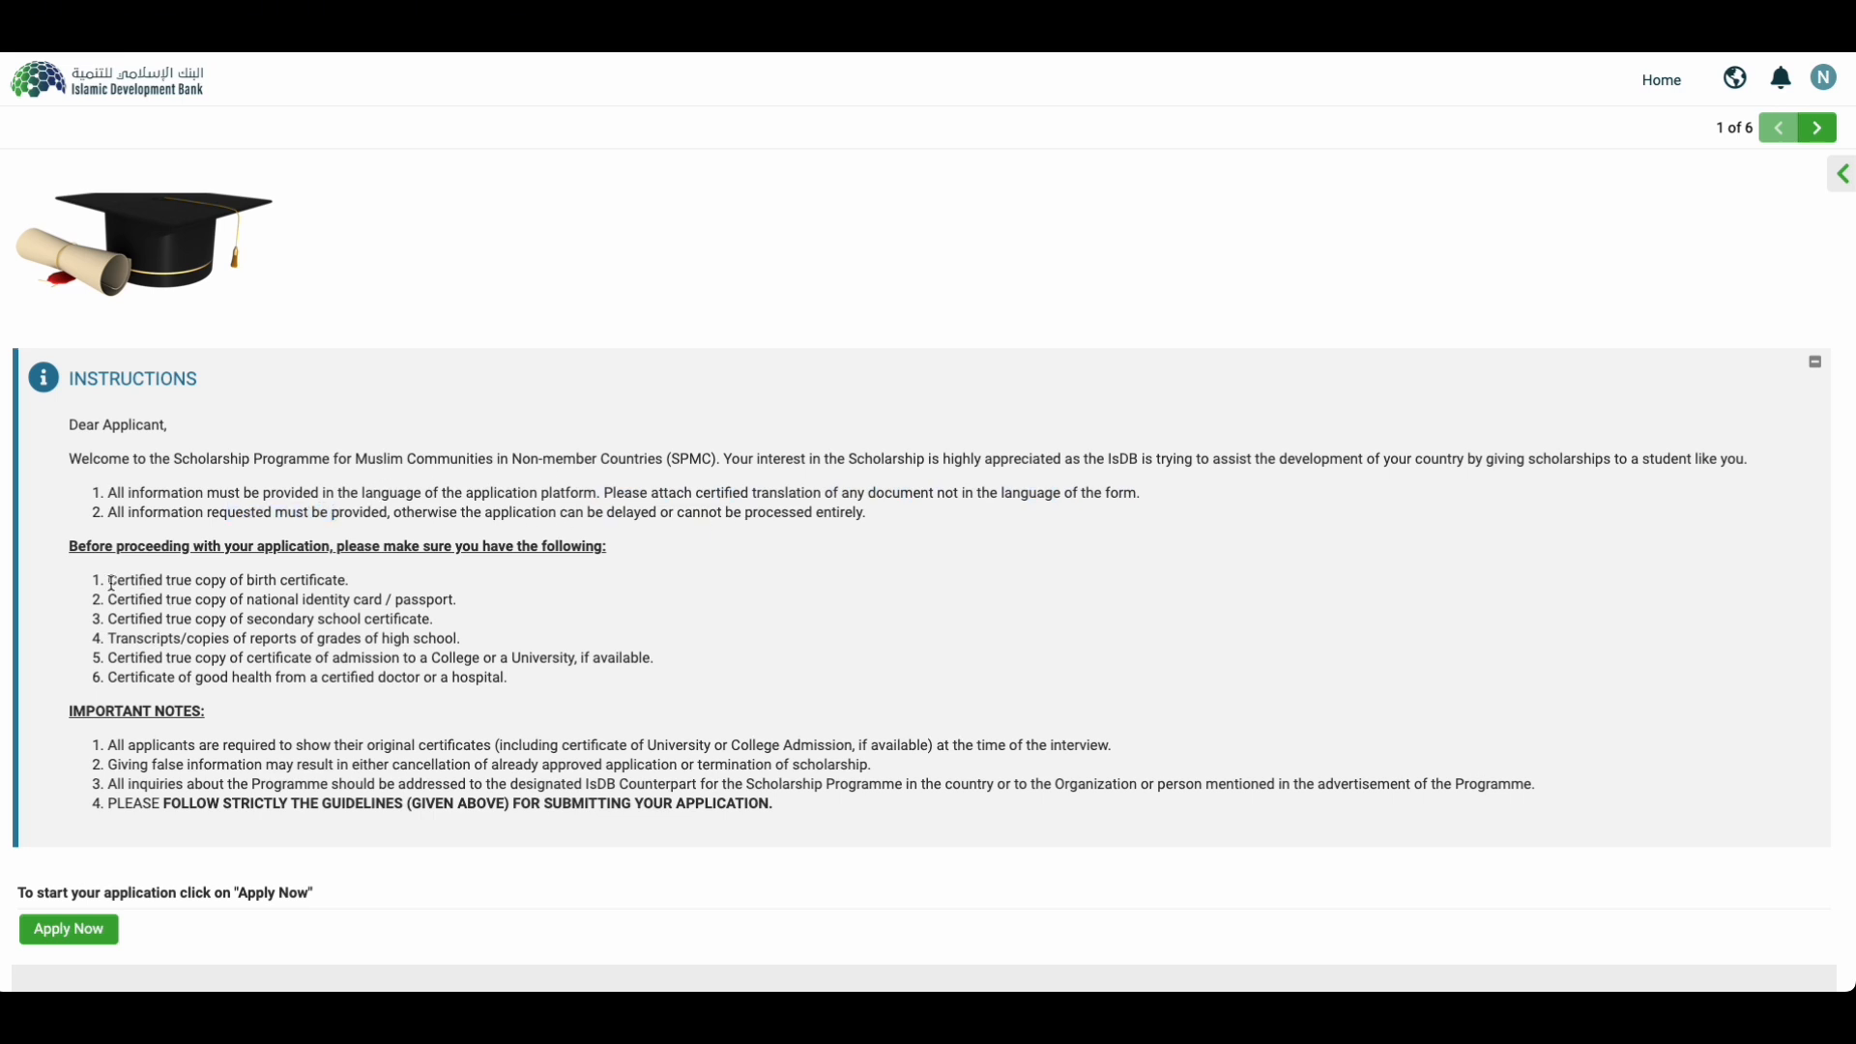
Step: Review the six required documents and first important note, then begin the SPMC application
drag(255, 580, 389, 587)
click(261, 596)
drag(111, 584, 309, 582)
triple_click(256, 607)
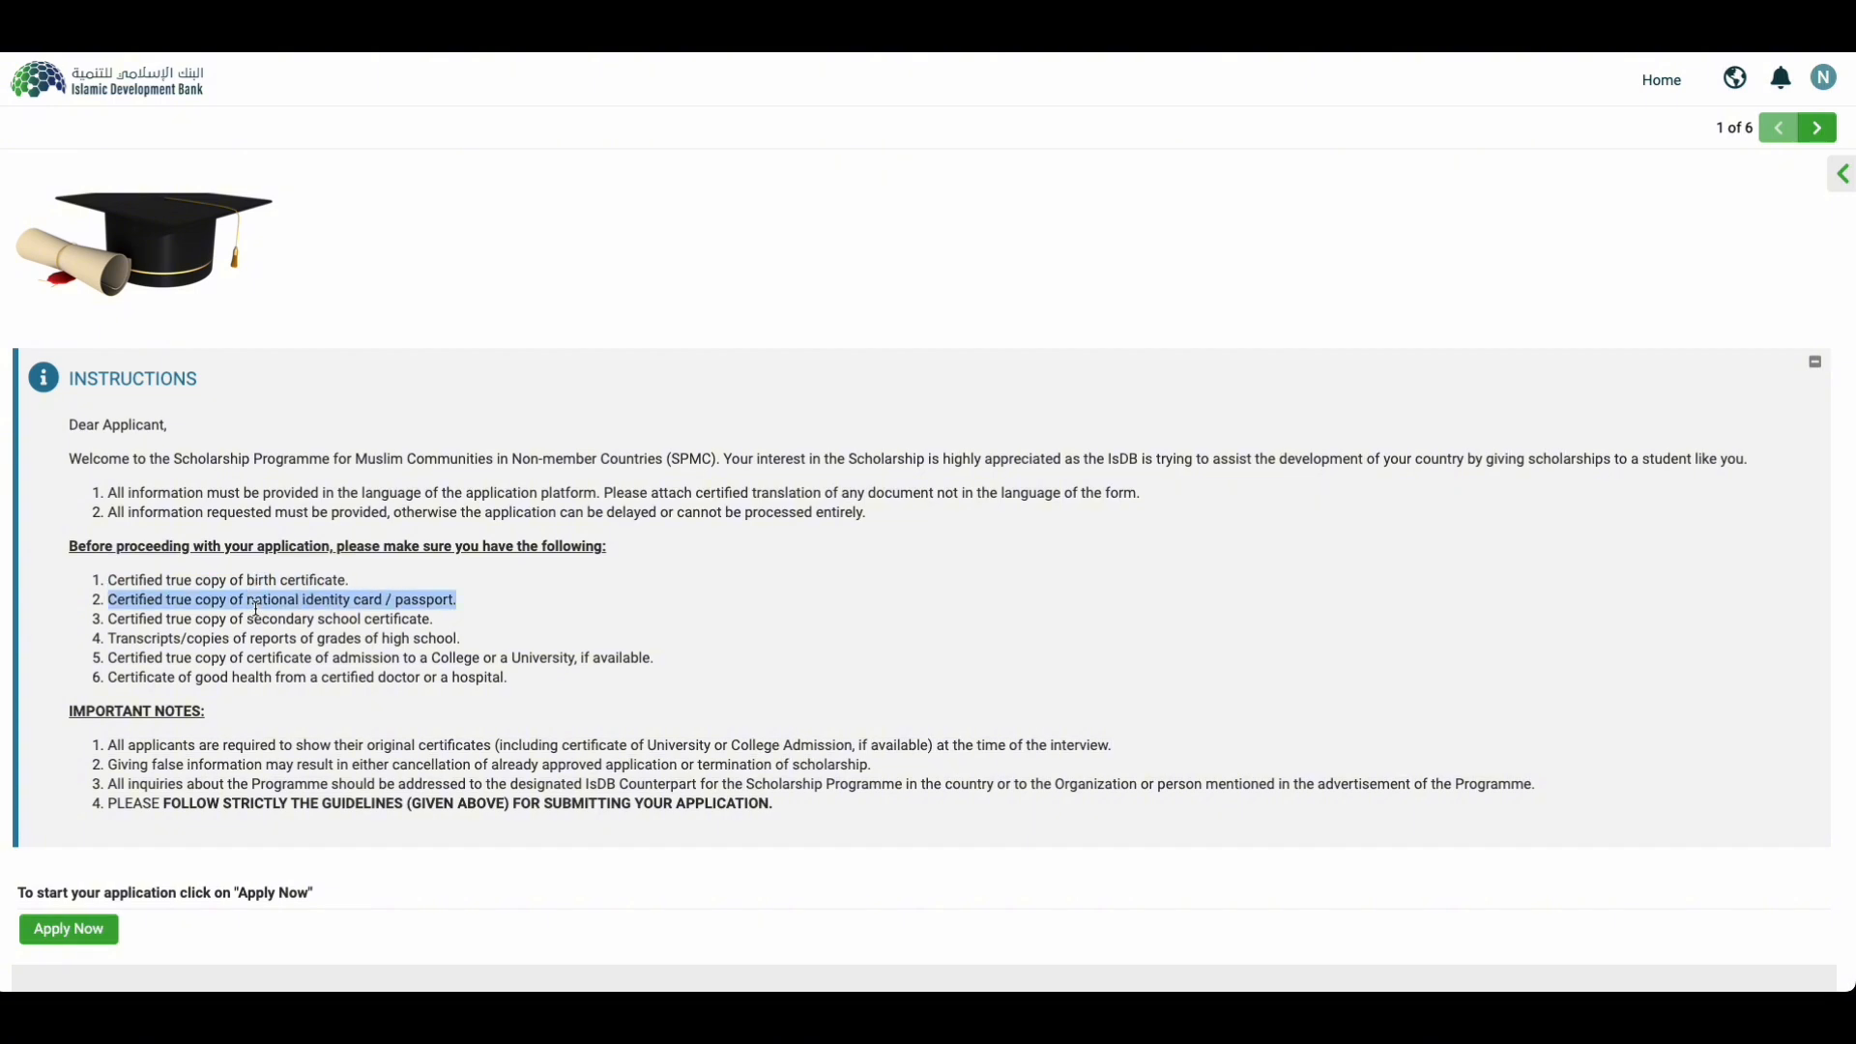
triple_click(263, 620)
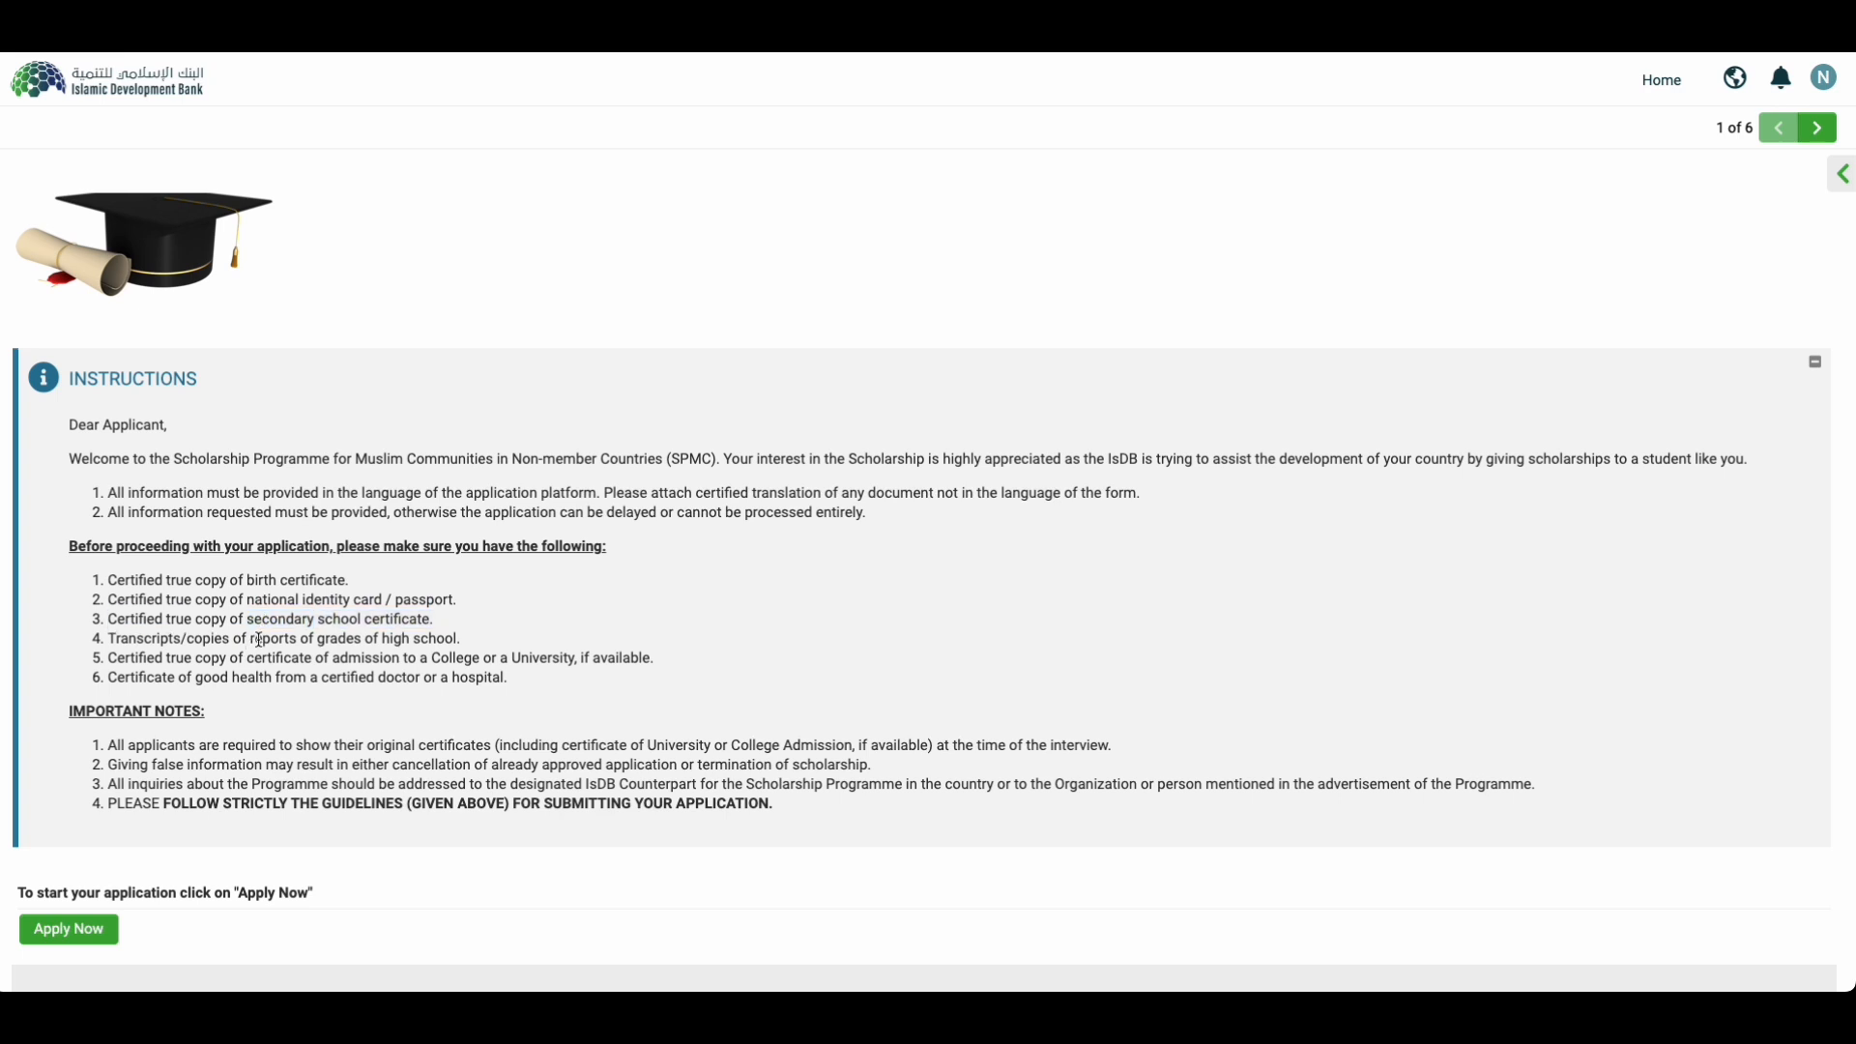
triple_click(258, 638)
triple_click(272, 659)
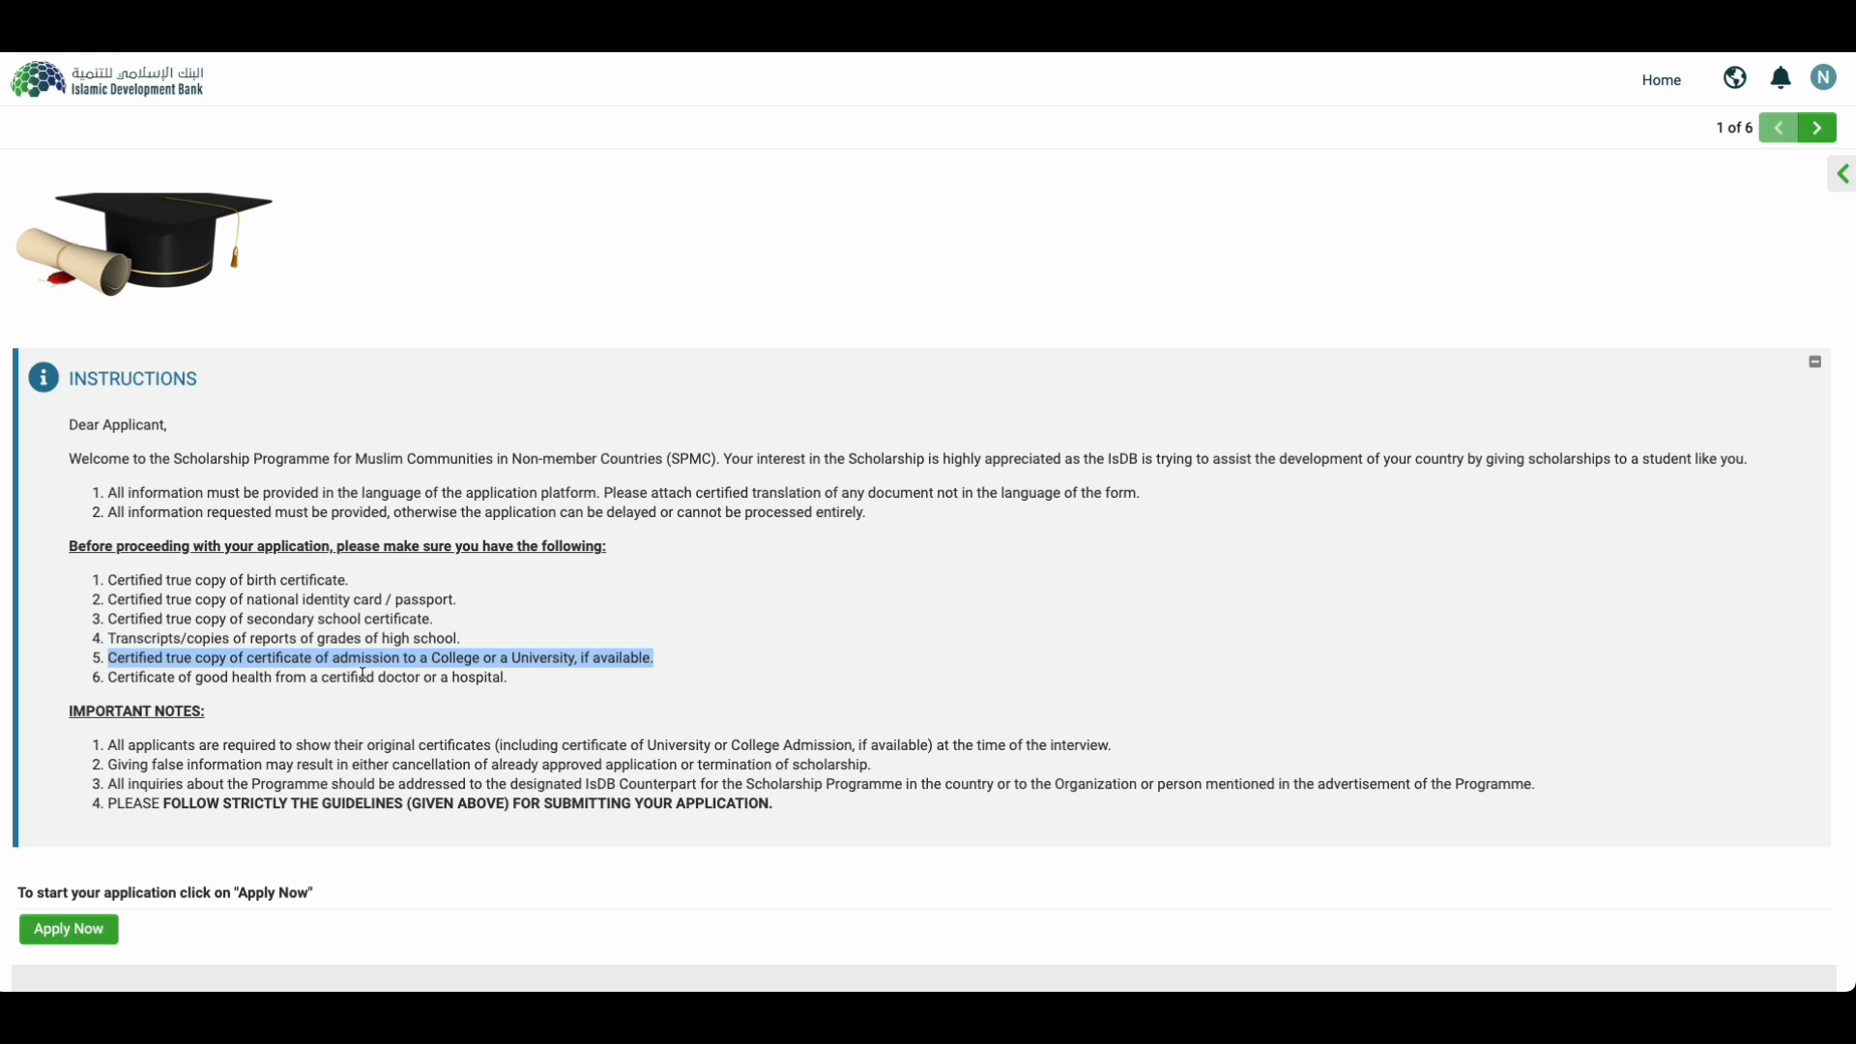
click(631, 663)
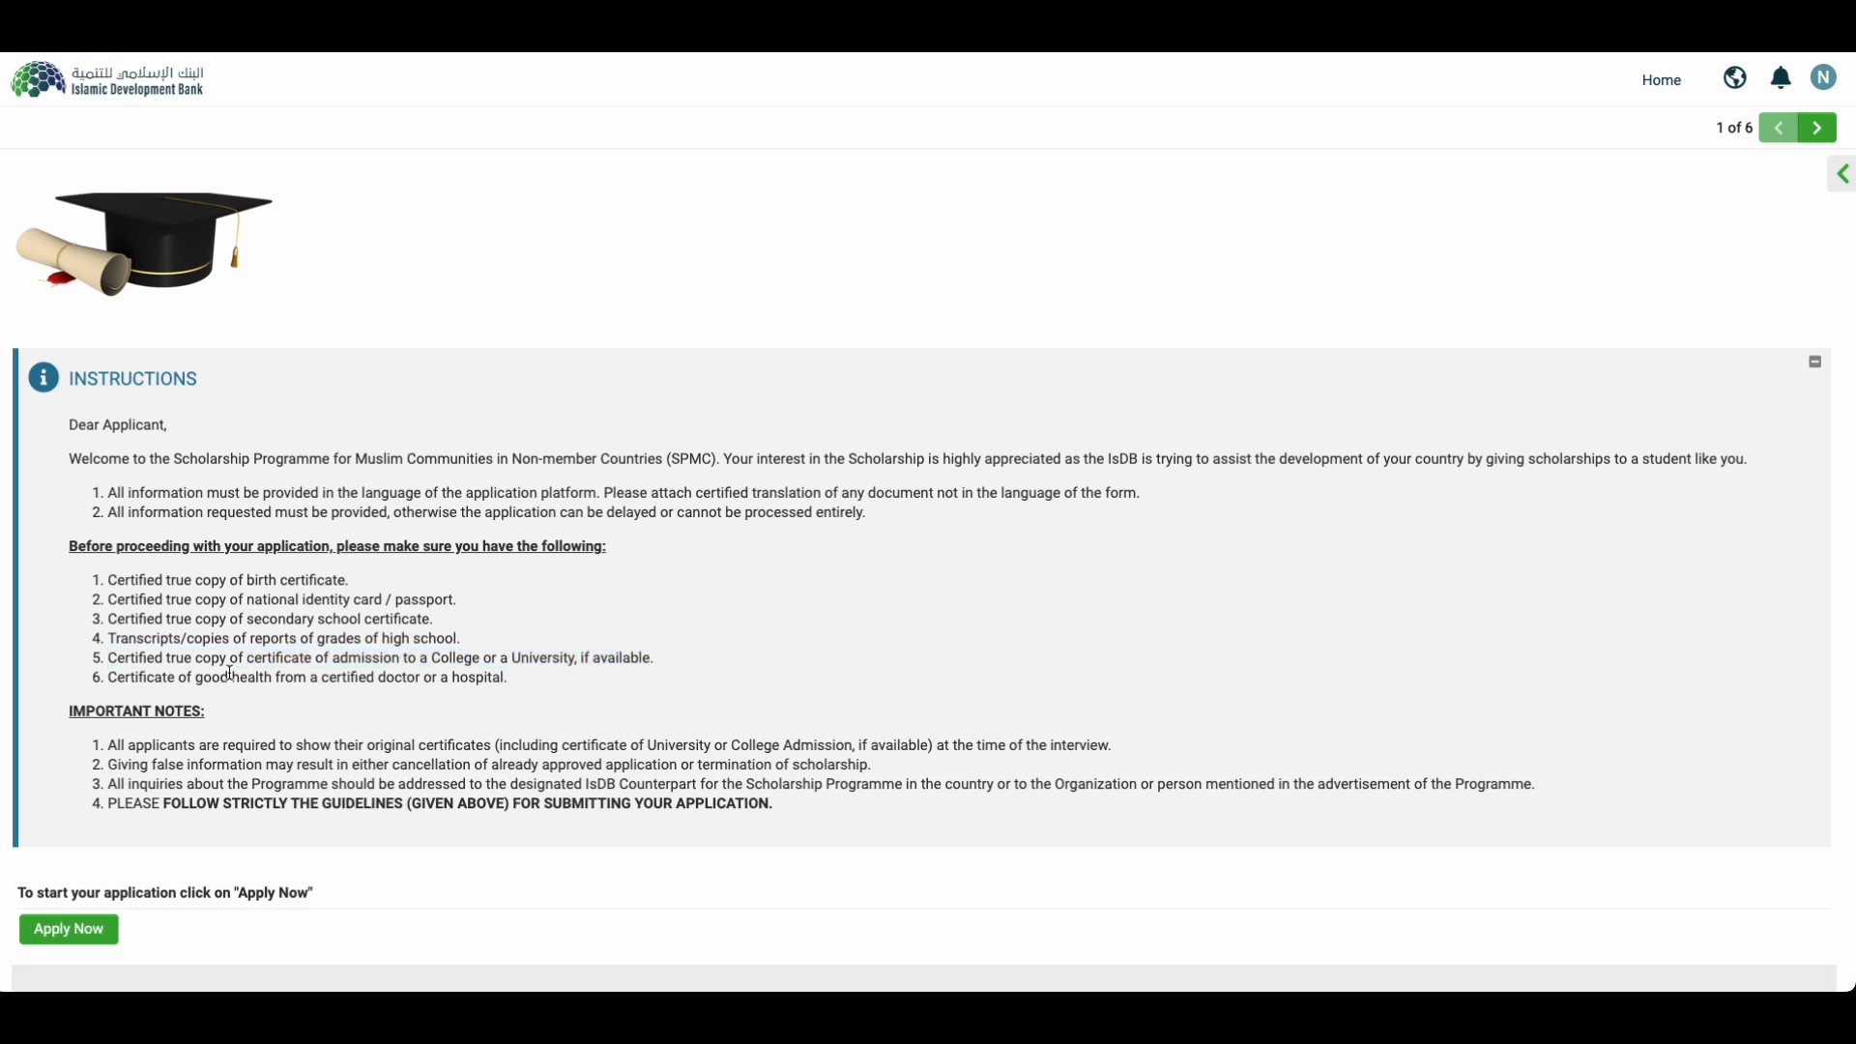
triple_click(262, 677)
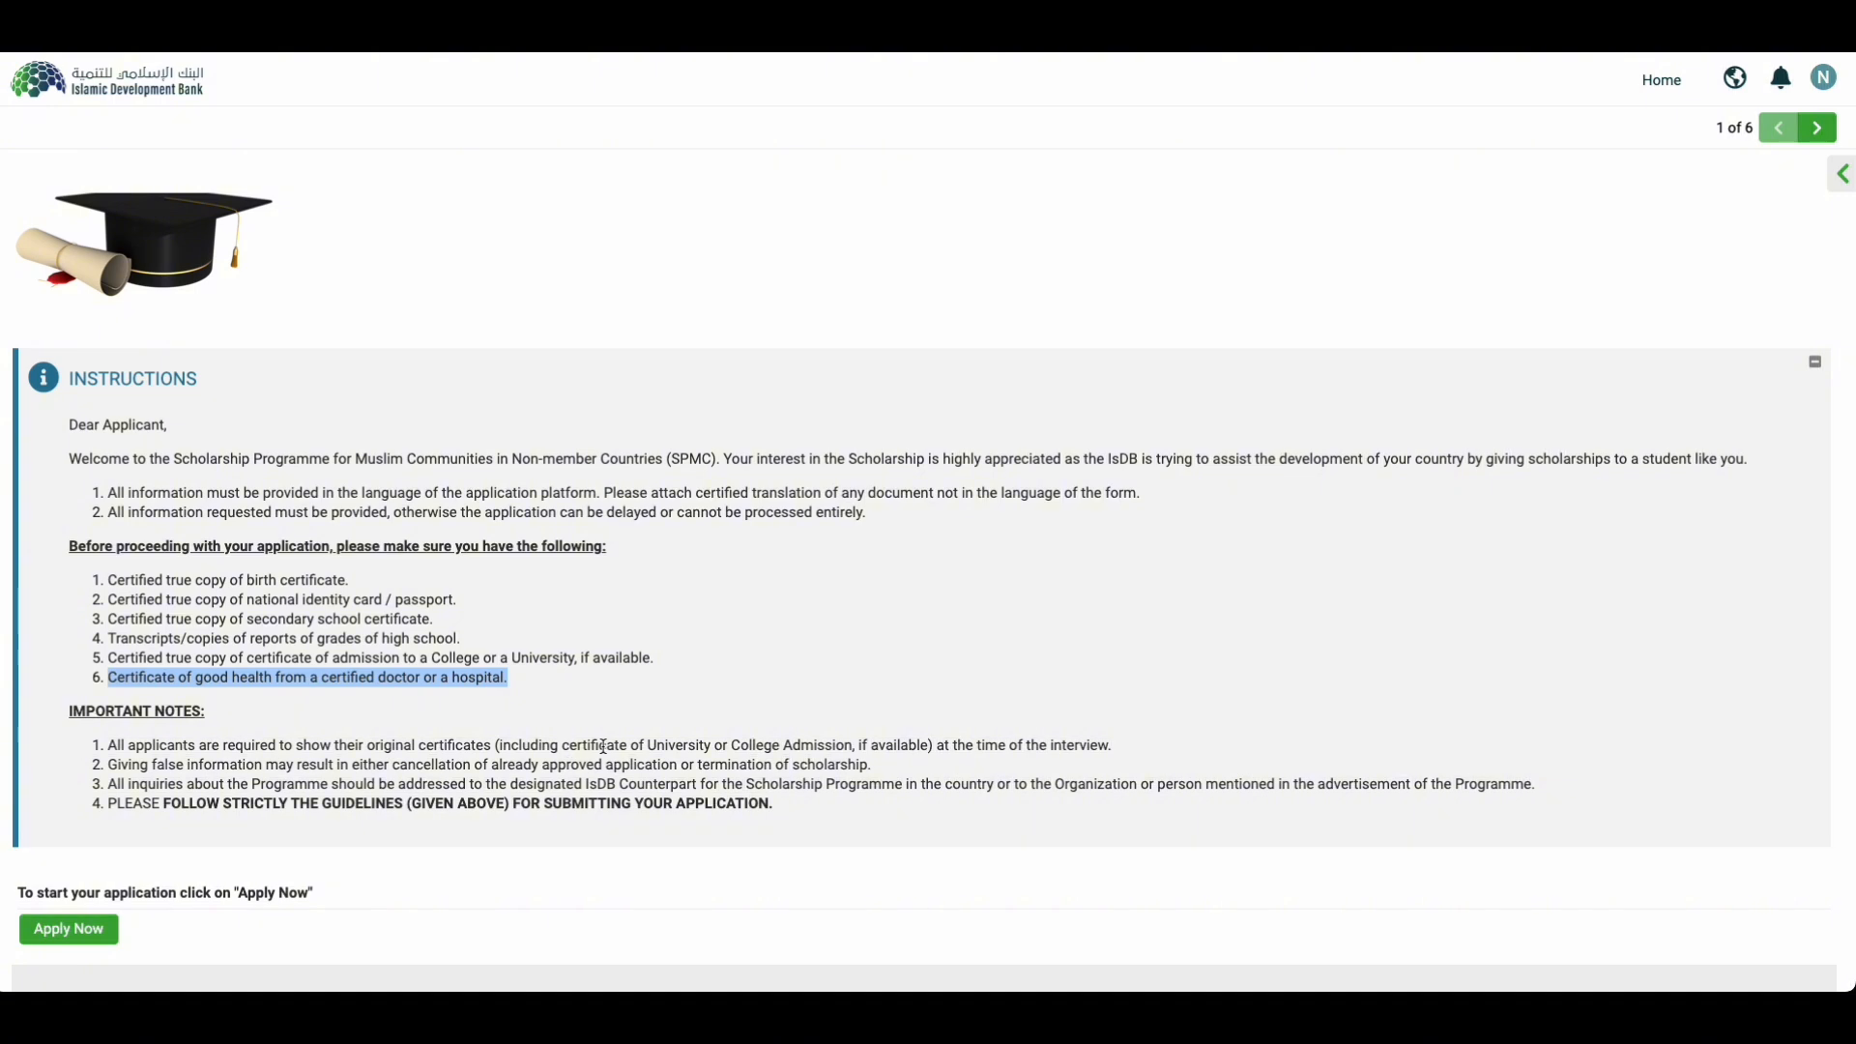
drag(107, 745, 1123, 754)
click(1125, 753)
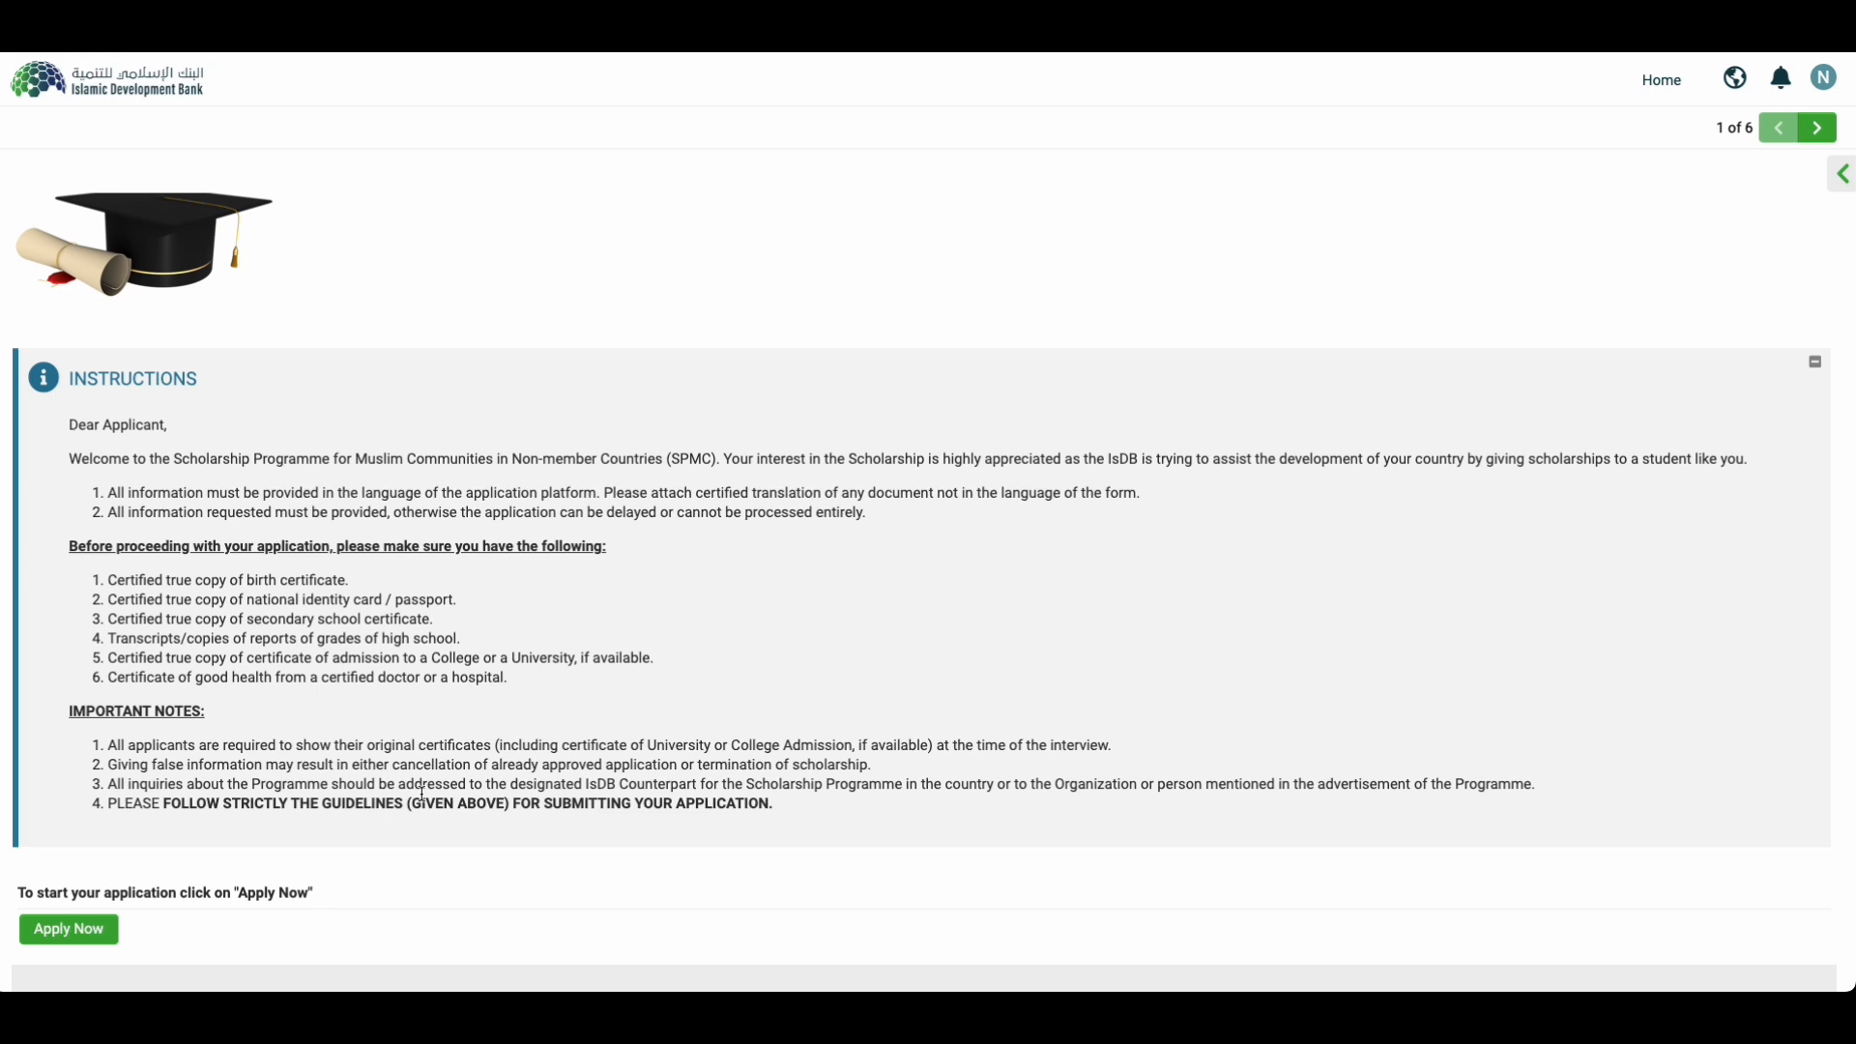
click(46, 937)
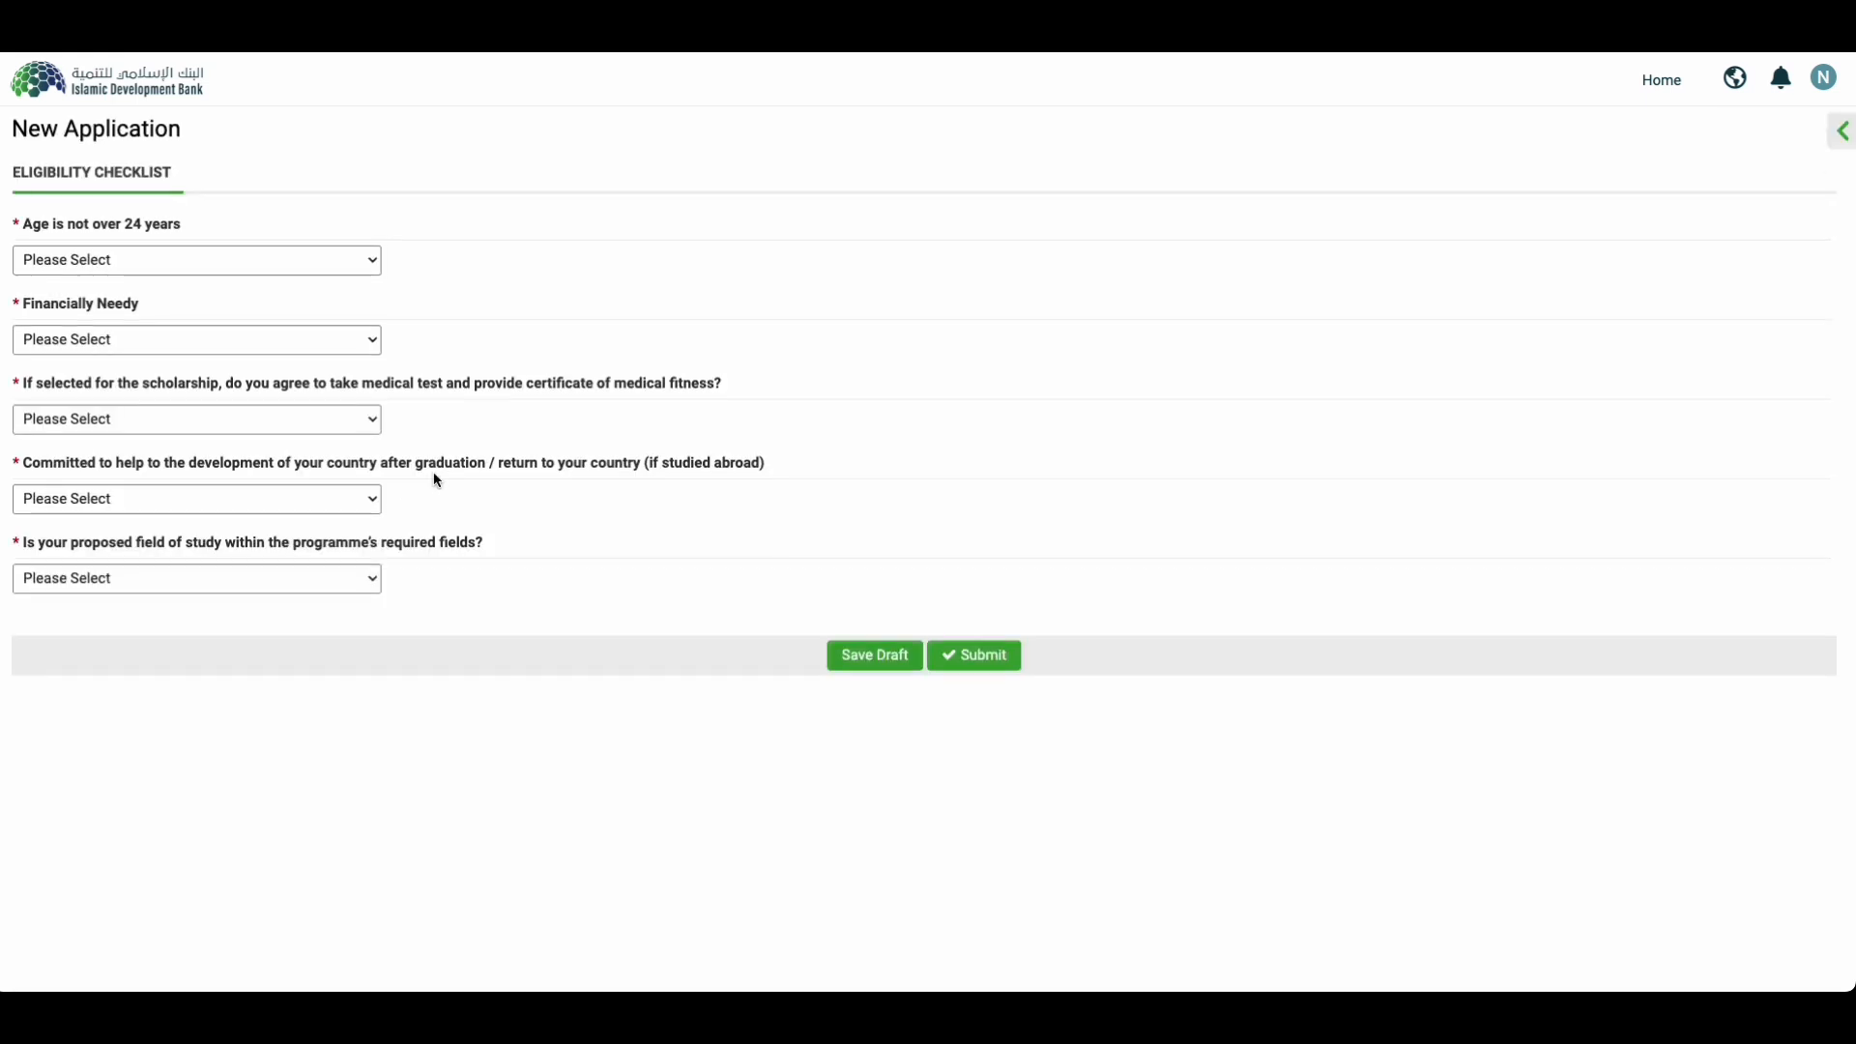
Step: Answer Yes to age, financial need, medical test, commitment and field of study questions
click(177, 257)
click(137, 286)
drag(193, 229, 12, 230)
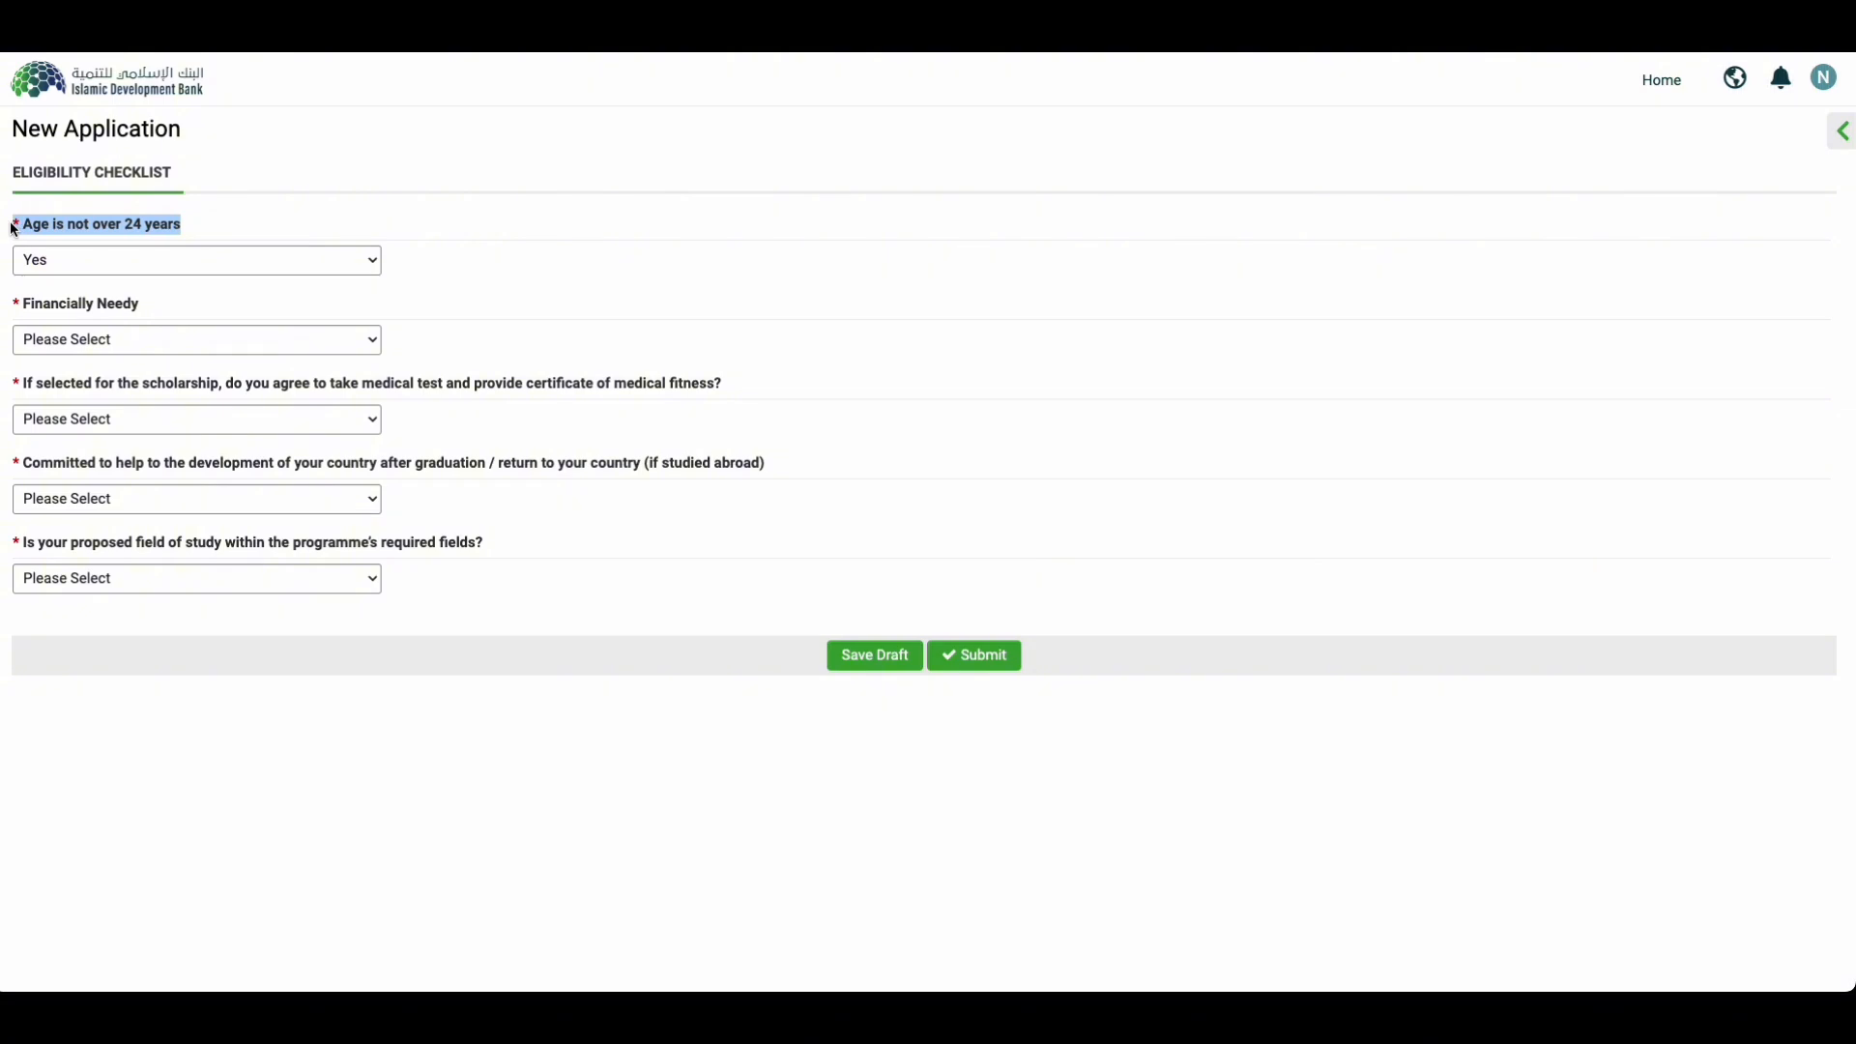
click(125, 338)
click(199, 360)
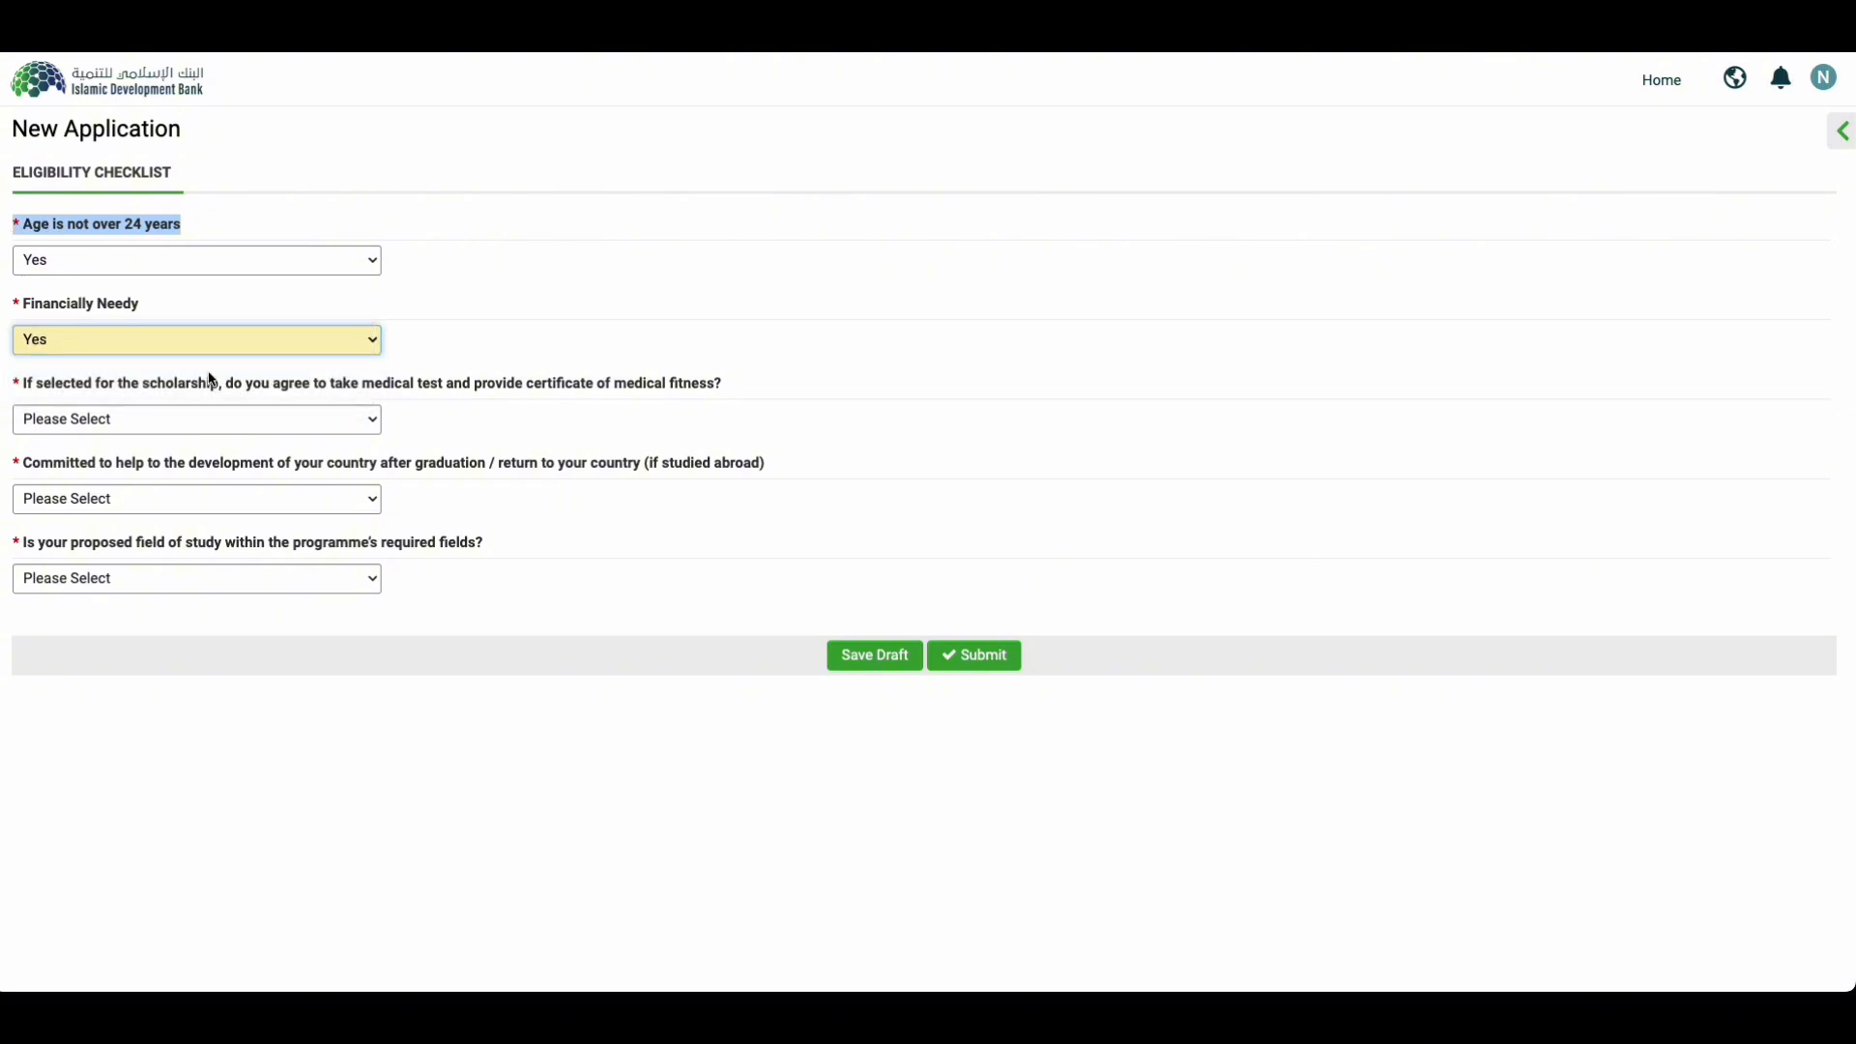
click(81, 425)
click(90, 447)
click(87, 499)
click(69, 510)
click(74, 506)
click(74, 523)
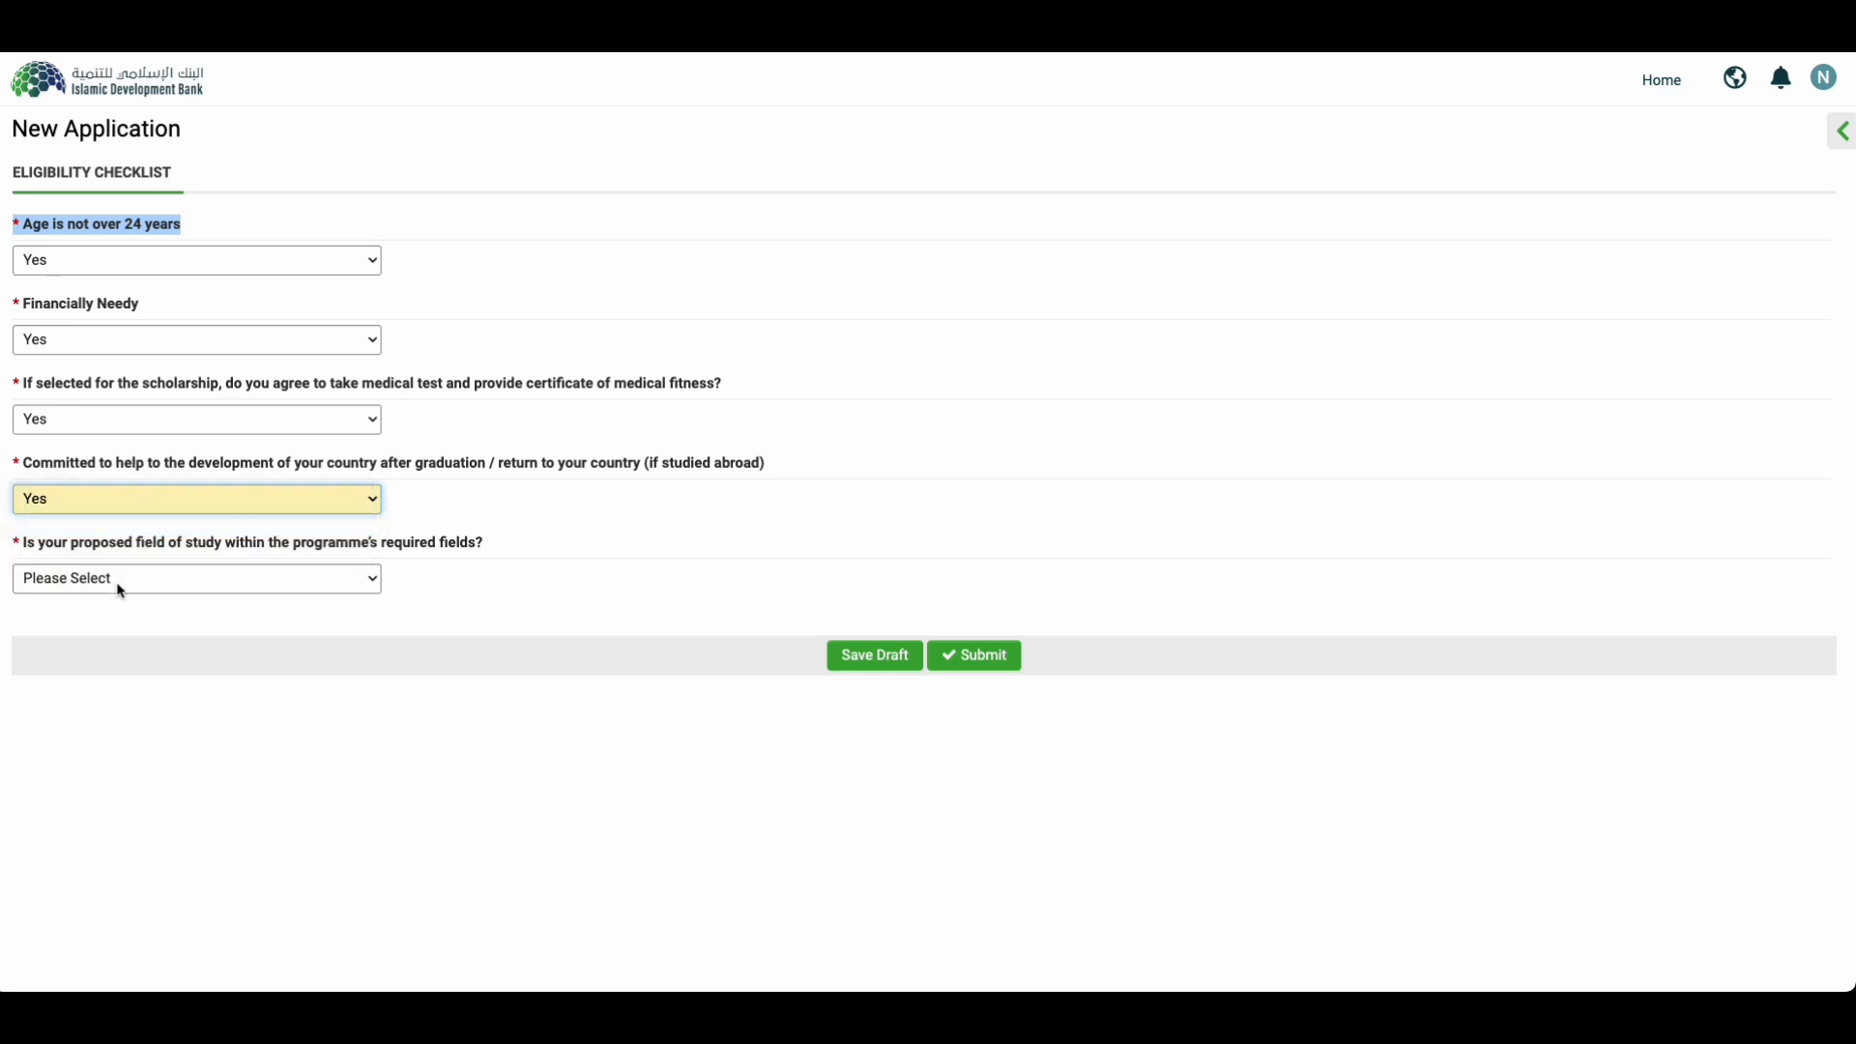
click(121, 580)
click(96, 605)
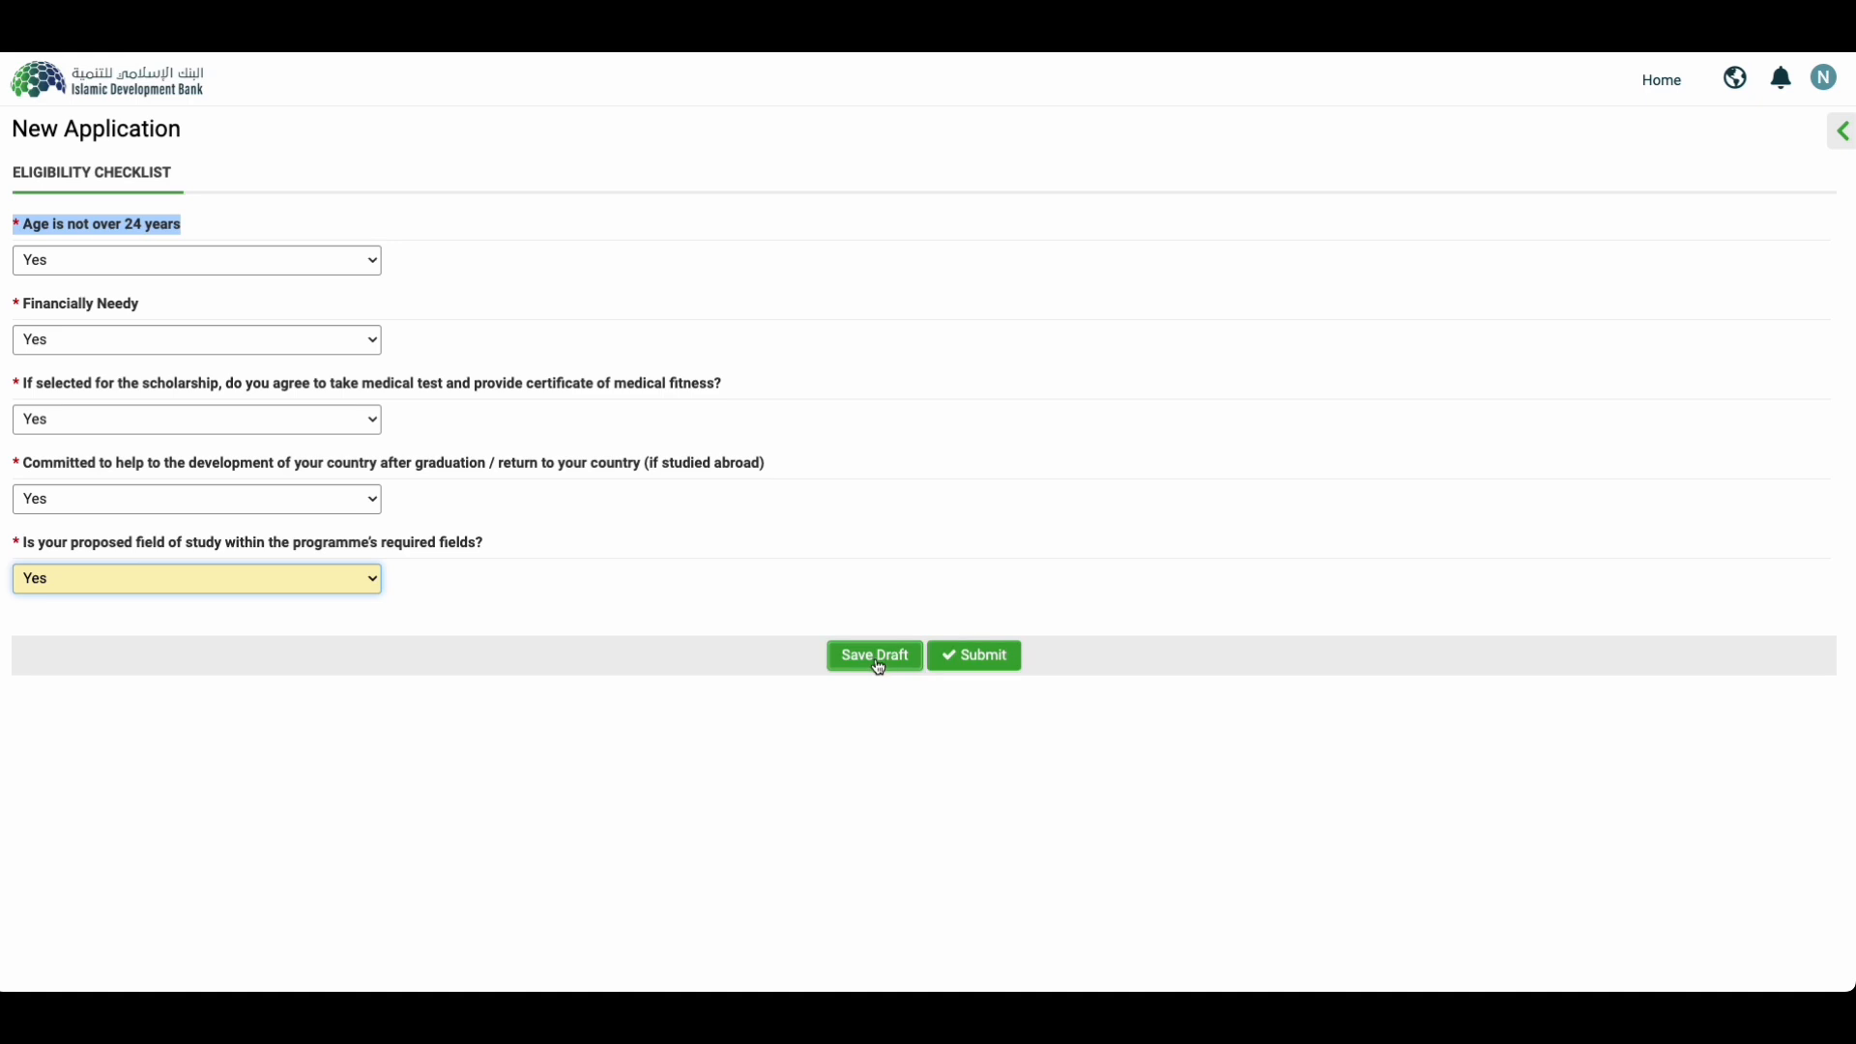
Step: Submit the eligibility checklist and proceed past the Eligibility Passed page
click(966, 656)
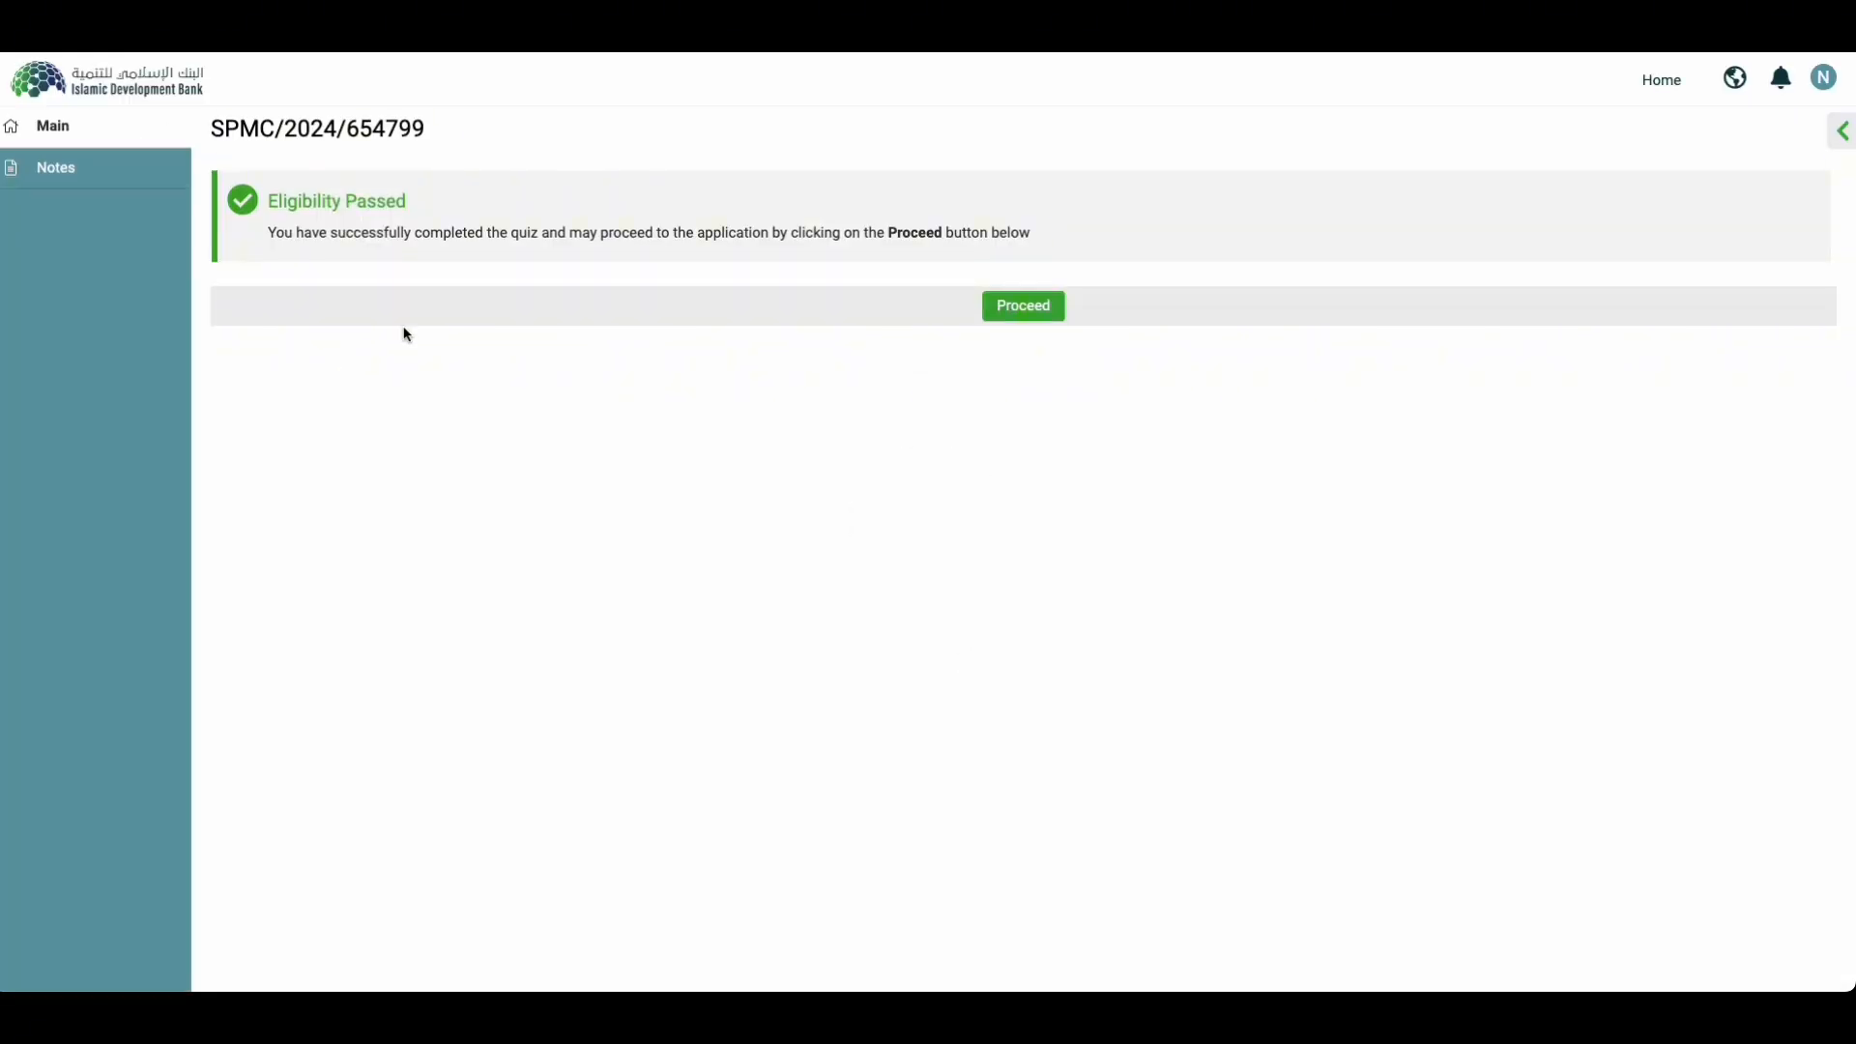
drag(270, 203, 490, 210)
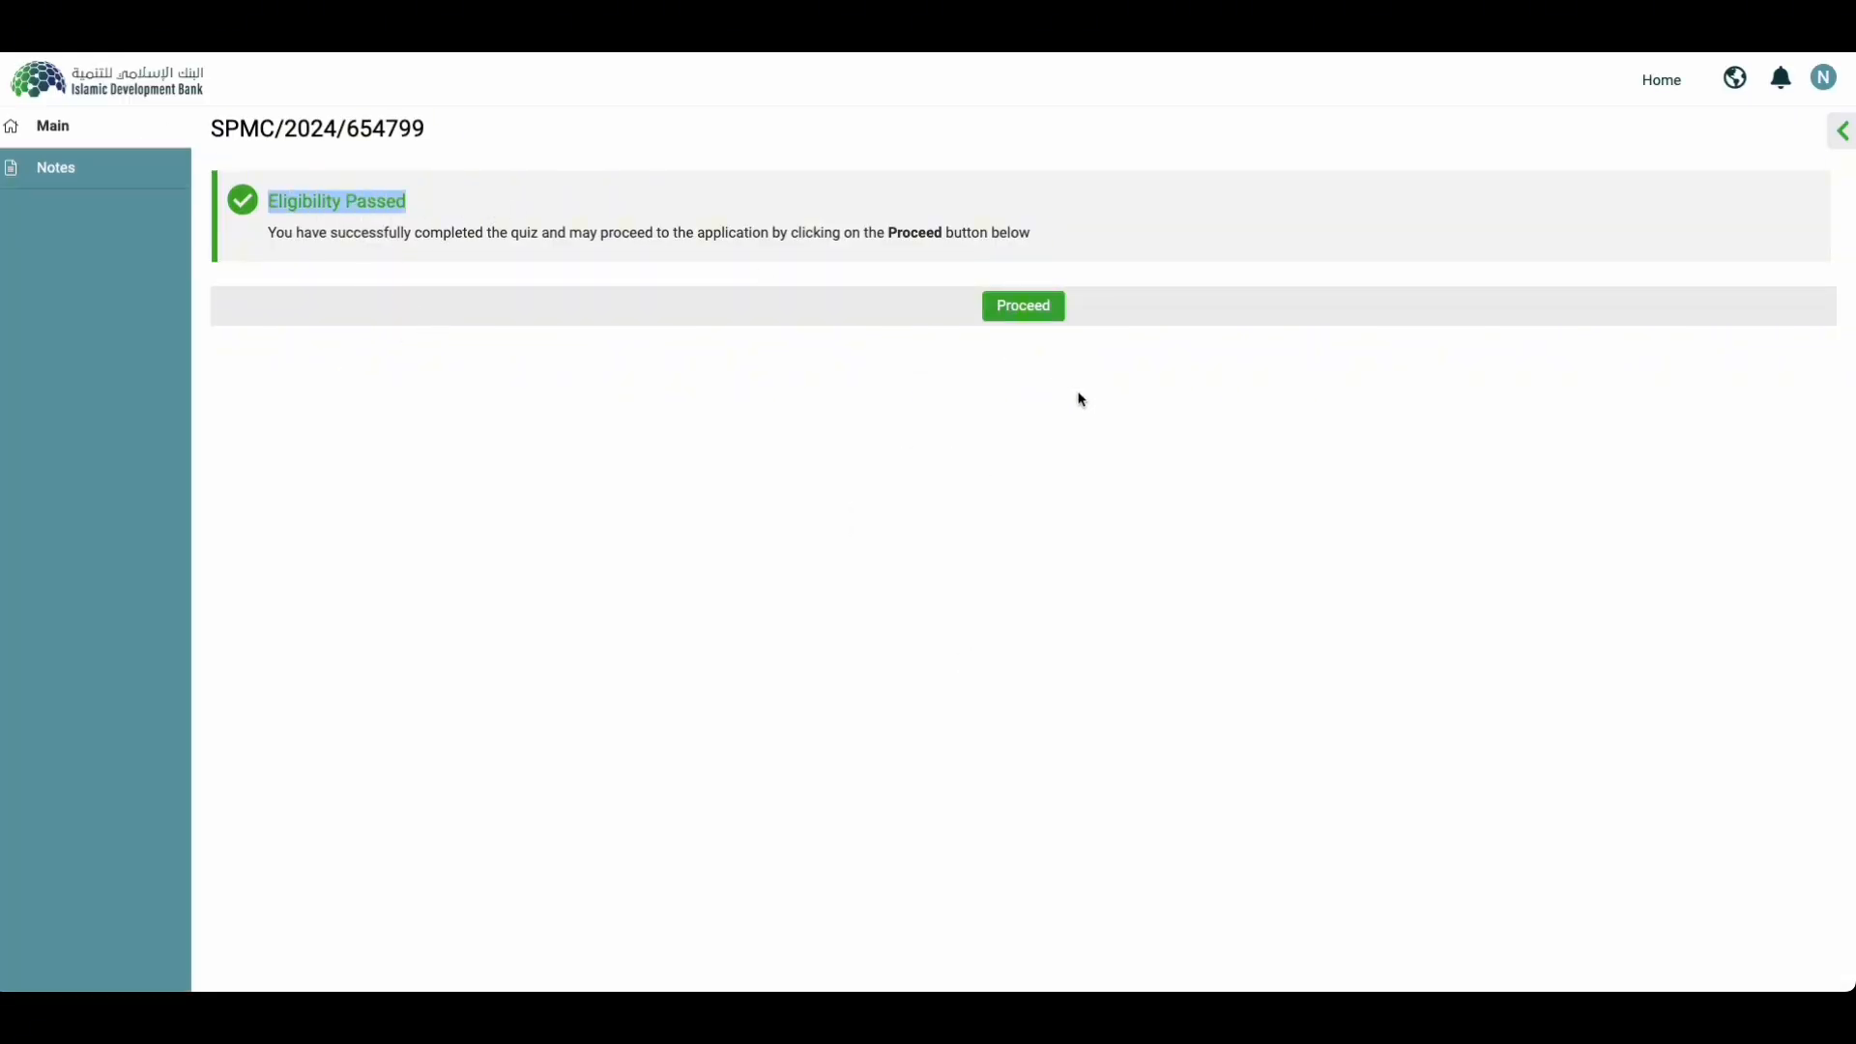
click(1027, 303)
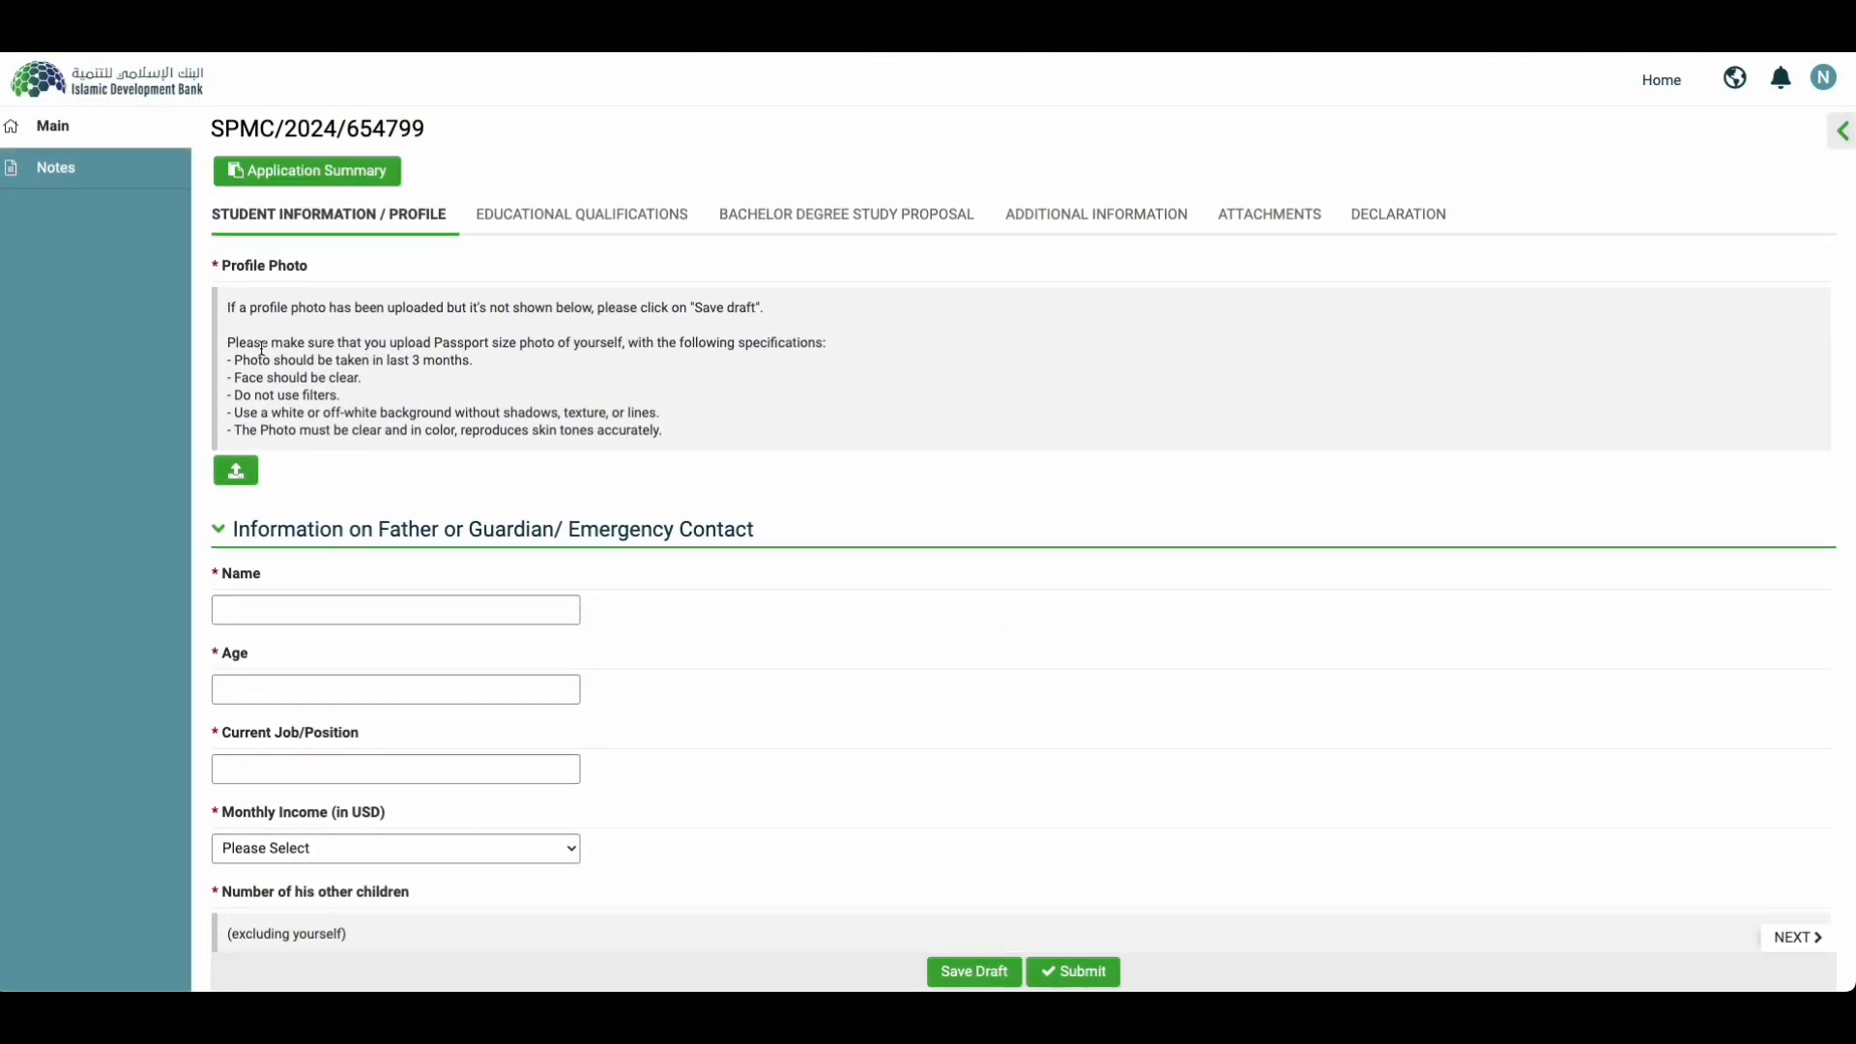
Step: Review the profile photo specifications
drag(235, 360, 563, 413)
drag(282, 413, 232, 429)
click(357, 426)
scroll(357, 427, down, 2)
Step: Enter the guardian's name, age 63, job driver, income 0-1000 and 2 other children
click(317, 495)
text(Nannnn)
click(289, 578)
text(63)
click(290, 651)
text(drivere)
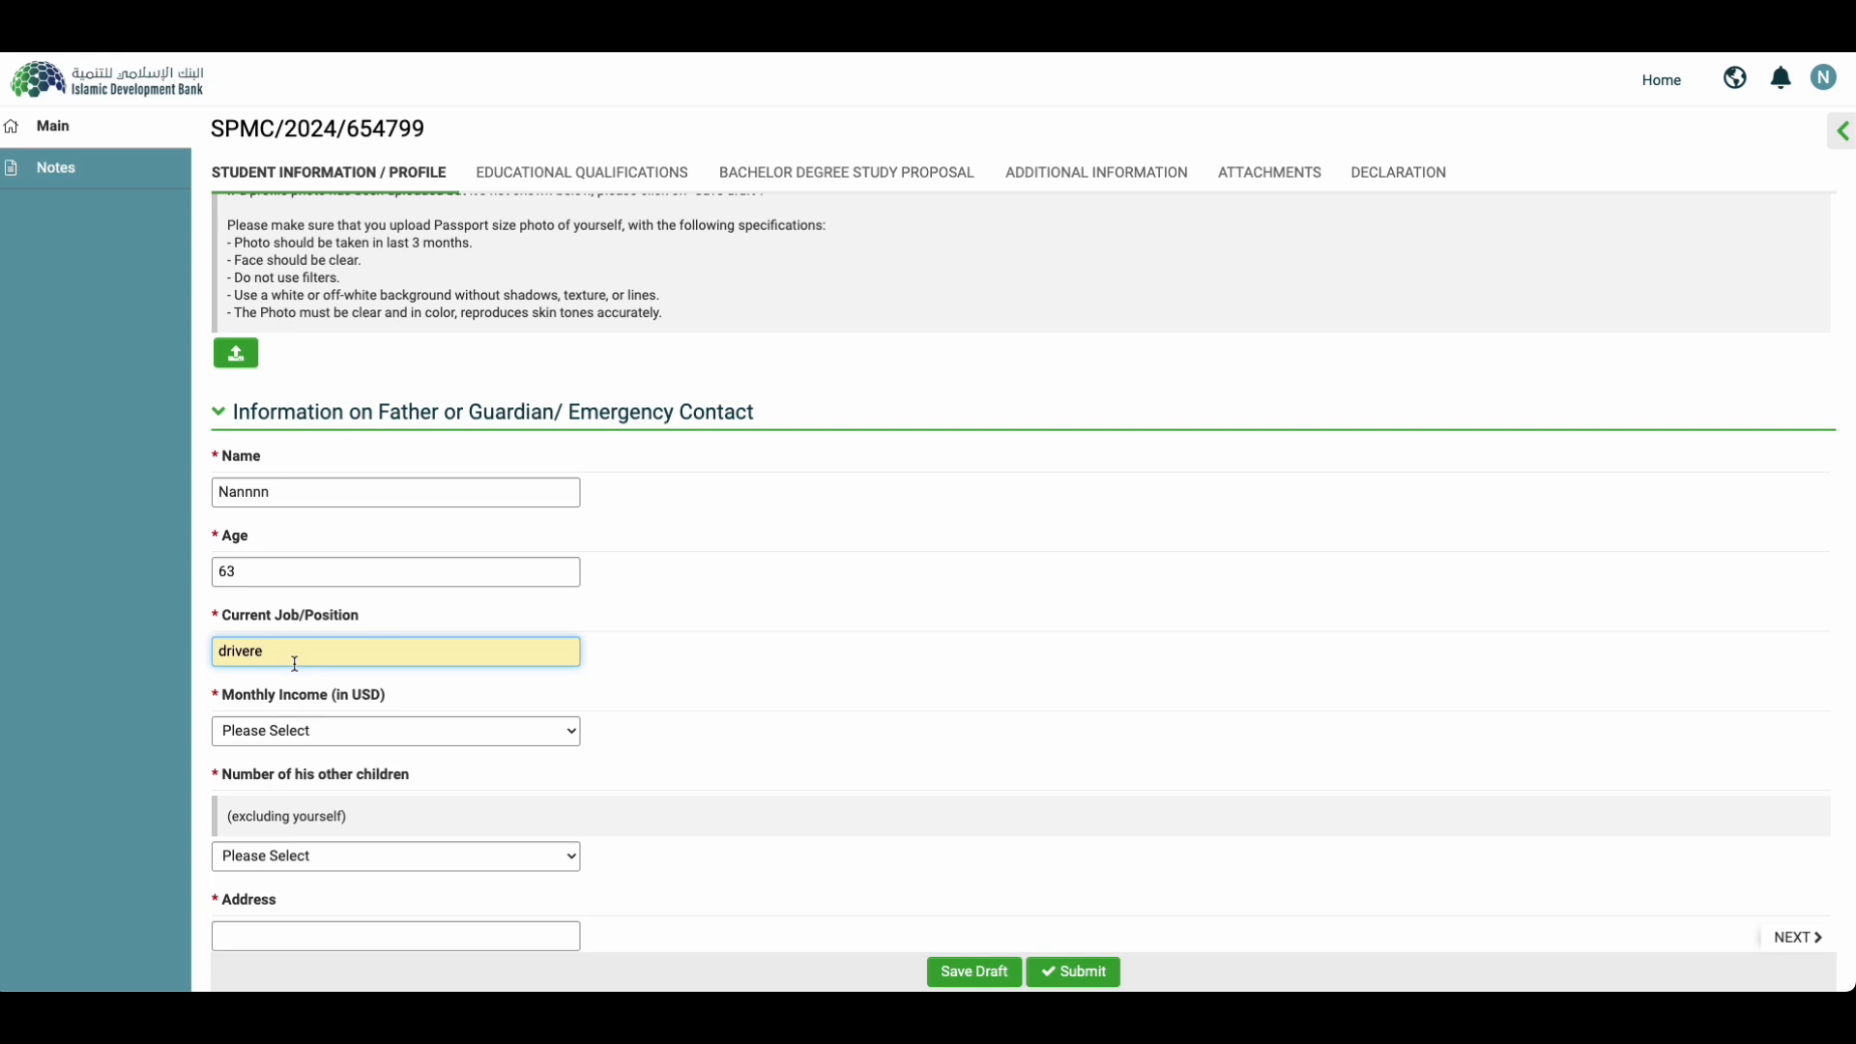
click(280, 732)
click(281, 756)
scroll(338, 735, down, 2)
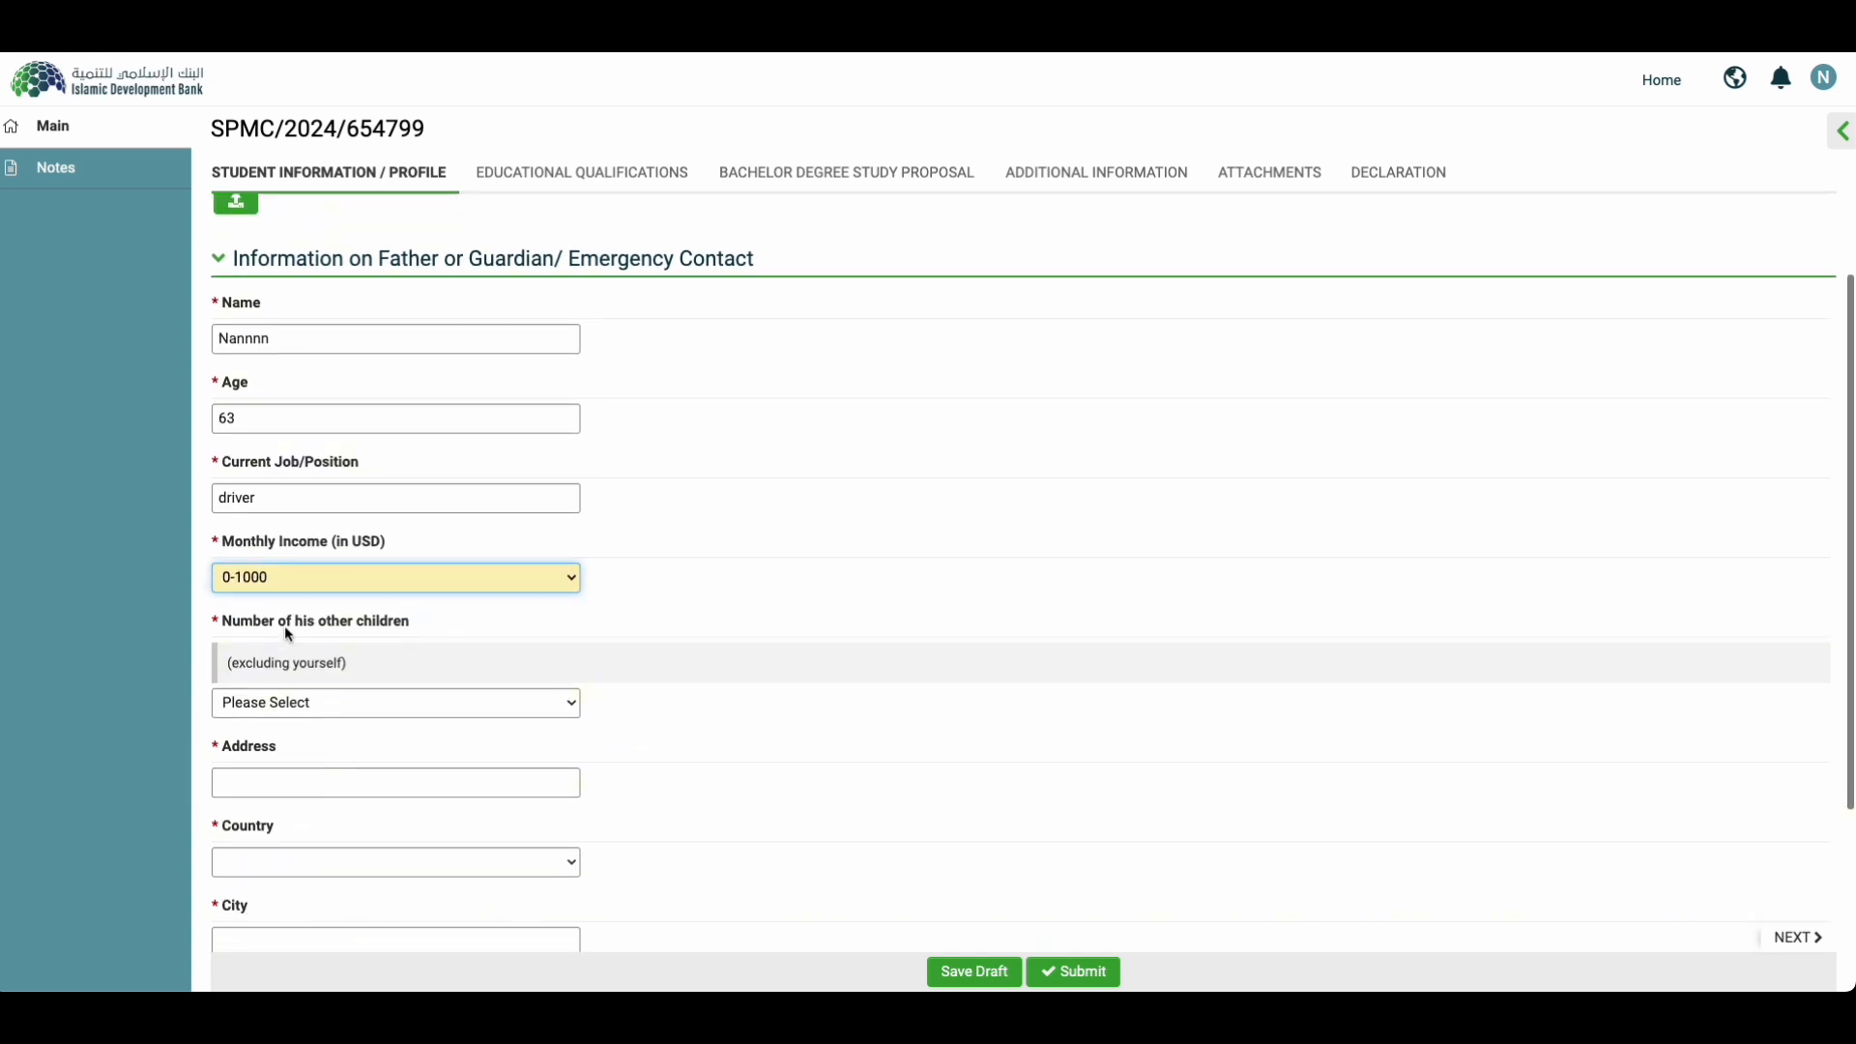
click(334, 702)
click(265, 752)
scroll(276, 715, down, 2)
Step: Enter the guardian's address, country Myanmar, city Yangon and telephone number
click(281, 675)
text(yangi)
click(255, 764)
text(my)
key(Return)
key(Tab)
text(yangon)
key(Tab)
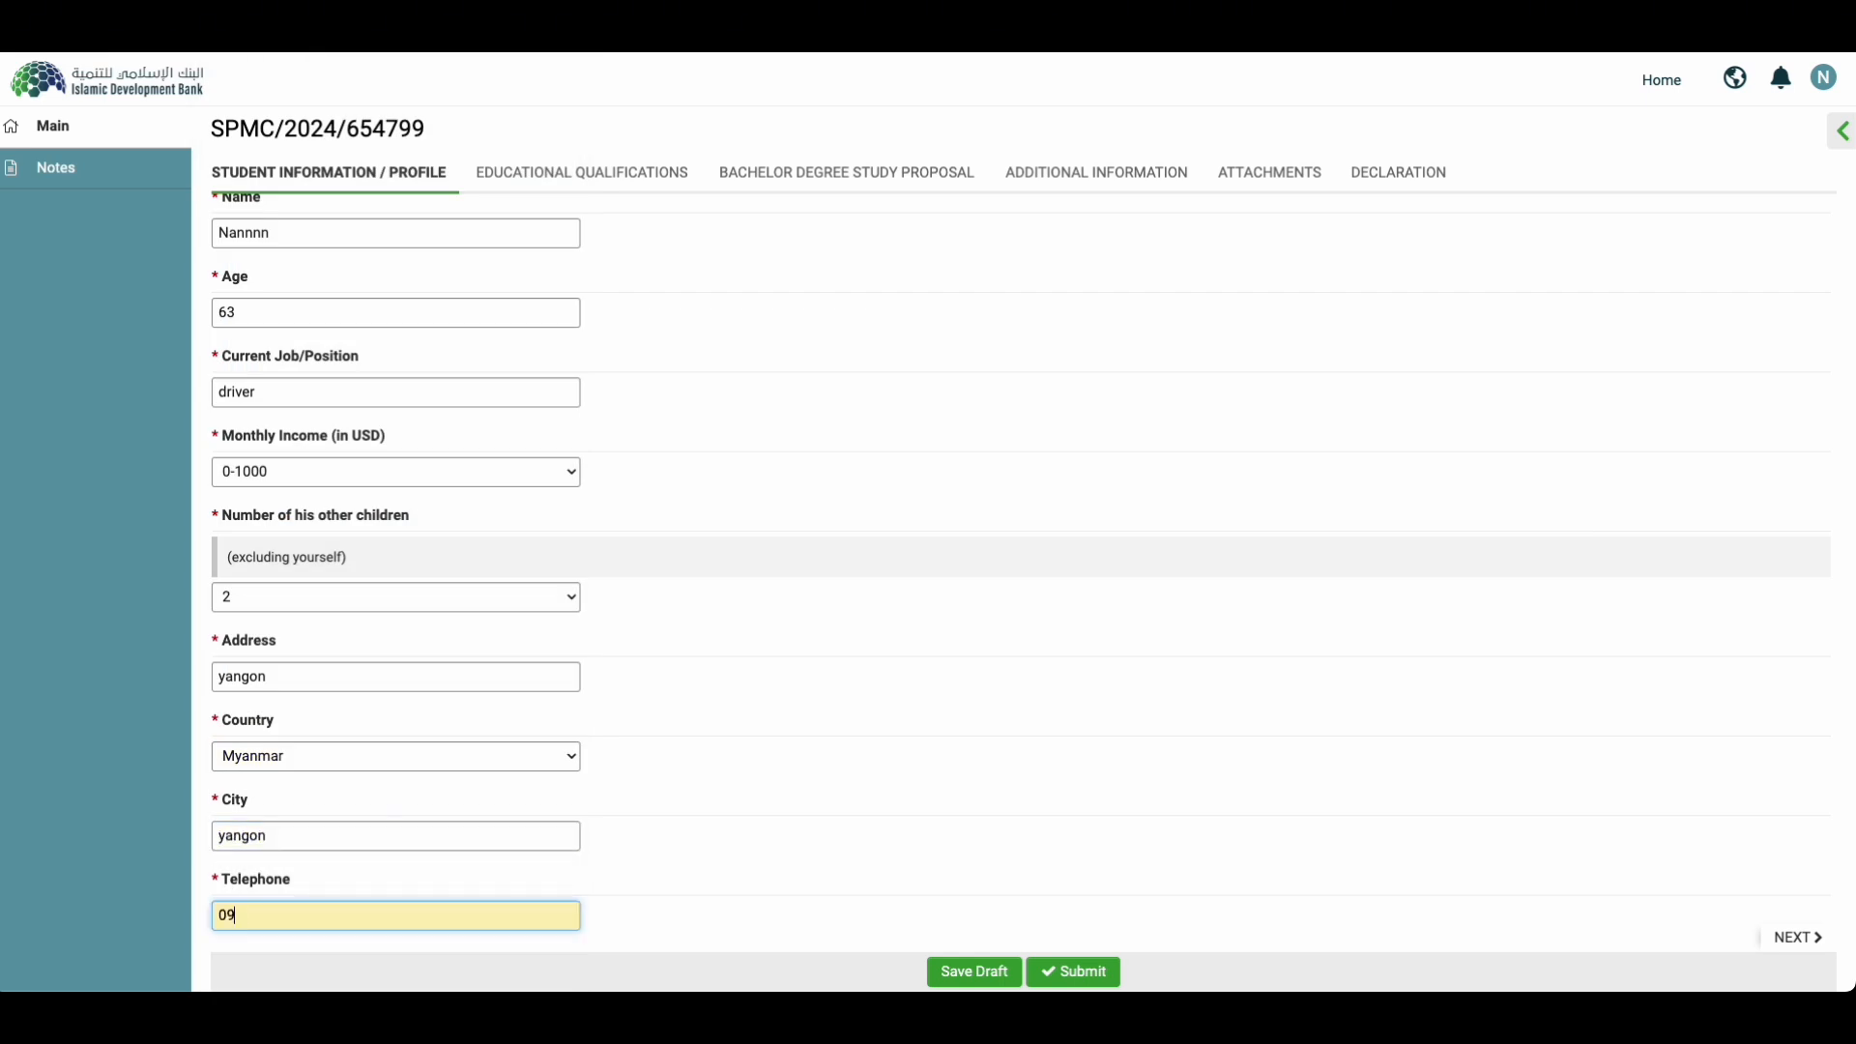
Step: Reuse the telephone number as mobile, enter the guardian's e-mail, and save the draft
scroll(426, 853, down, 2)
click(359, 813)
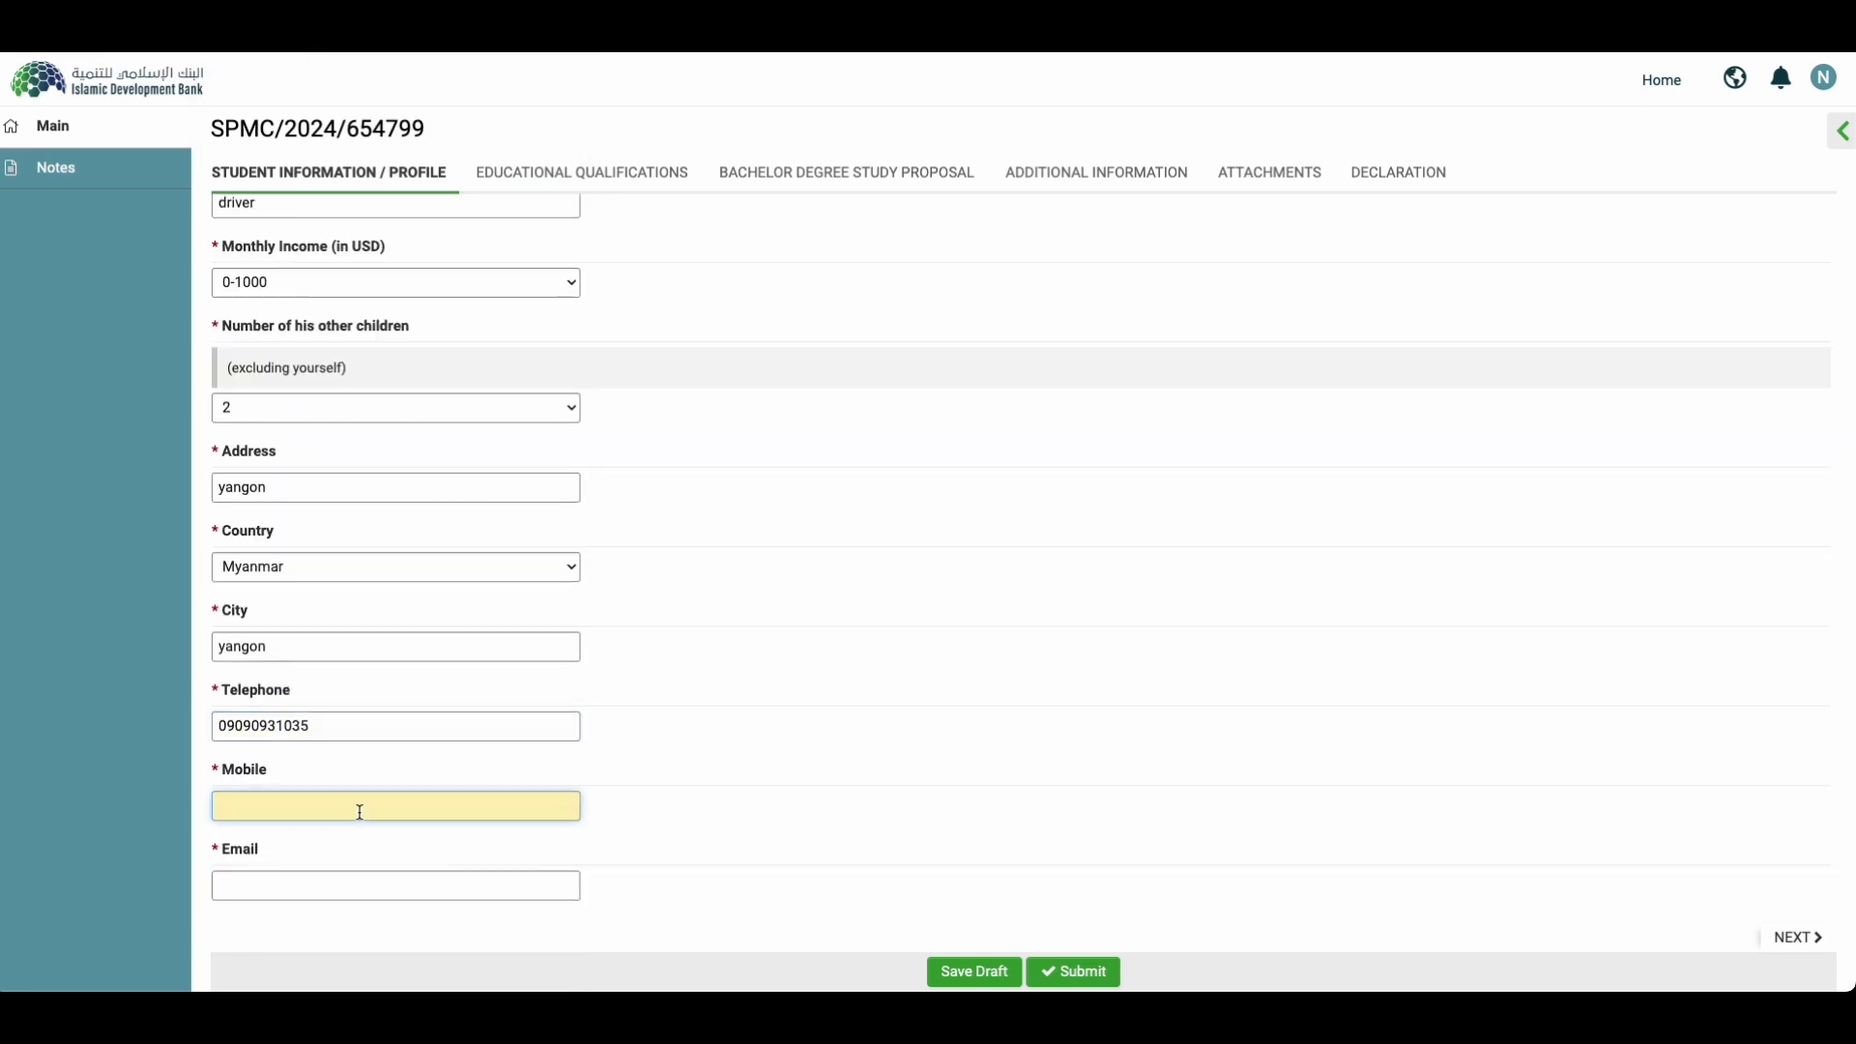
double_click(245, 720)
key(ctrl+c)
click(246, 807)
key(ctrl+v)
click(255, 887)
scroll(978, 860, up, 6)
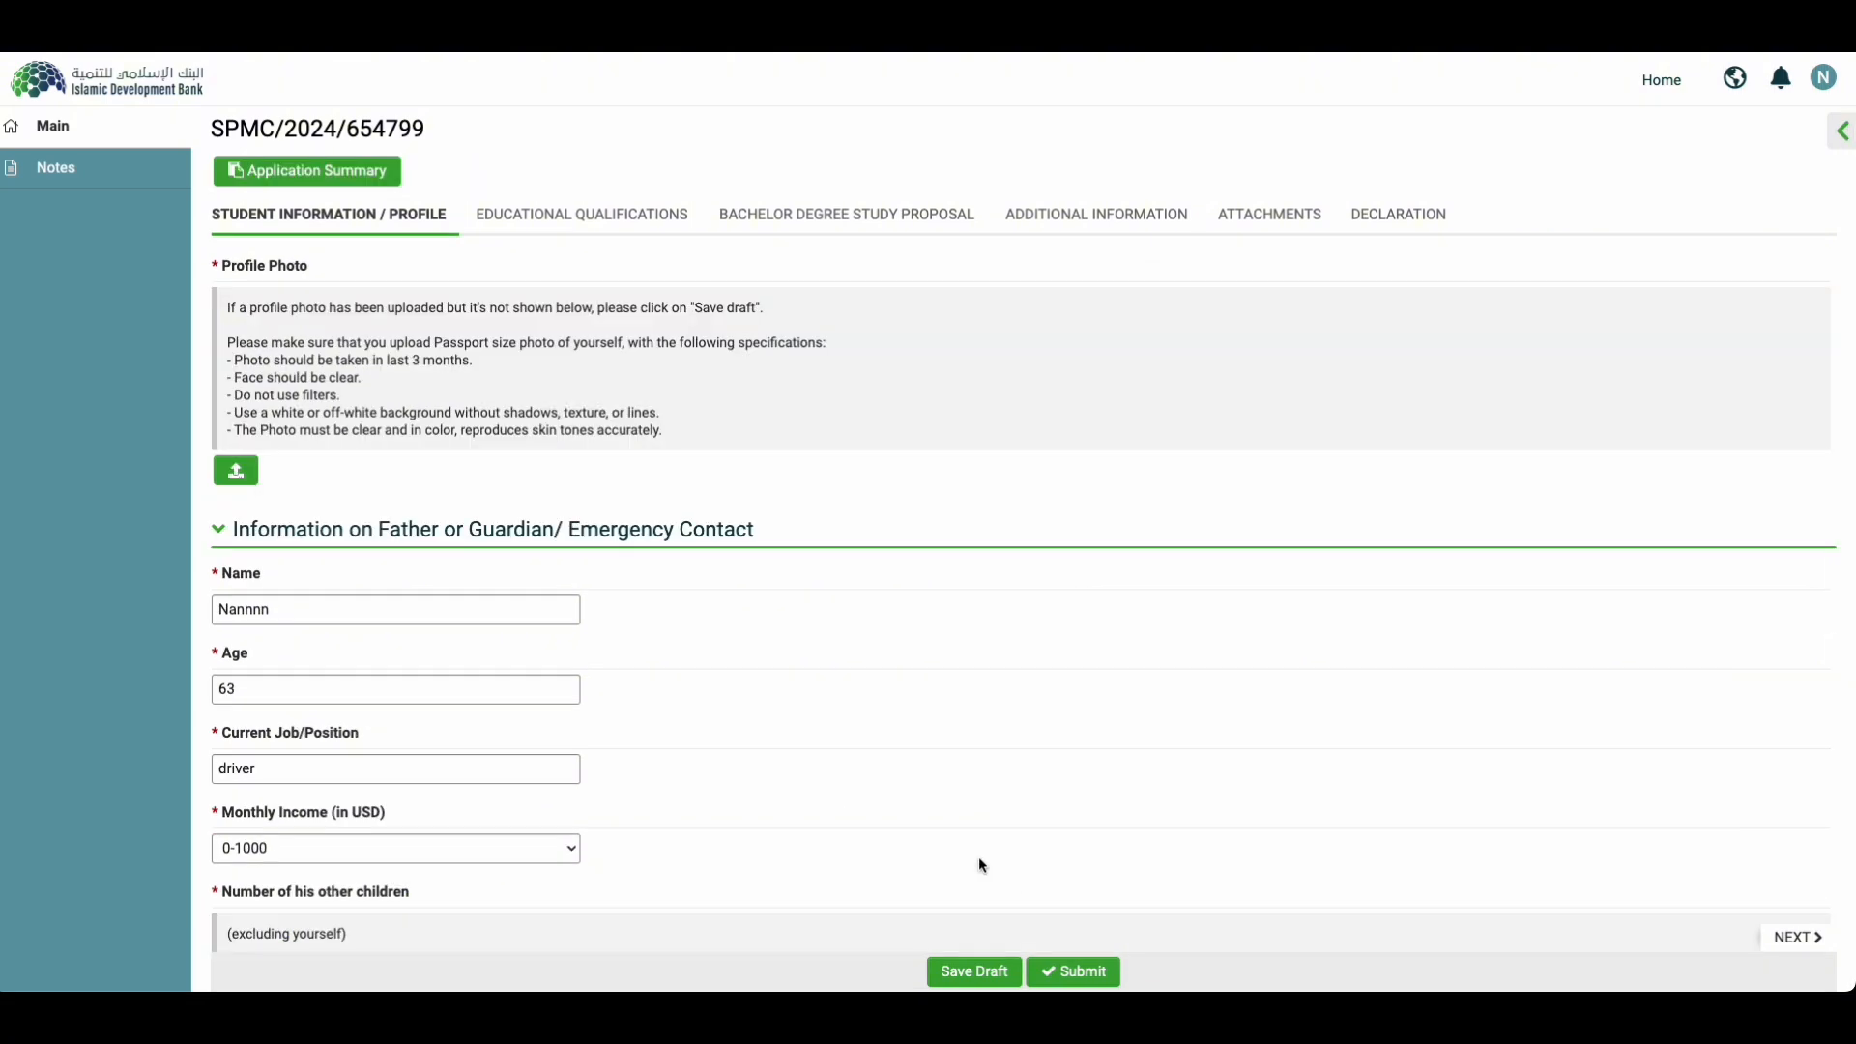
click(992, 970)
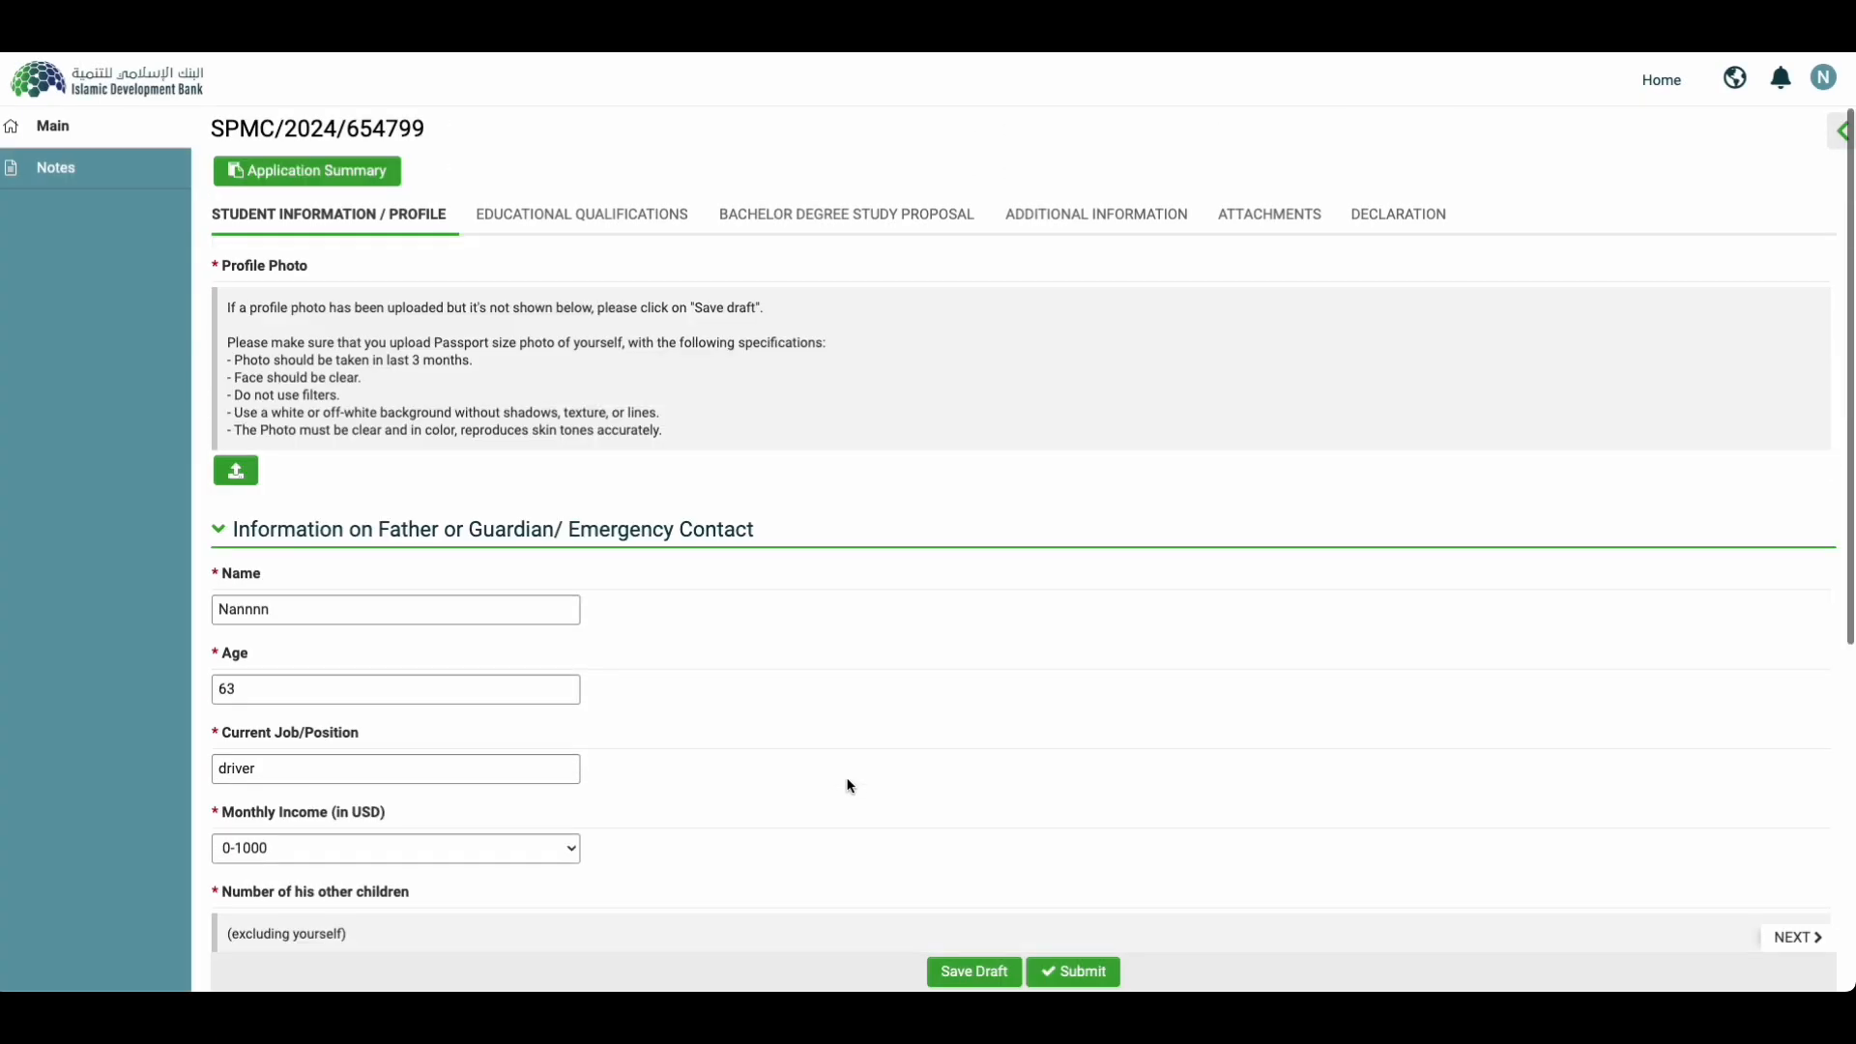
Step: In Educational Qualifications, set the High School GPA to 87%
click(1777, 934)
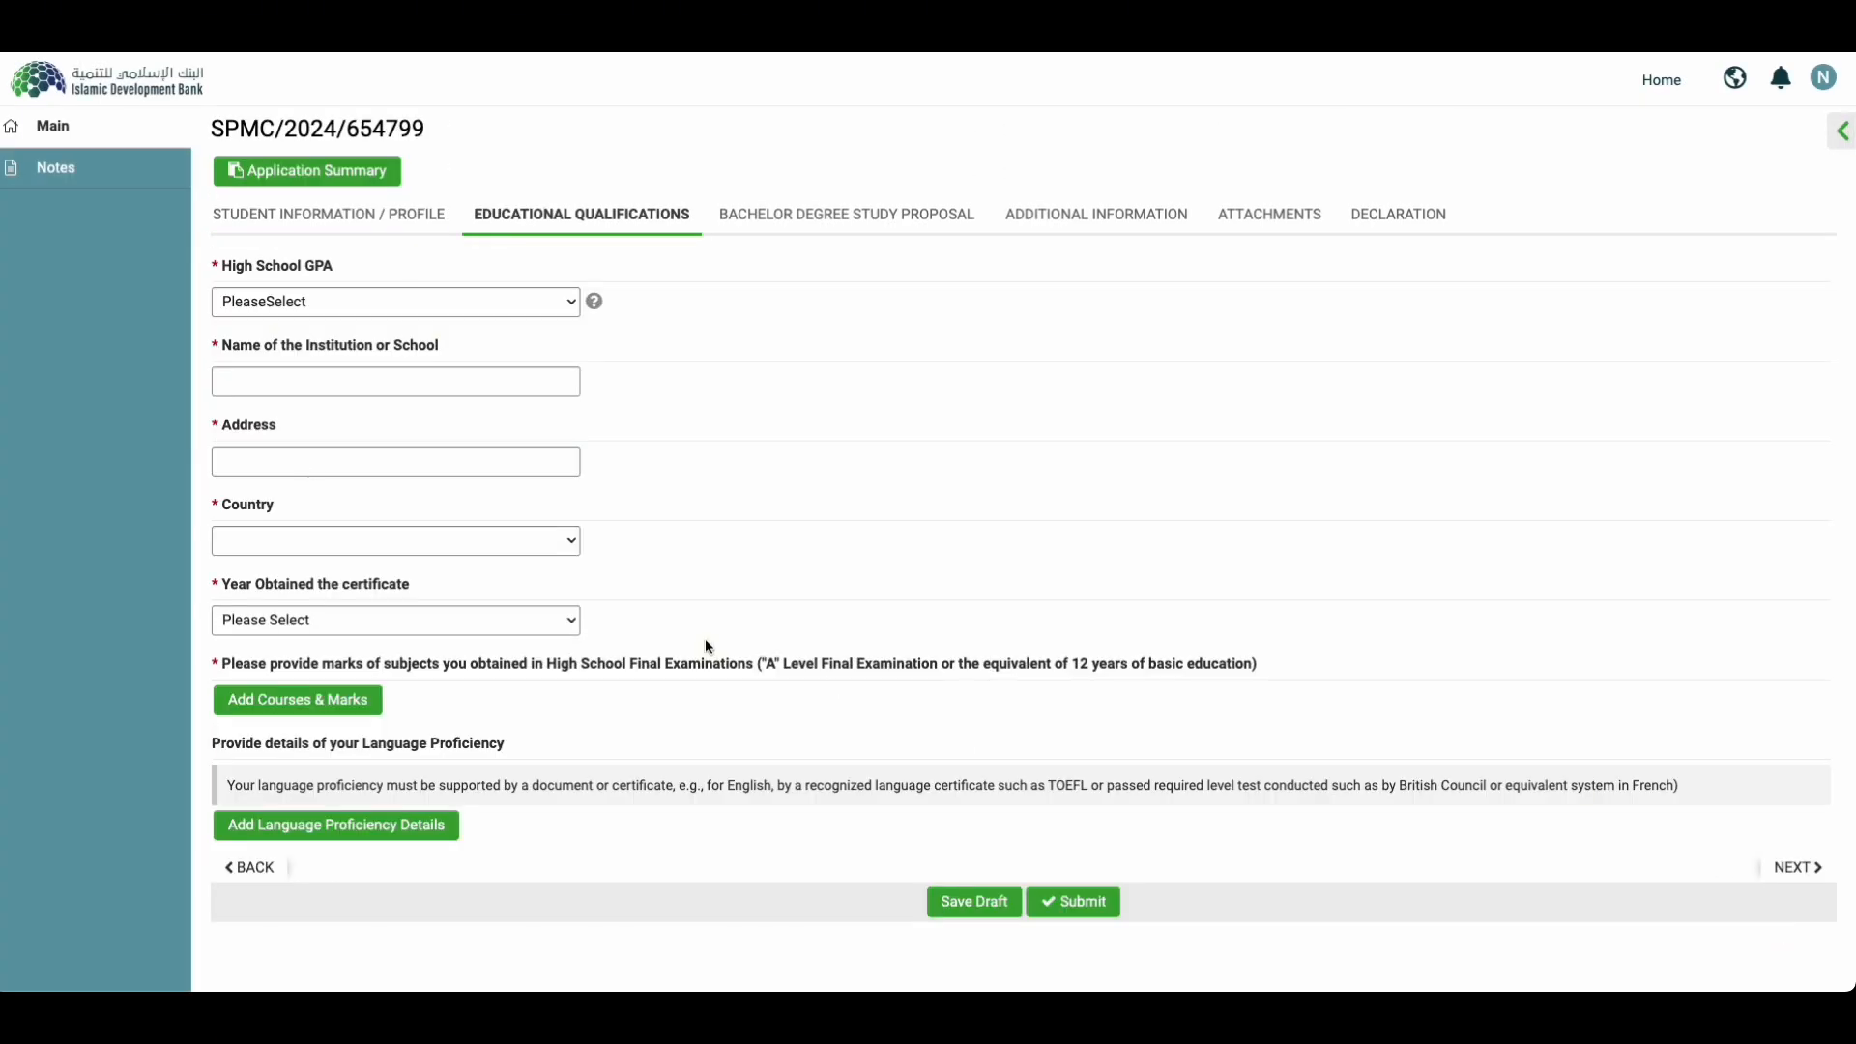
click(347, 308)
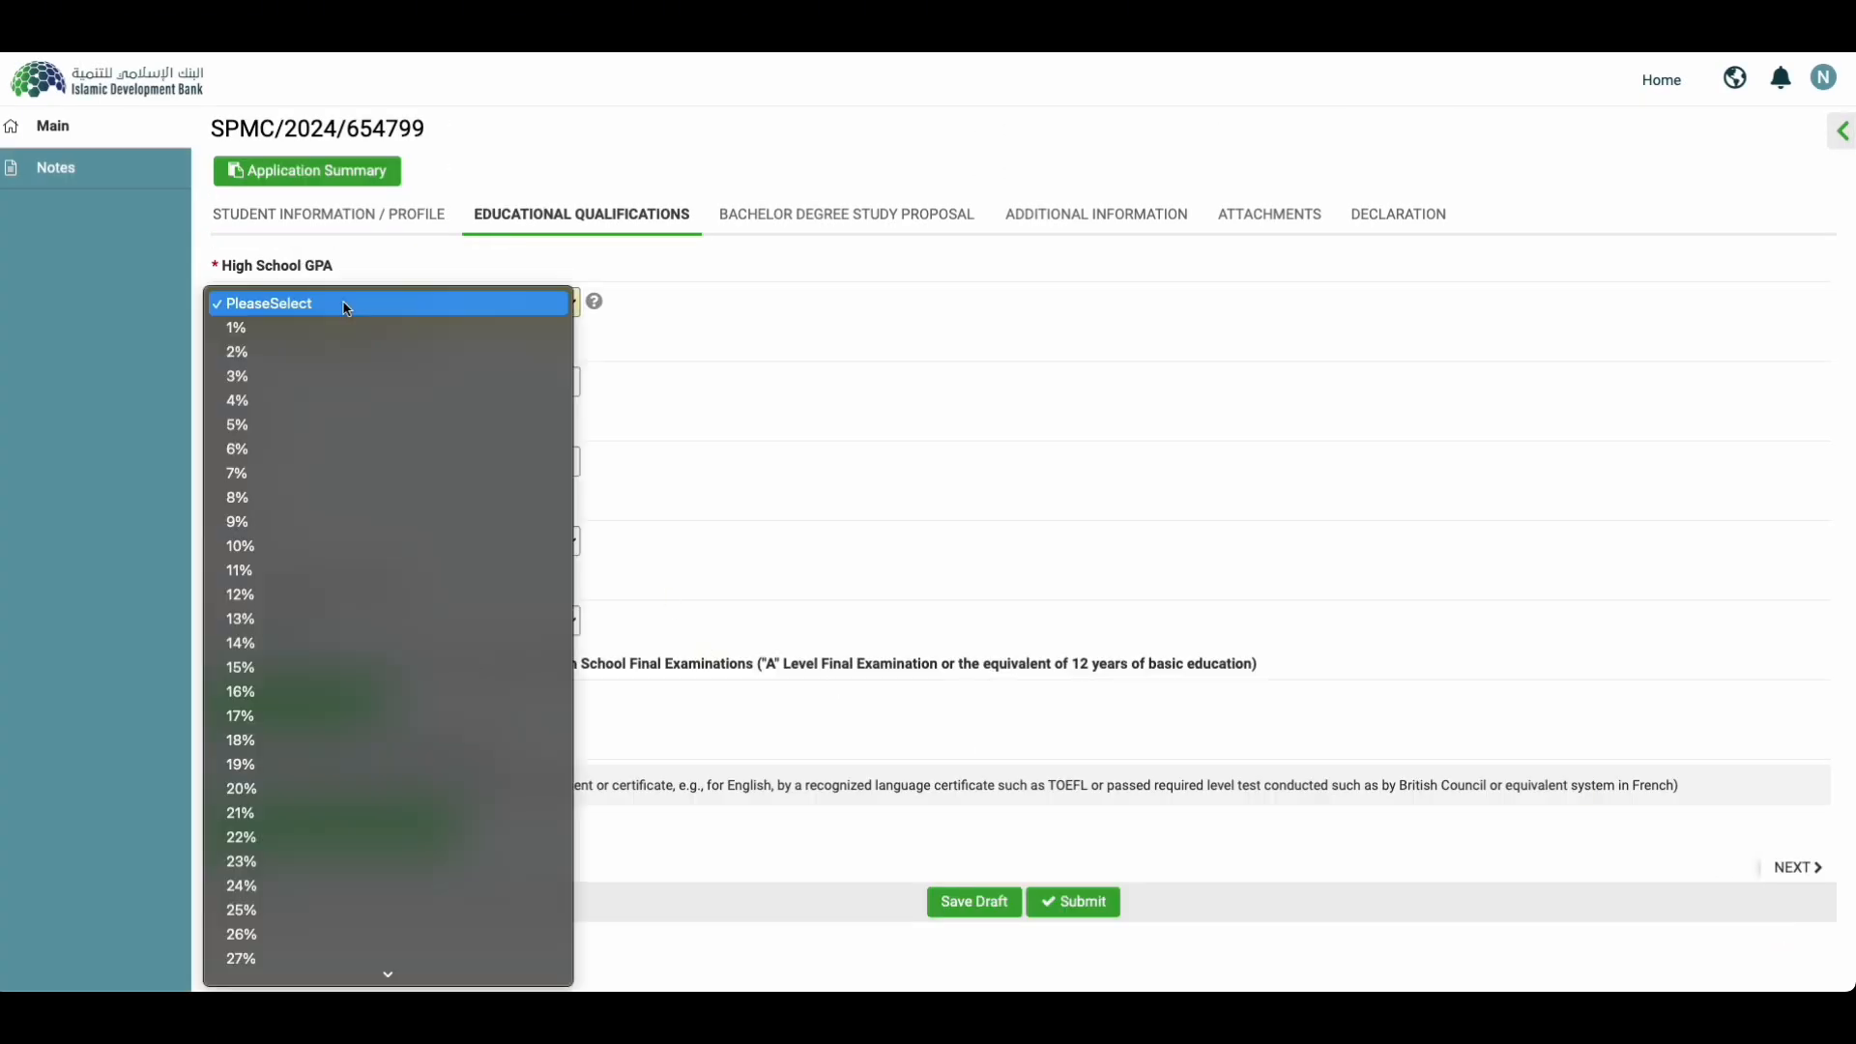
click(593, 302)
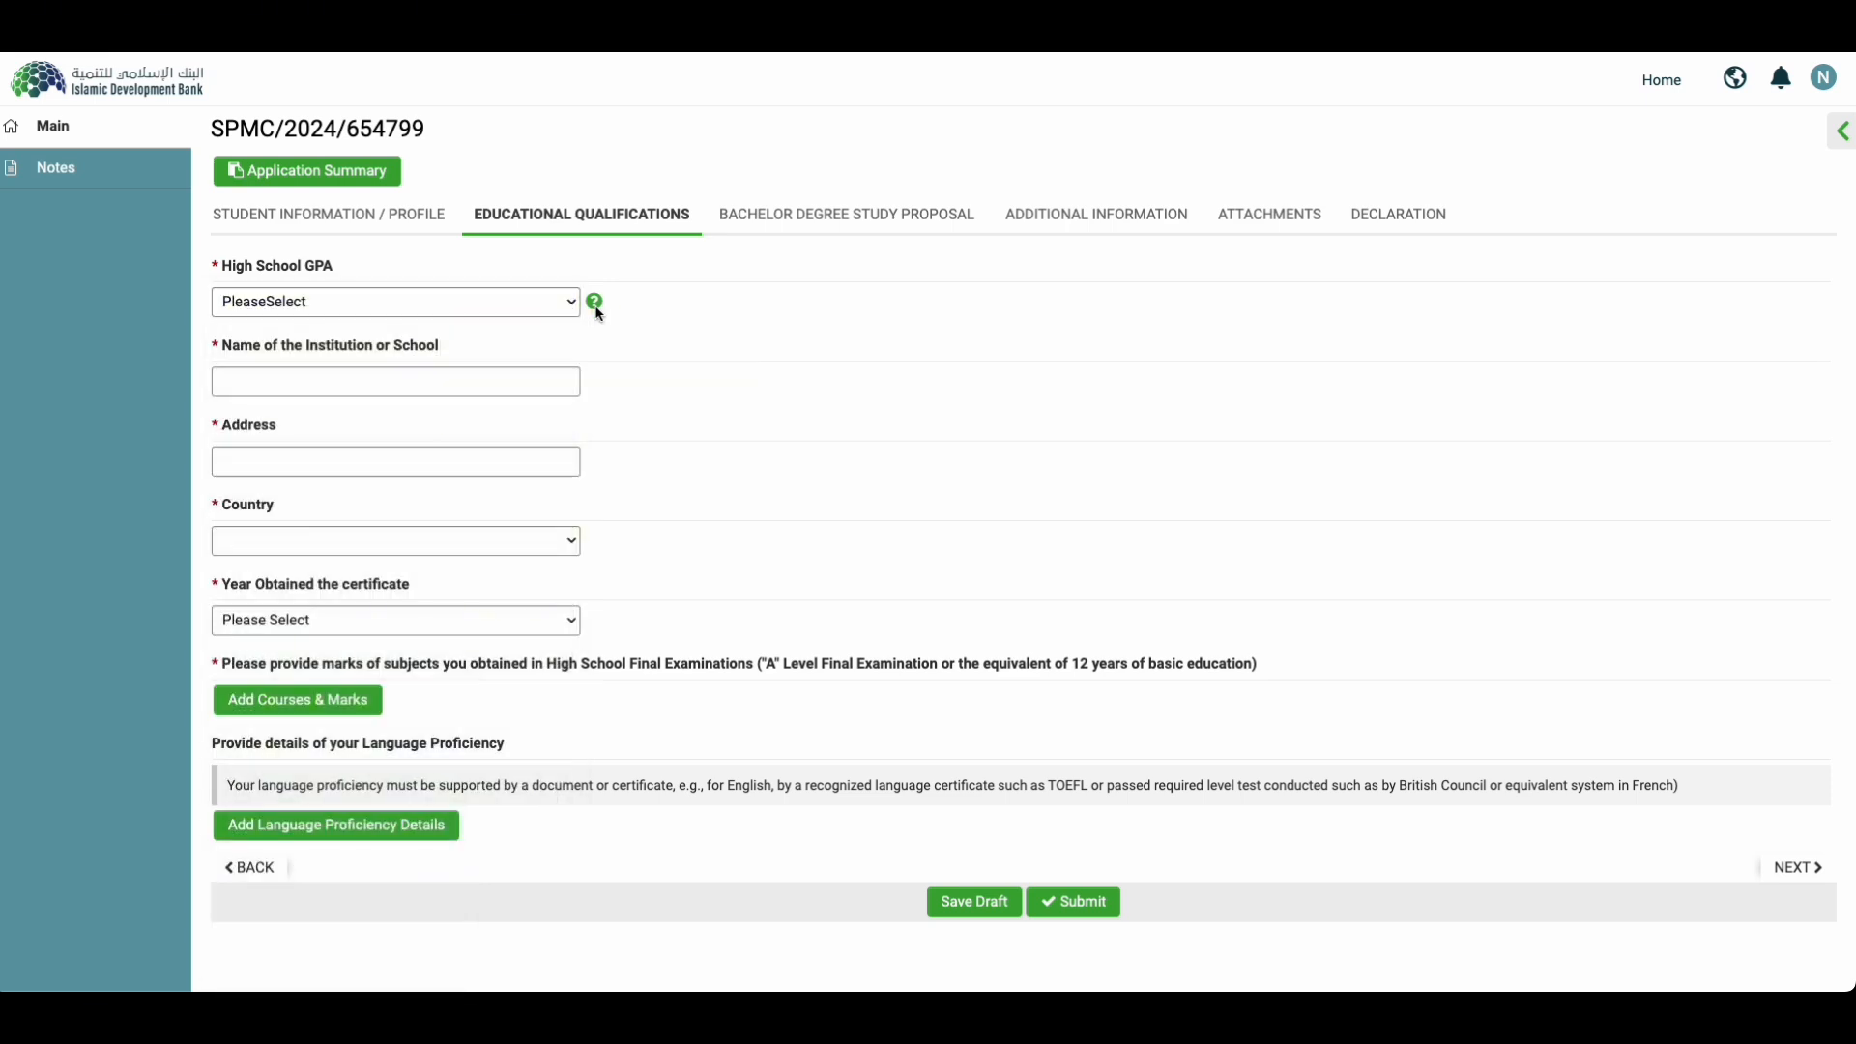
click(571, 302)
scroll(431, 764, down, 10)
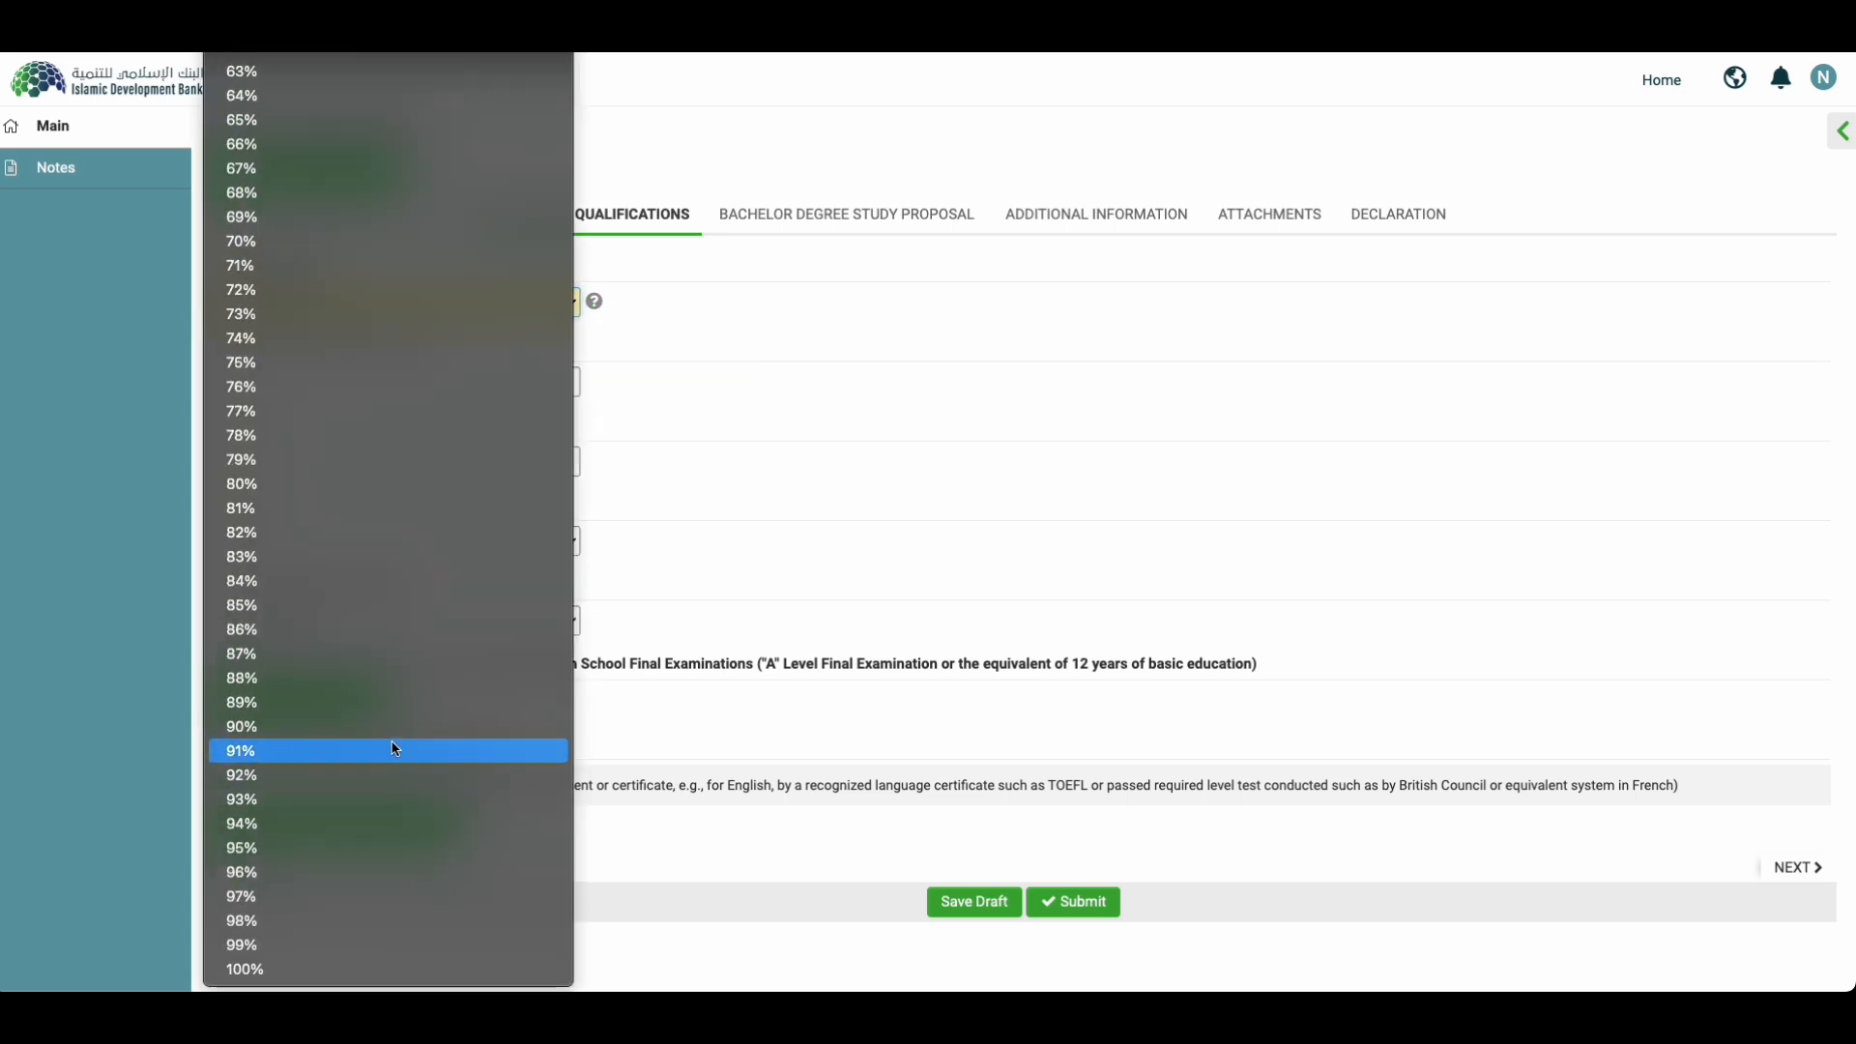
click(306, 652)
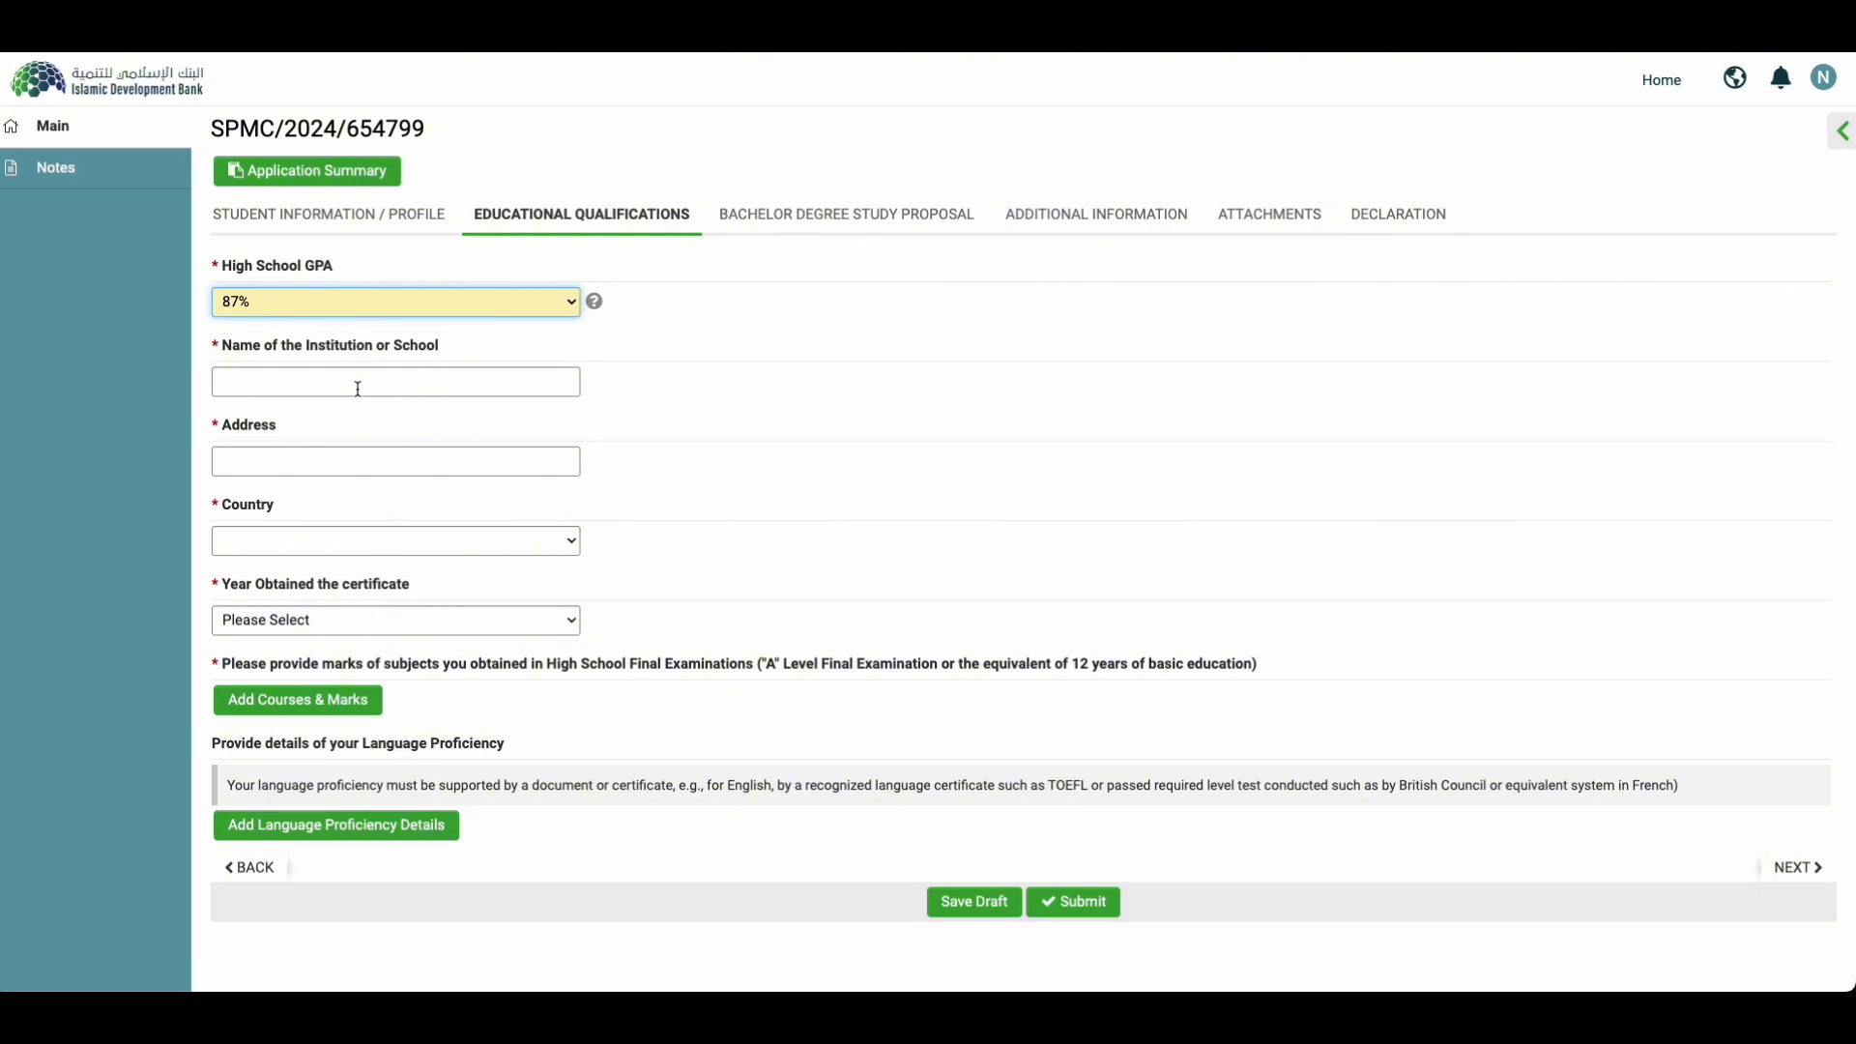
Step: Enter the school name and address 'yanogn', country Myanmar, and certificate year 2021
click(358, 389)
click(325, 475)
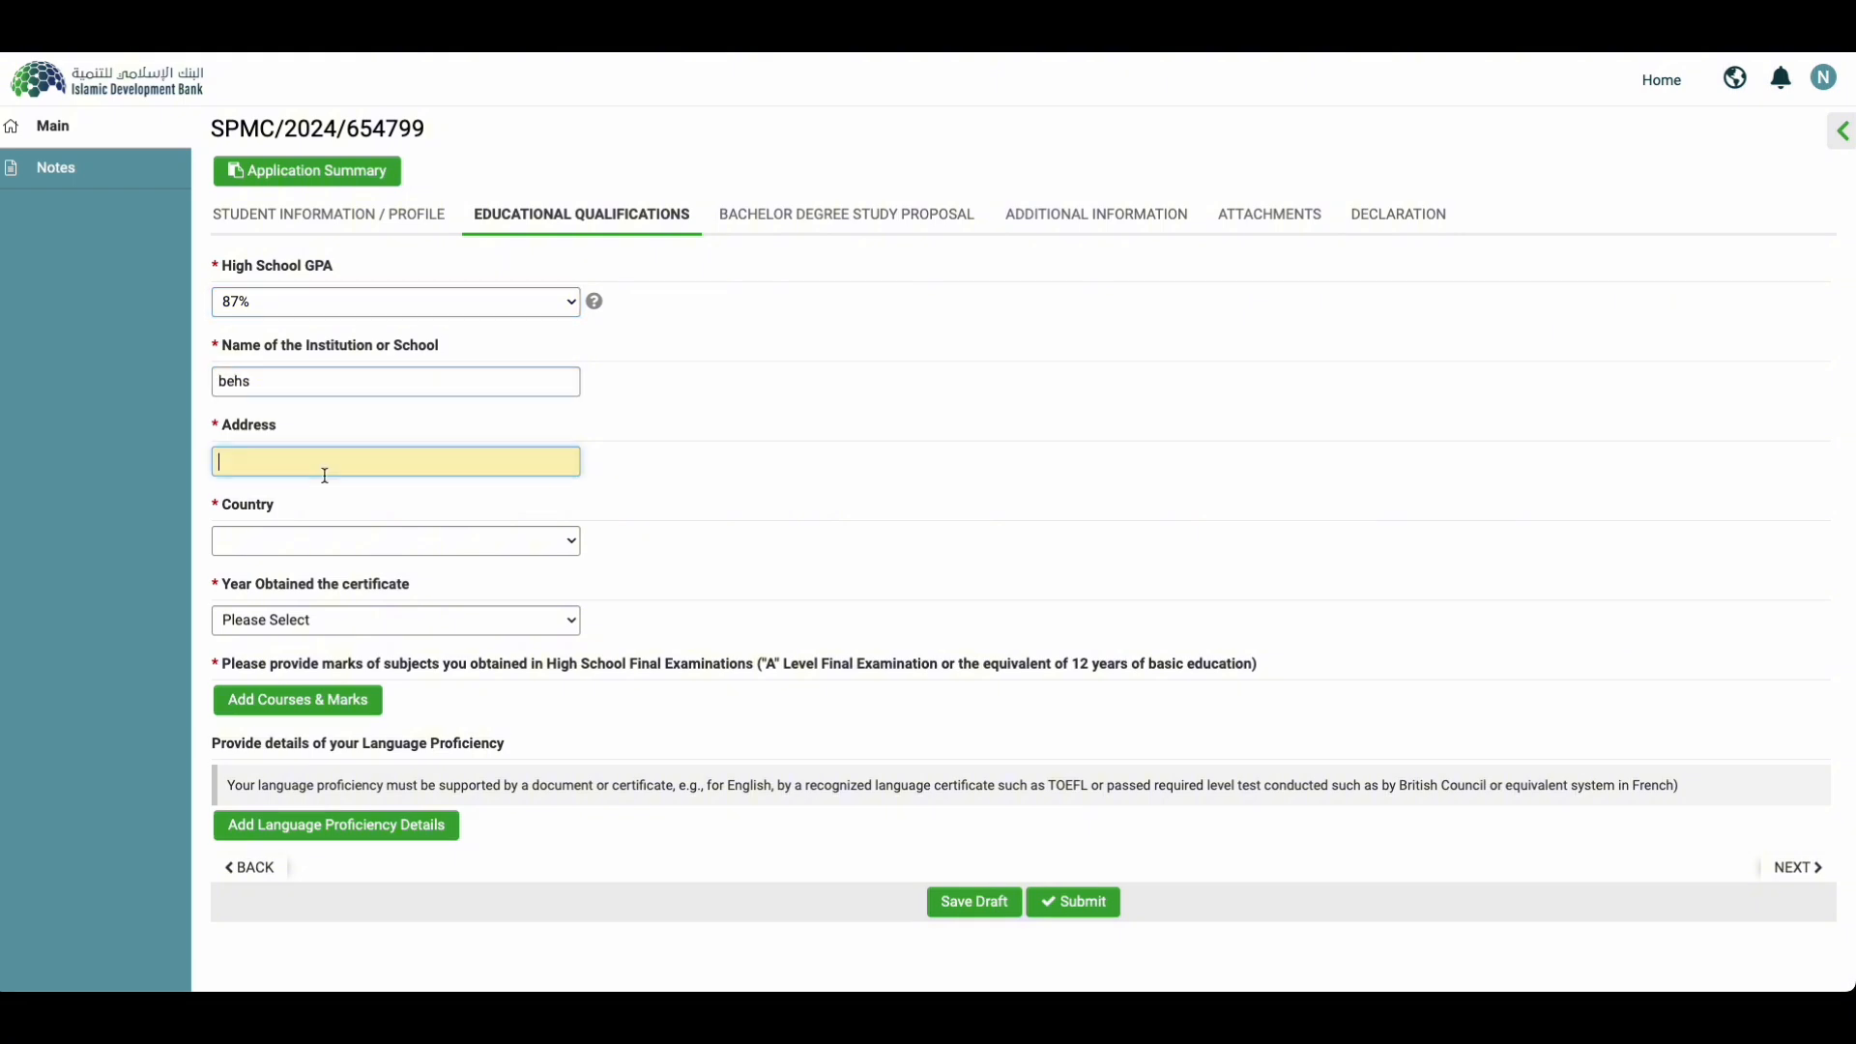
text(yanogn)
click(268, 548)
text(my)
key(Return)
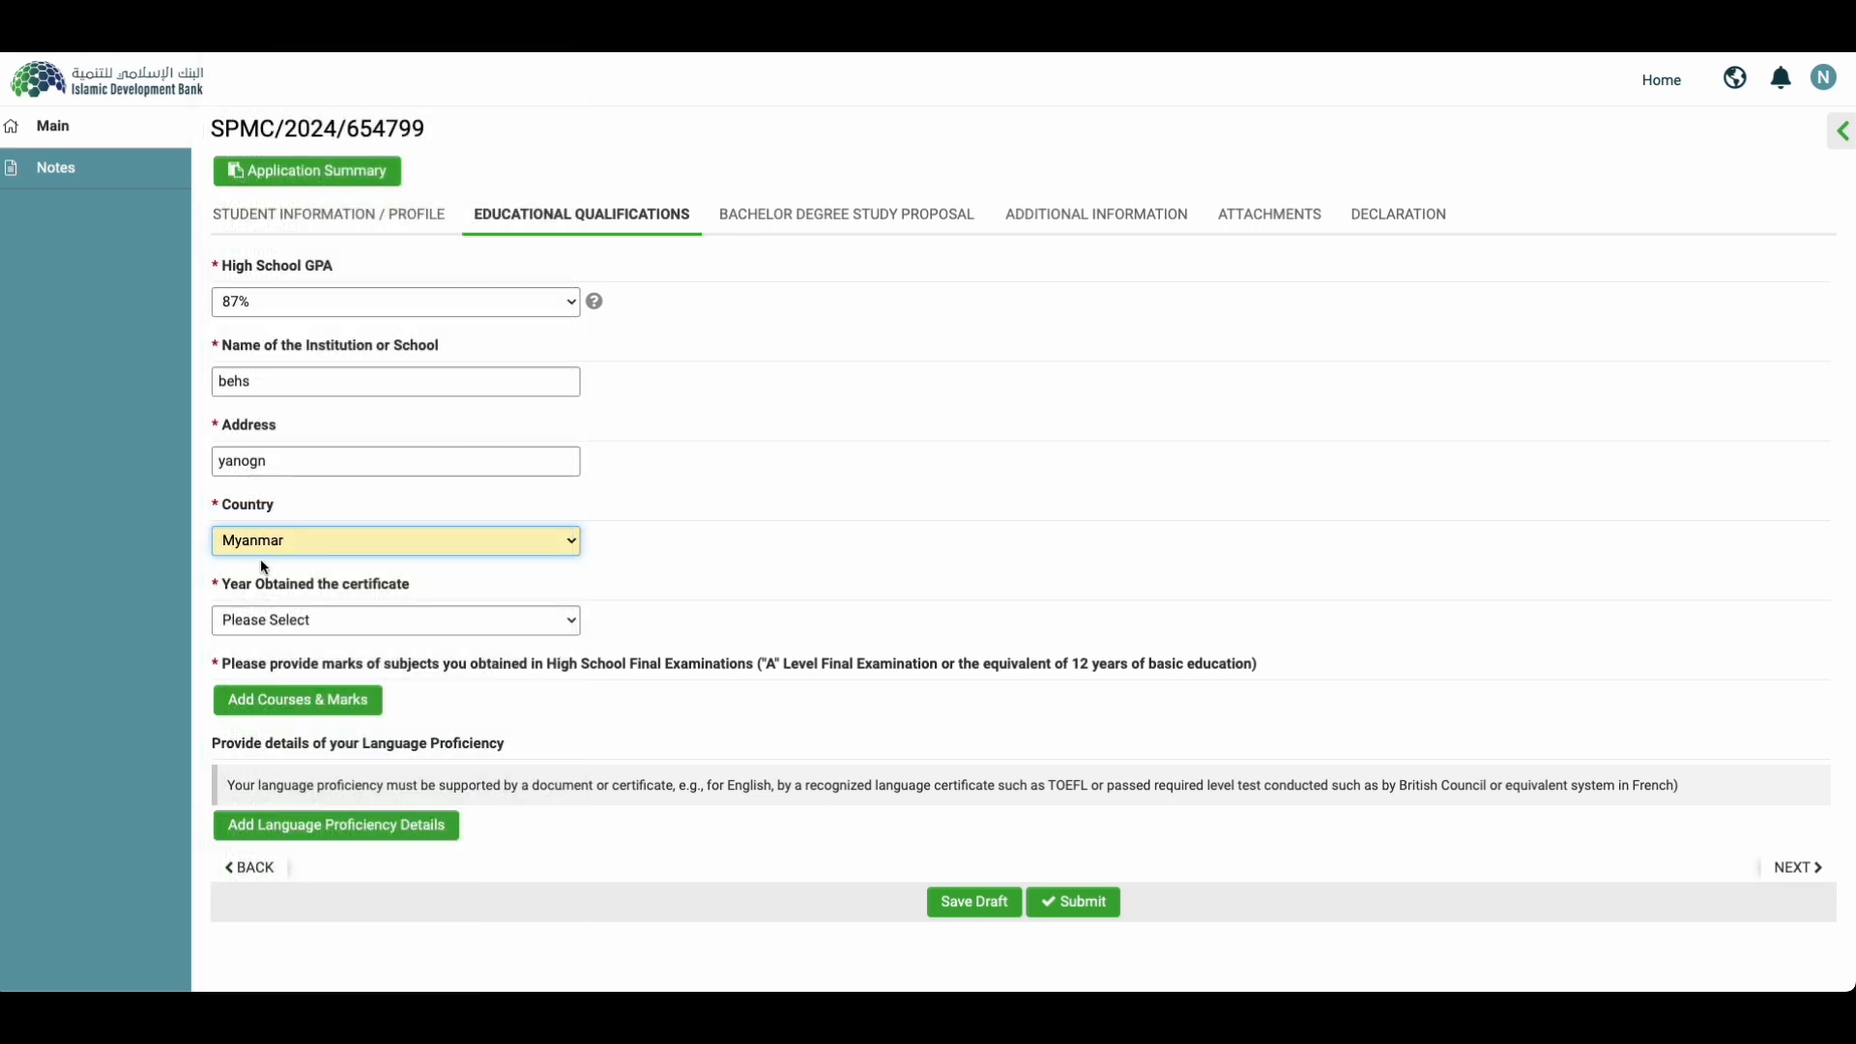
click(353, 621)
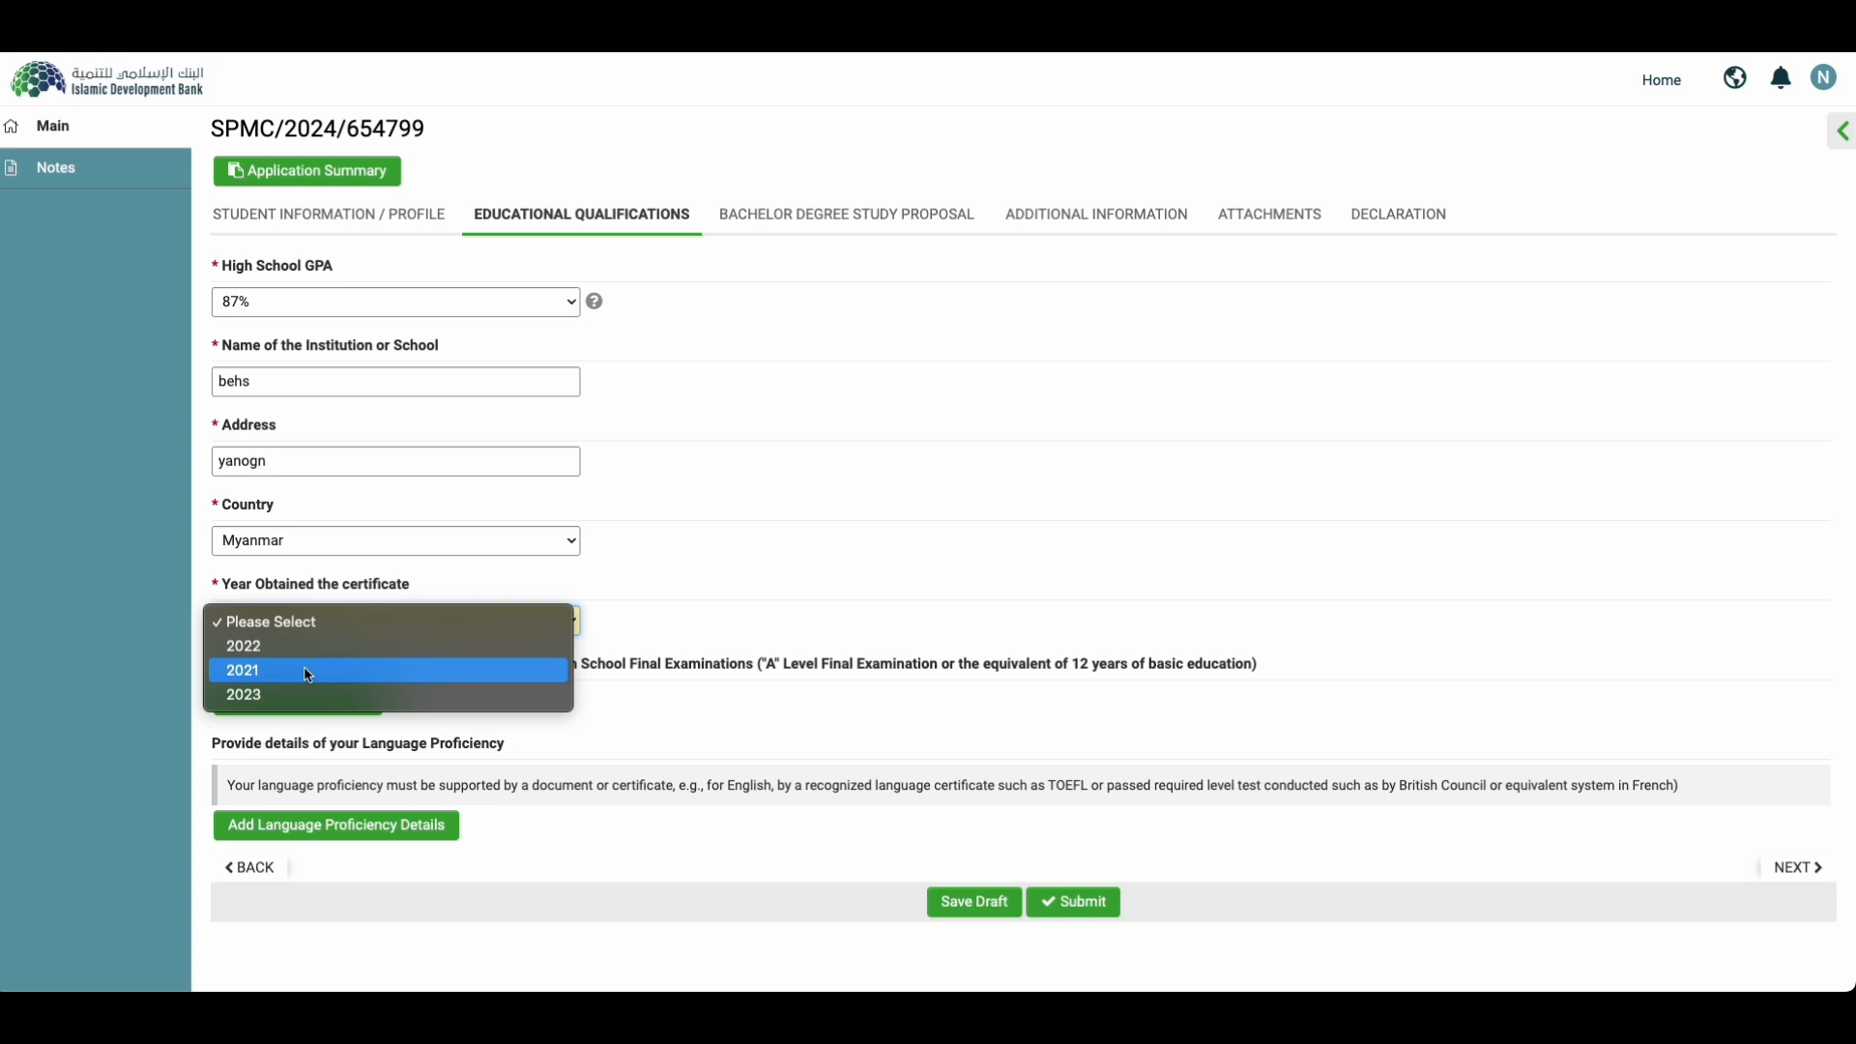
click(306, 670)
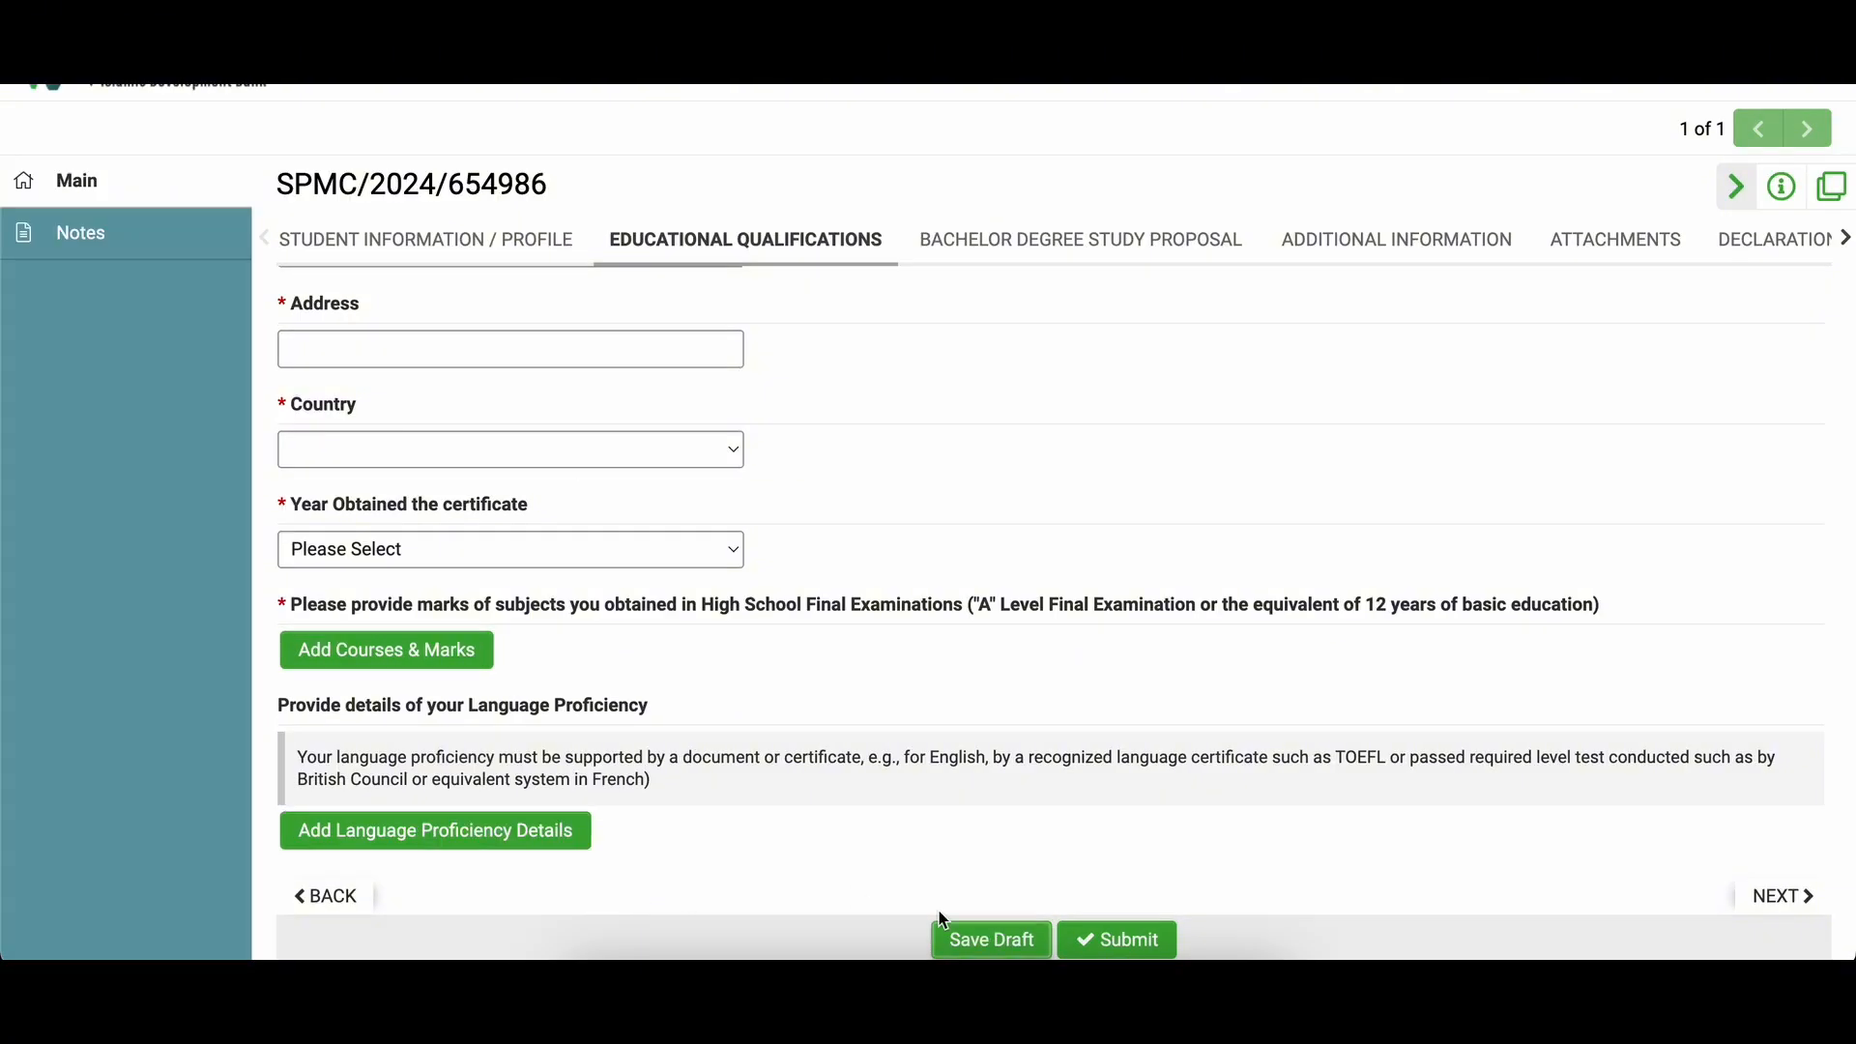
Step: Enter the high school marks: Mathematics 62, Chemistry 62, Physics 62, Biology 65
click(391, 658)
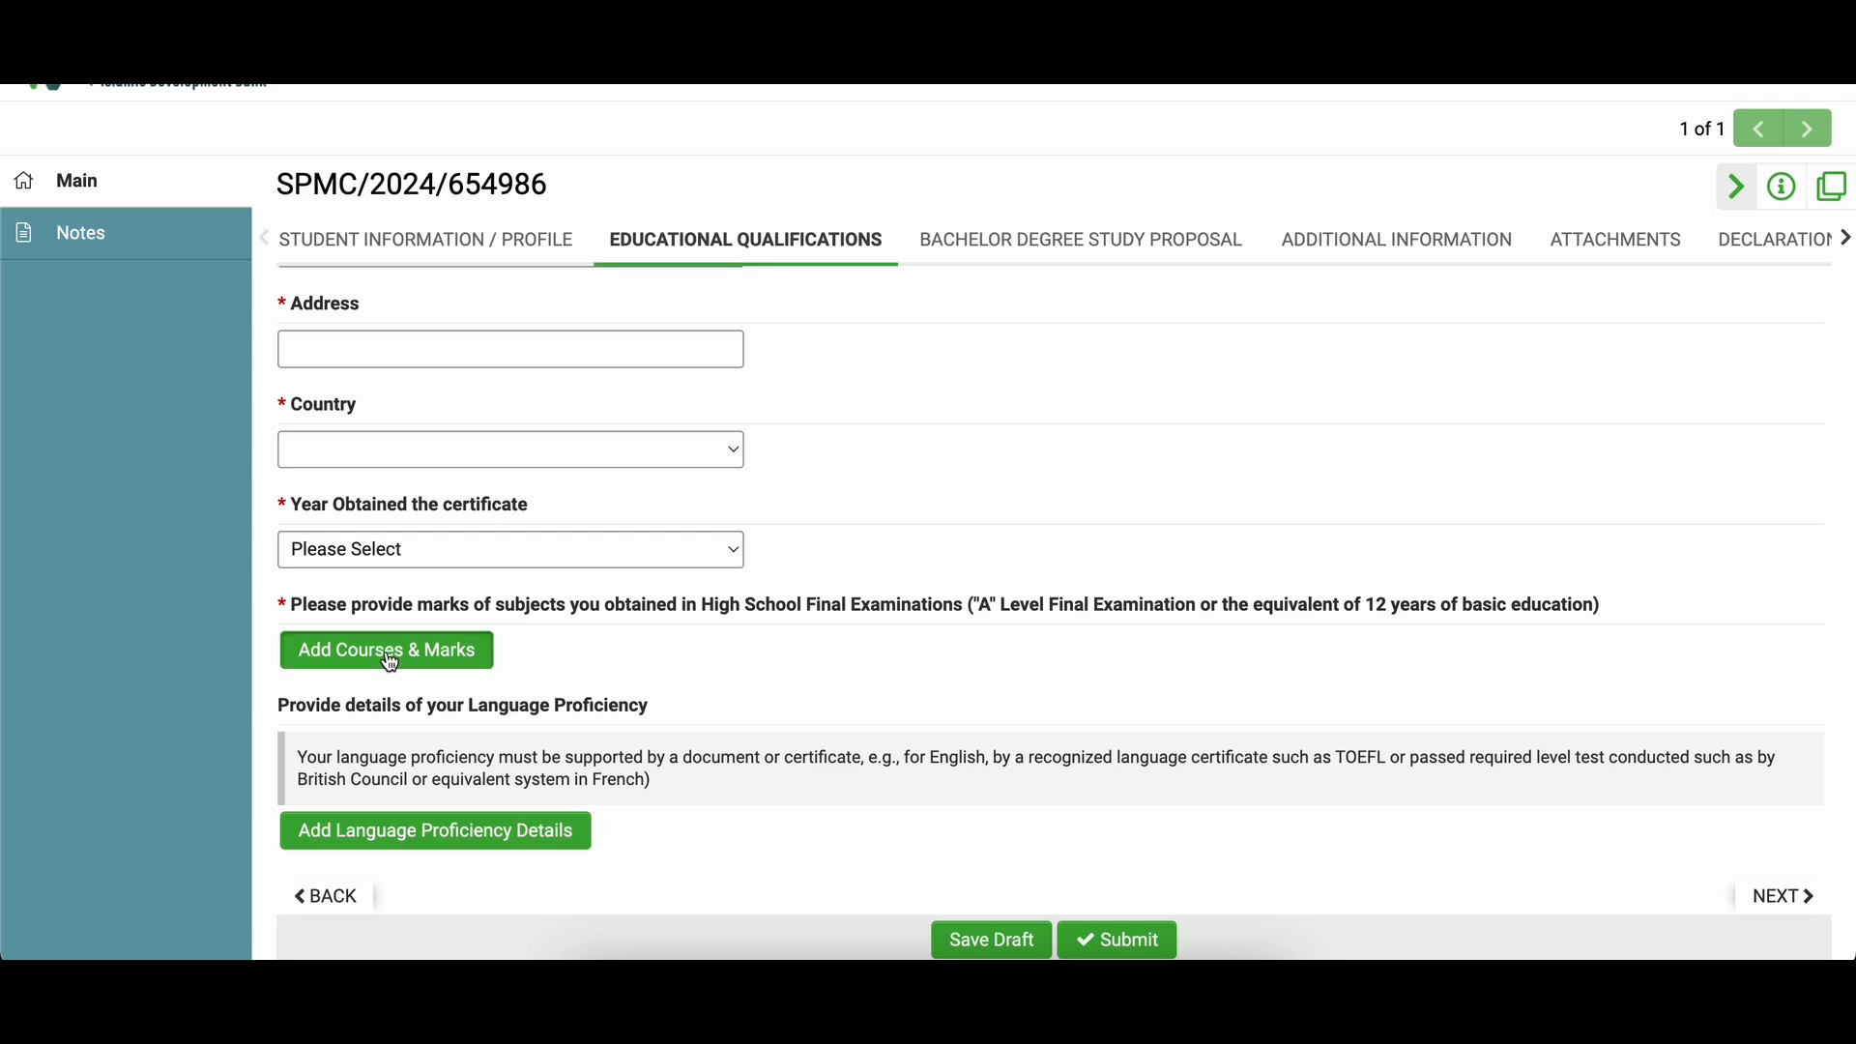
click(988, 401)
click(972, 499)
click(990, 469)
click(989, 574)
click(999, 595)
click(995, 689)
click(996, 531)
click(996, 716)
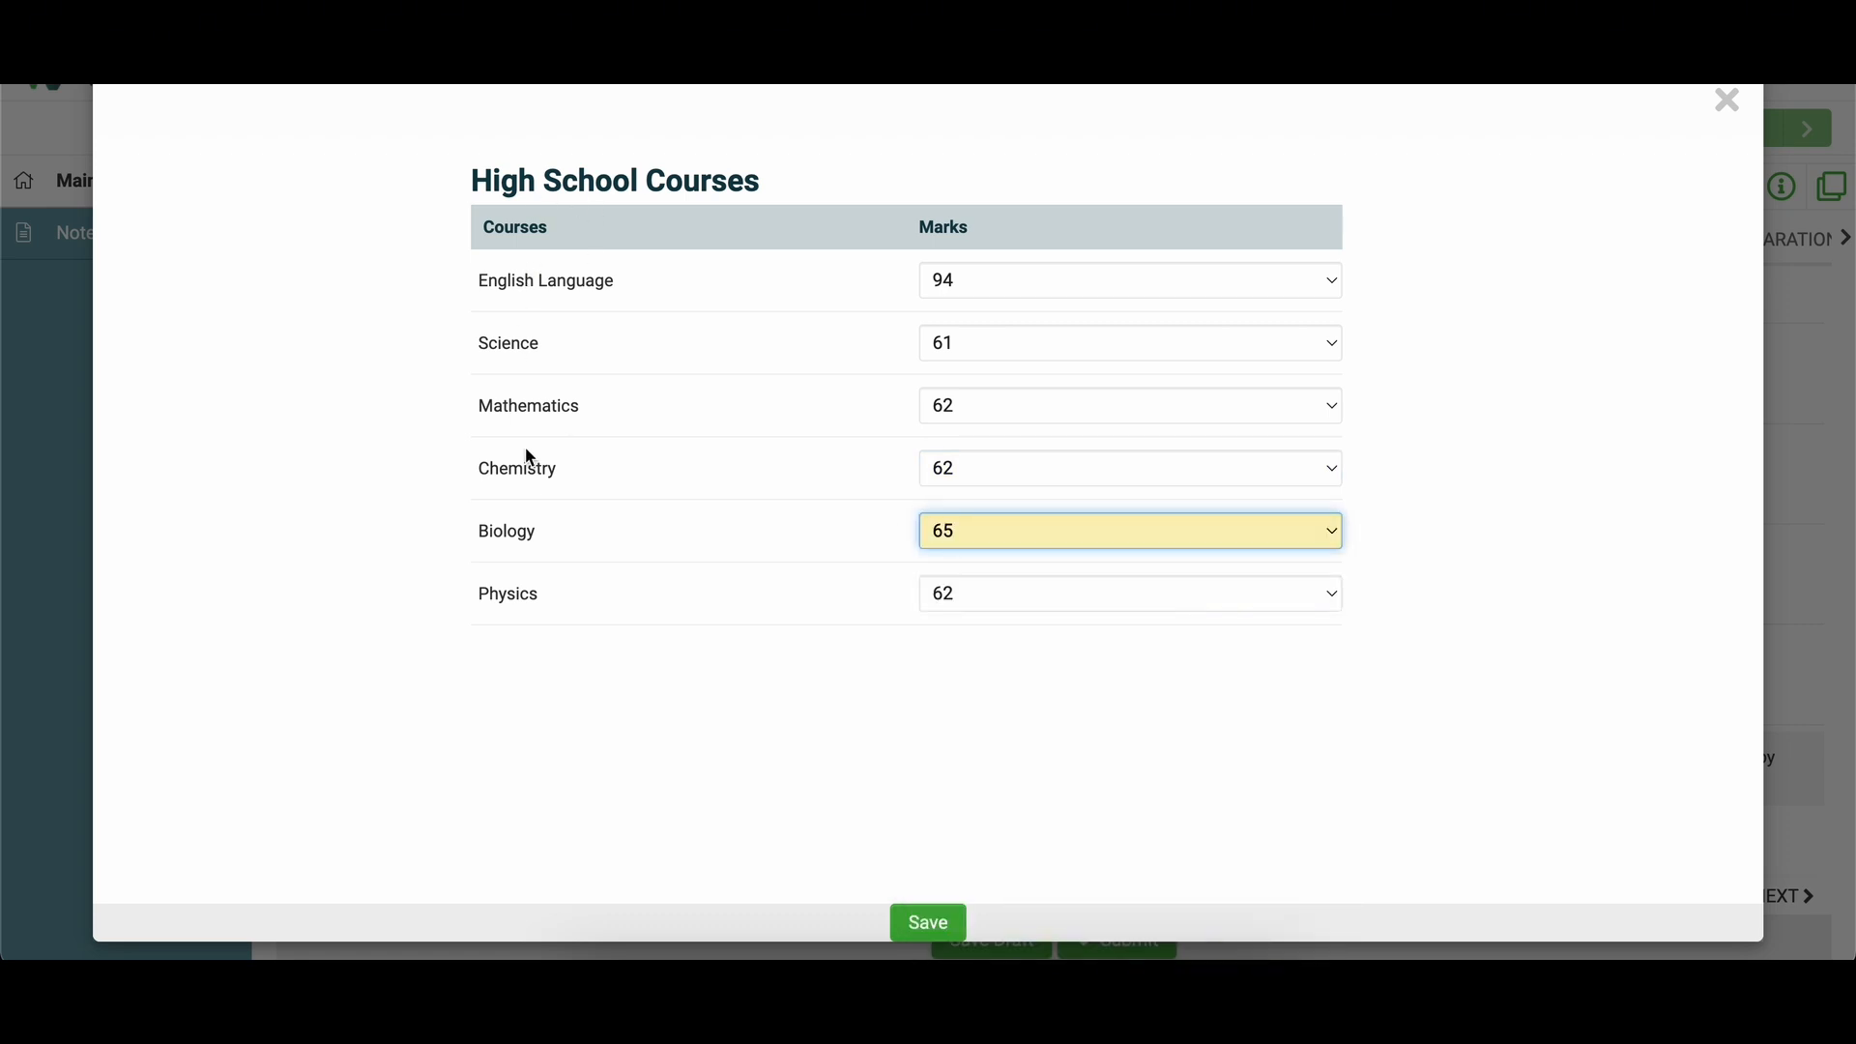
Step: Save the course marks, close the High School Courses list, and open Language Proficiency details
click(930, 921)
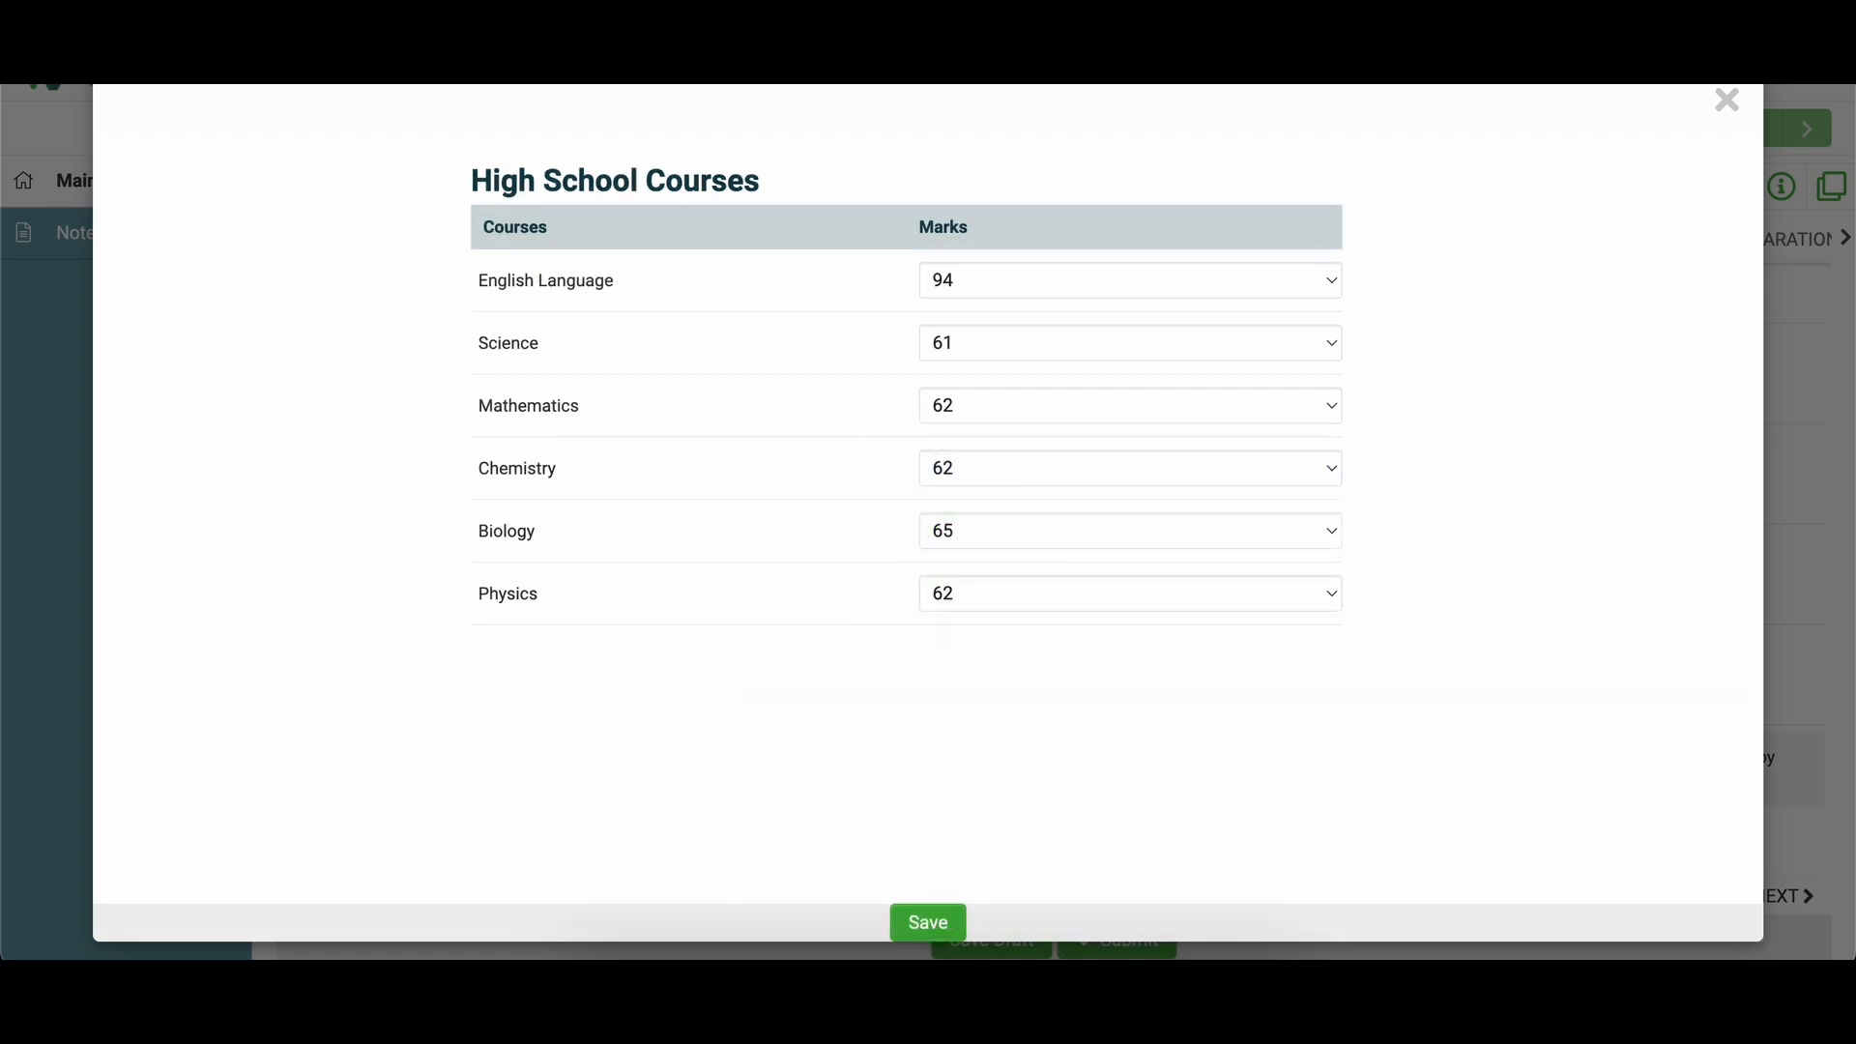
click(1732, 99)
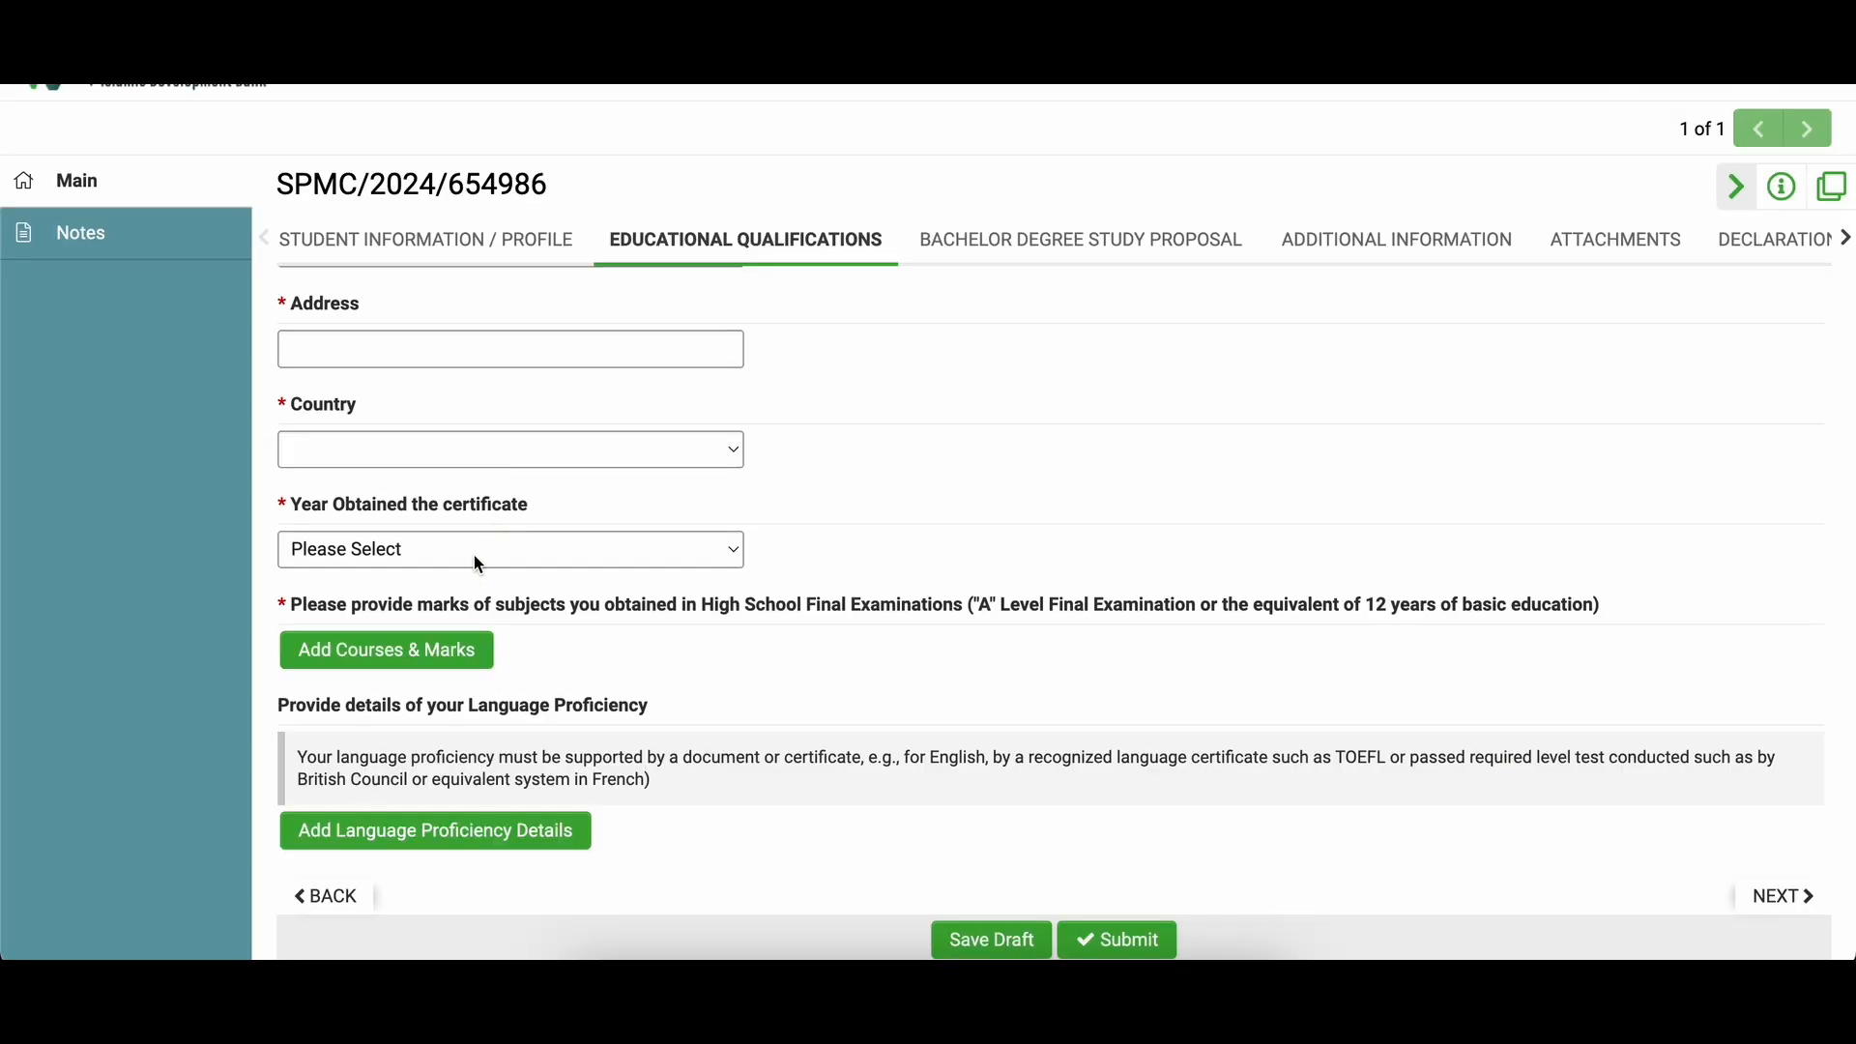
click(509, 830)
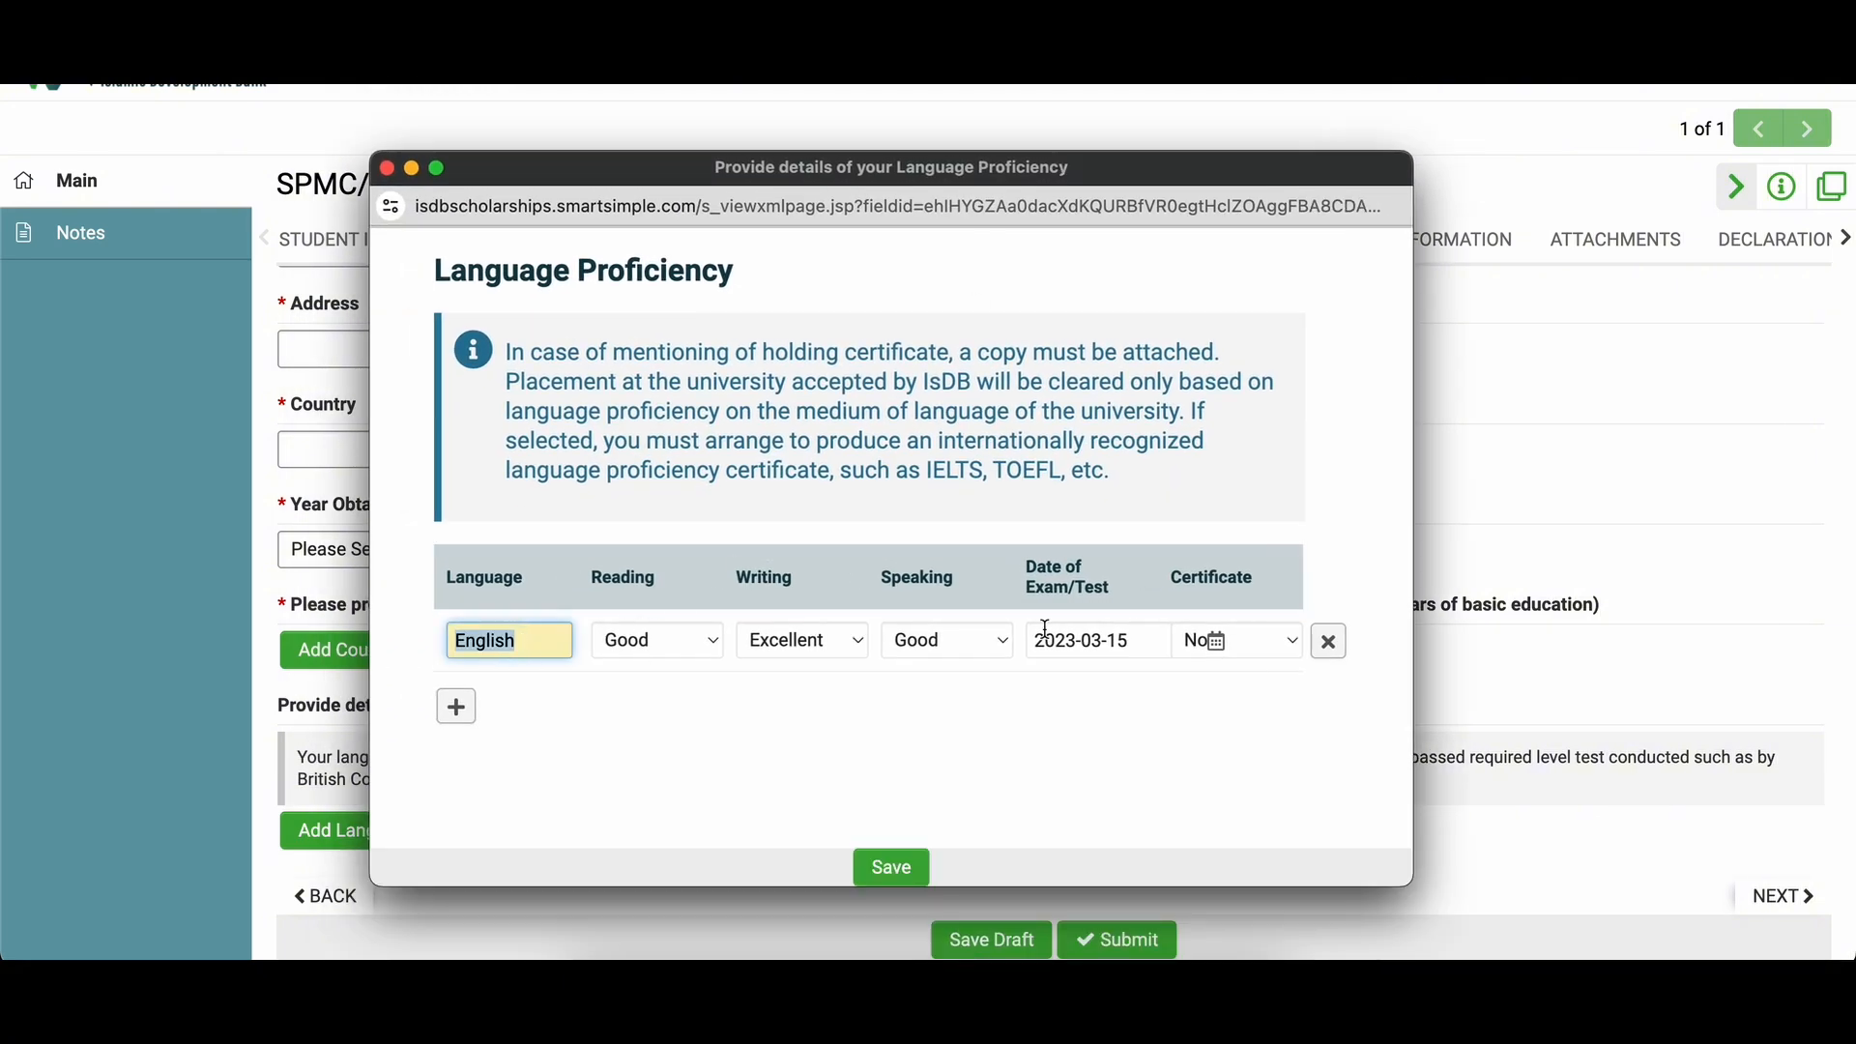
Step: Delete the old language proficiency row and add a new empty row
click(1298, 638)
click(1331, 644)
click(1330, 642)
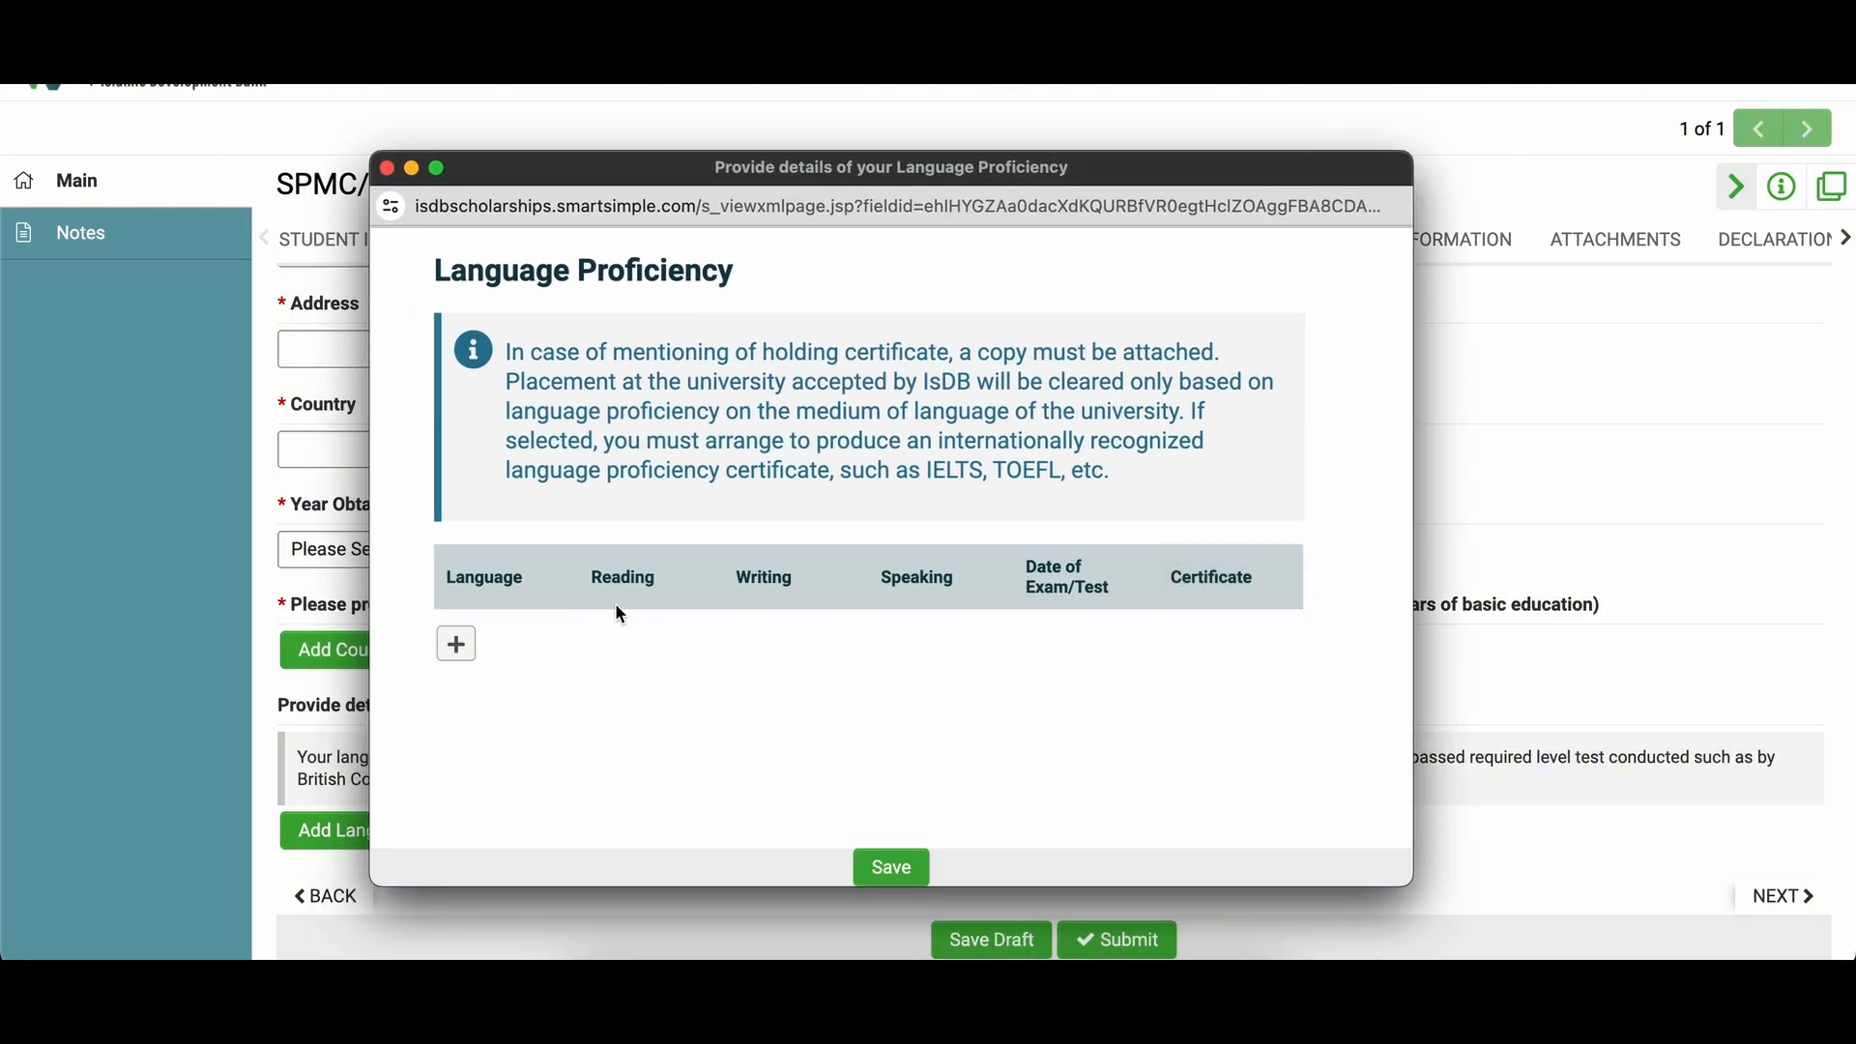
click(456, 642)
Step: Enter English with reading Good, writing Excellent and speaking Fair
click(488, 642)
text(English)
click(611, 643)
click(630, 700)
click(773, 643)
click(783, 667)
click(914, 645)
click(910, 737)
click(981, 646)
click(980, 646)
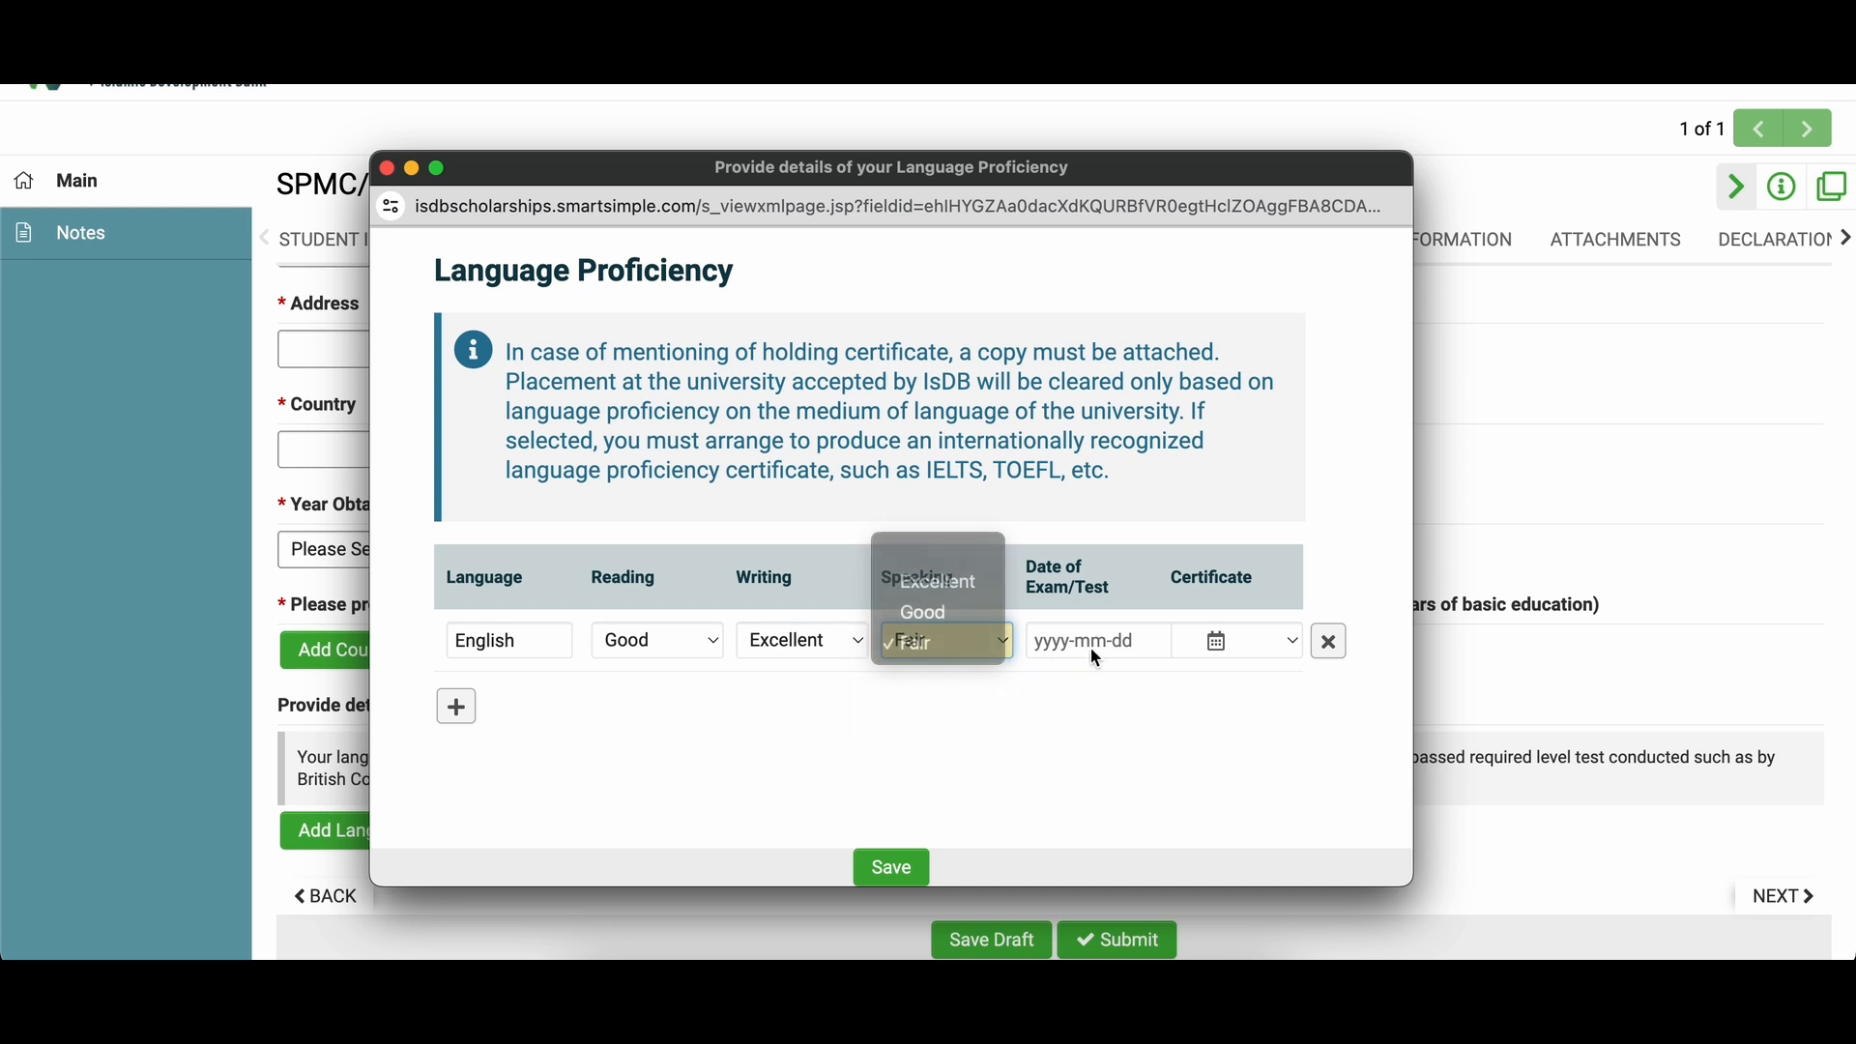
Step: Set the exam date to 2024-03-22, mark the certificate Yes, and save the row
click(1090, 645)
click(1283, 469)
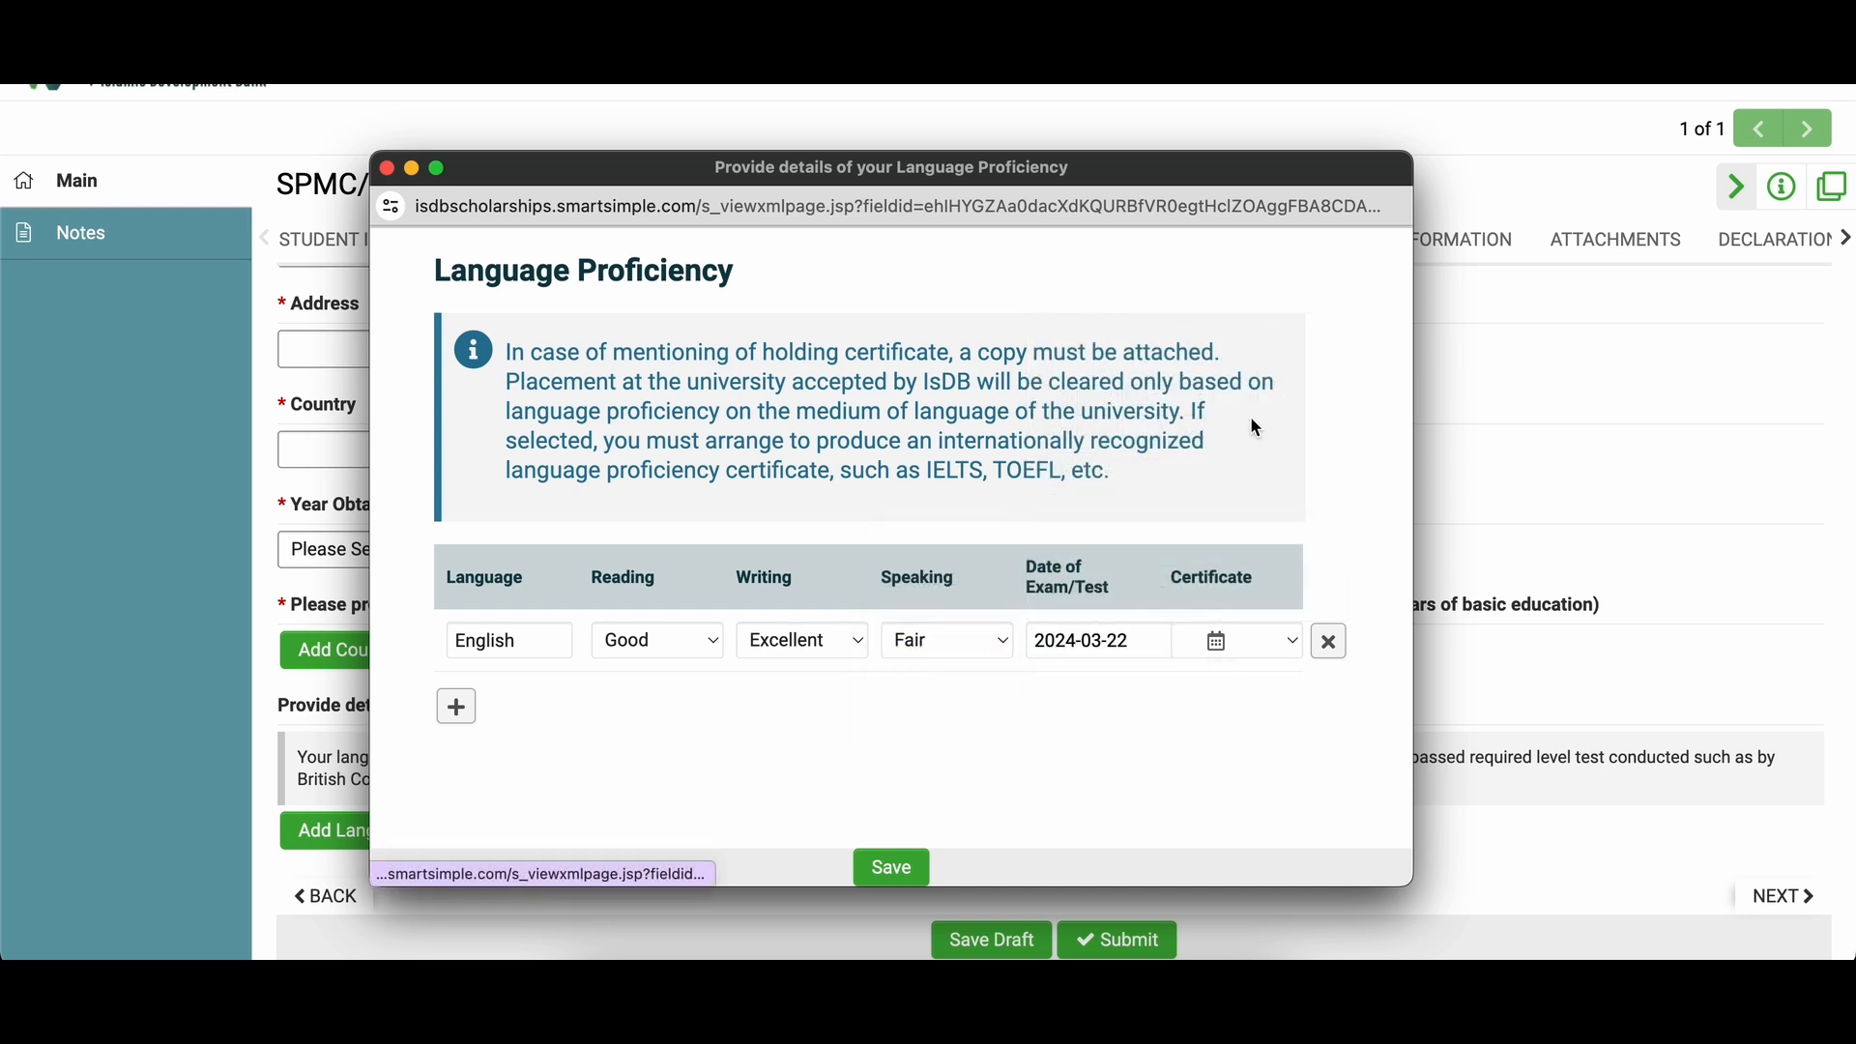
click(1220, 646)
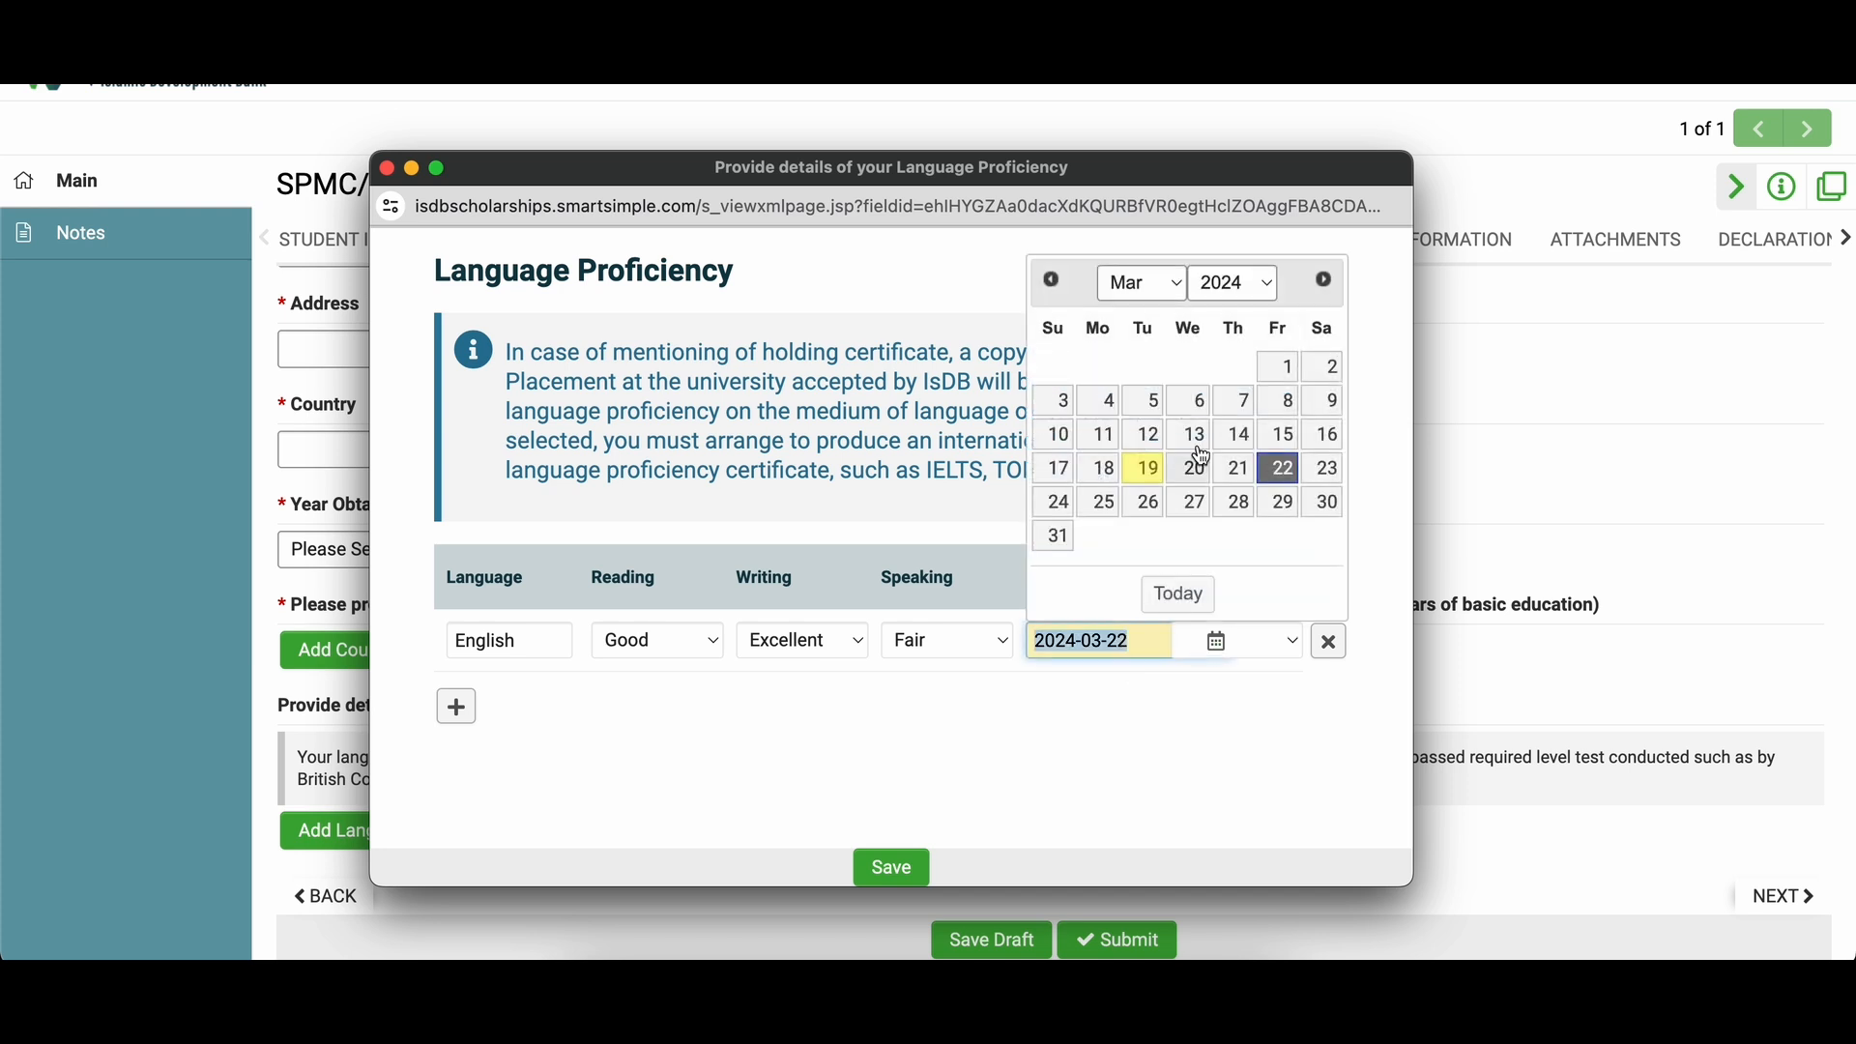
click(1282, 706)
click(1295, 650)
click(1299, 653)
click(1299, 654)
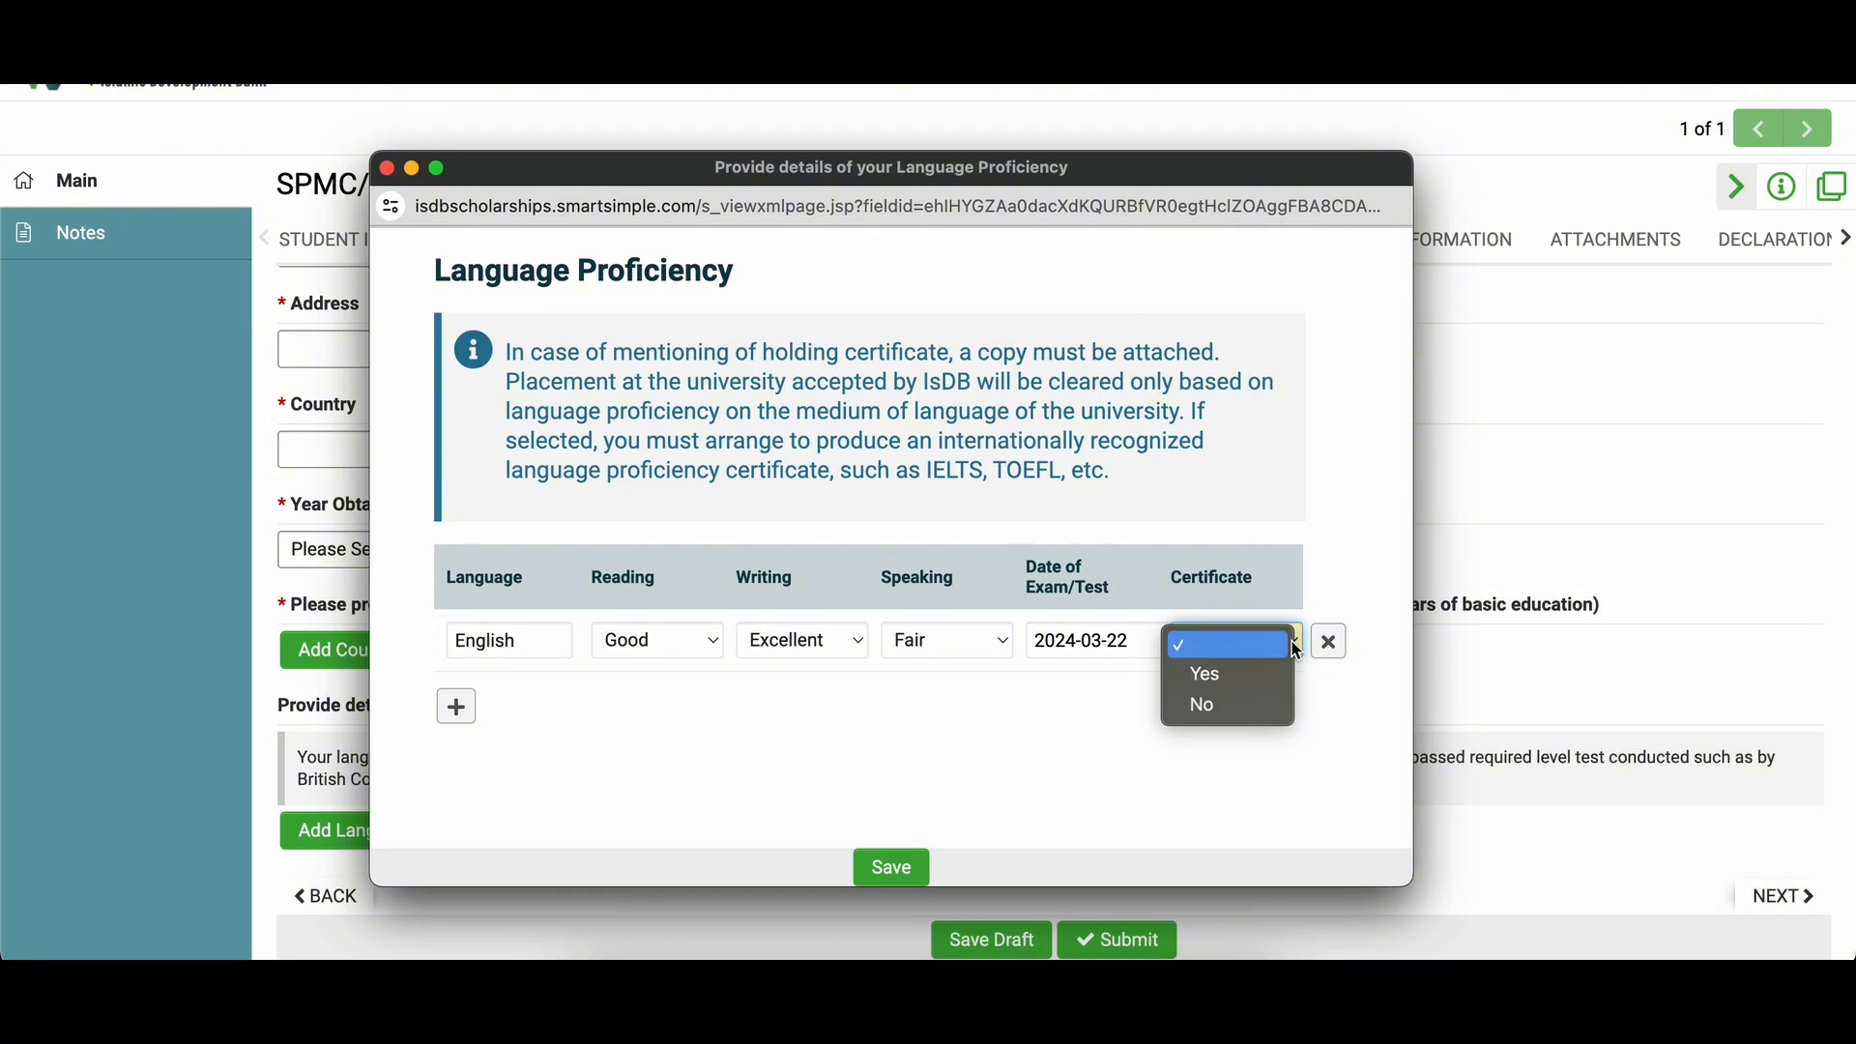
click(1233, 705)
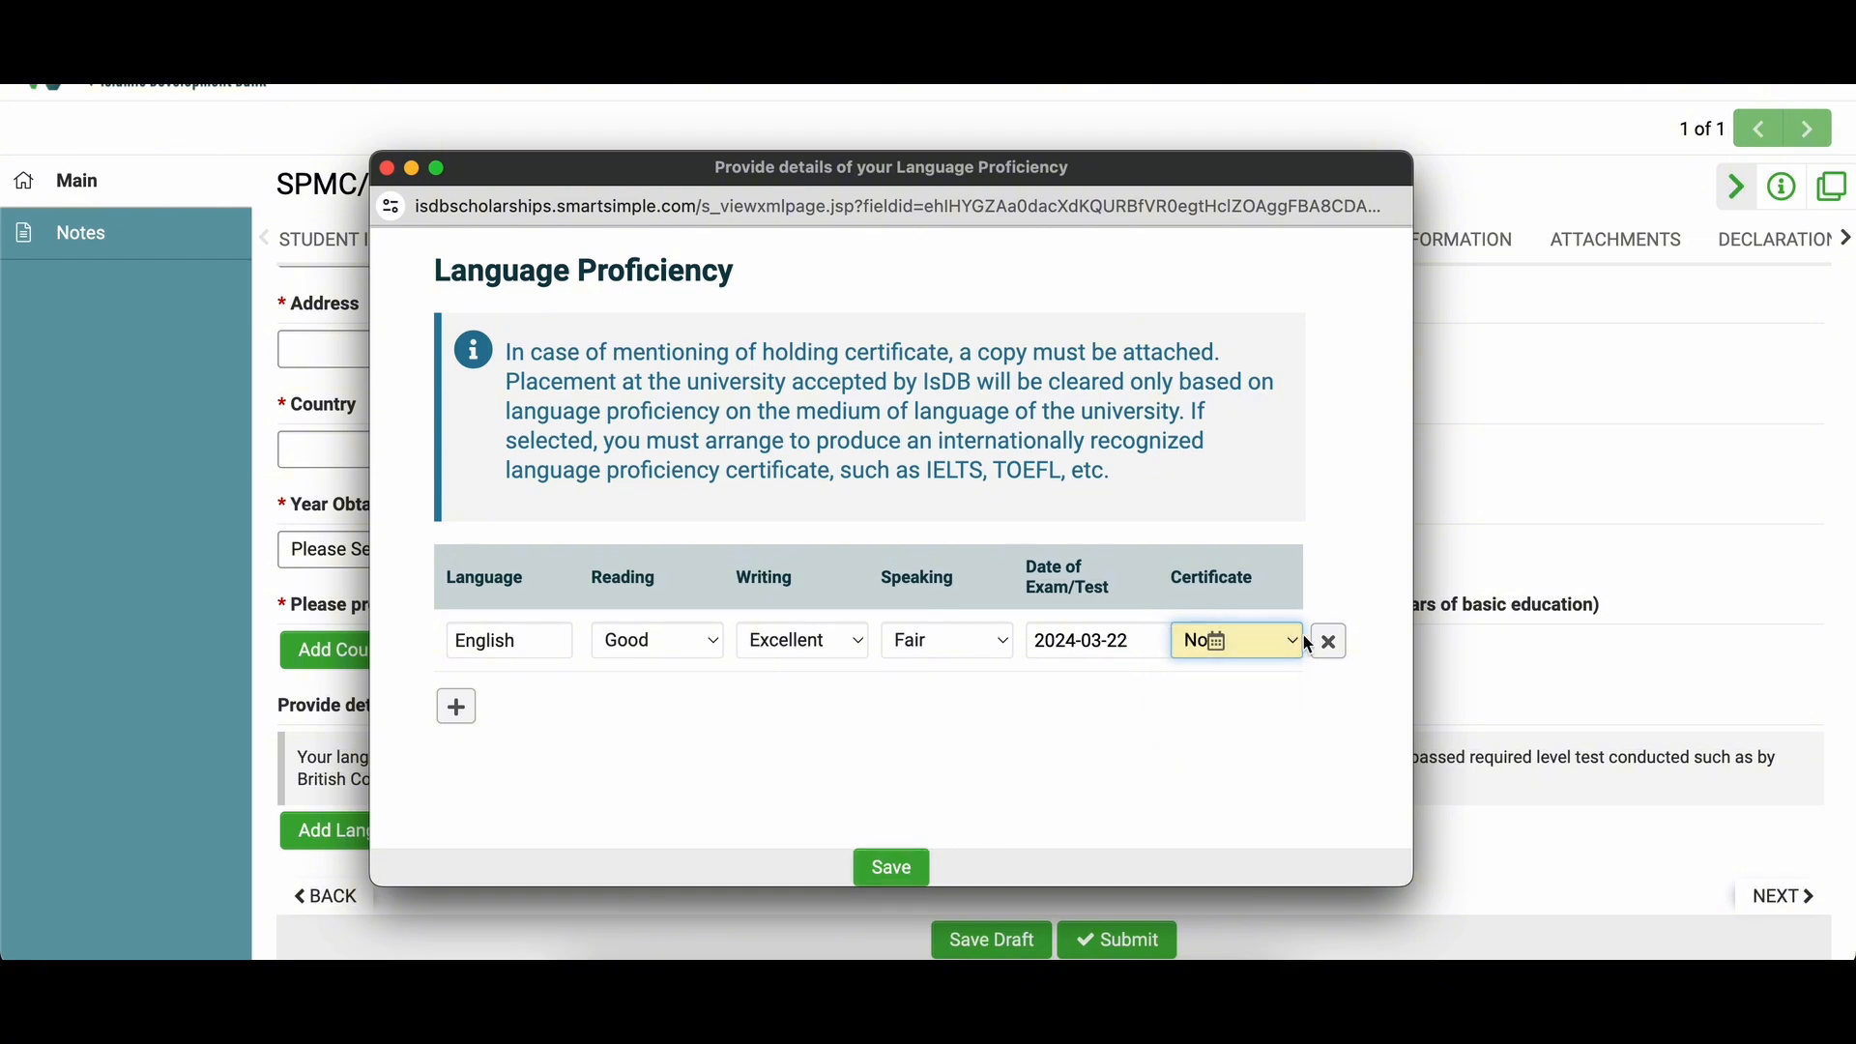
click(1299, 638)
click(1208, 609)
click(892, 868)
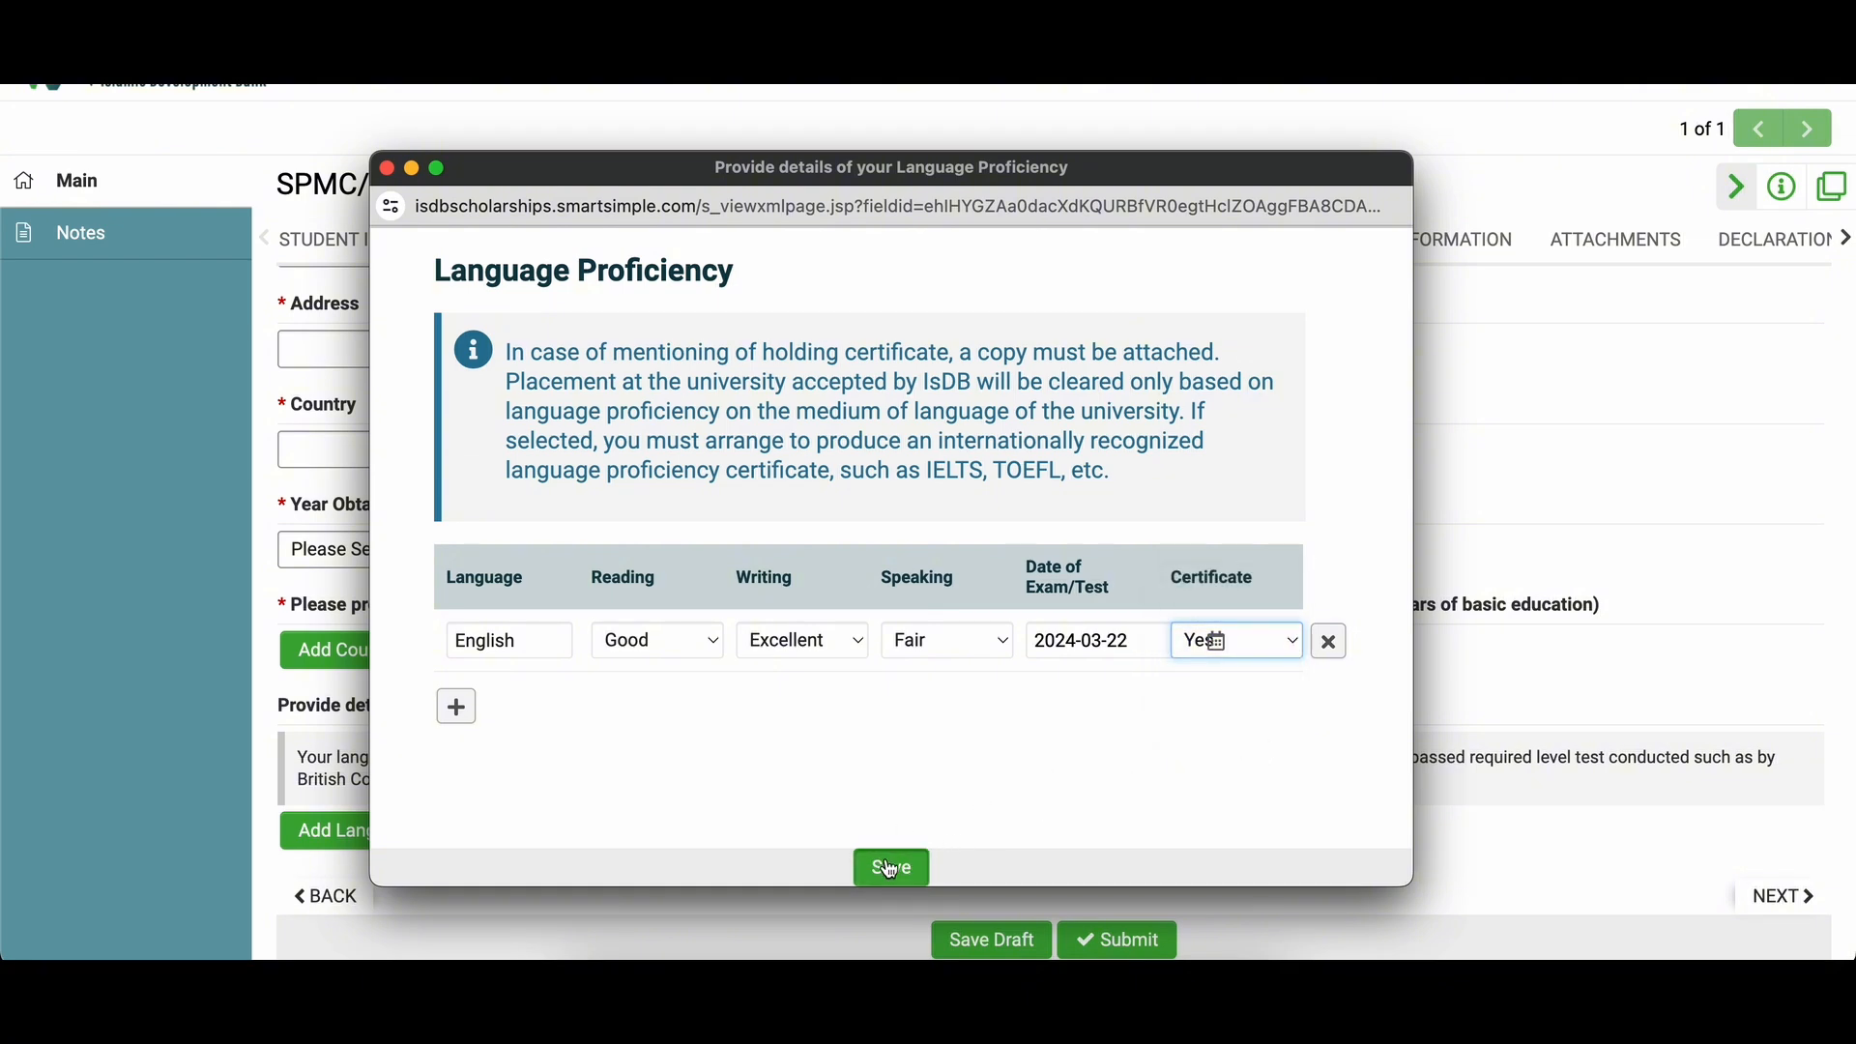
Step: Read the certificate and language-medium notes, then save the proficiency details and the draft
drag(558, 353, 1222, 356)
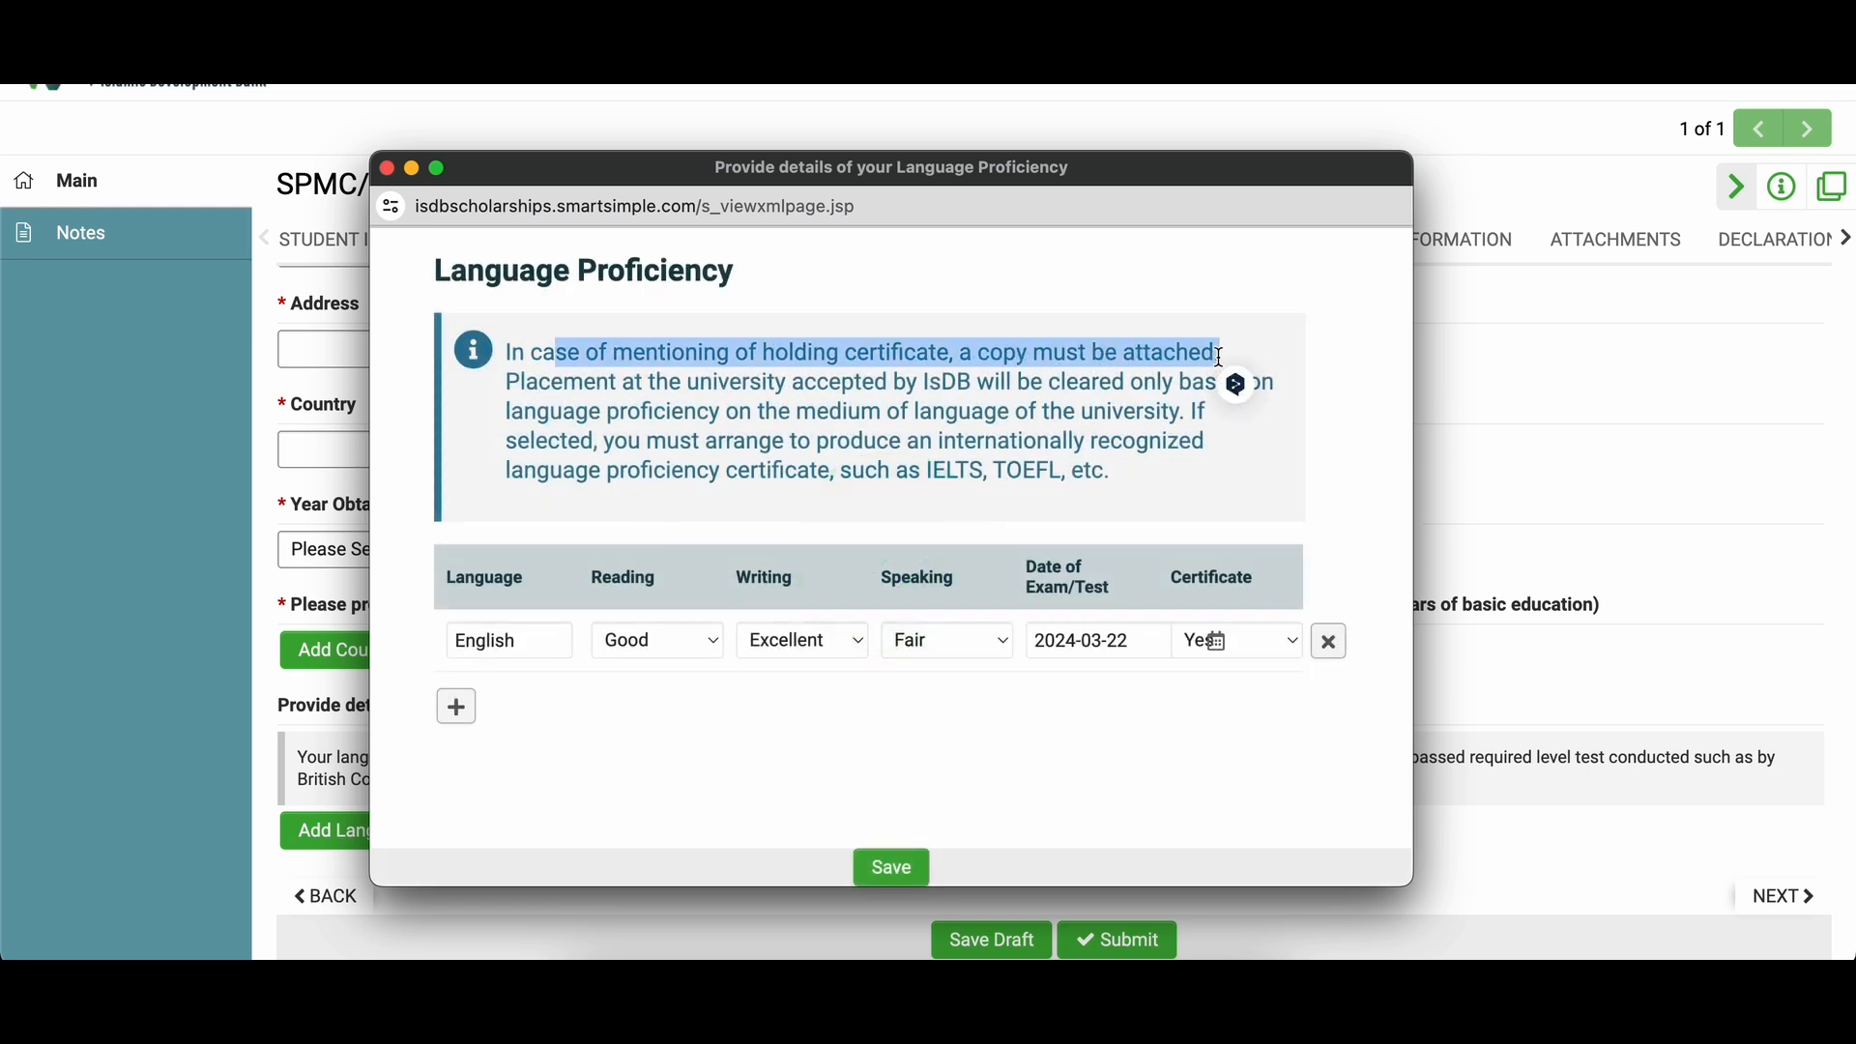
click(609, 384)
drag(514, 383, 1182, 410)
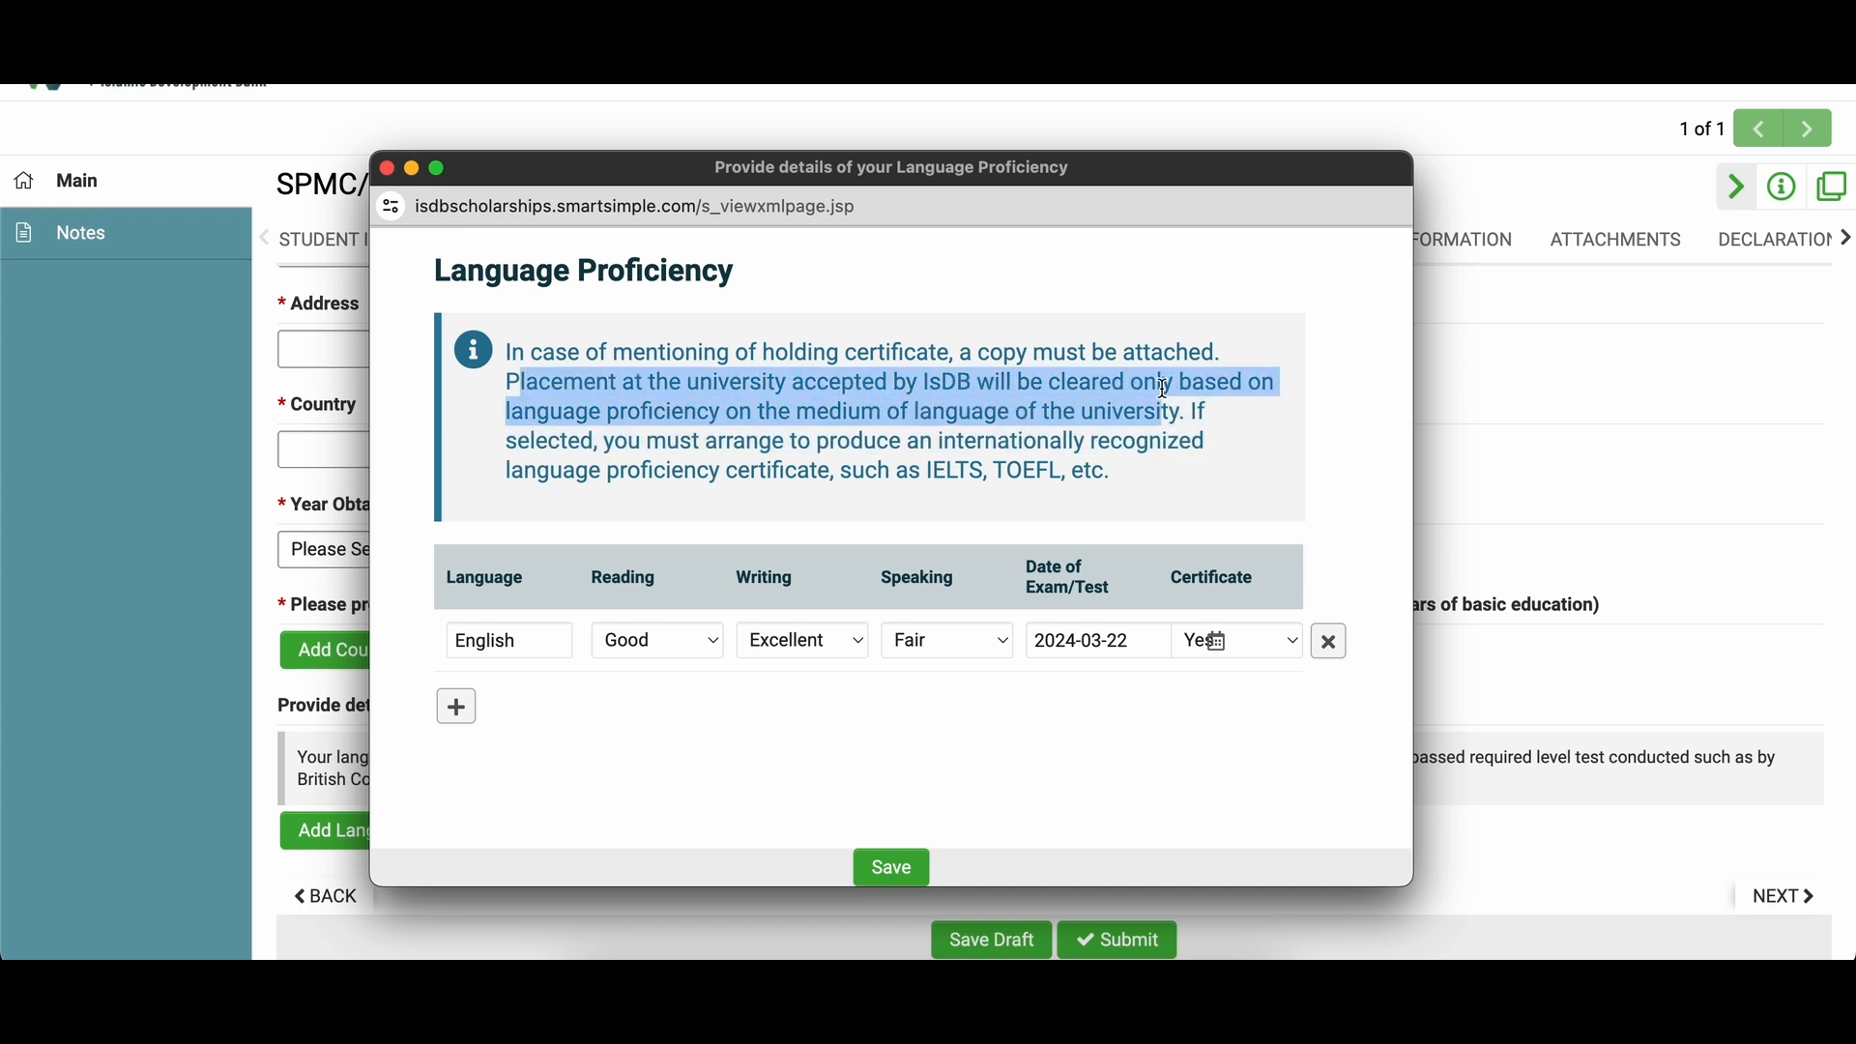
click(1163, 388)
drag(619, 447, 1131, 470)
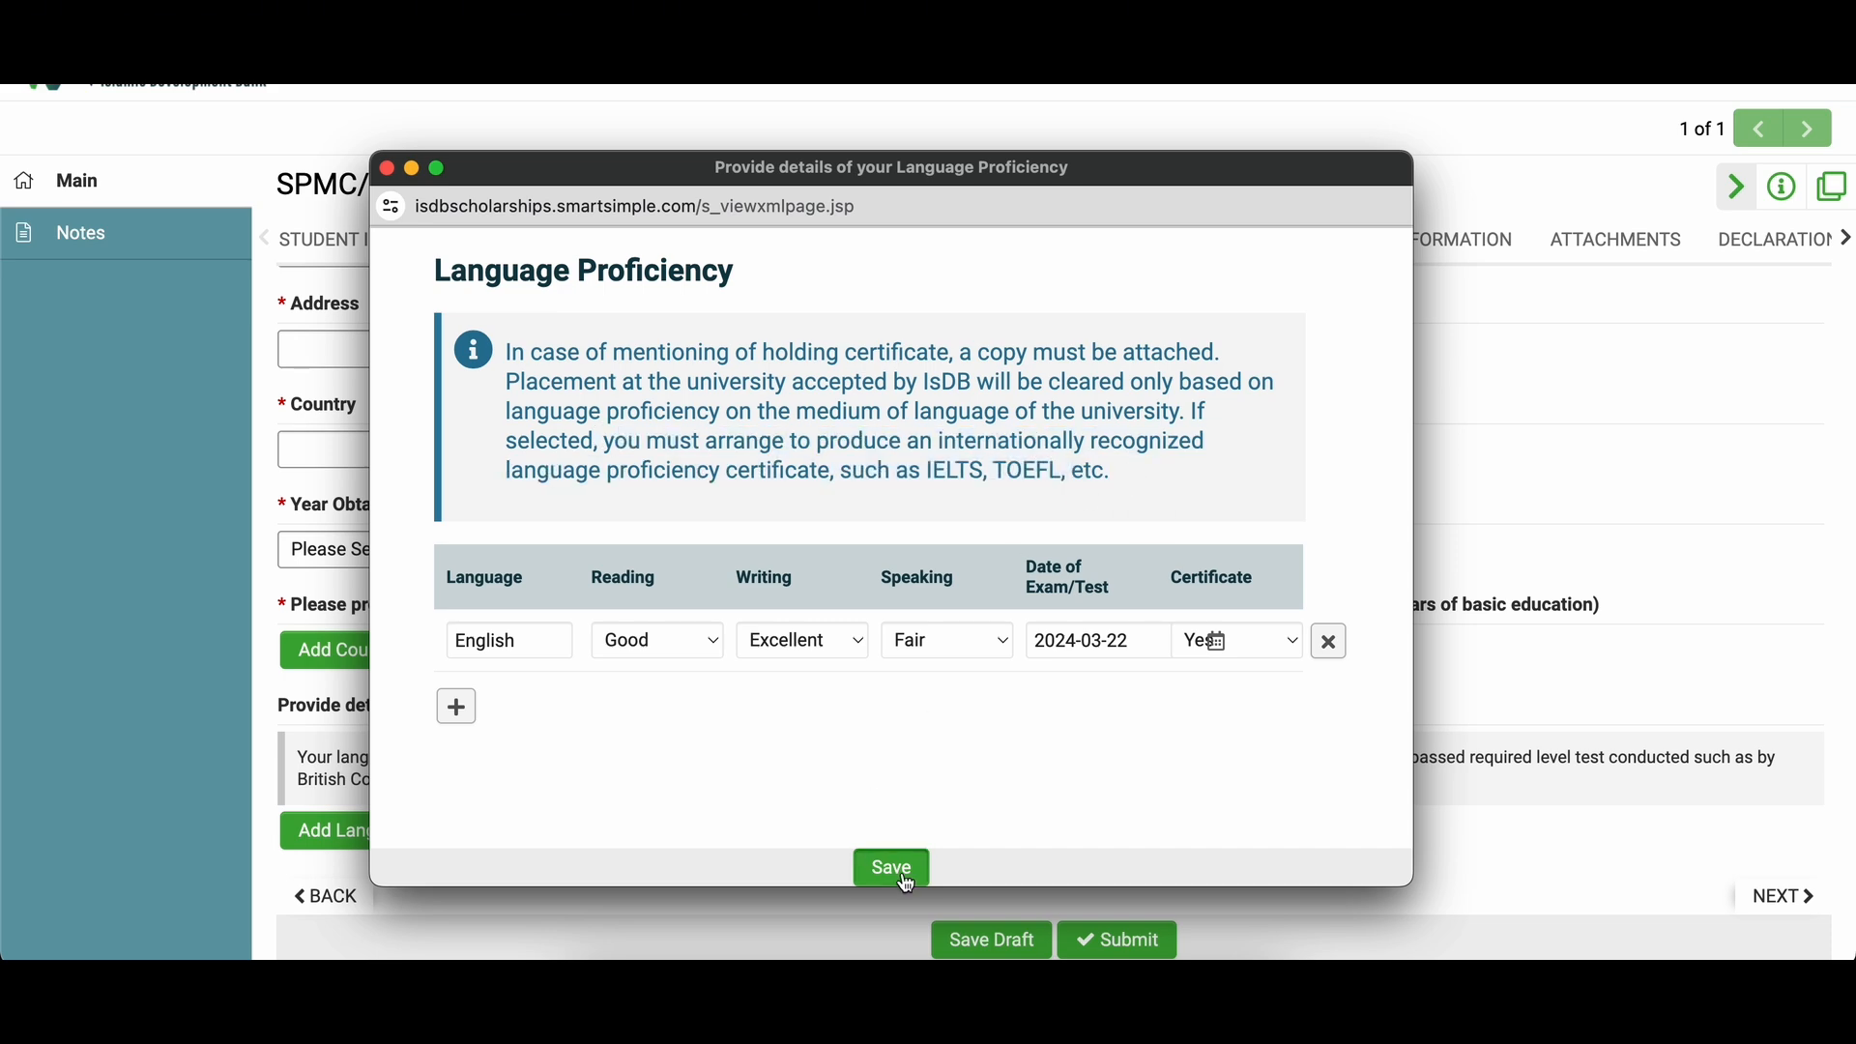
click(895, 870)
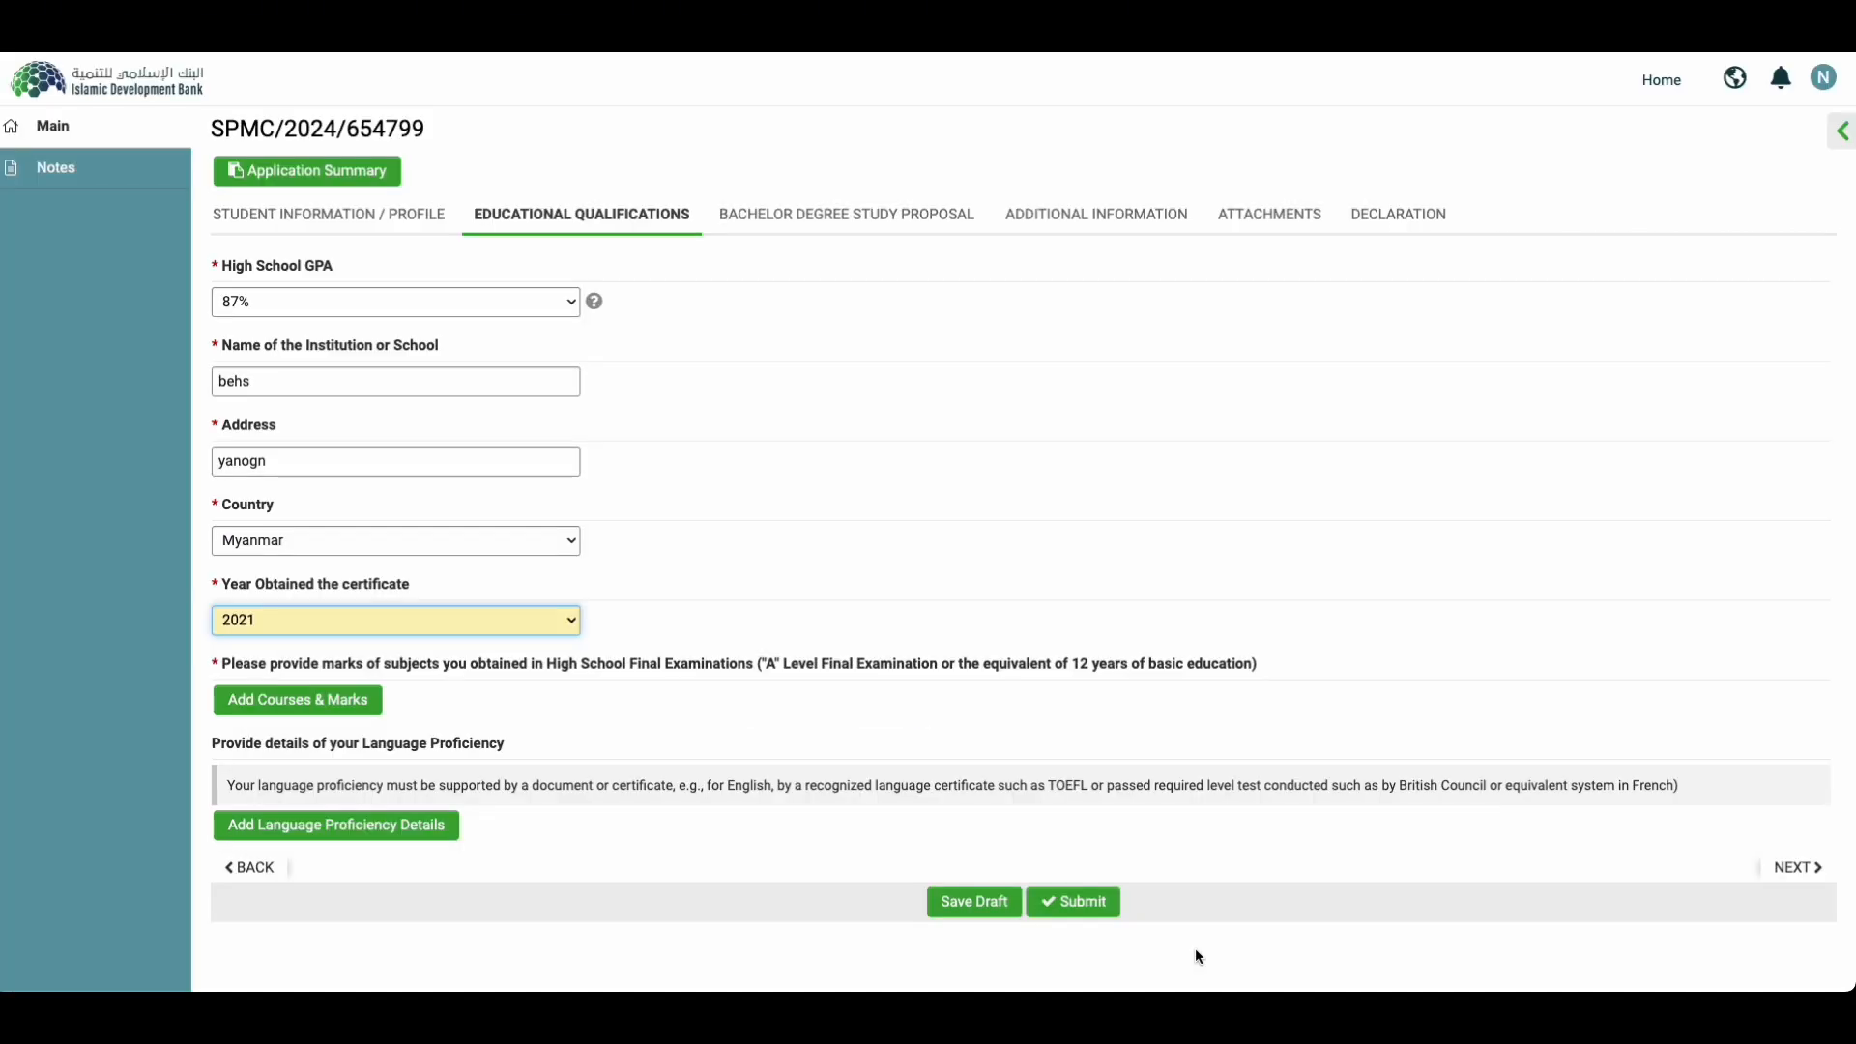
click(986, 907)
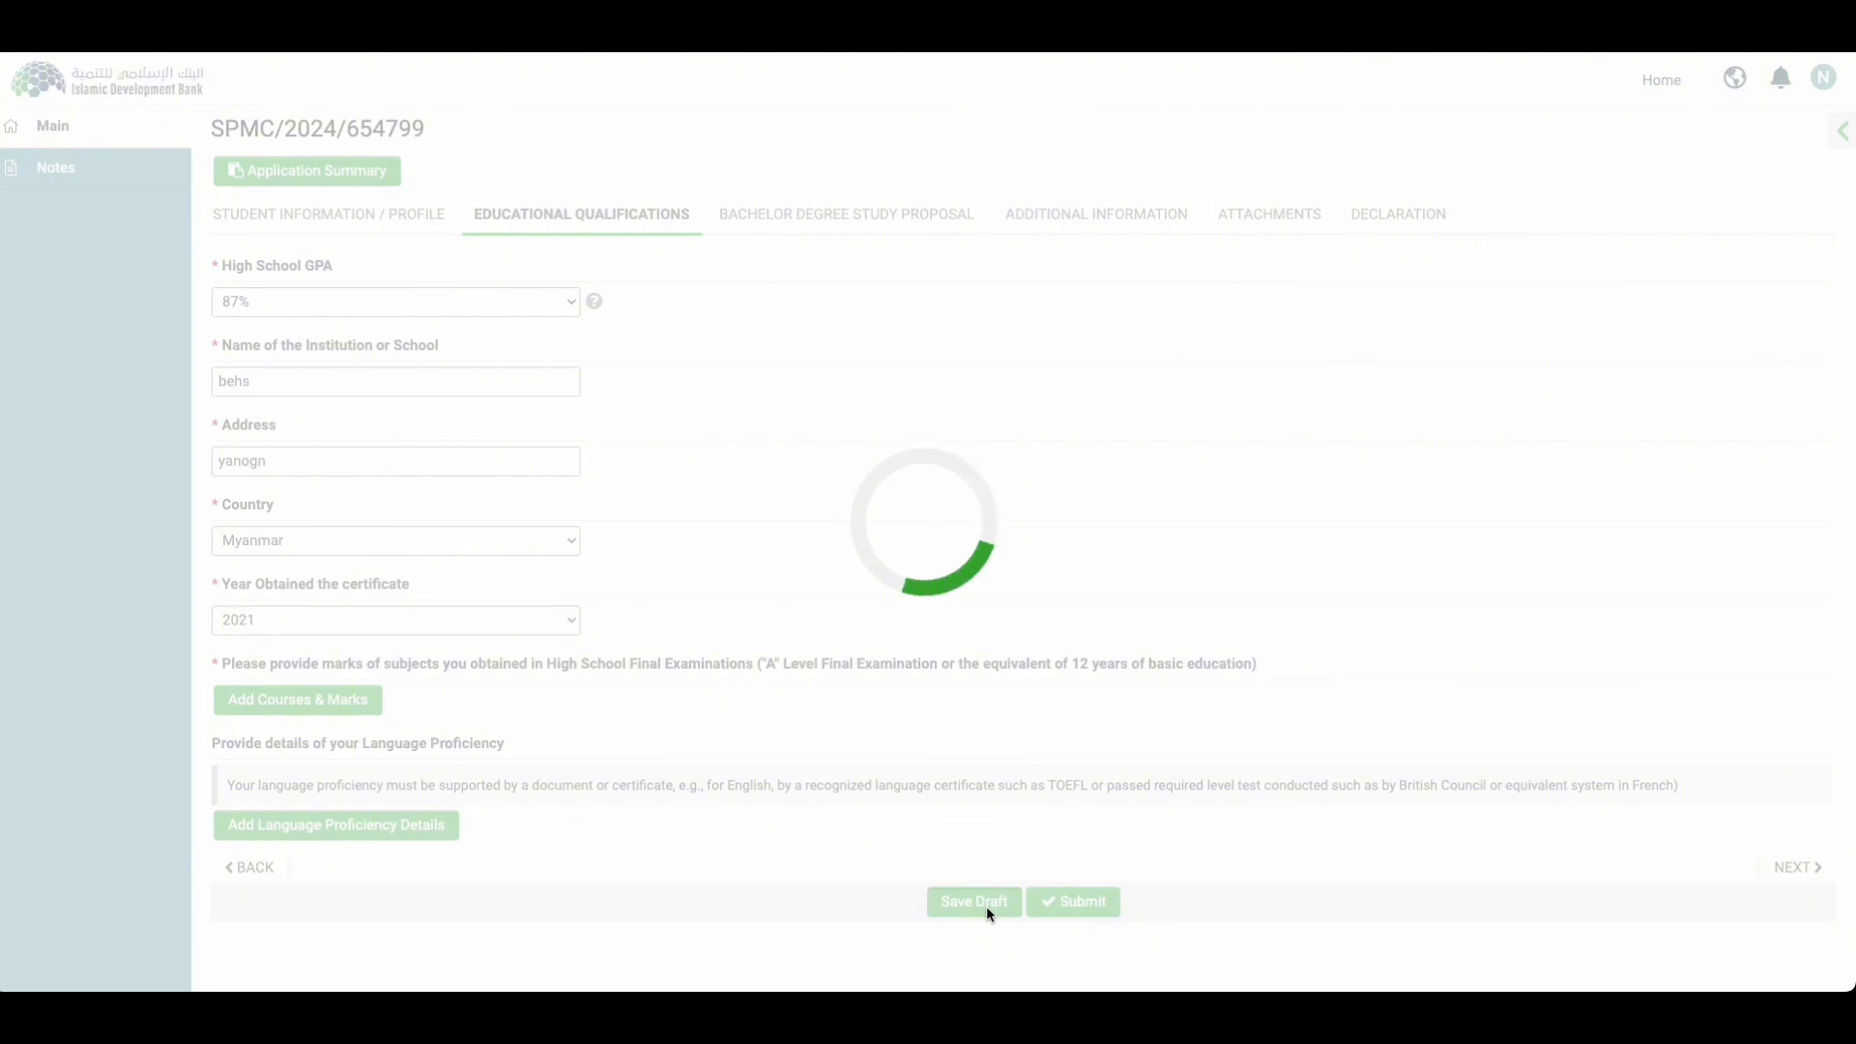
Step: In the Bachelor Degree Study Proposal, set preferences to Veterinary Science, Nursing and Pharmacy
click(1797, 867)
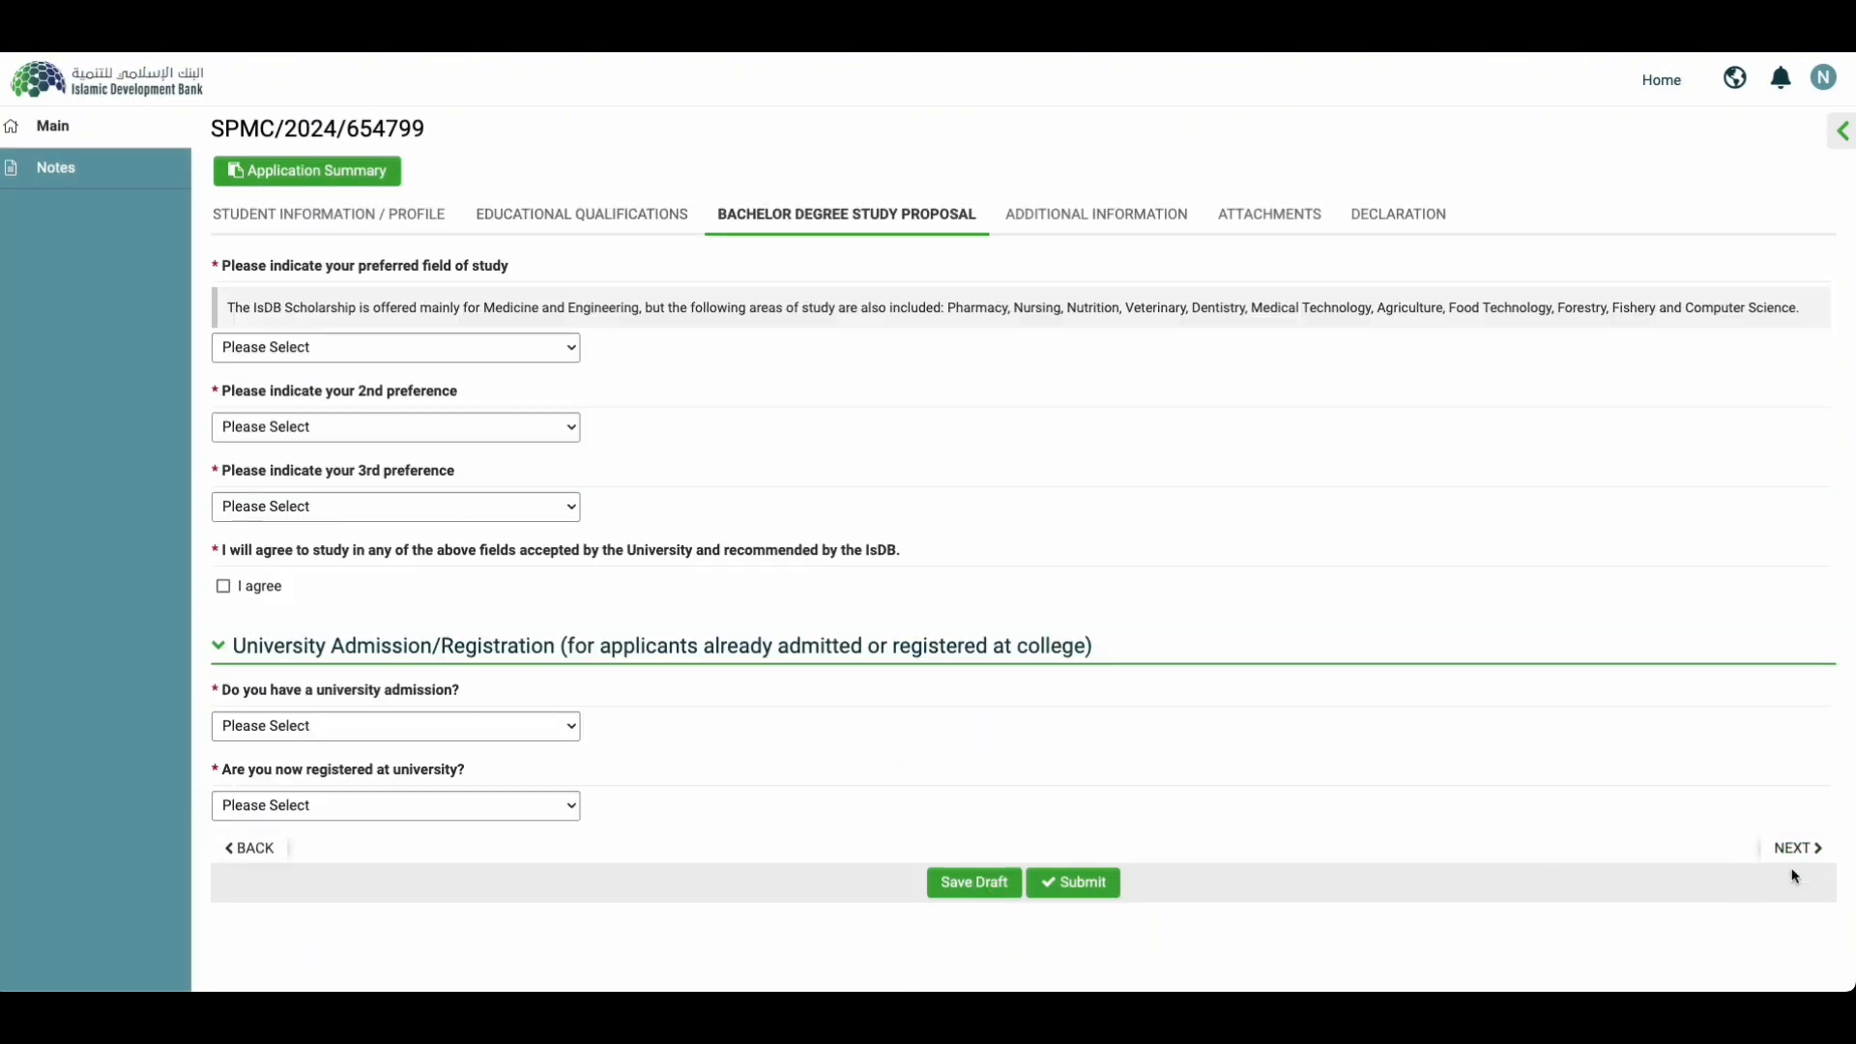
click(274, 349)
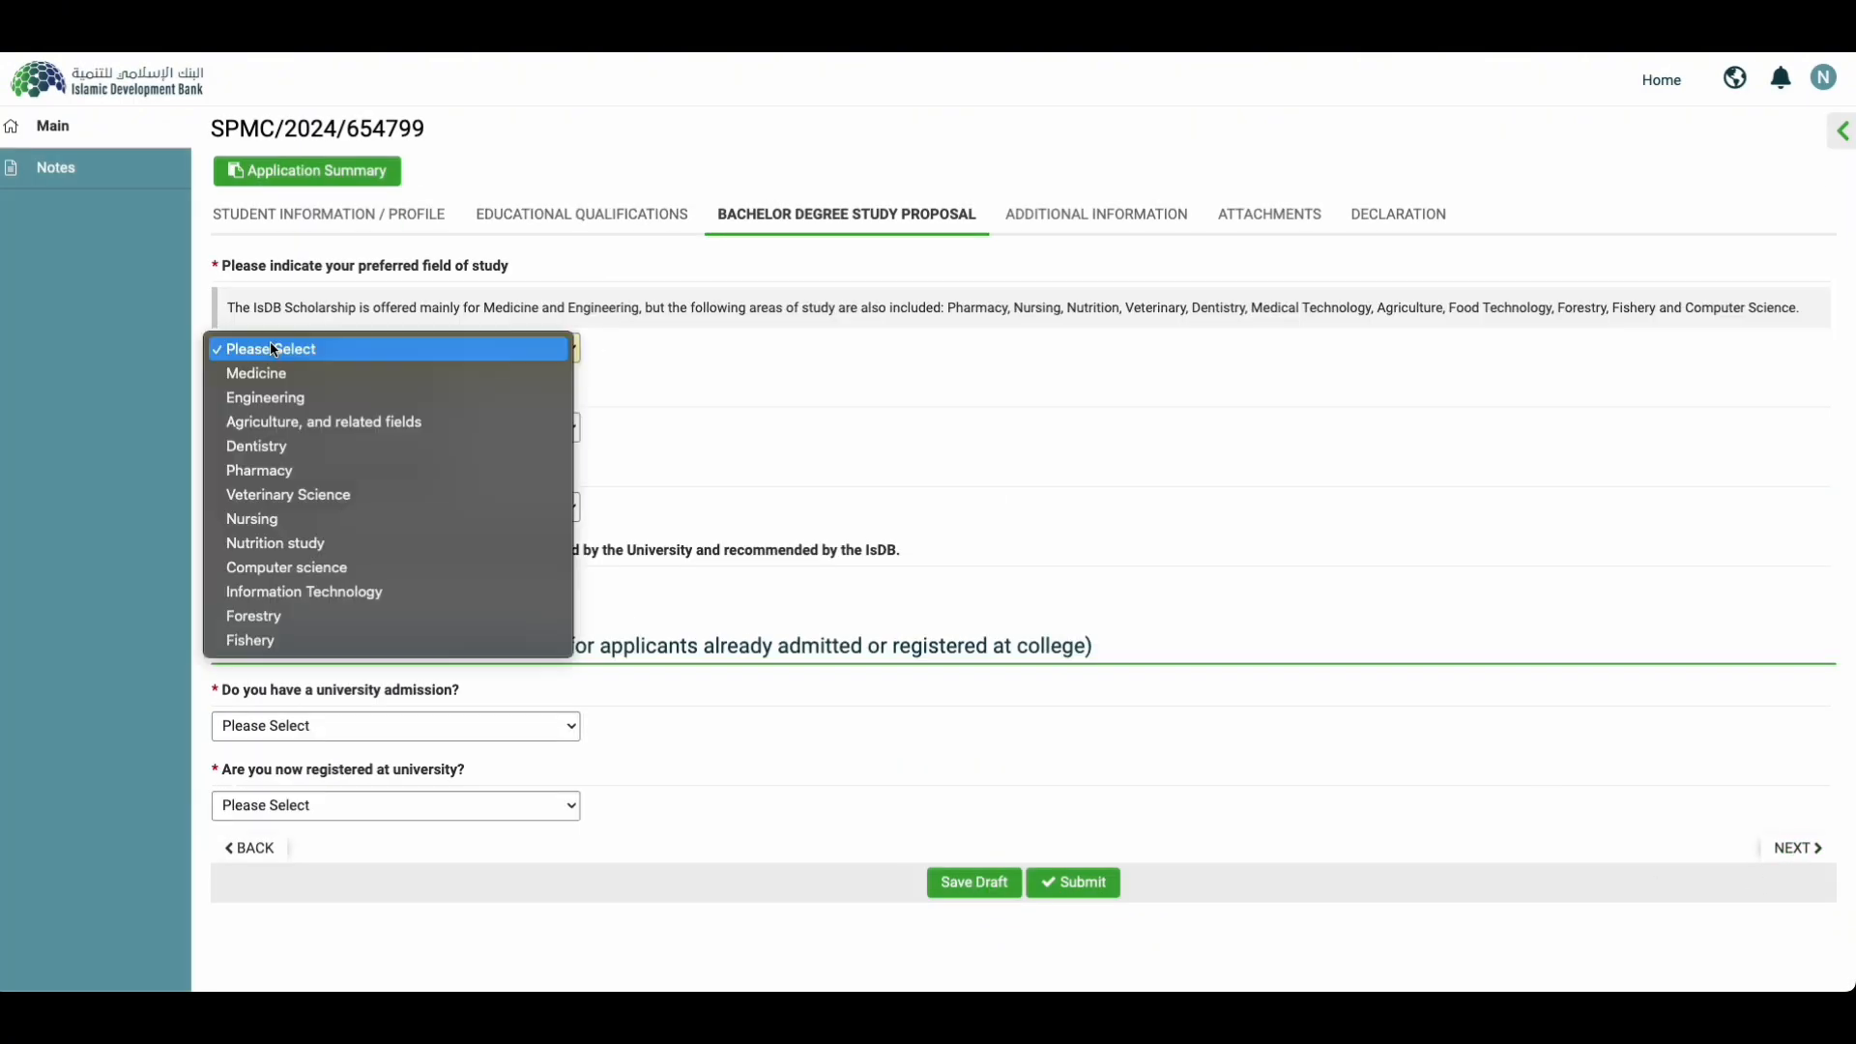
click(263, 397)
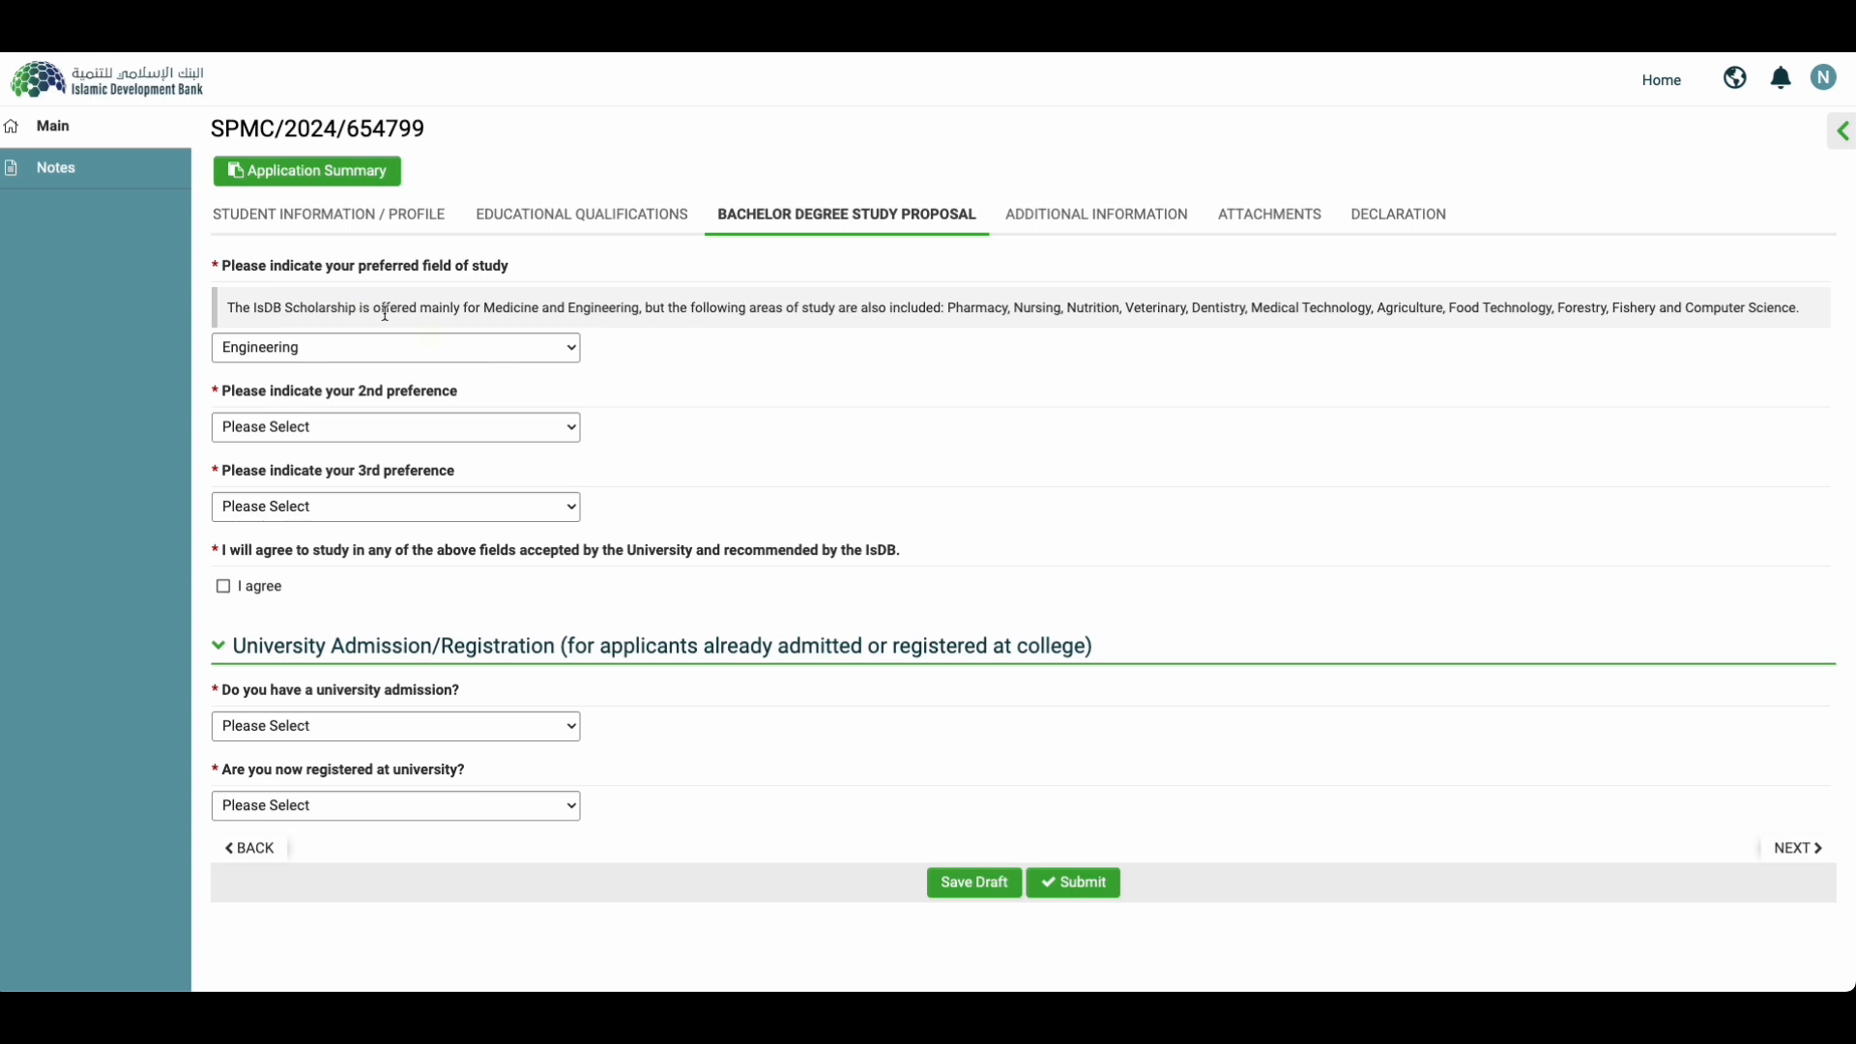
drag(494, 307, 443, 307)
click(290, 348)
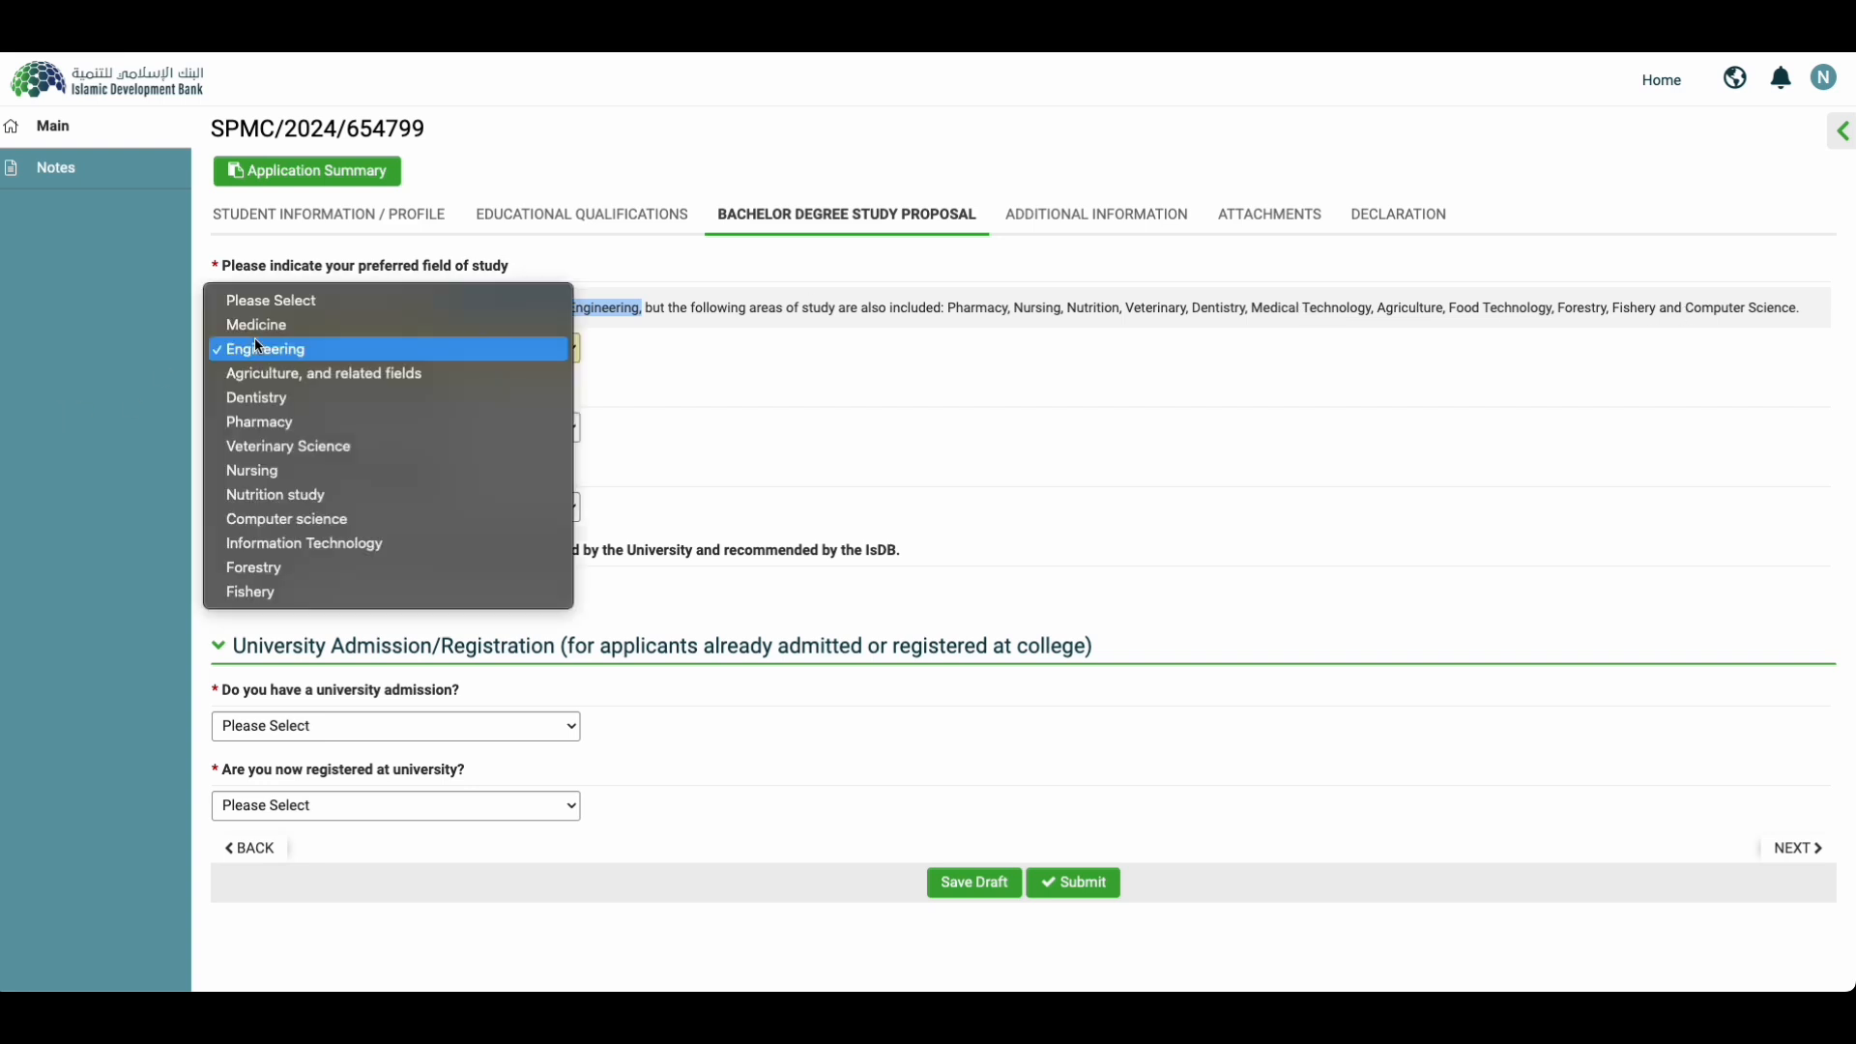
click(288, 431)
click(287, 427)
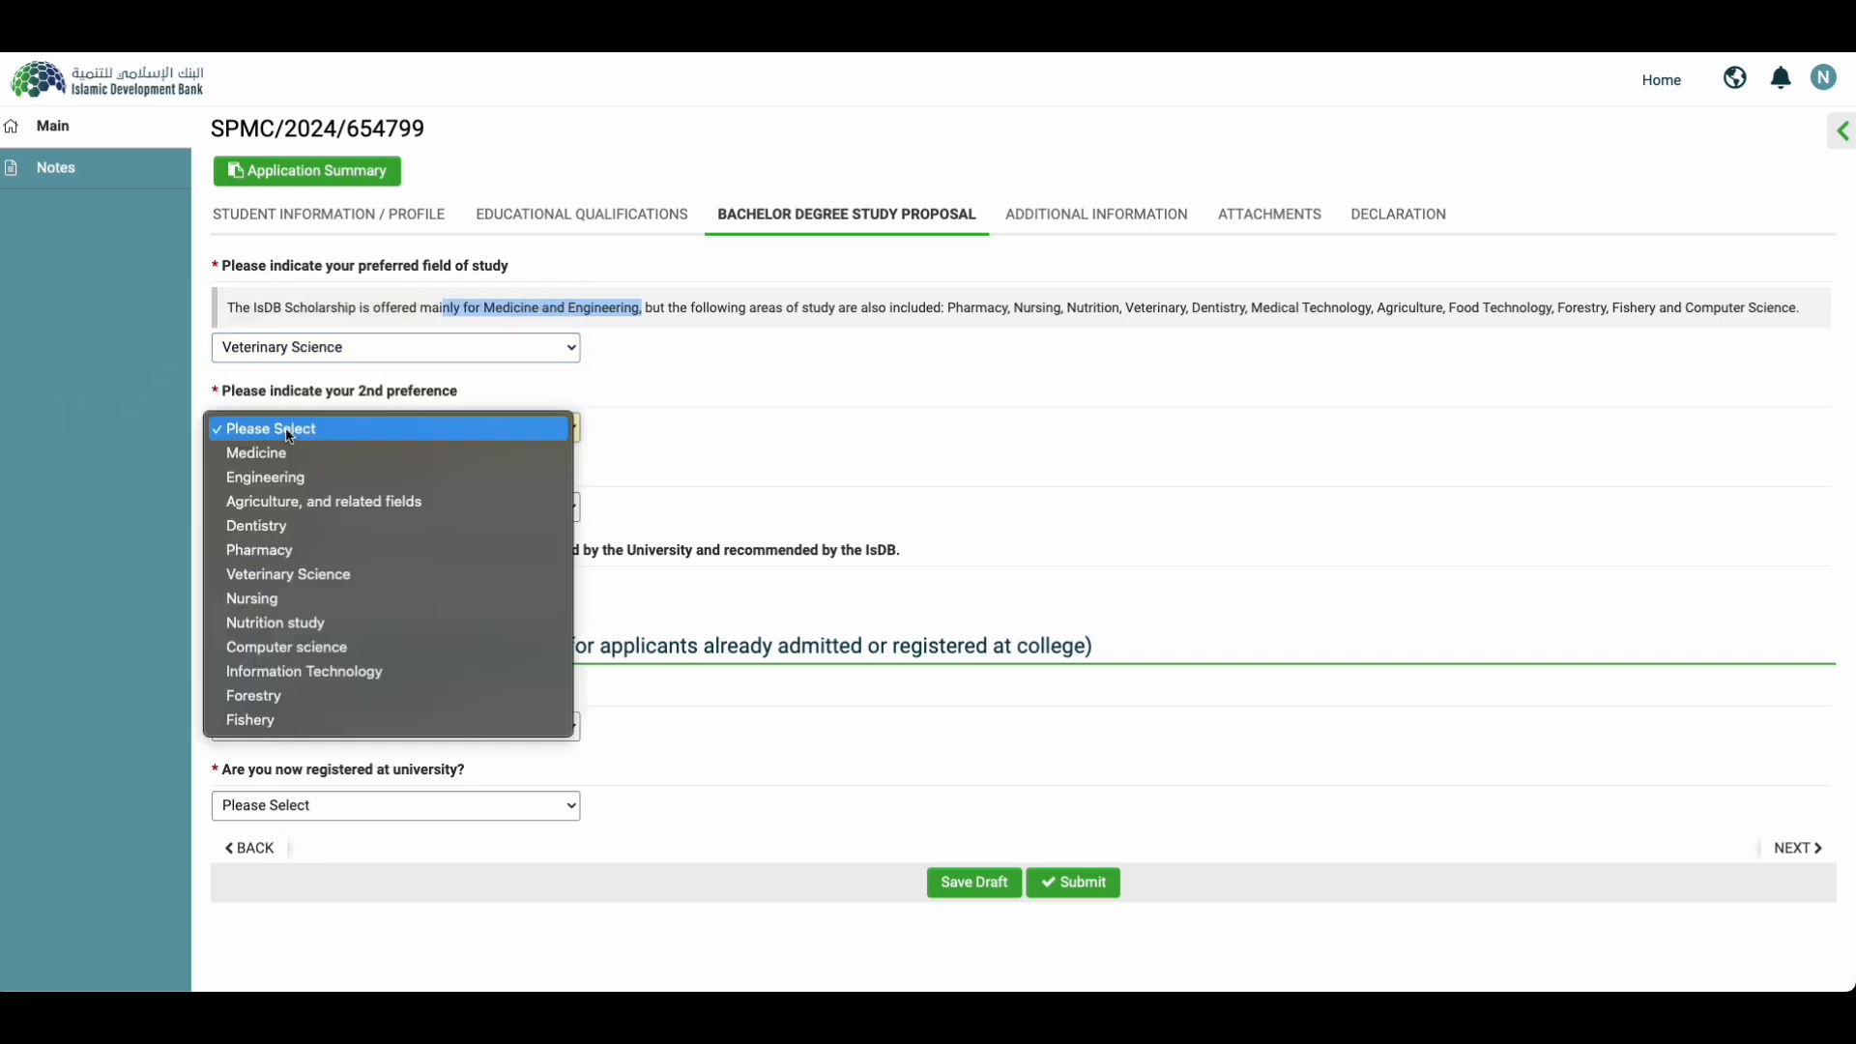
click(259, 599)
click(261, 512)
click(257, 629)
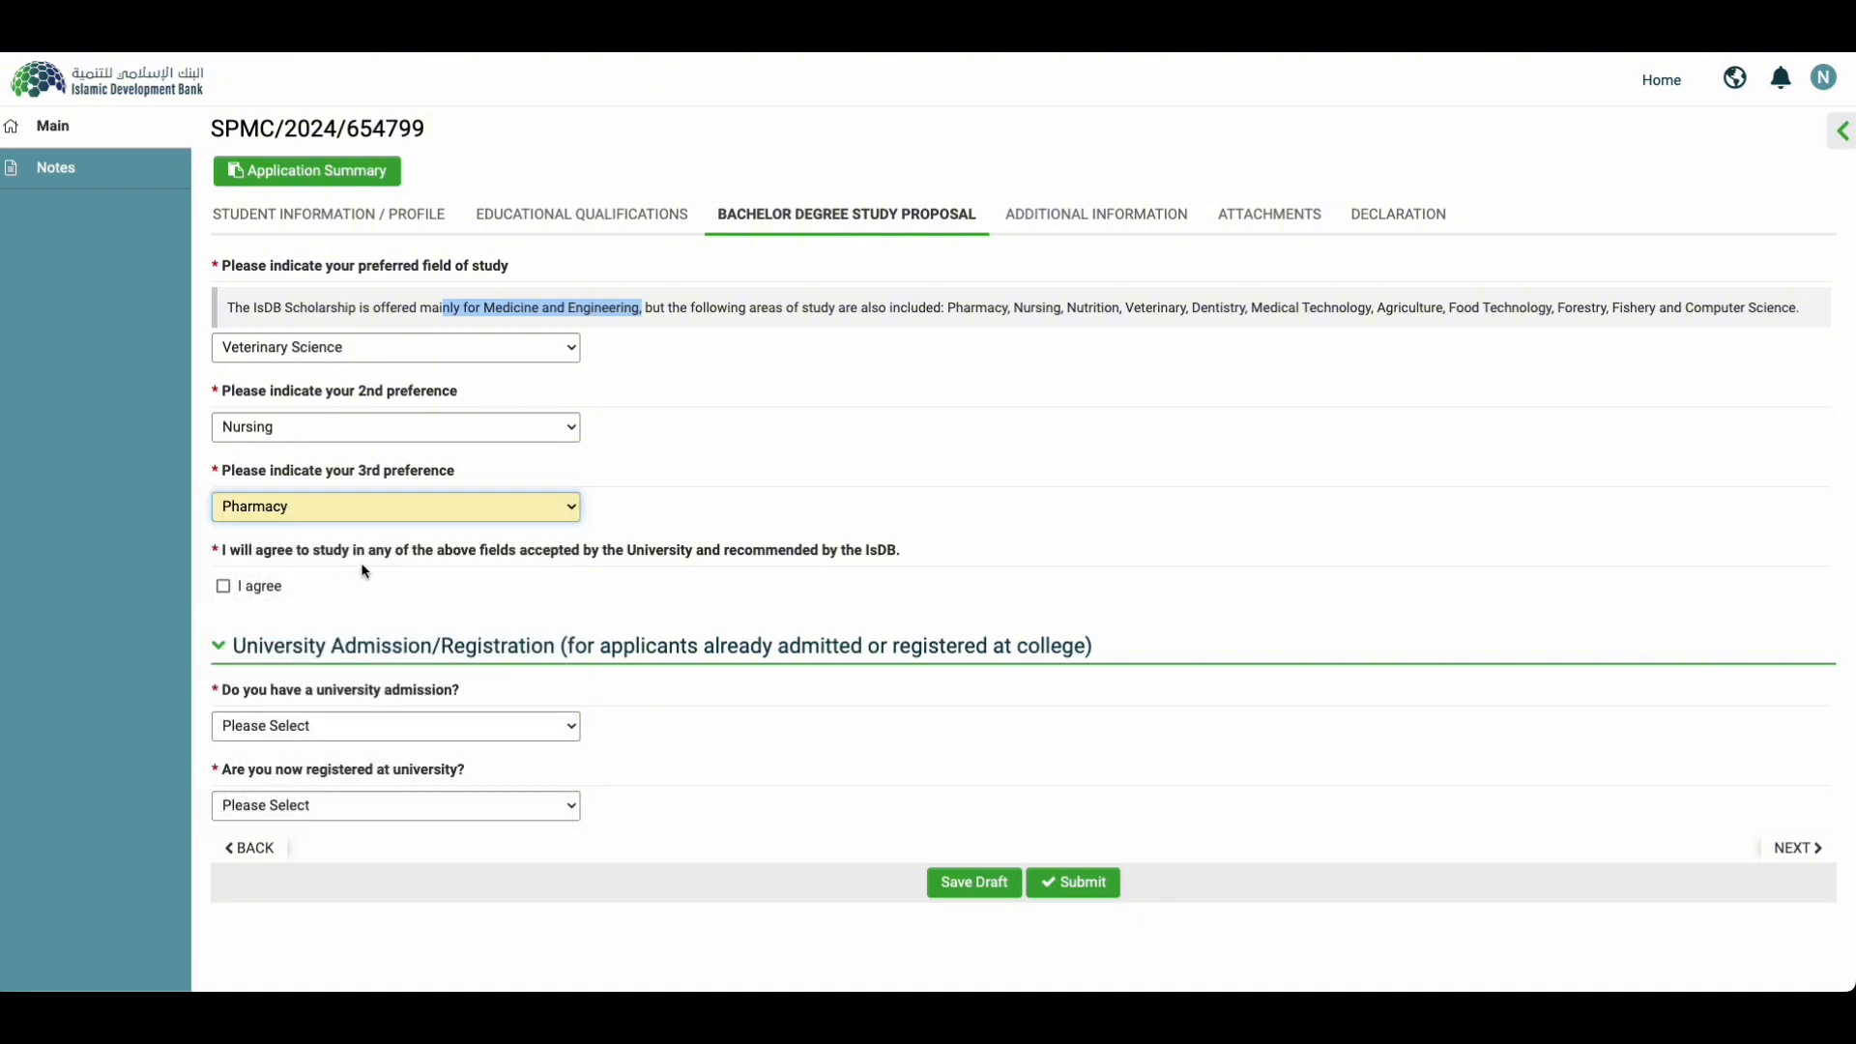
Step: Agree to study any accepted field of study
click(221, 589)
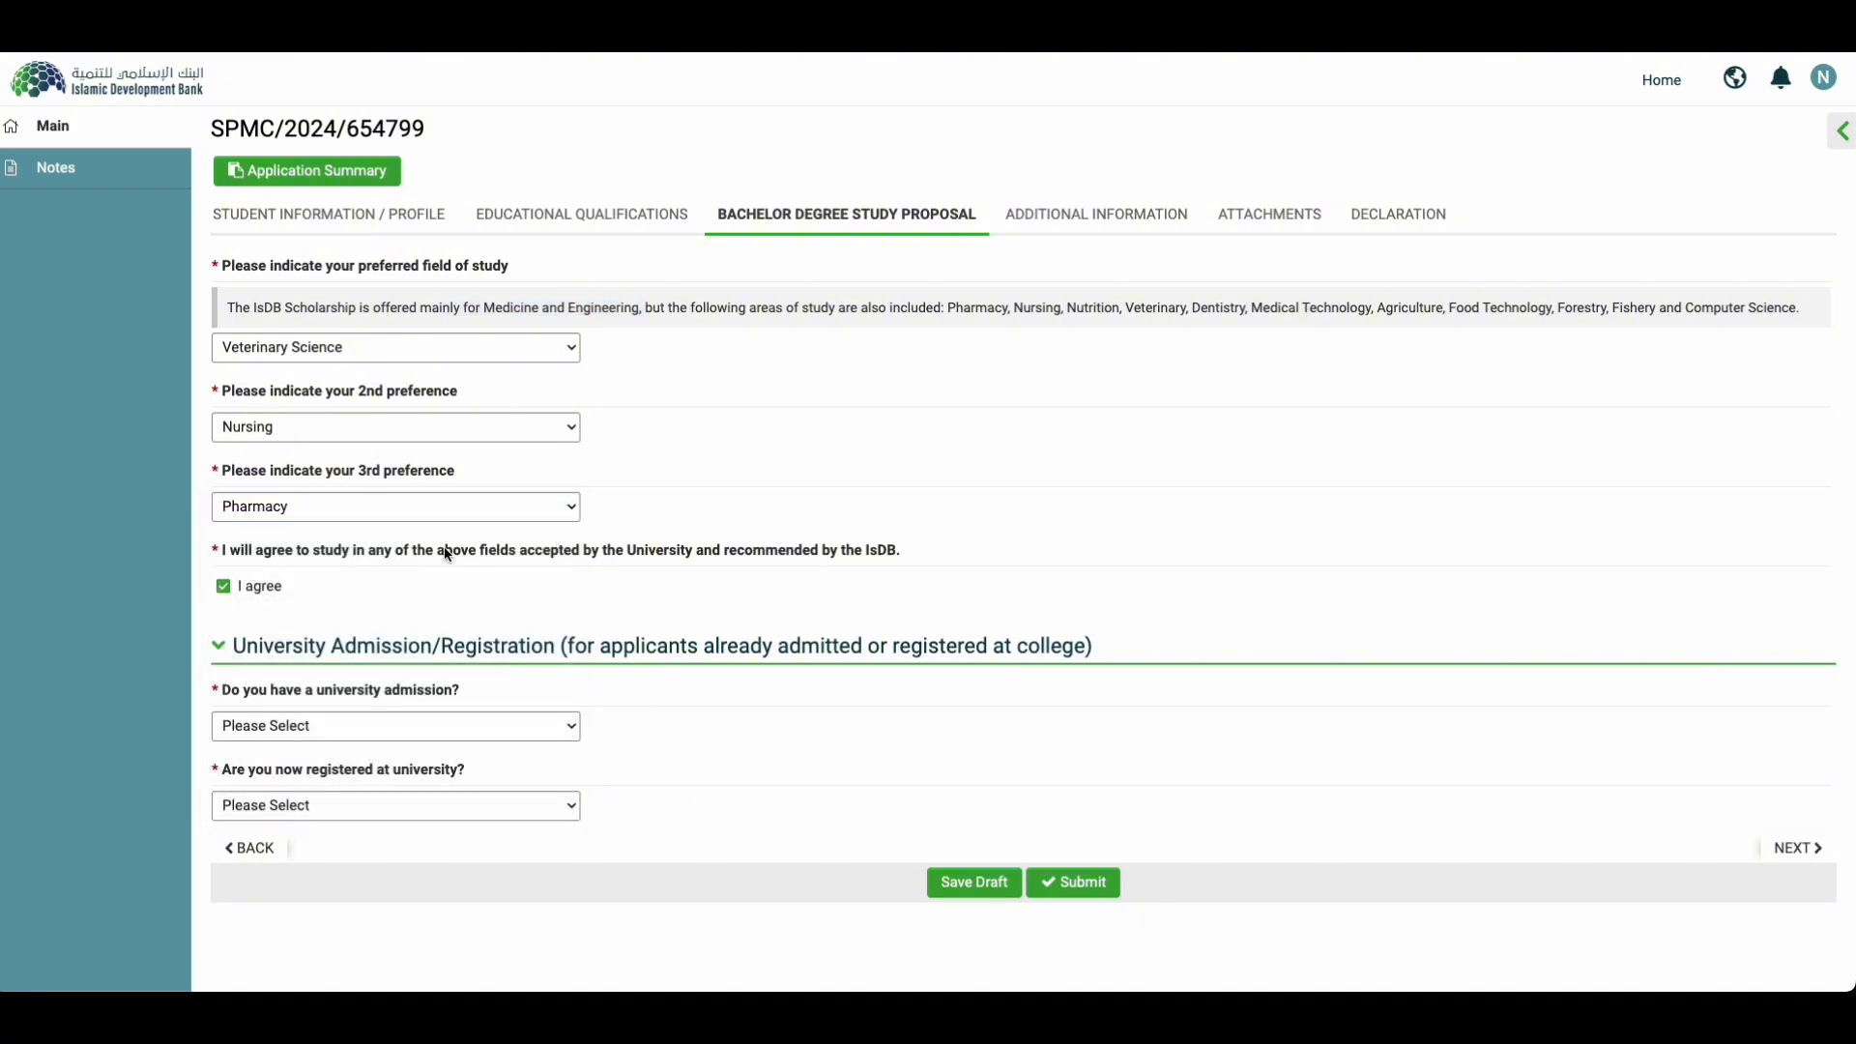
triple_click(773, 557)
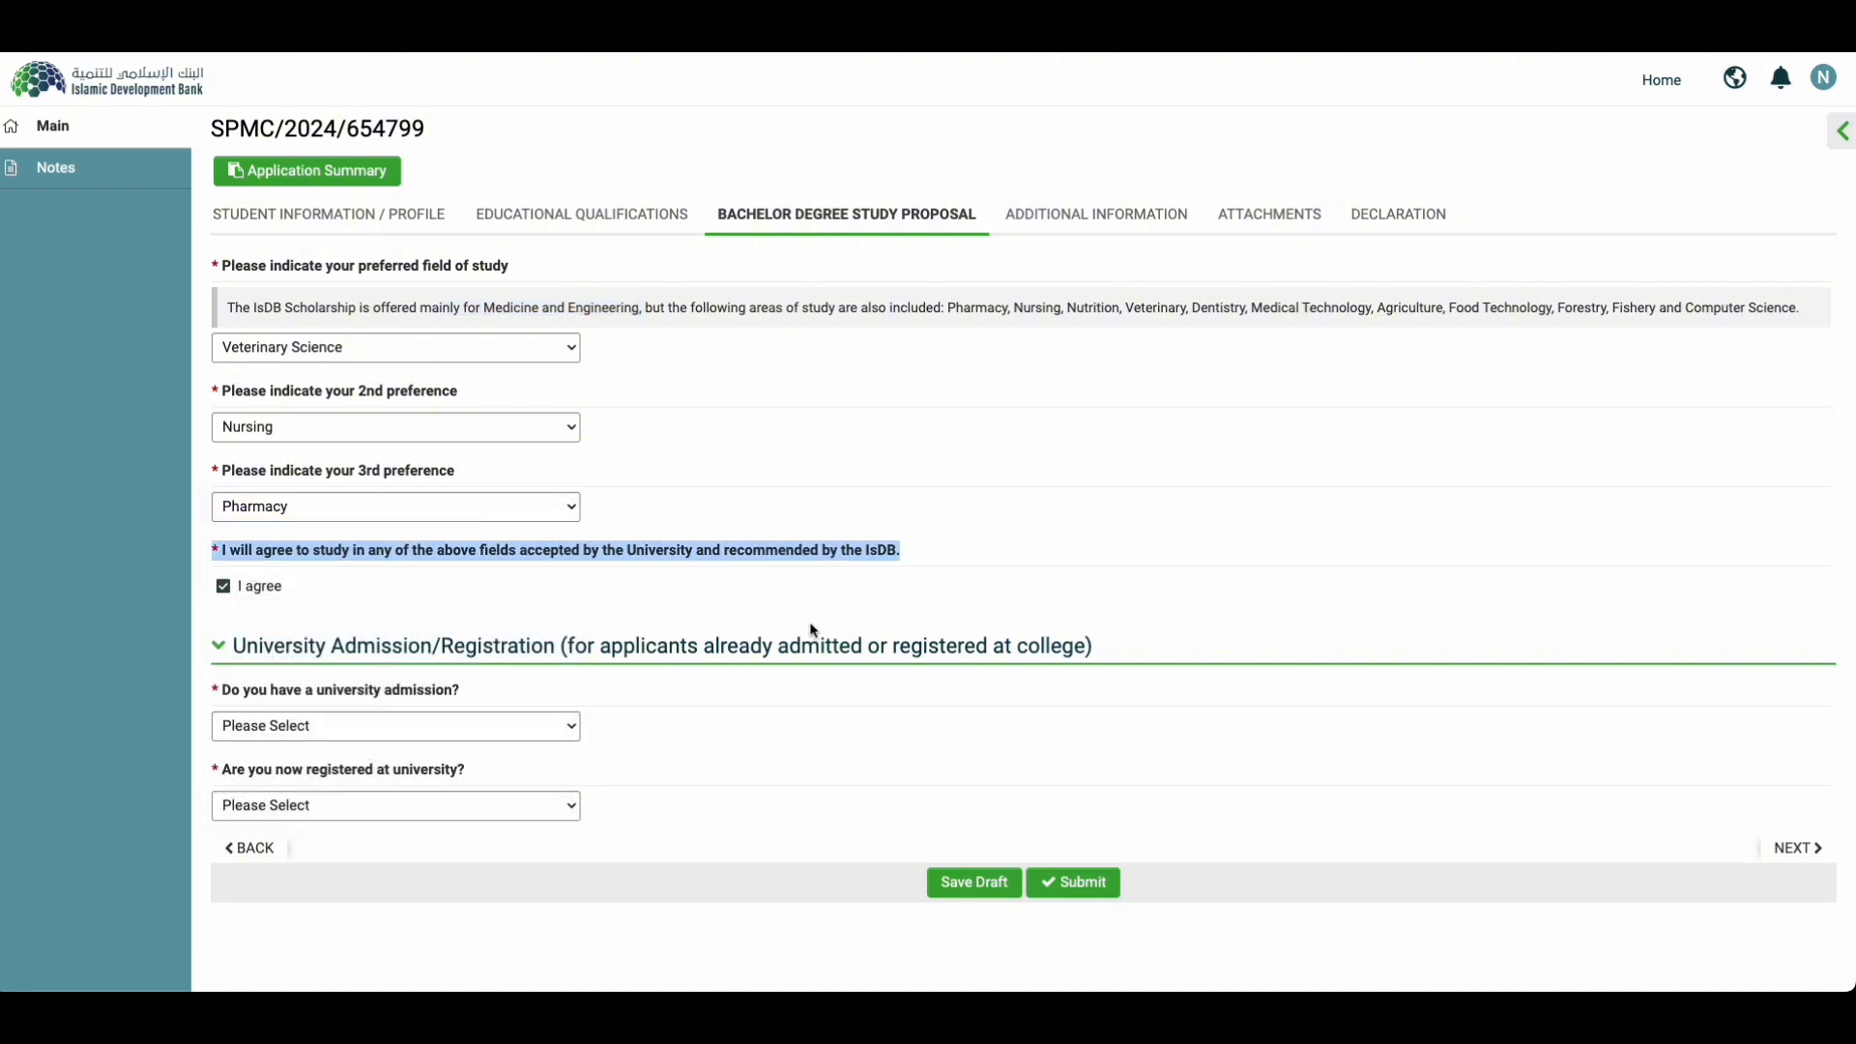
click(774, 743)
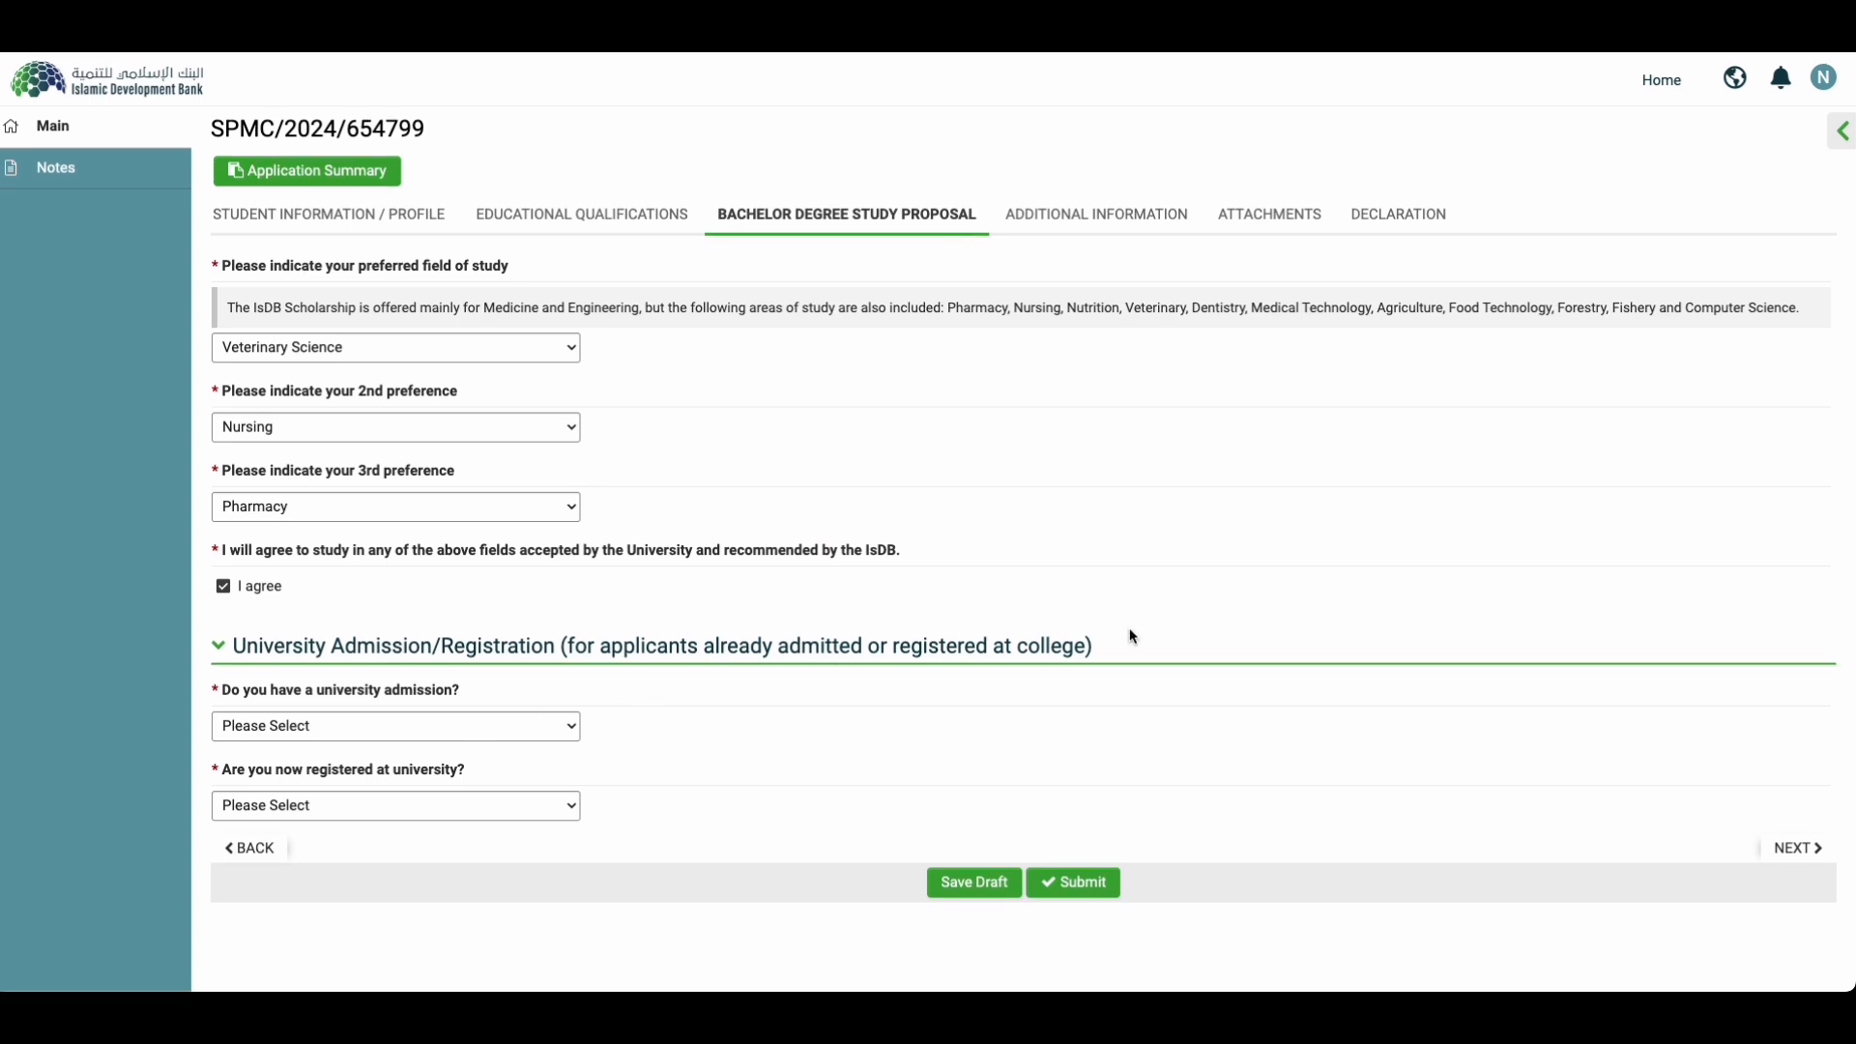
Step: Answer Yes to university admission and set the joining date to 2024-03-19
click(340, 734)
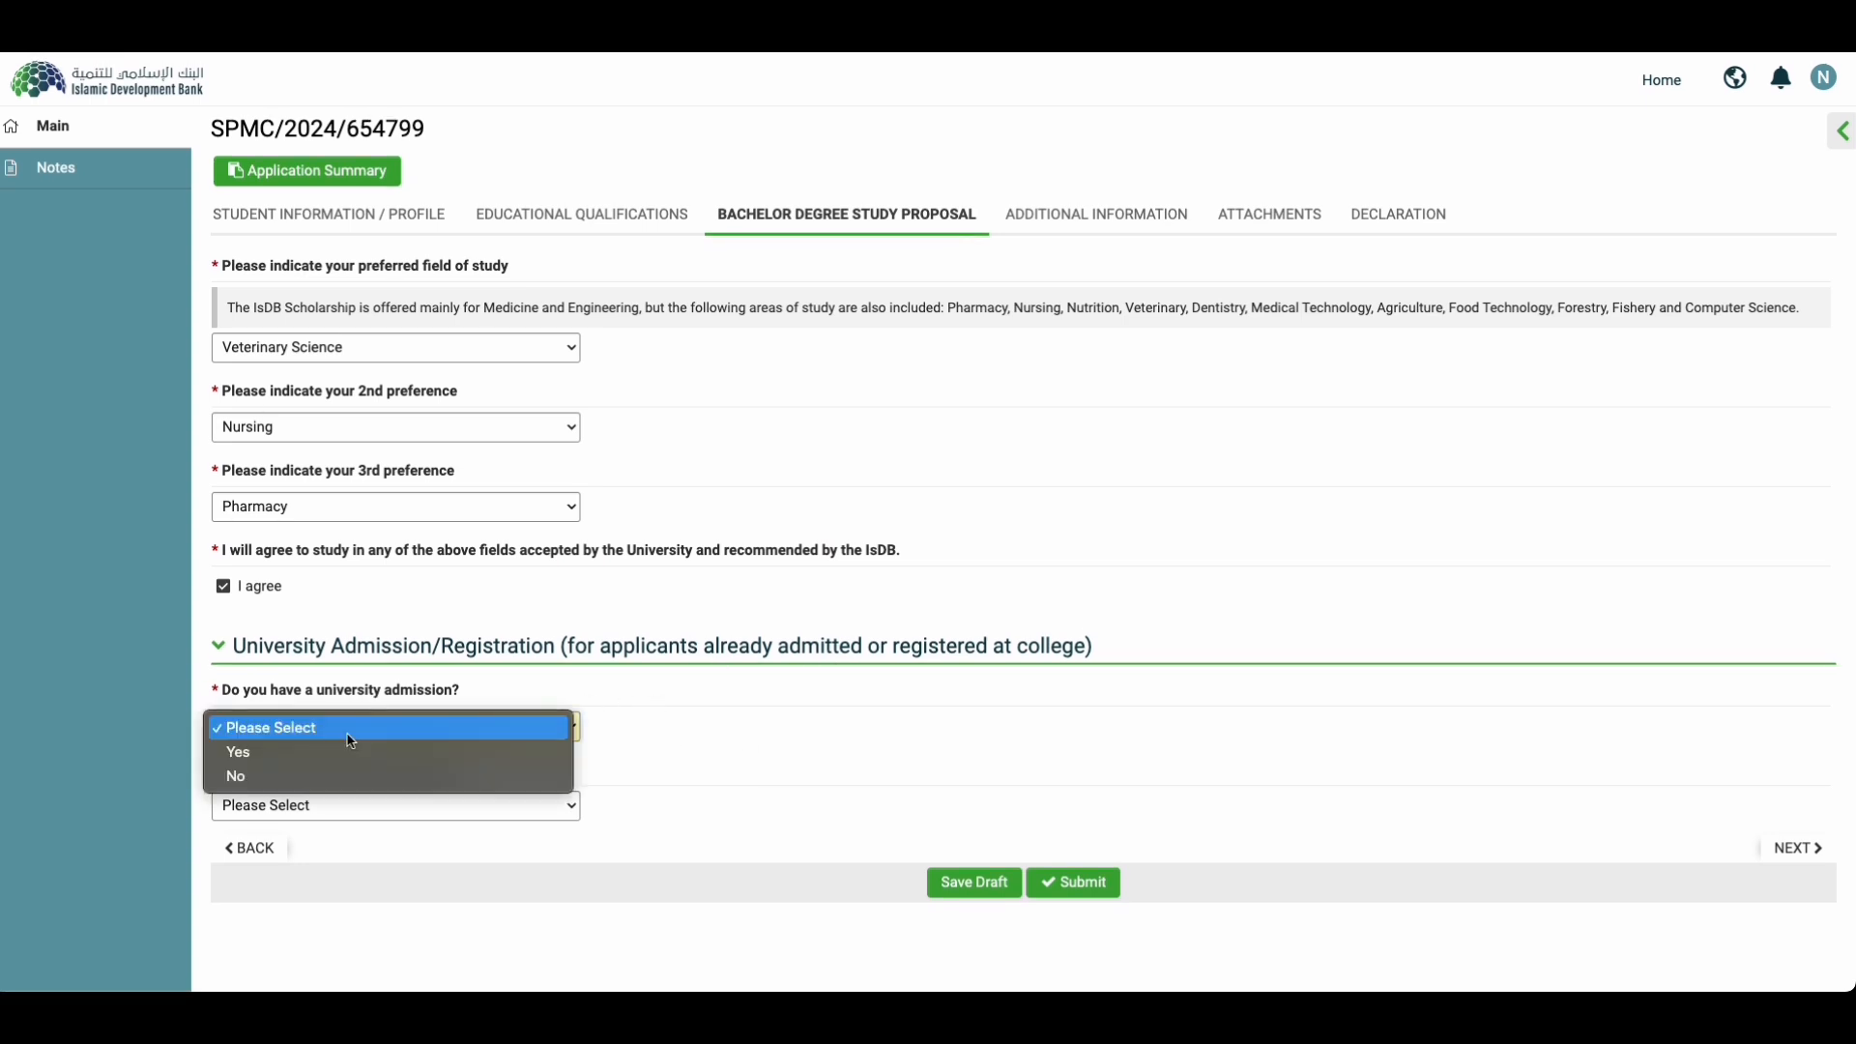
click(290, 762)
scroll(456, 942, down, 3)
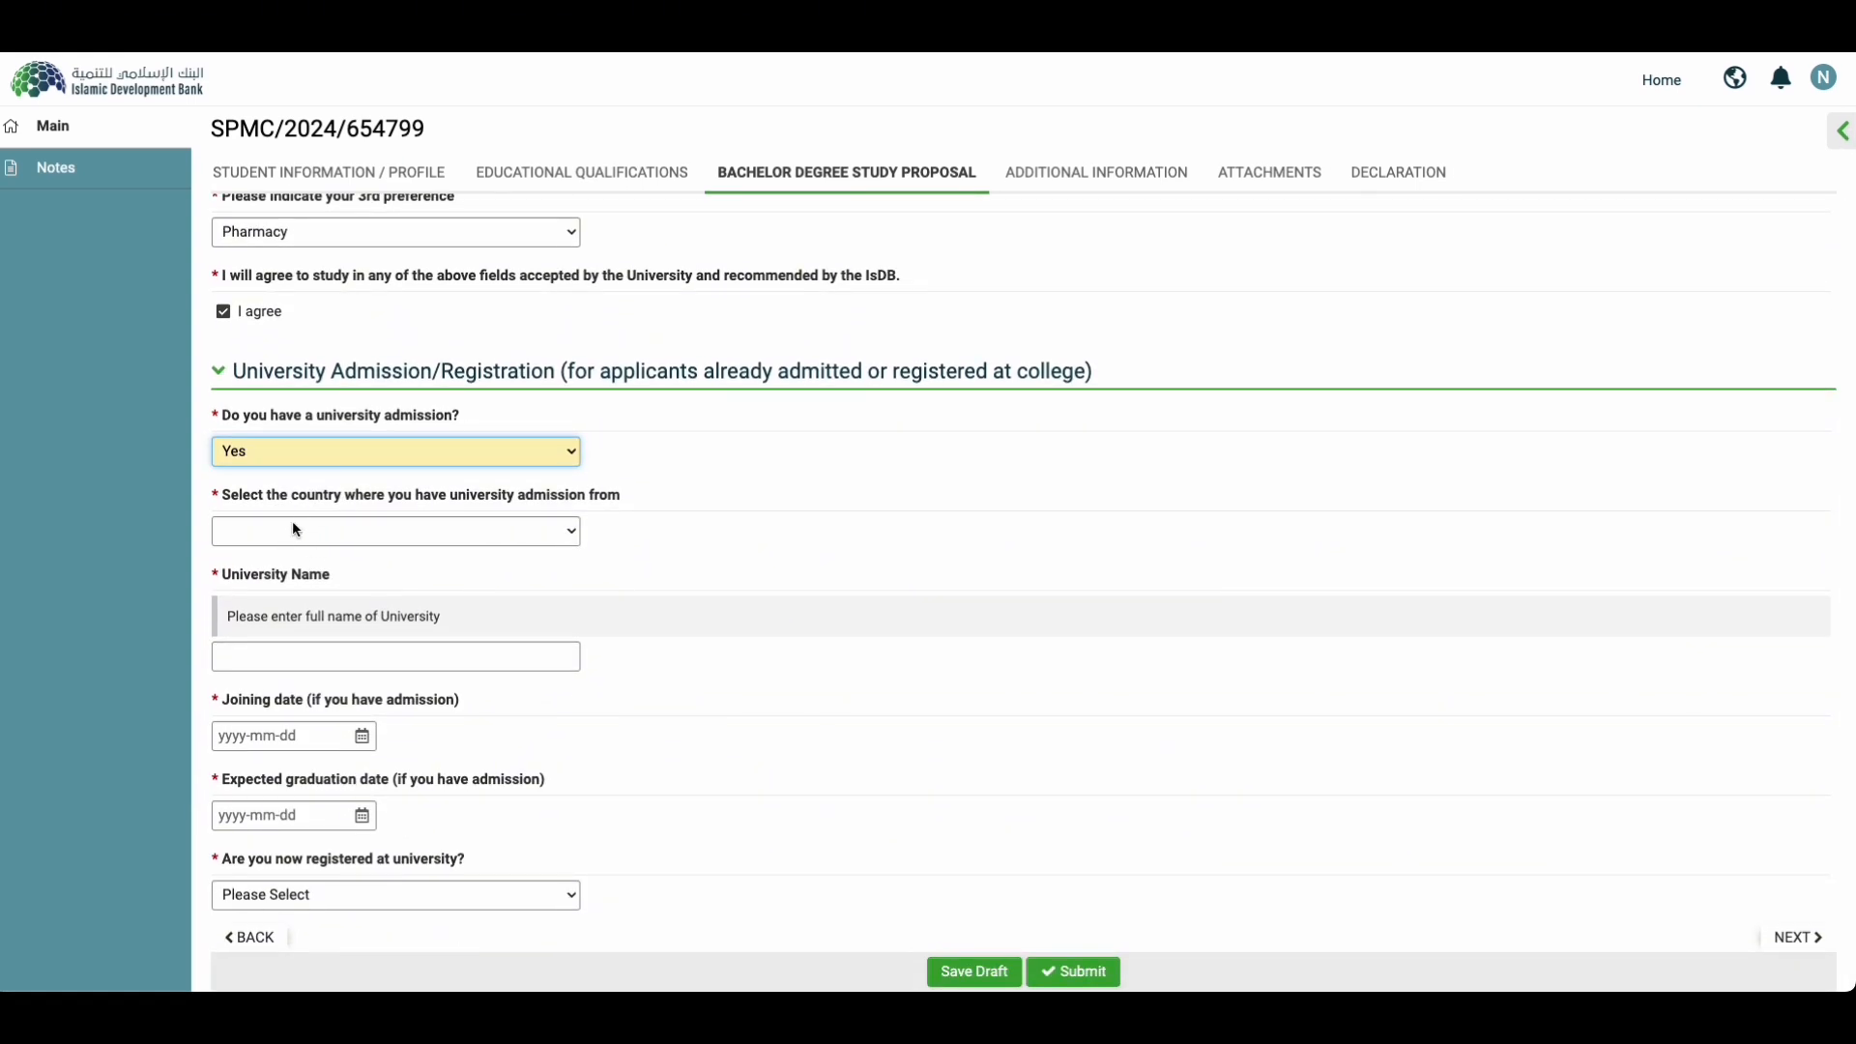
click(567, 544)
click(613, 544)
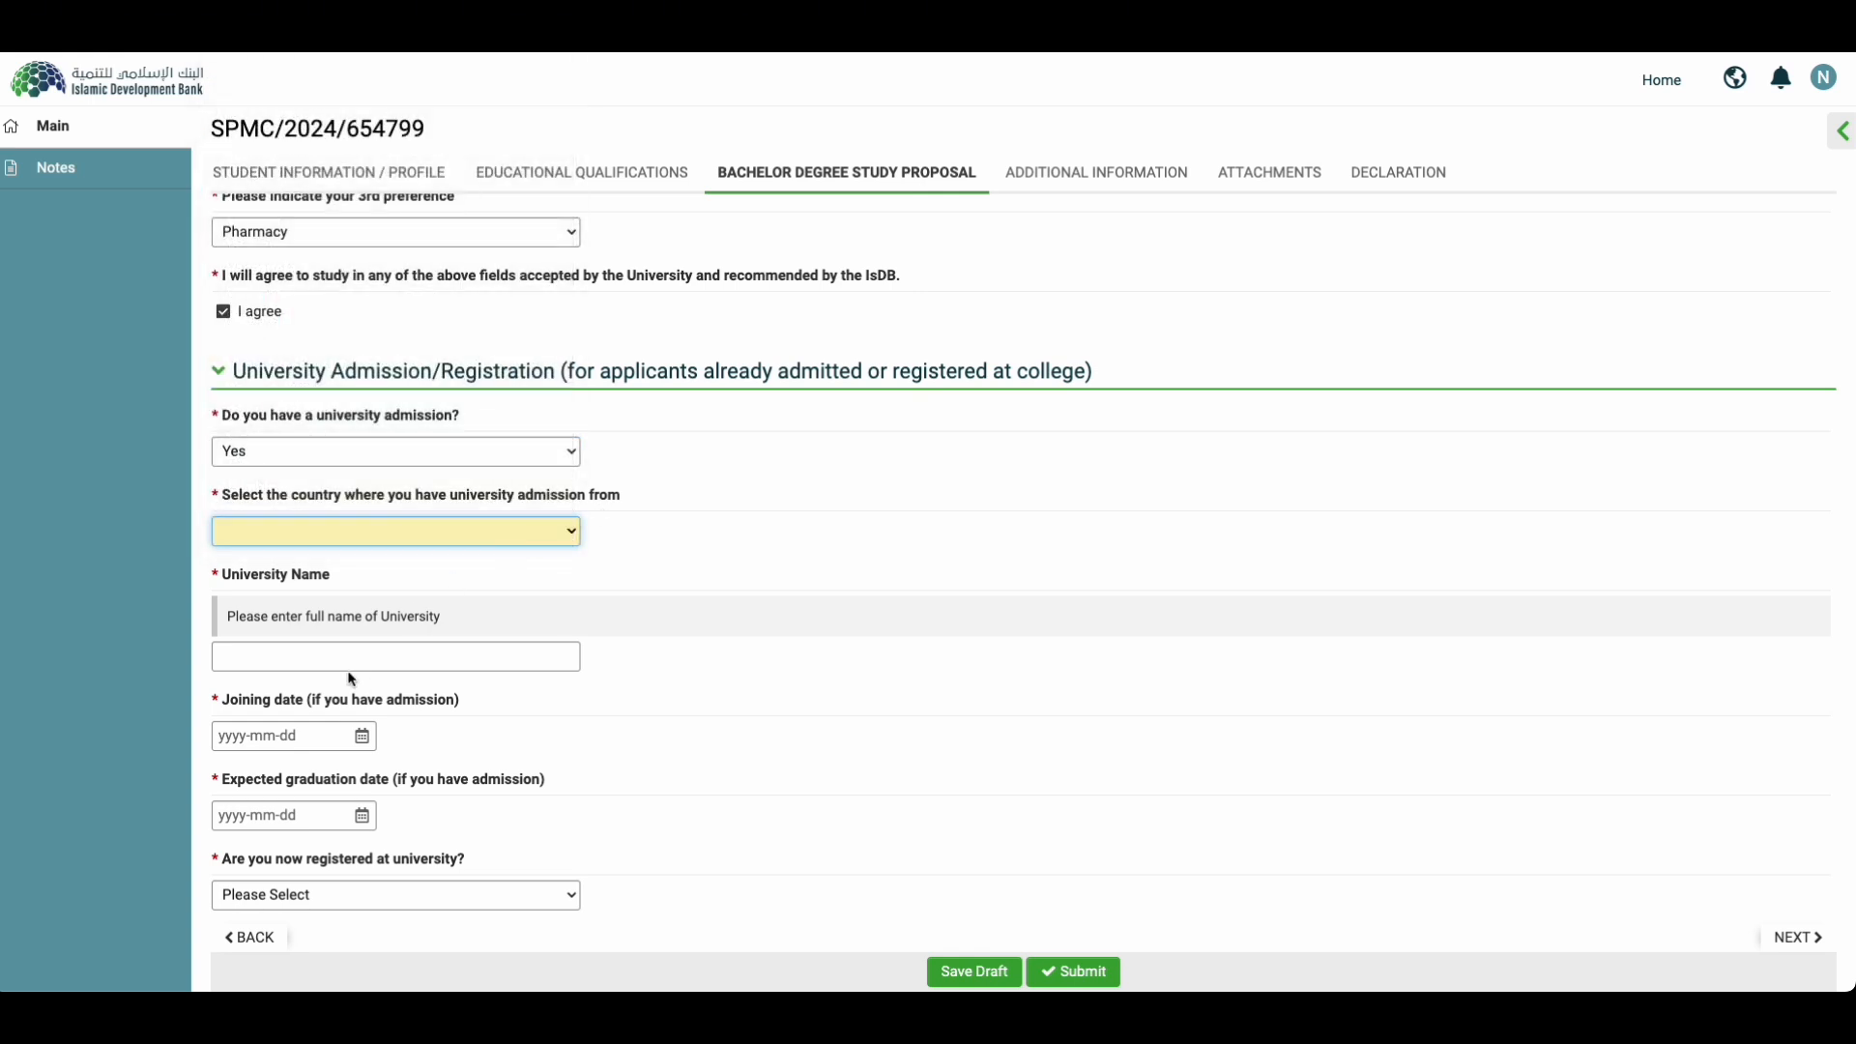
click(381, 657)
scroll(340, 737, down, 1)
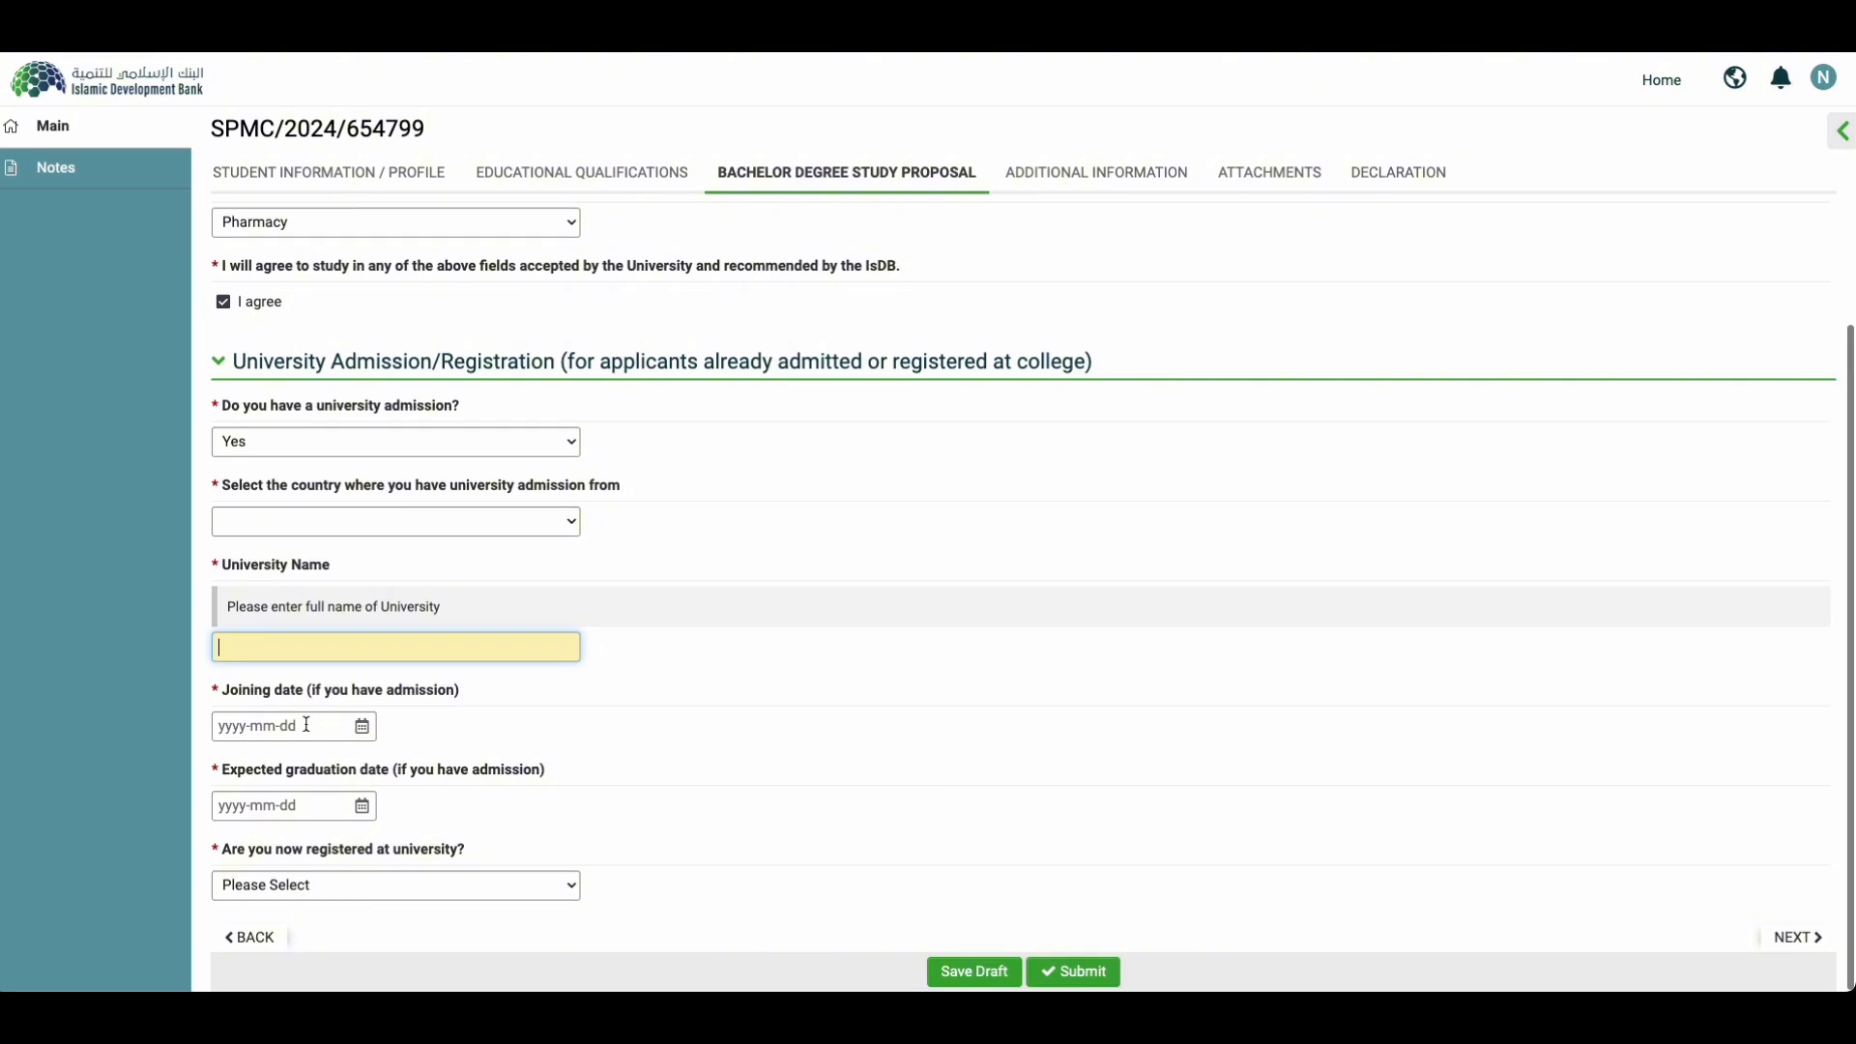
click(326, 726)
click(502, 756)
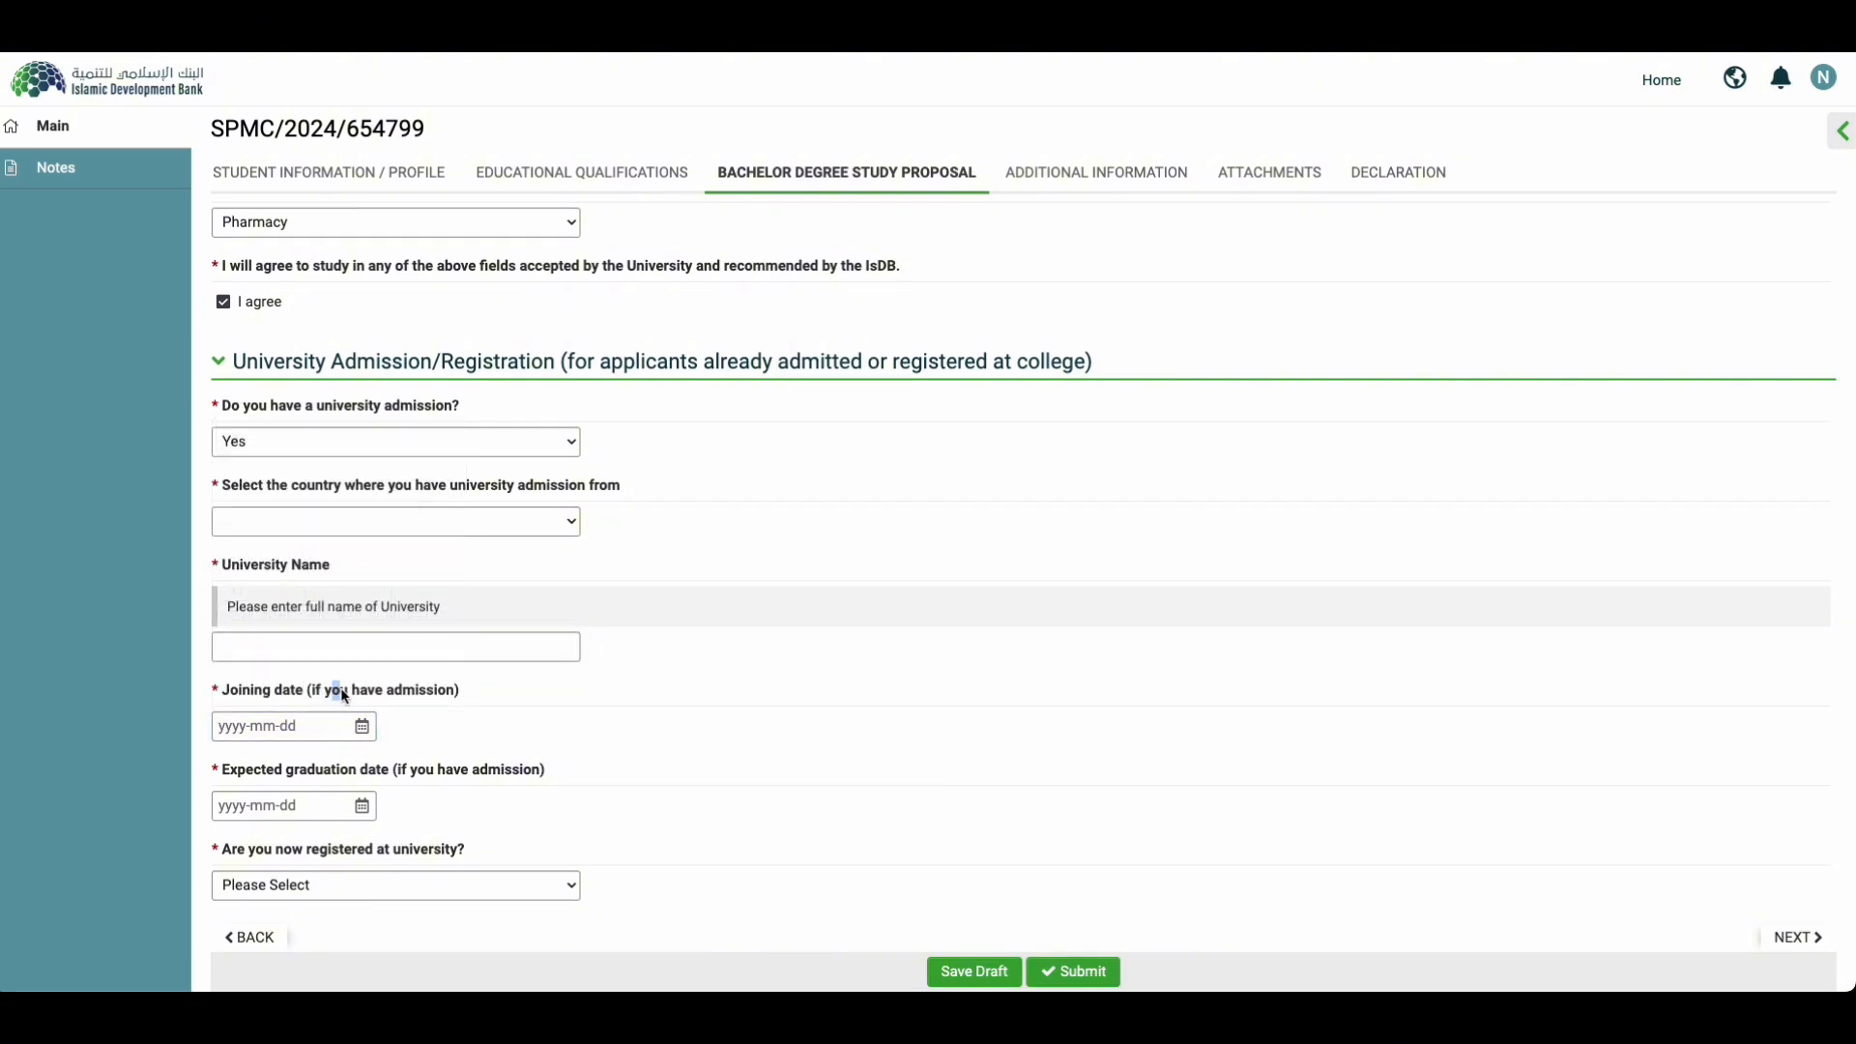
click(339, 693)
click(333, 692)
Step: Answer Yes to being registered at university and look over the study year options
click(438, 770)
click(460, 810)
click(381, 886)
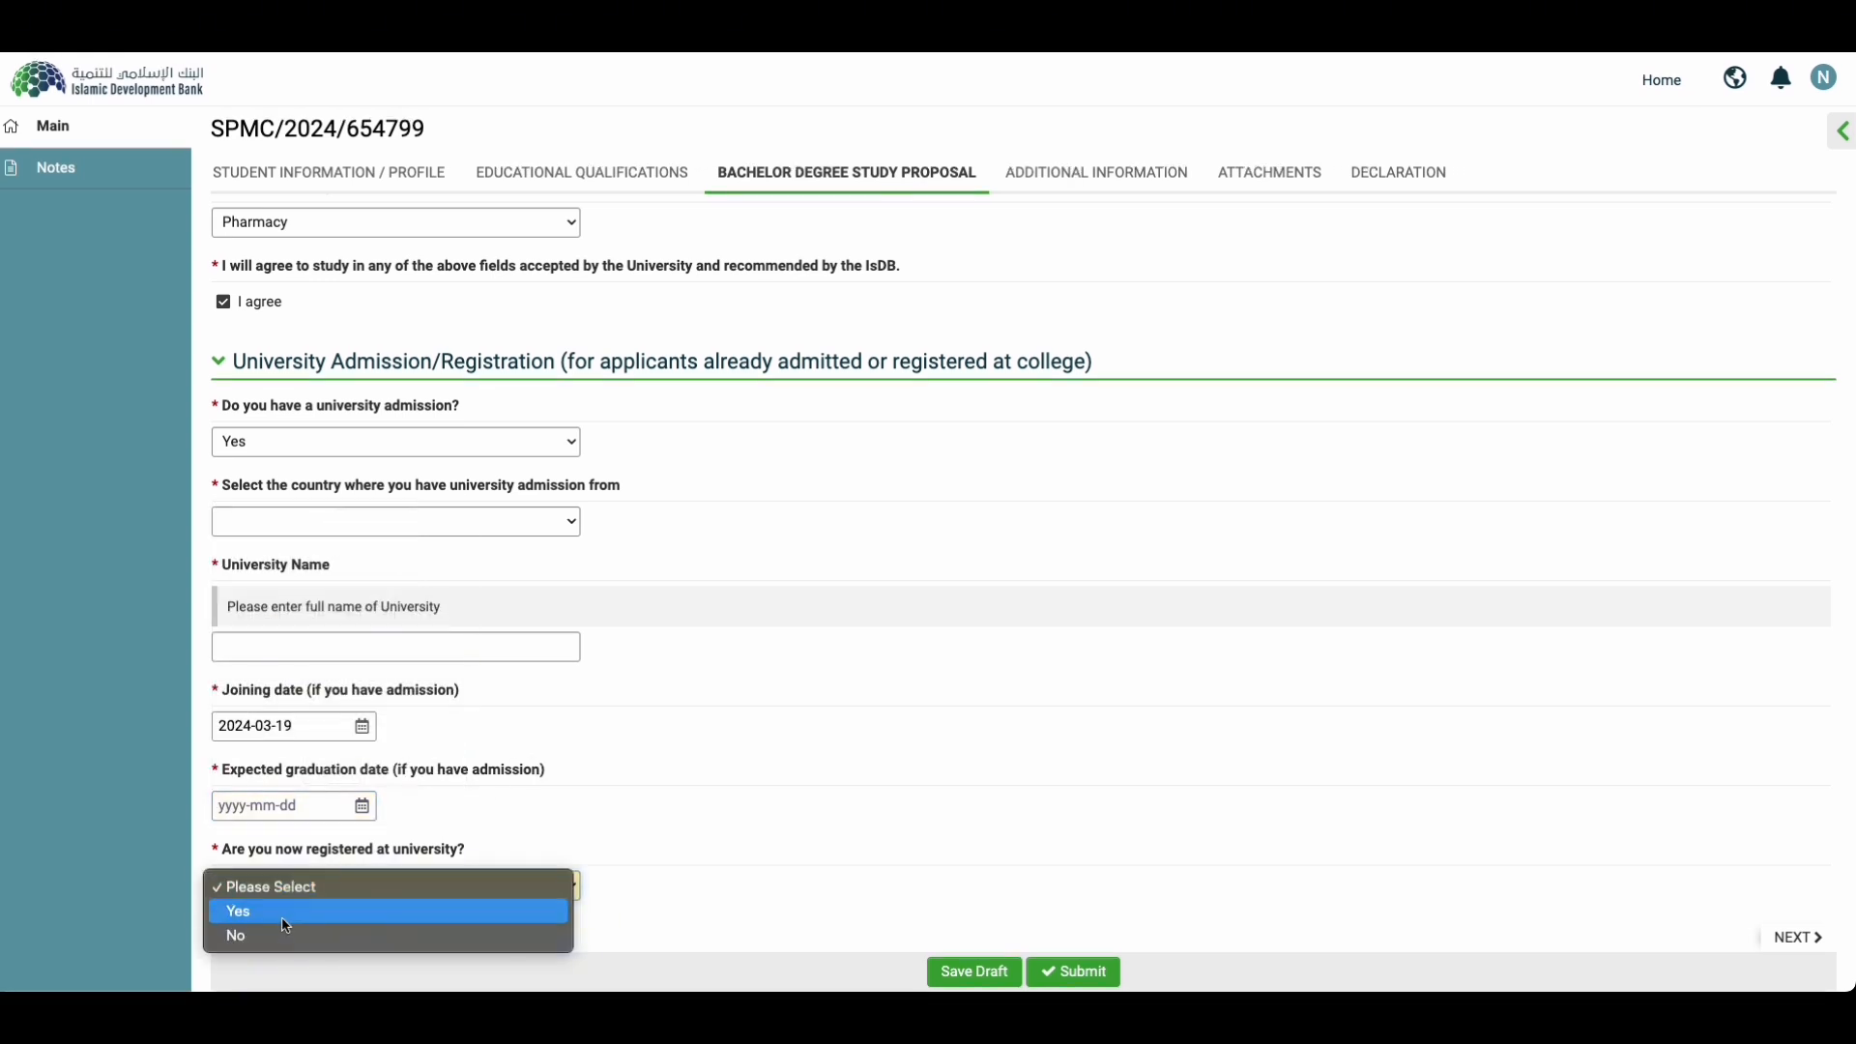
click(285, 921)
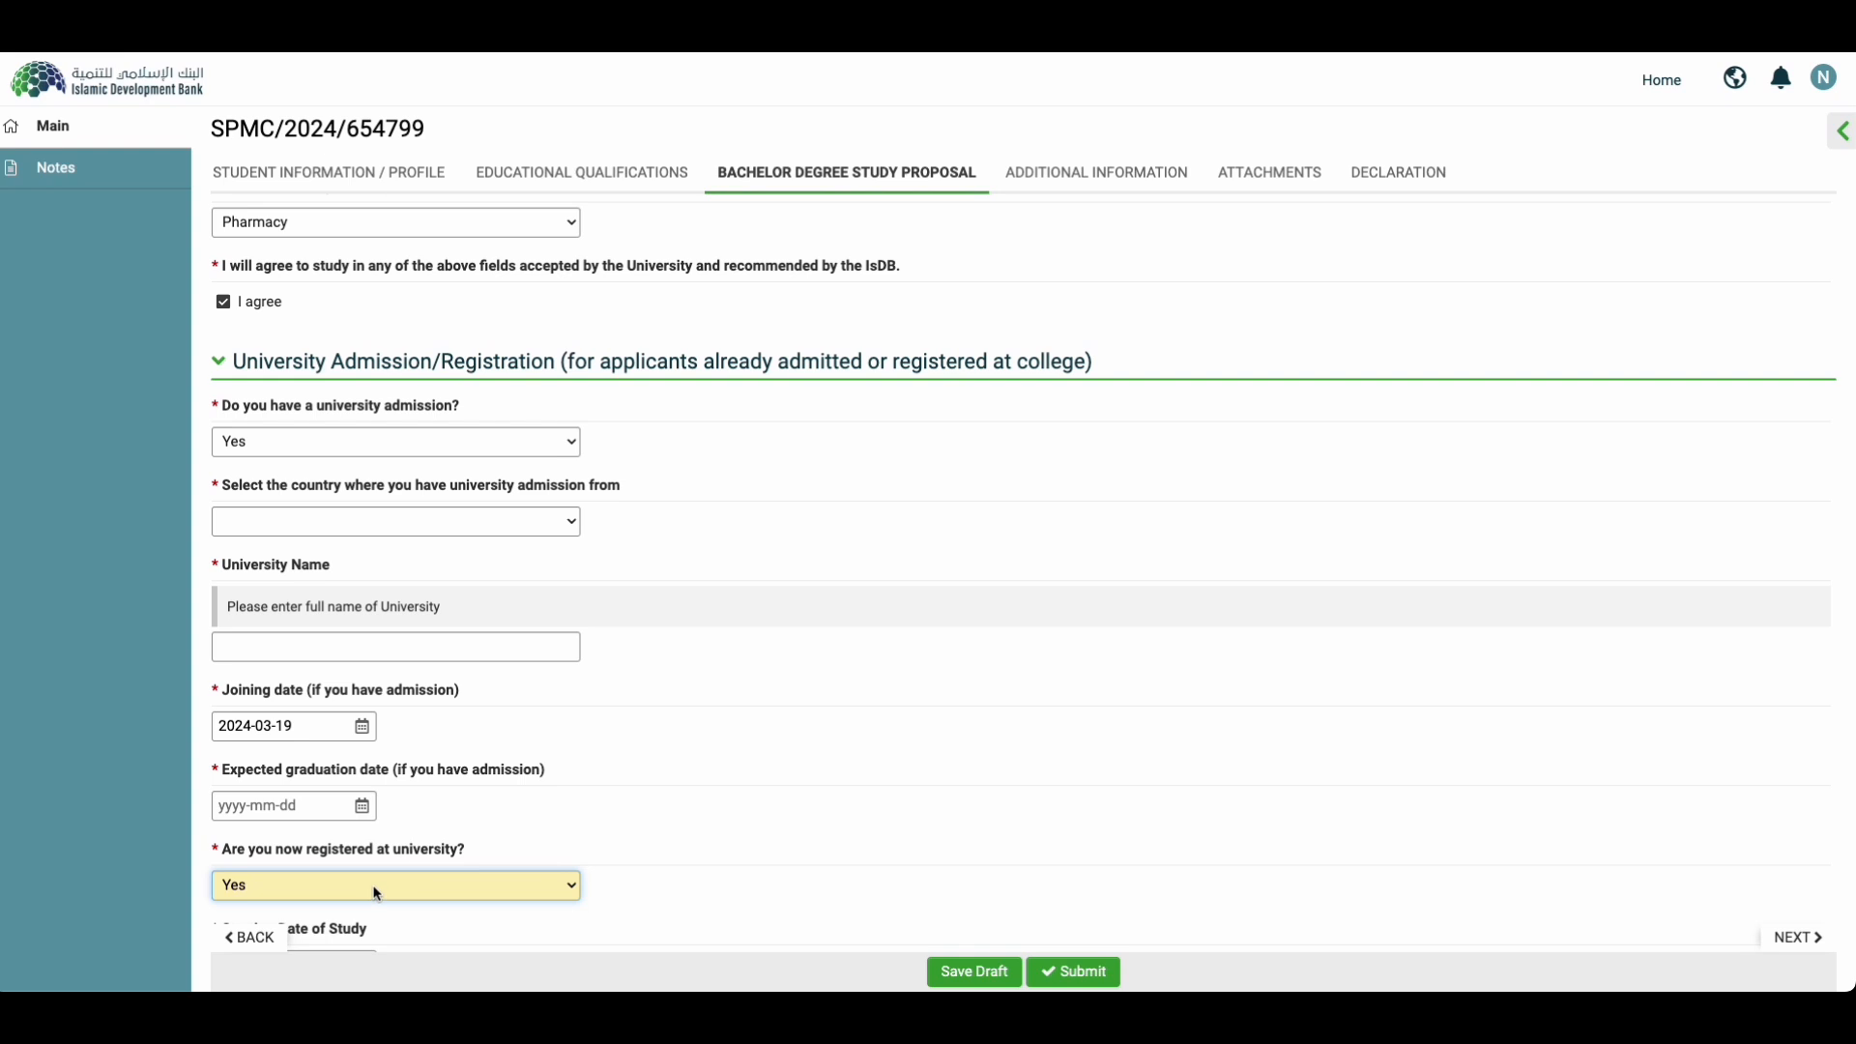
scroll(377, 893, down, 3)
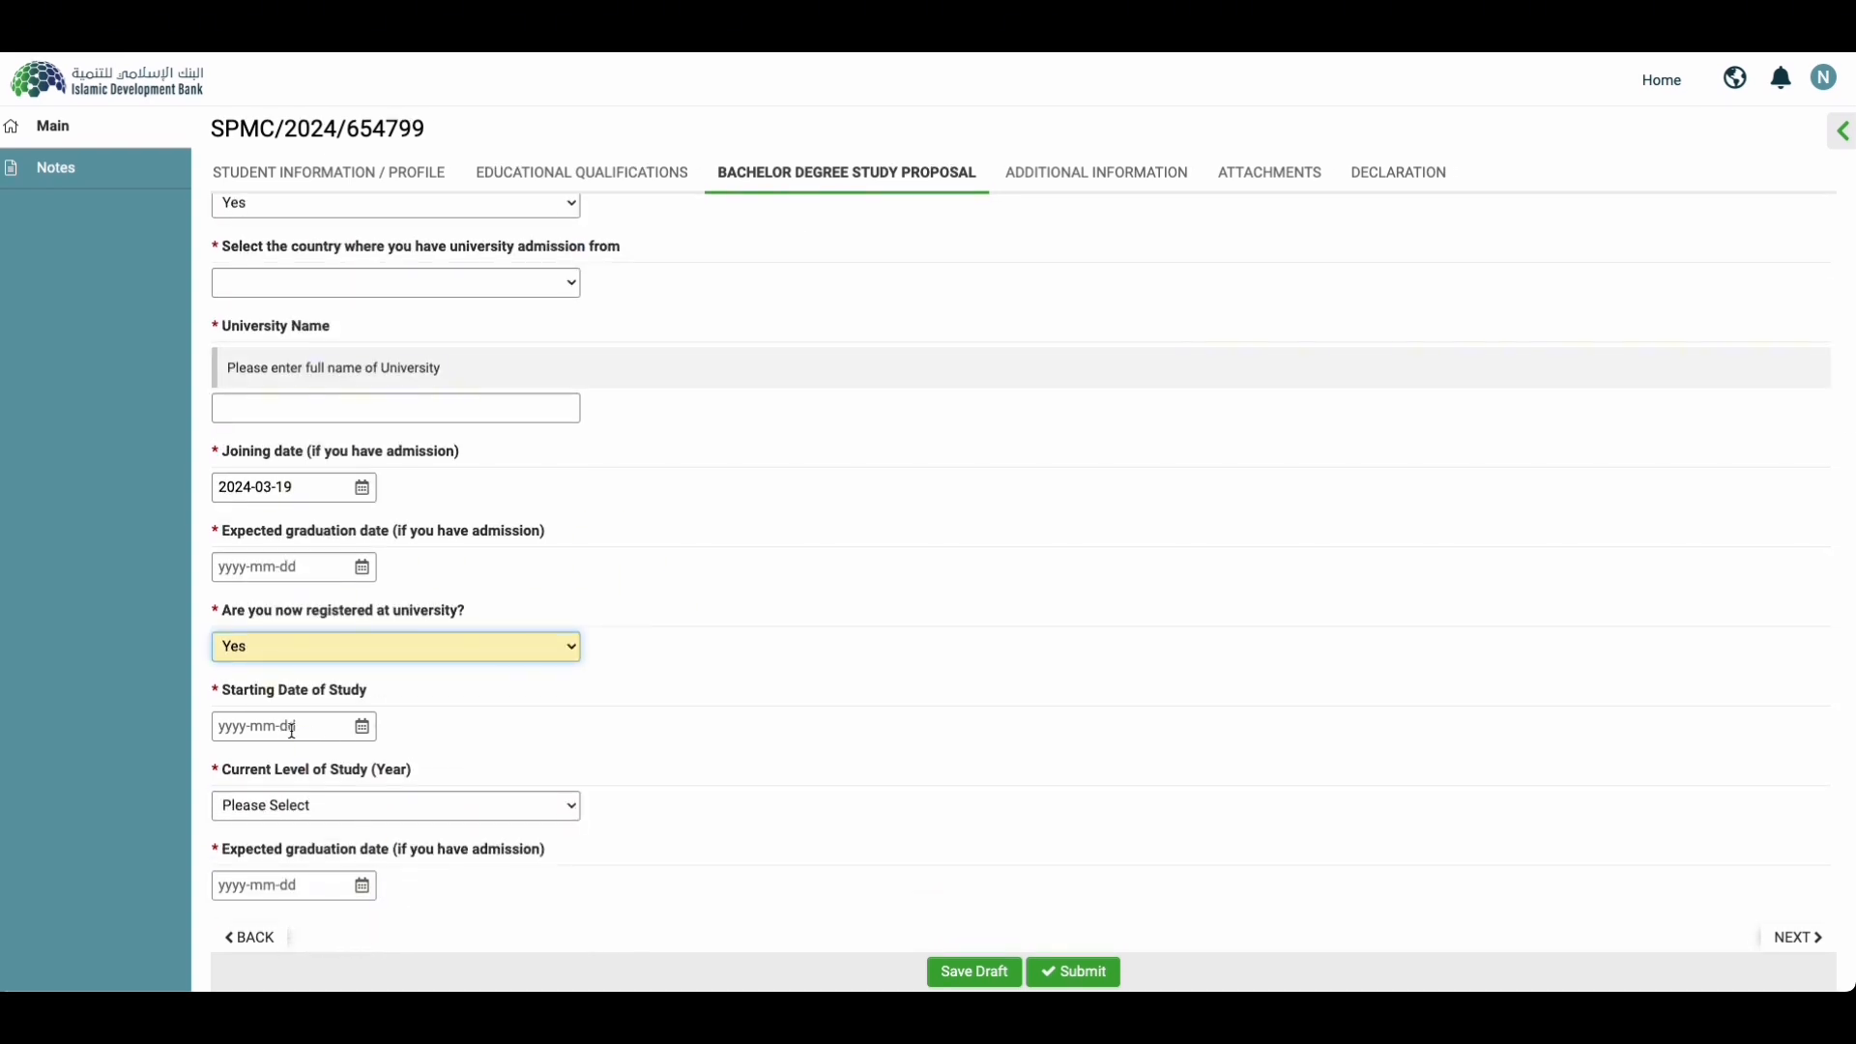
click(314, 811)
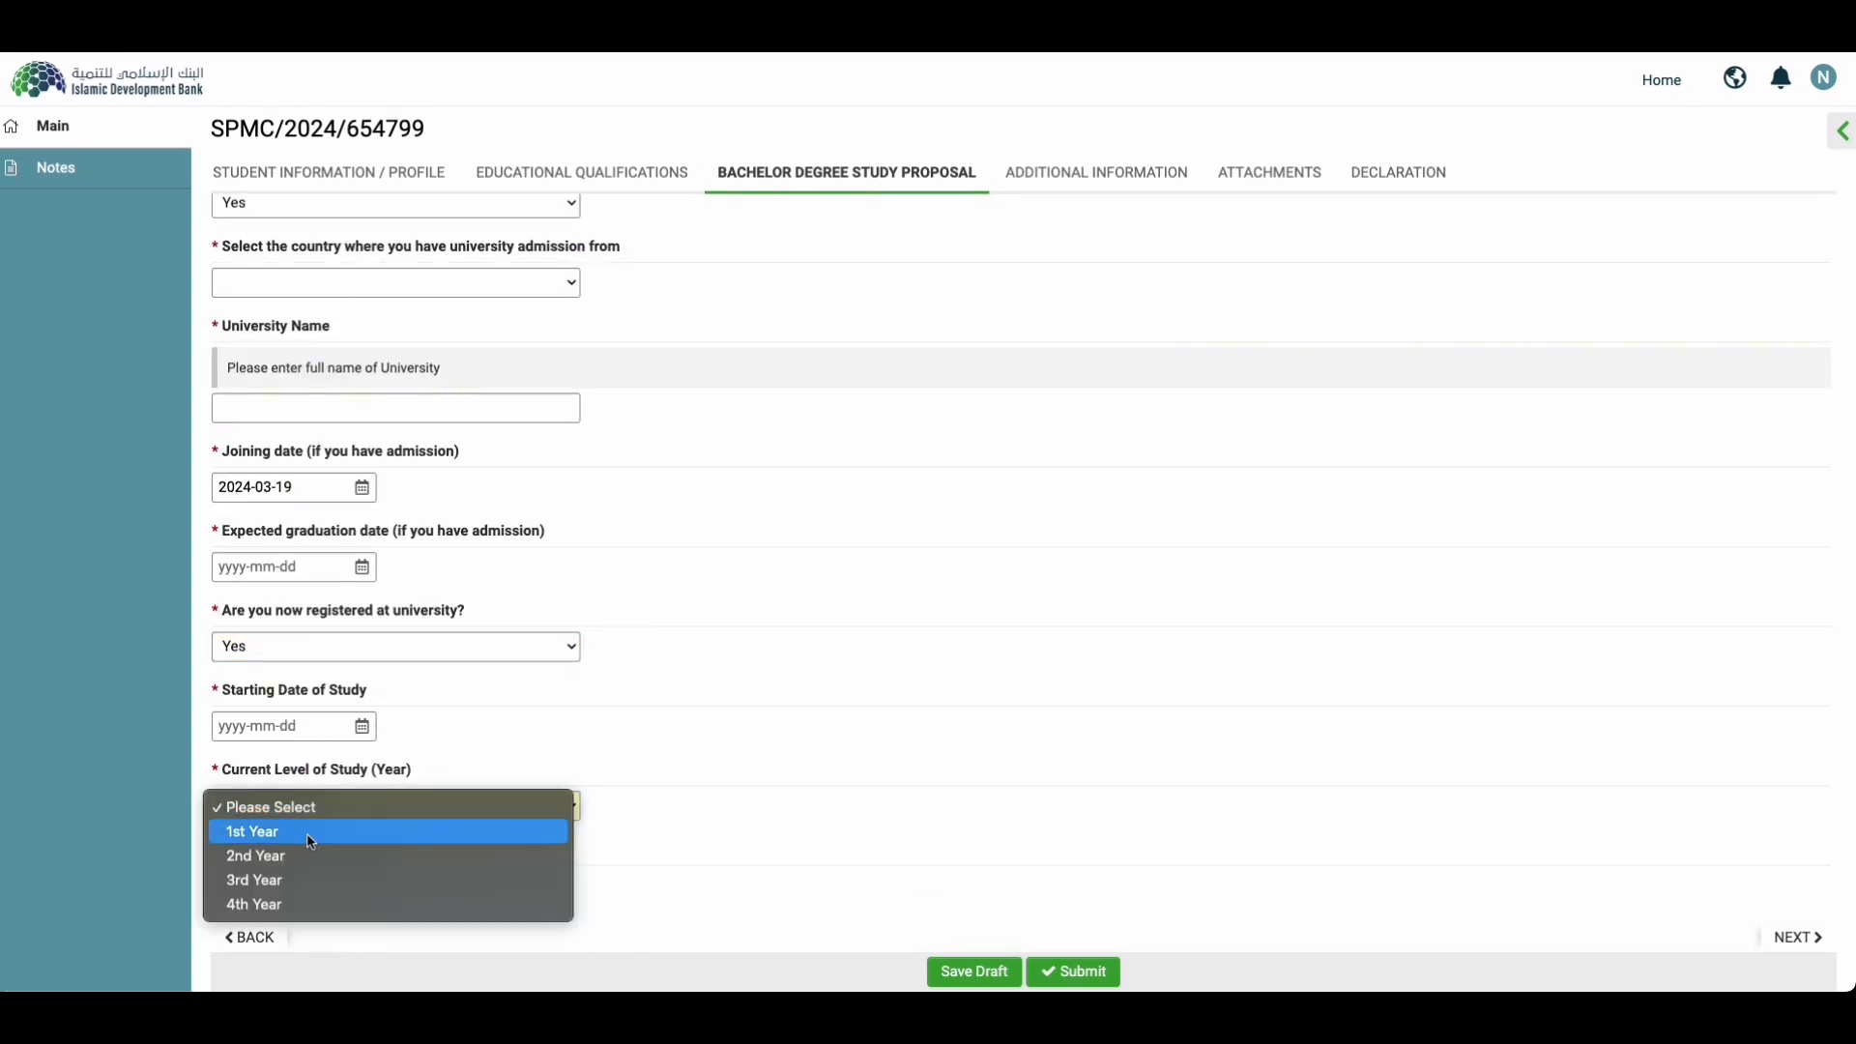
click(522, 709)
scroll(397, 812, up, 3)
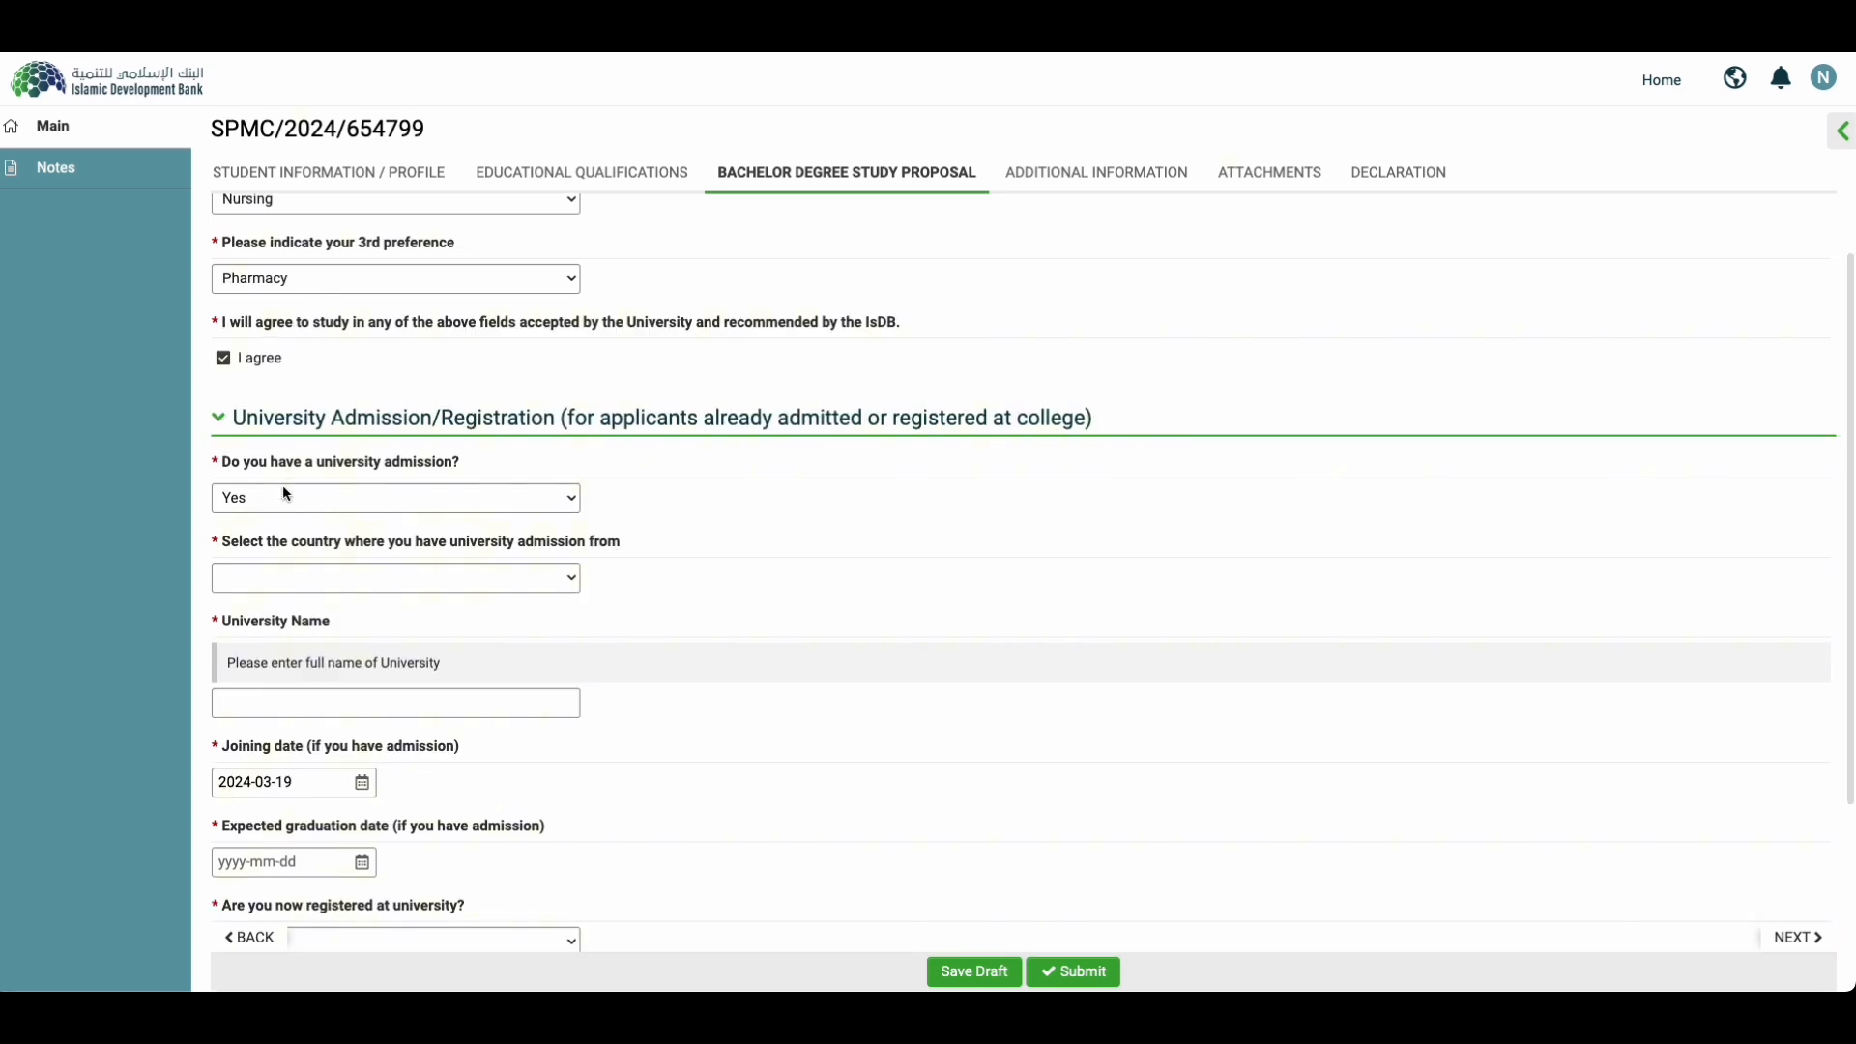
Step: Change both university admission and current registration to No, and save the draft
click(289, 492)
click(269, 527)
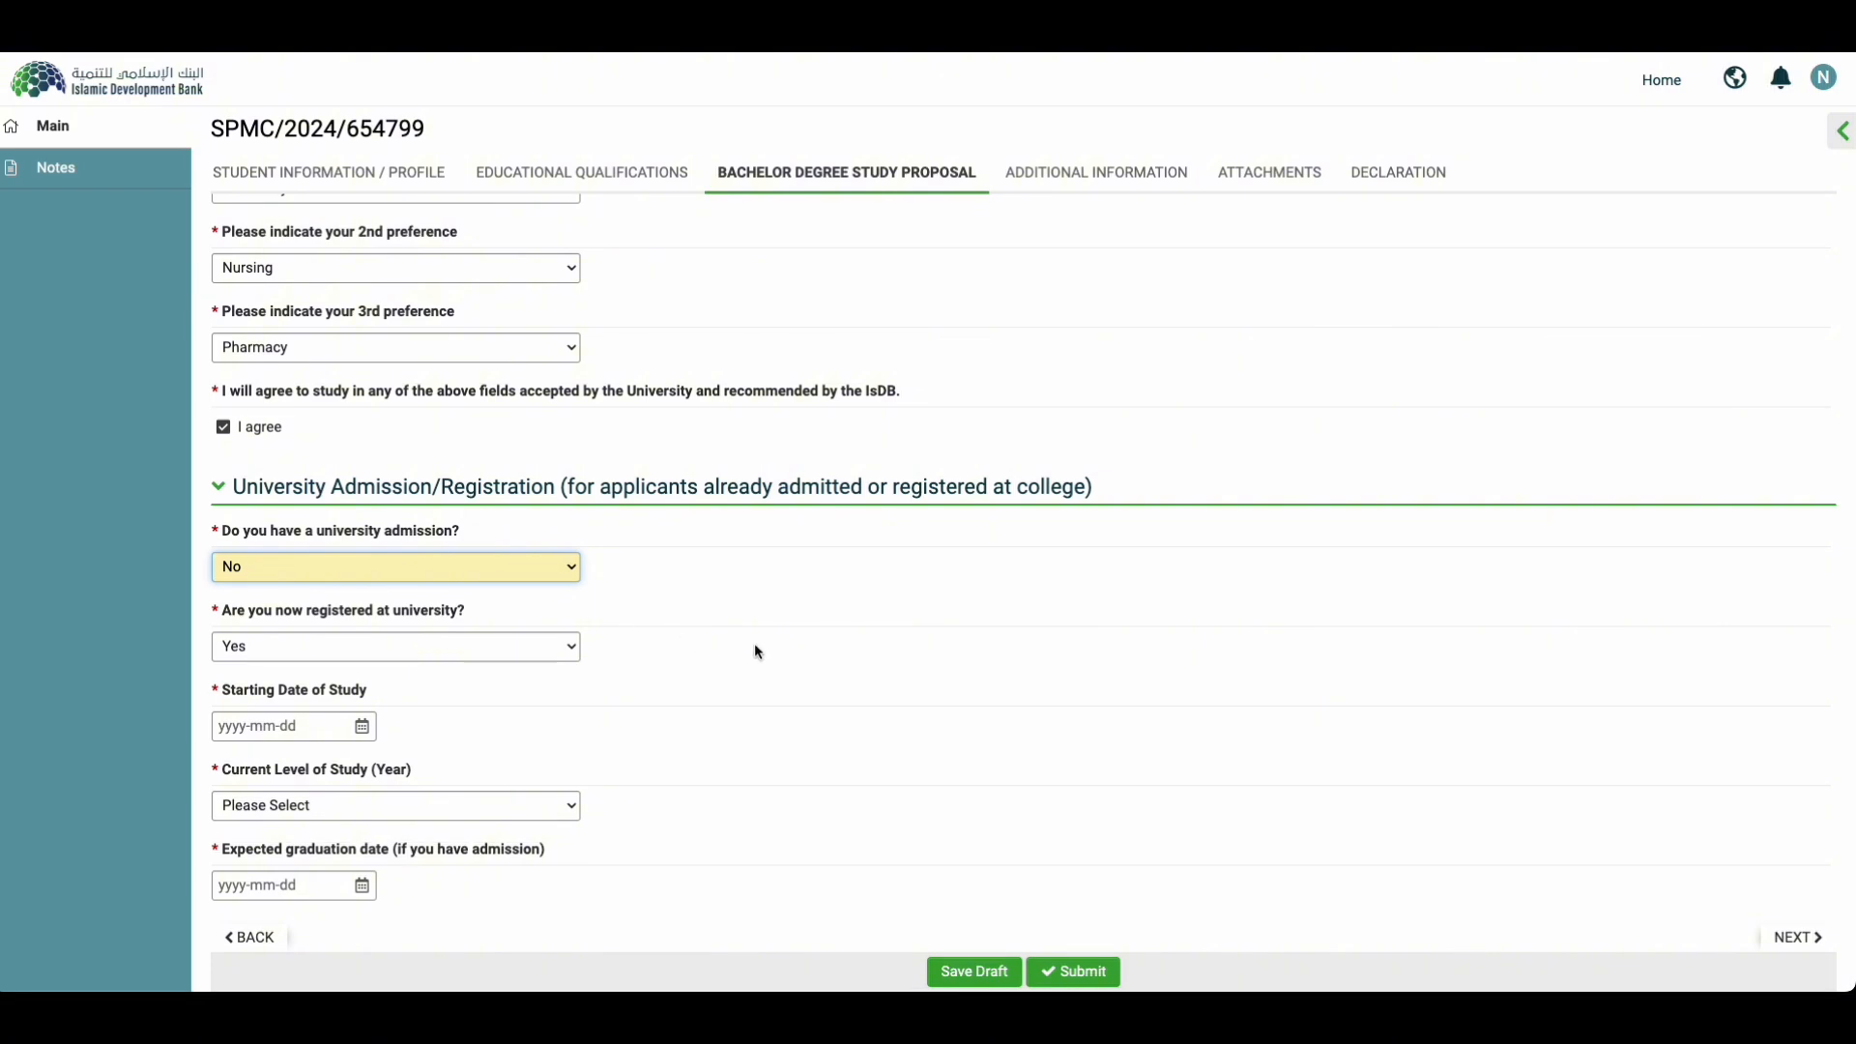
scroll(398, 601, up, 2)
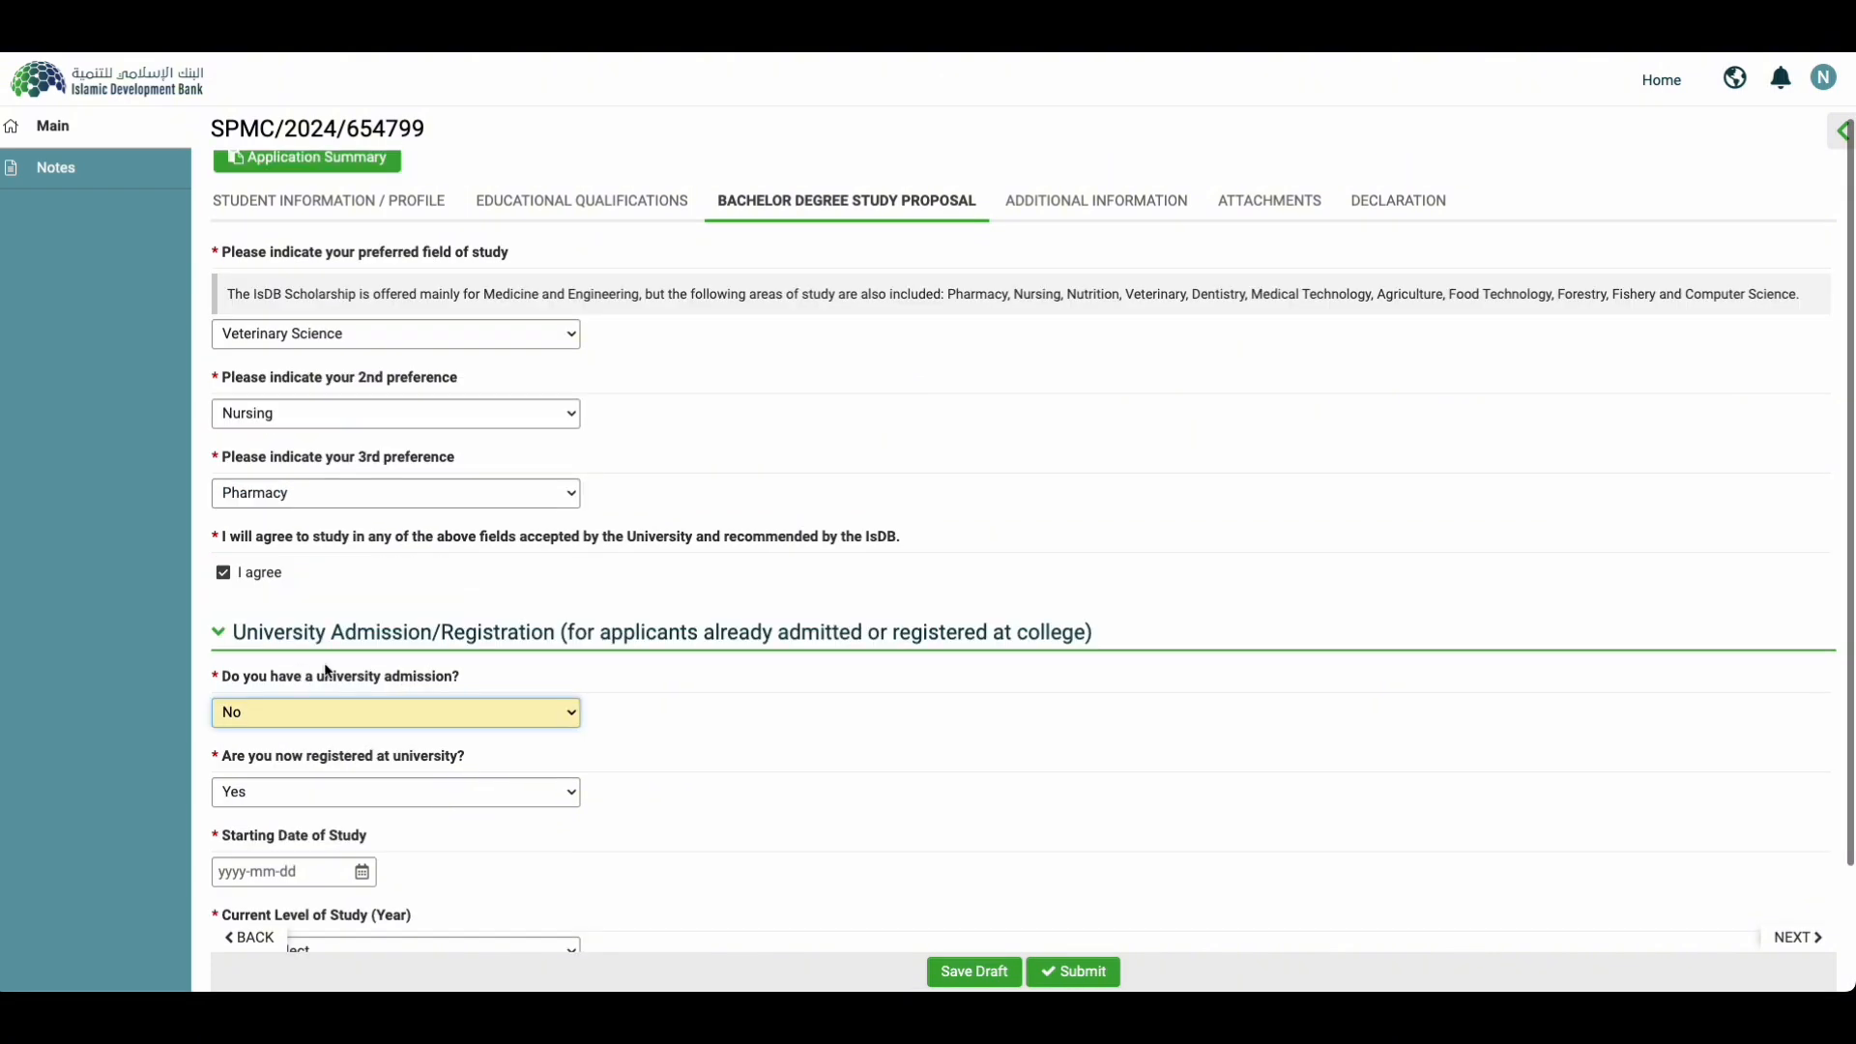
click(423, 802)
click(396, 817)
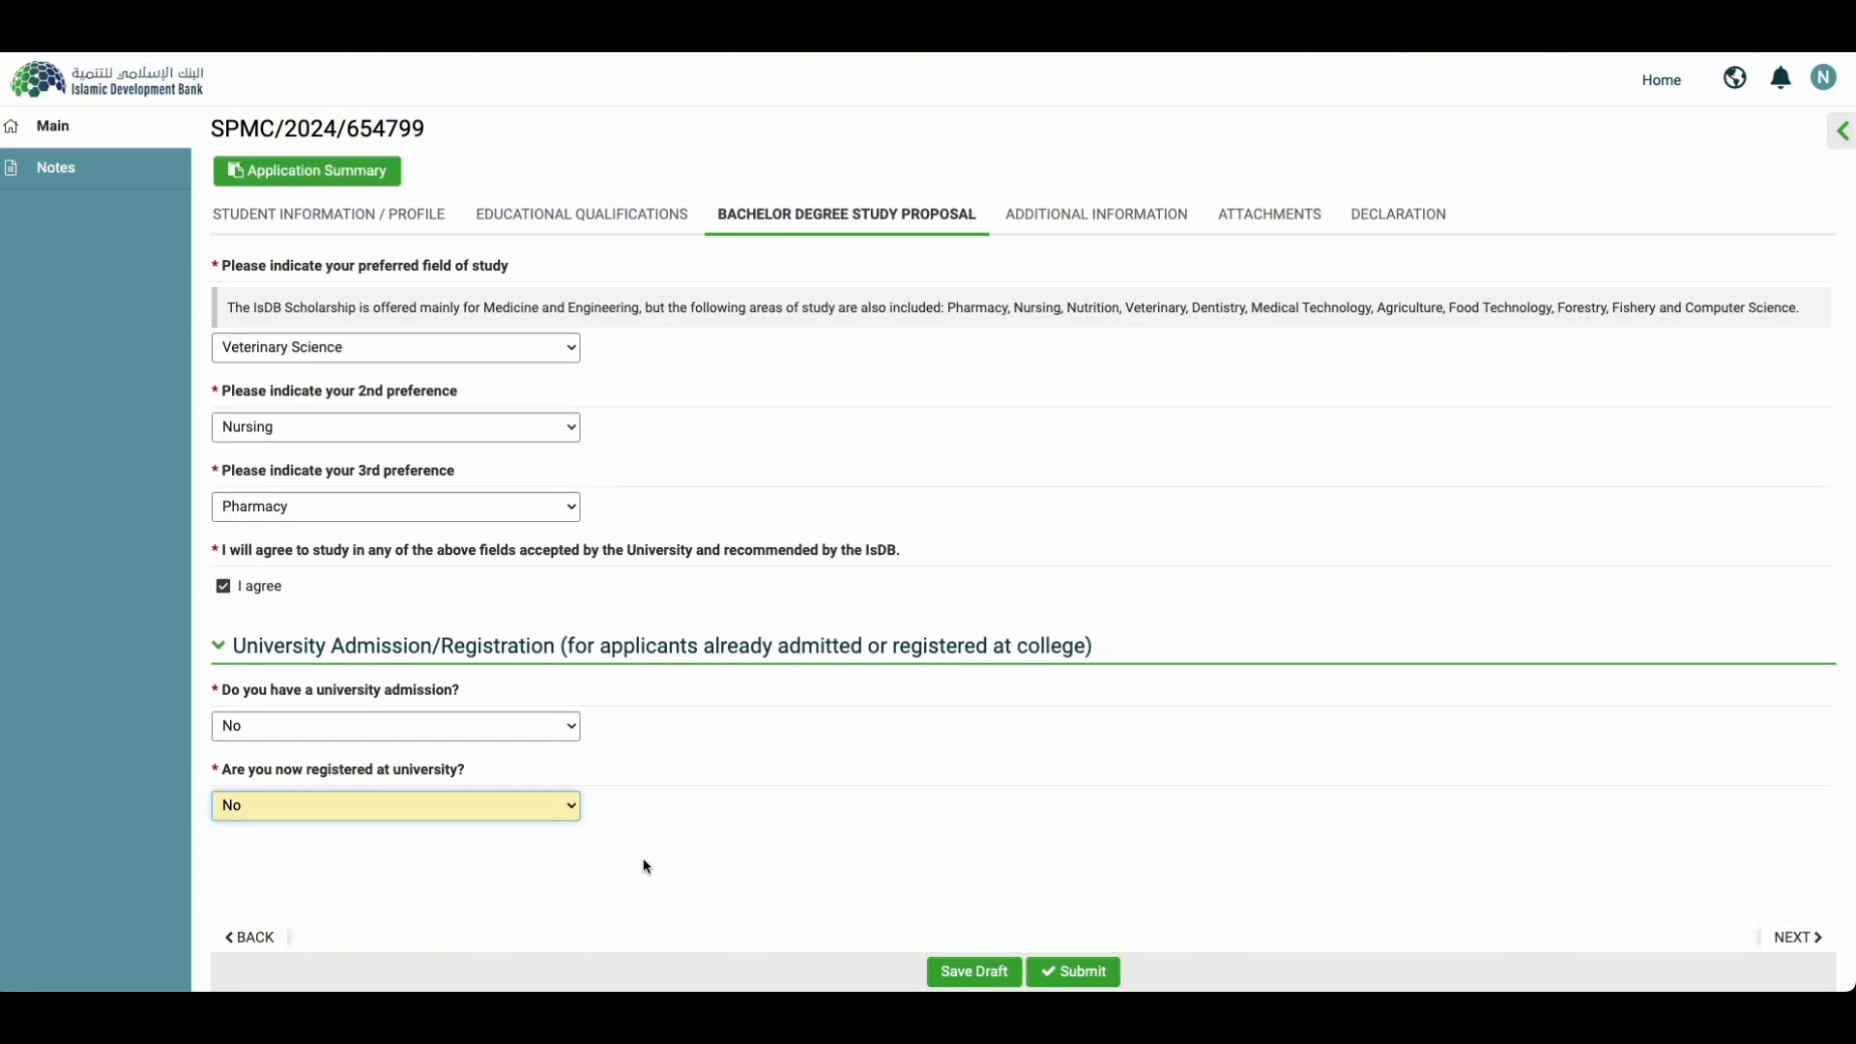
click(982, 977)
click(978, 975)
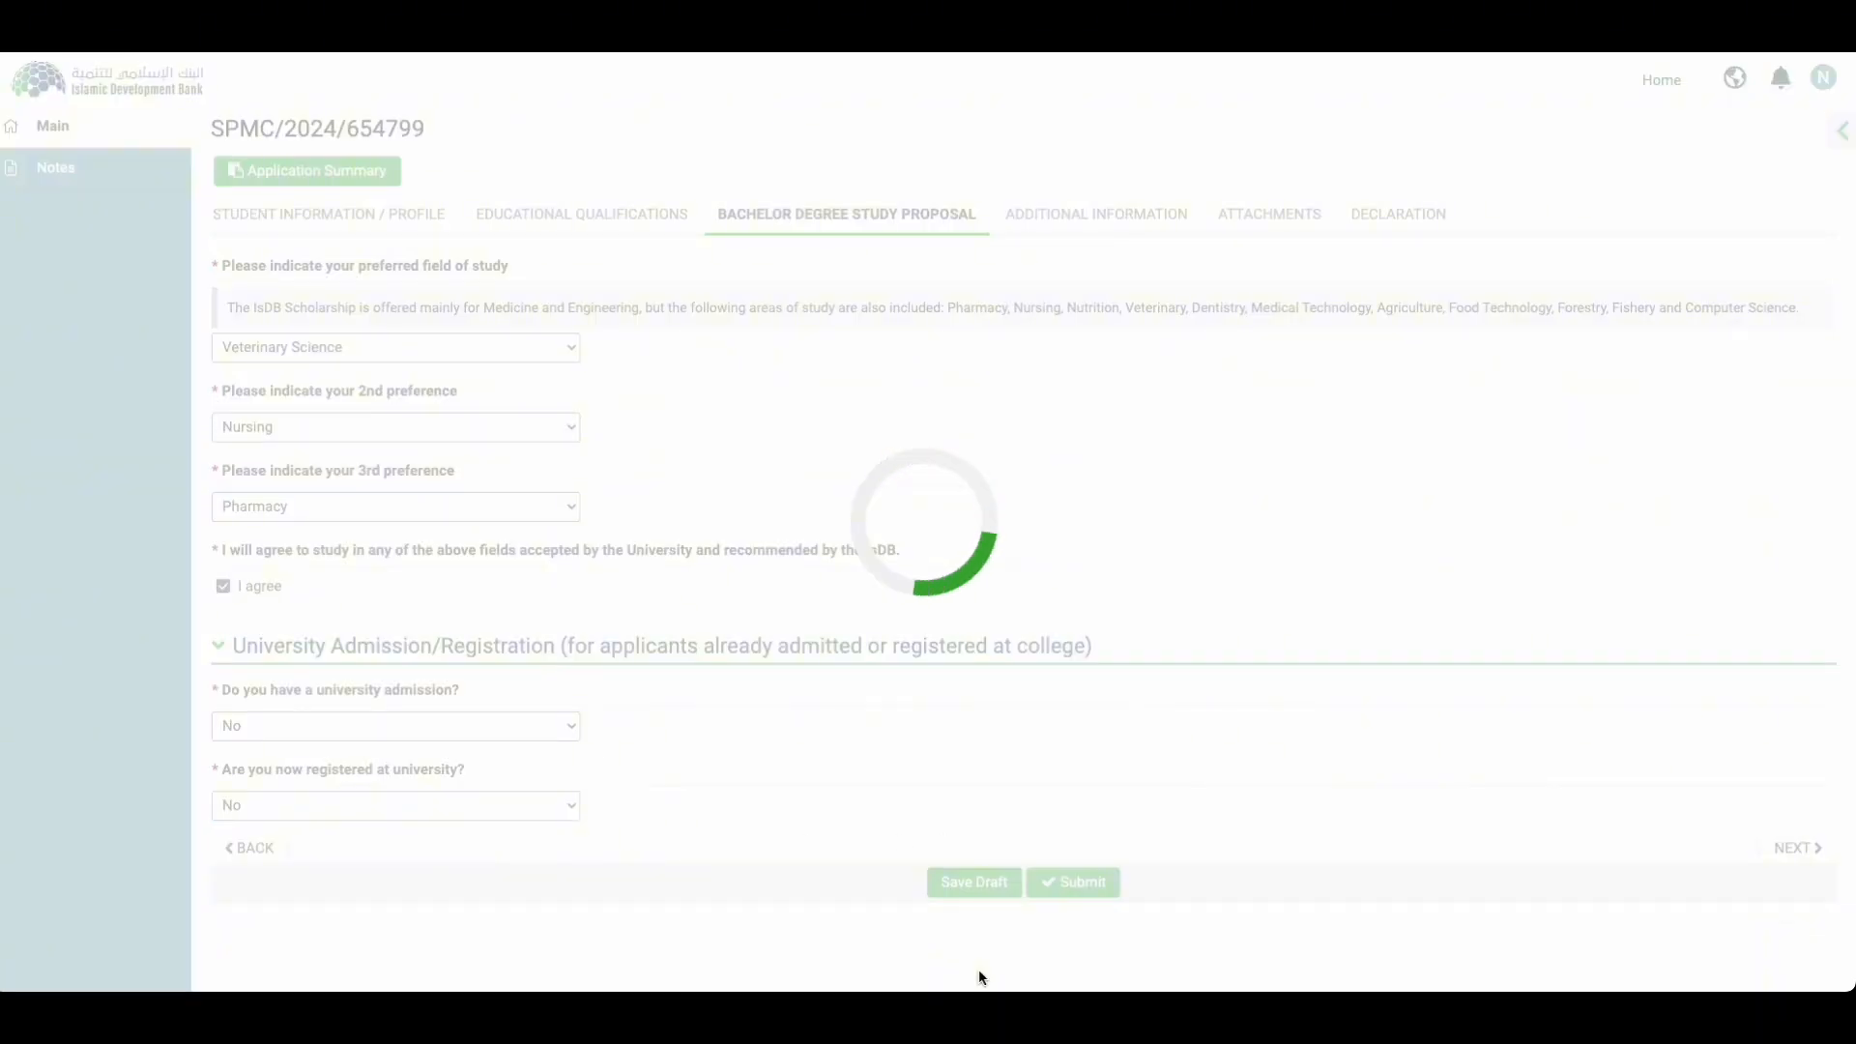
Step: In Additional Information, answer No to travel restrictions, special physical needs and annual income
click(1050, 226)
click(406, 347)
click(345, 399)
click(370, 429)
click(364, 476)
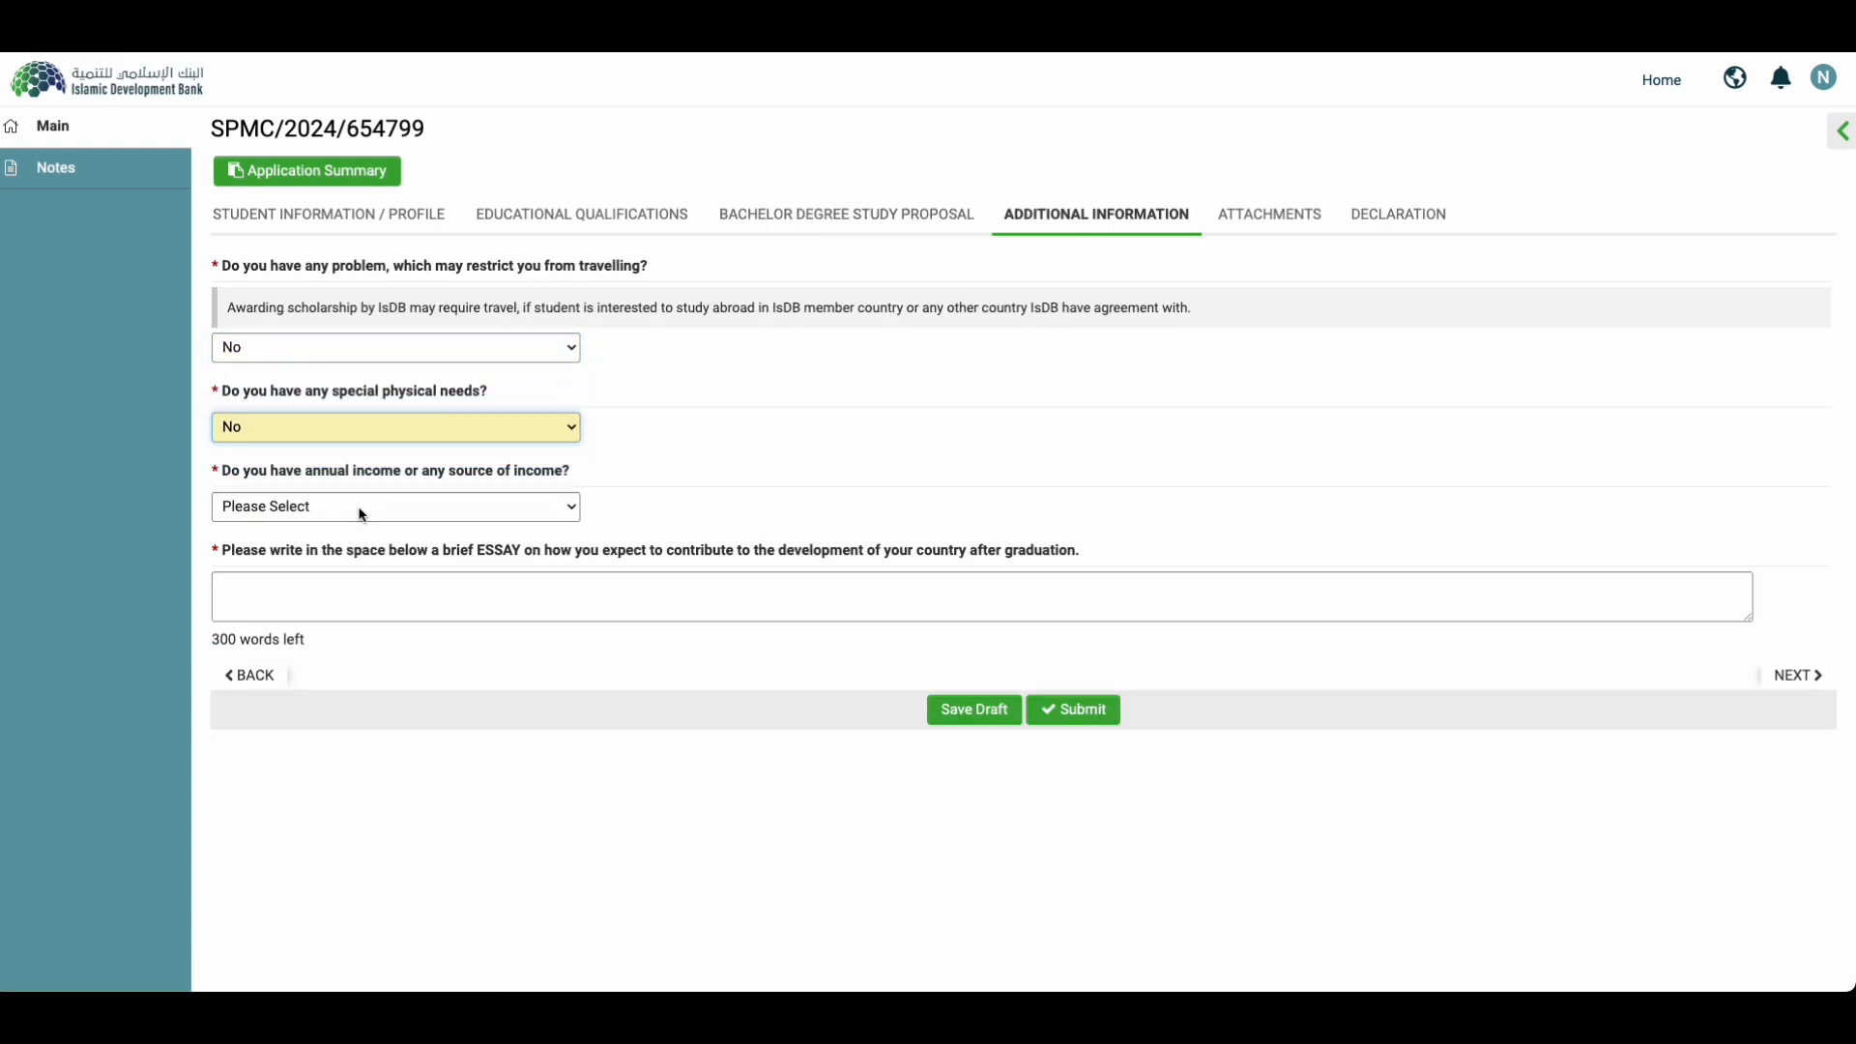
click(362, 515)
click(331, 555)
Step: Try Yes on the three questions, restore all to No, and place the cursor in the essay box
click(344, 428)
click(344, 431)
click(325, 347)
click(319, 323)
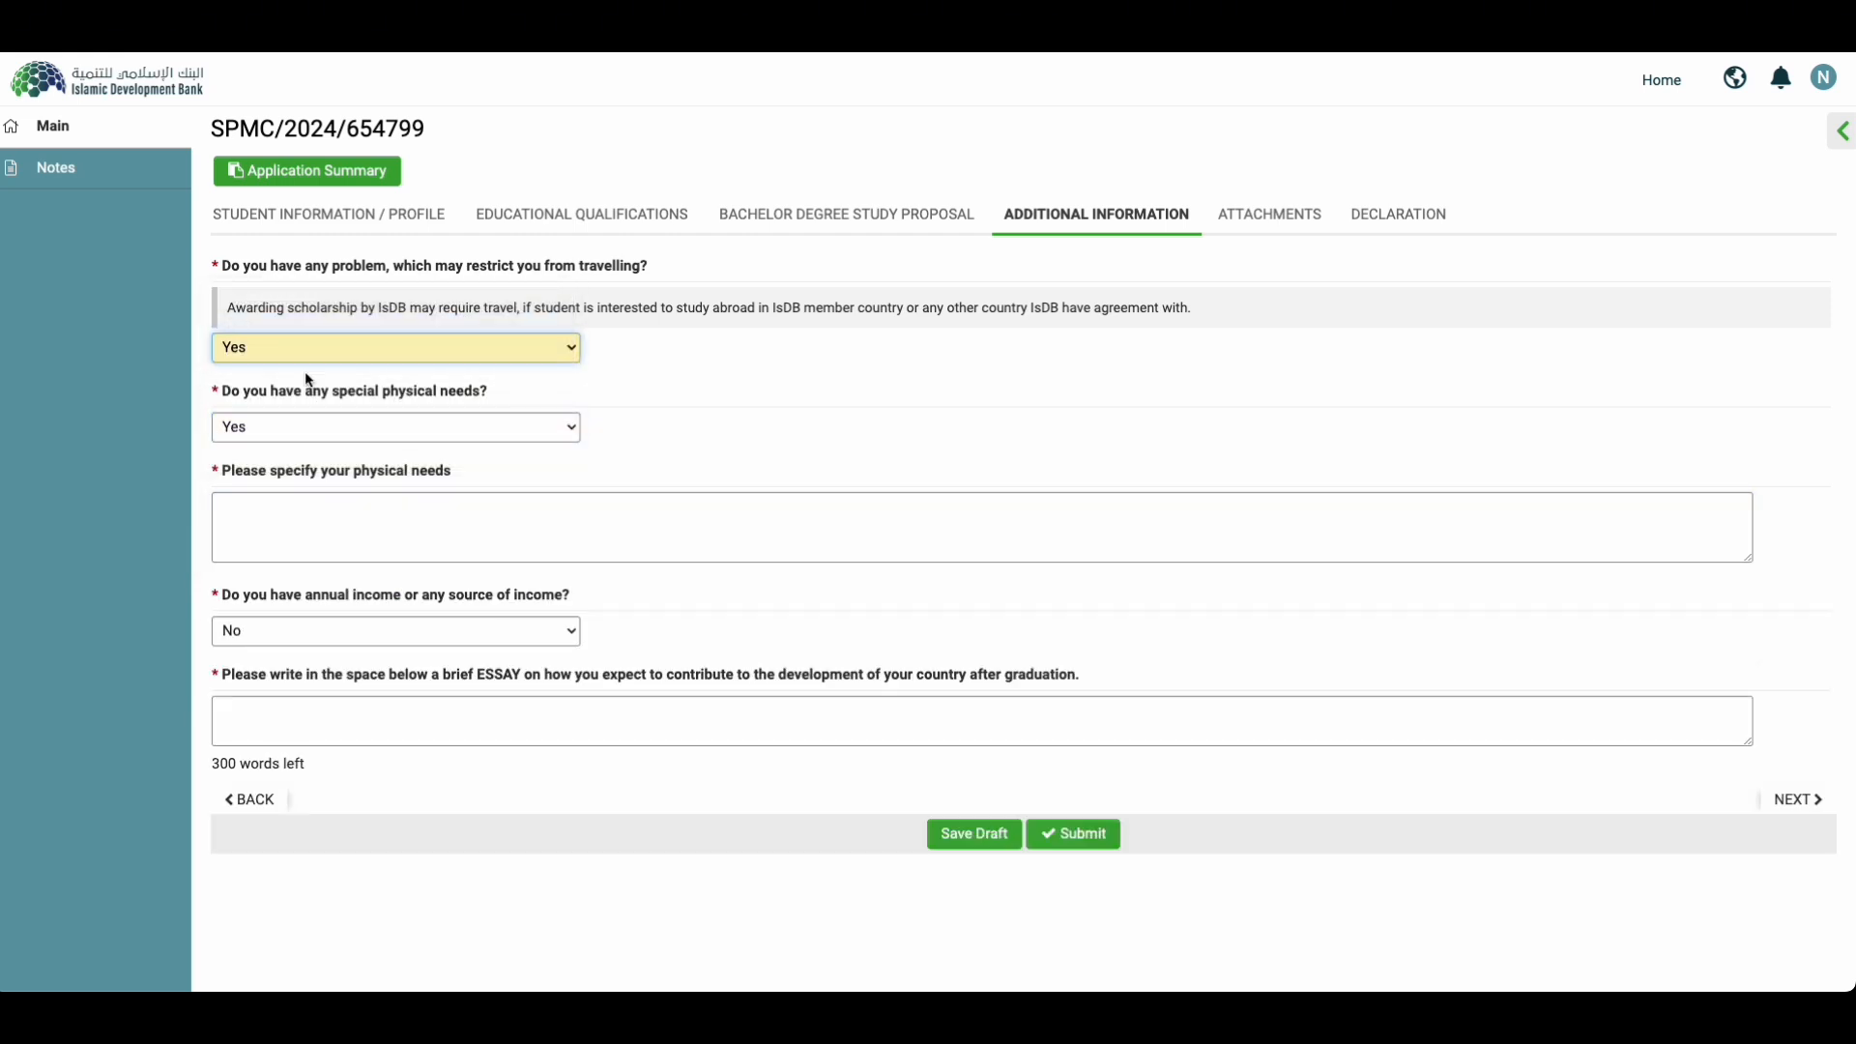
click(393, 451)
click(309, 348)
click(310, 373)
click(396, 427)
click(397, 451)
click(396, 506)
click(425, 483)
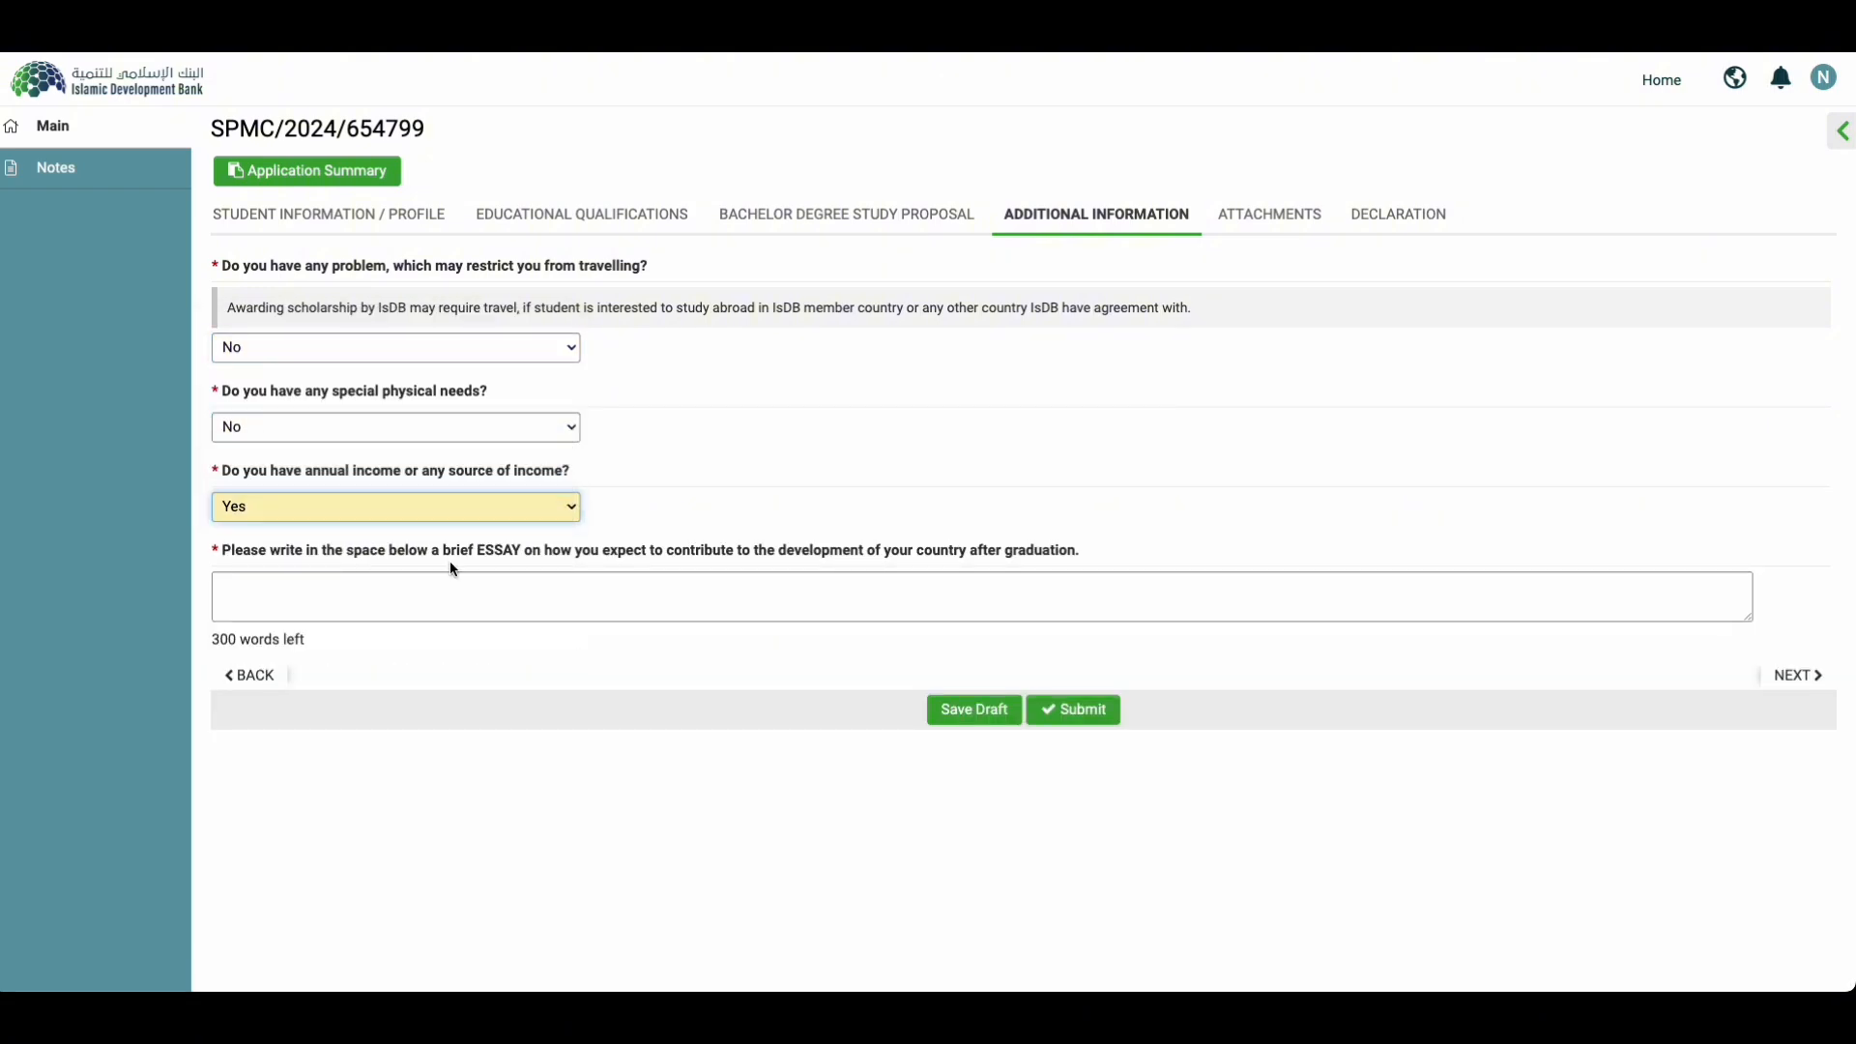
click(397, 506)
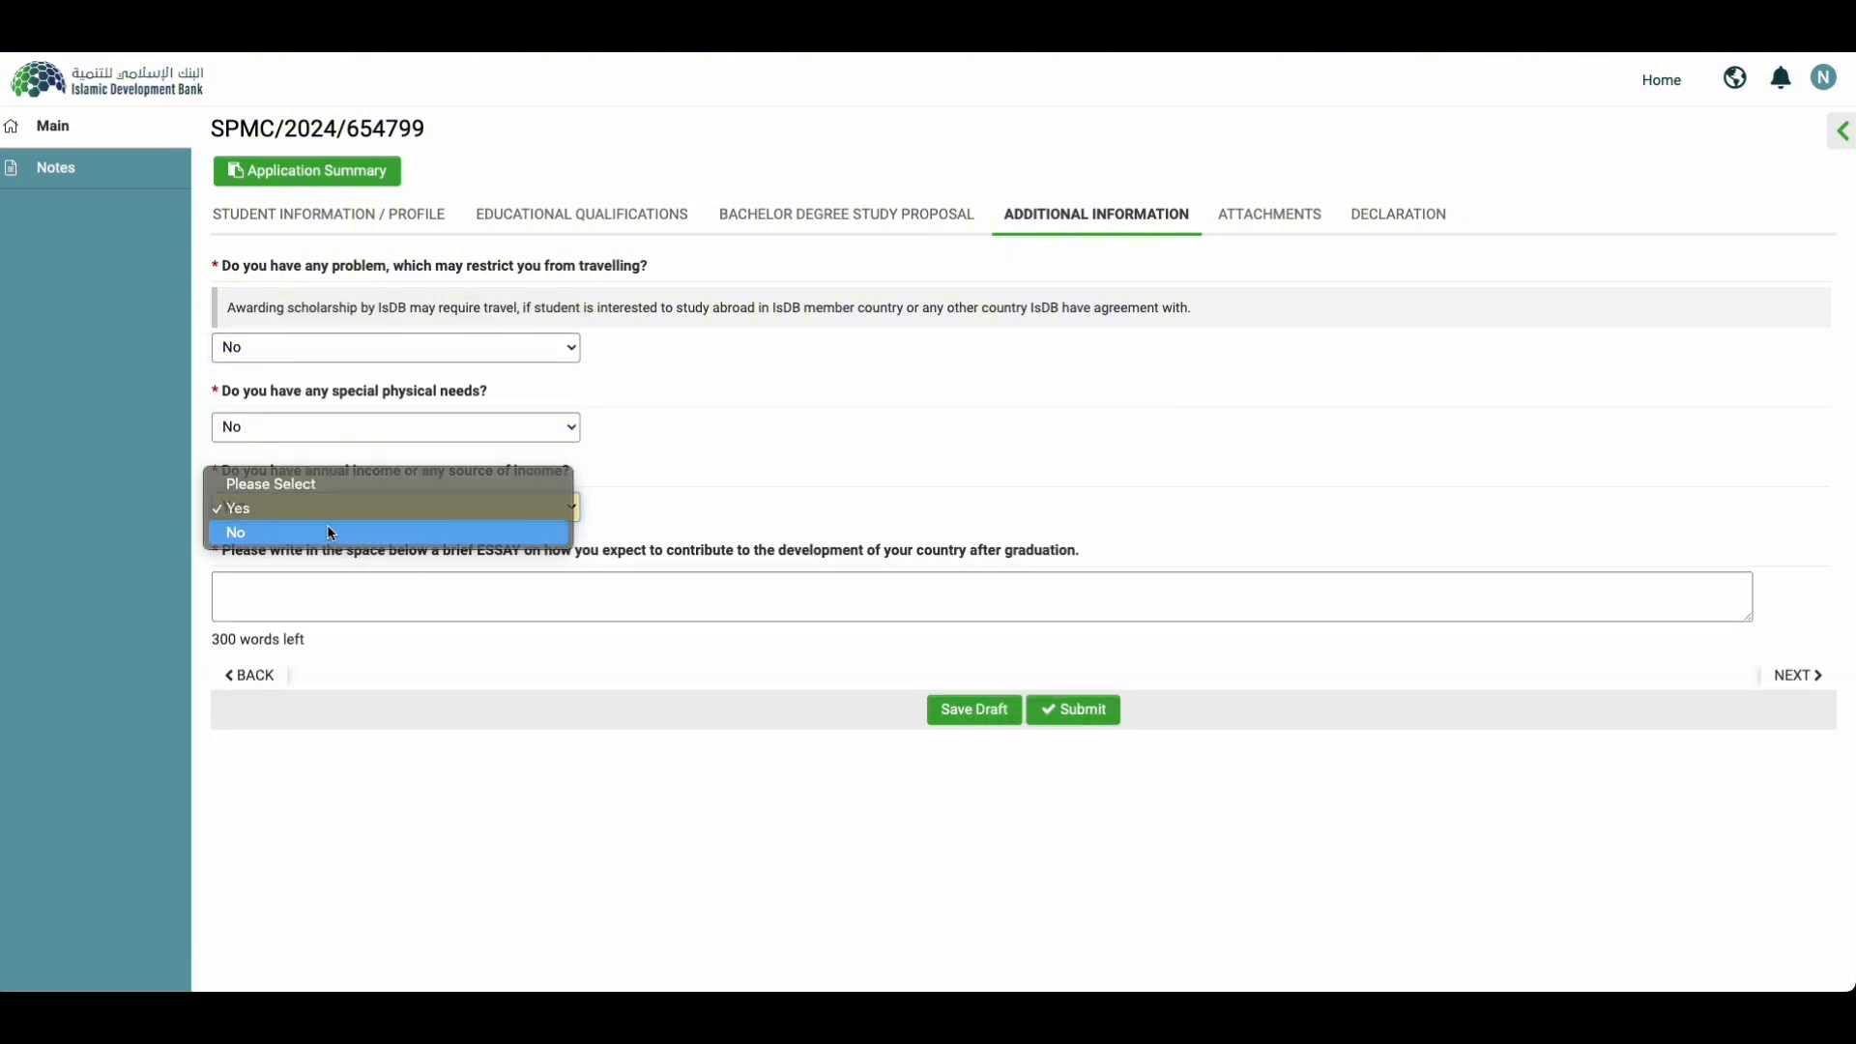
click(397, 531)
click(419, 589)
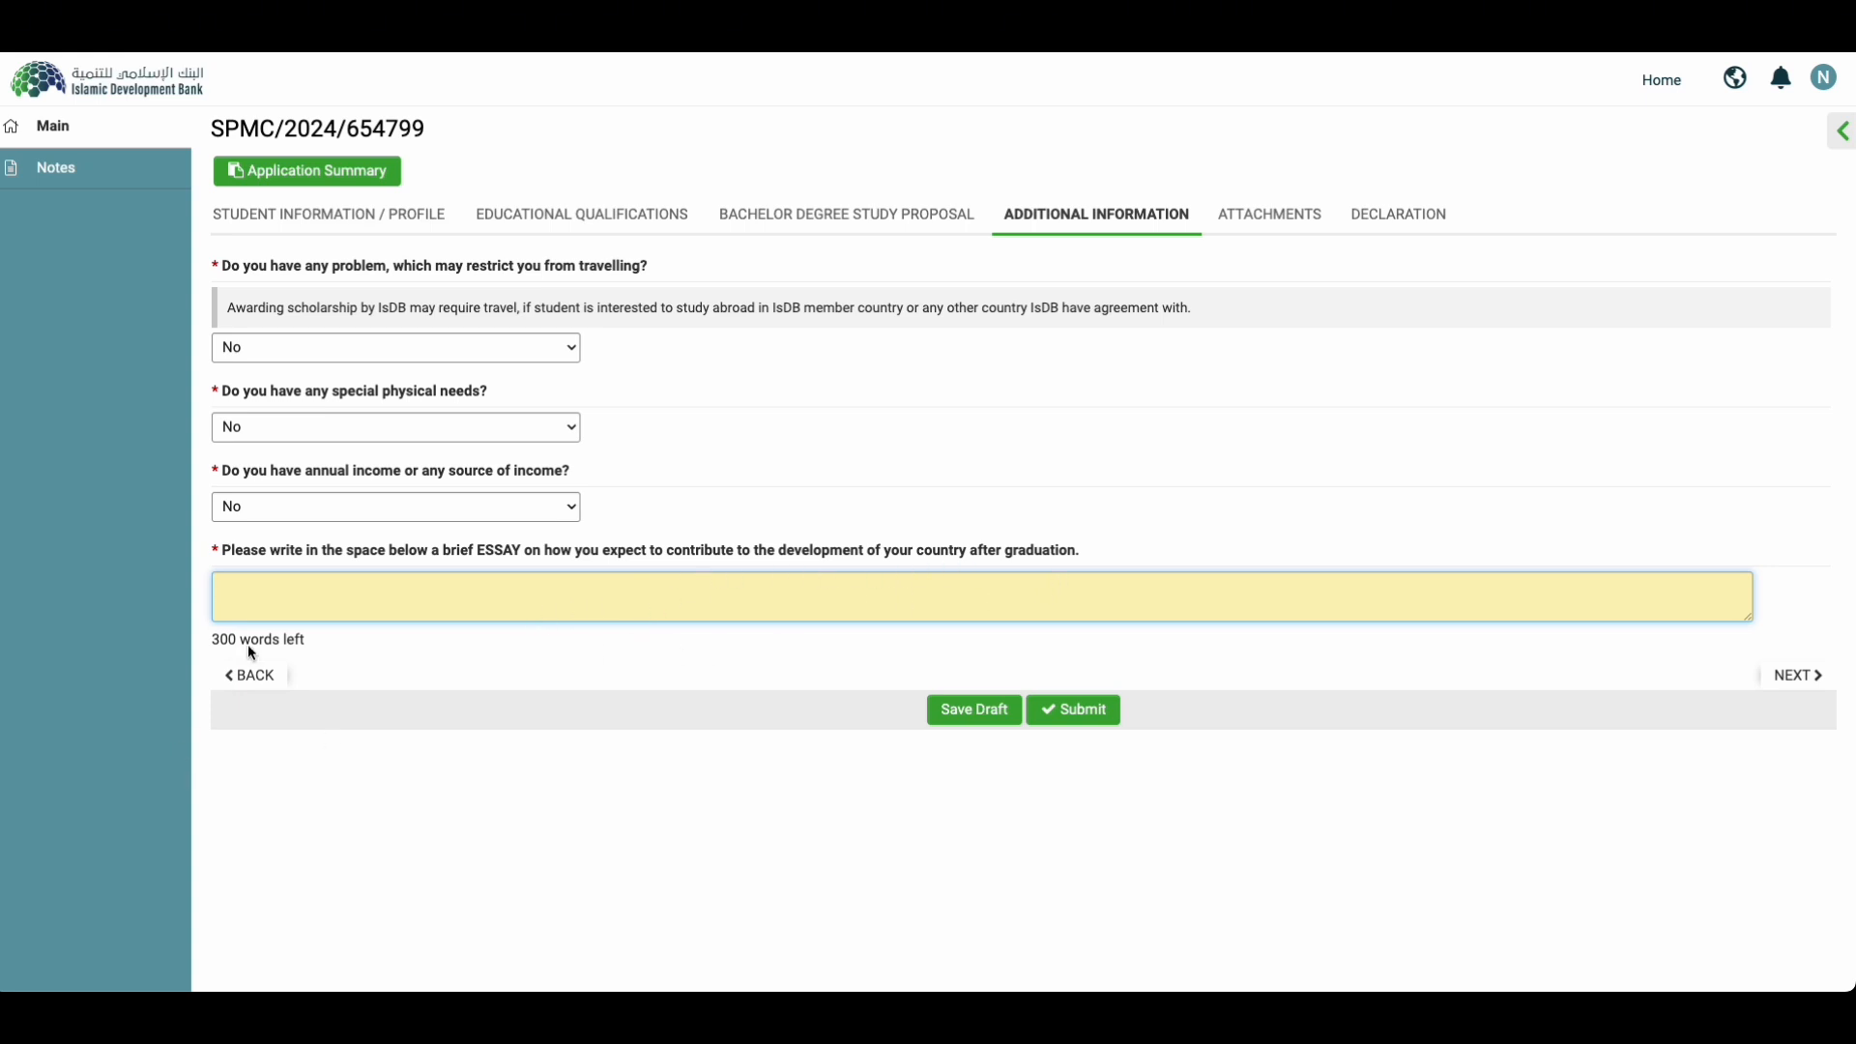
mouse_move(213, 642)
mouse_down()
mouse_move(344, 646)
mouse_move(230, 639)
mouse_up()
Step: Write the essay 'I will go back to my country after graduation to contribute…'
click(267, 597)
text(I will go ba)
text(ck to my country after graduation to contribute. ncksjojosof nfhkfjowir keioei)
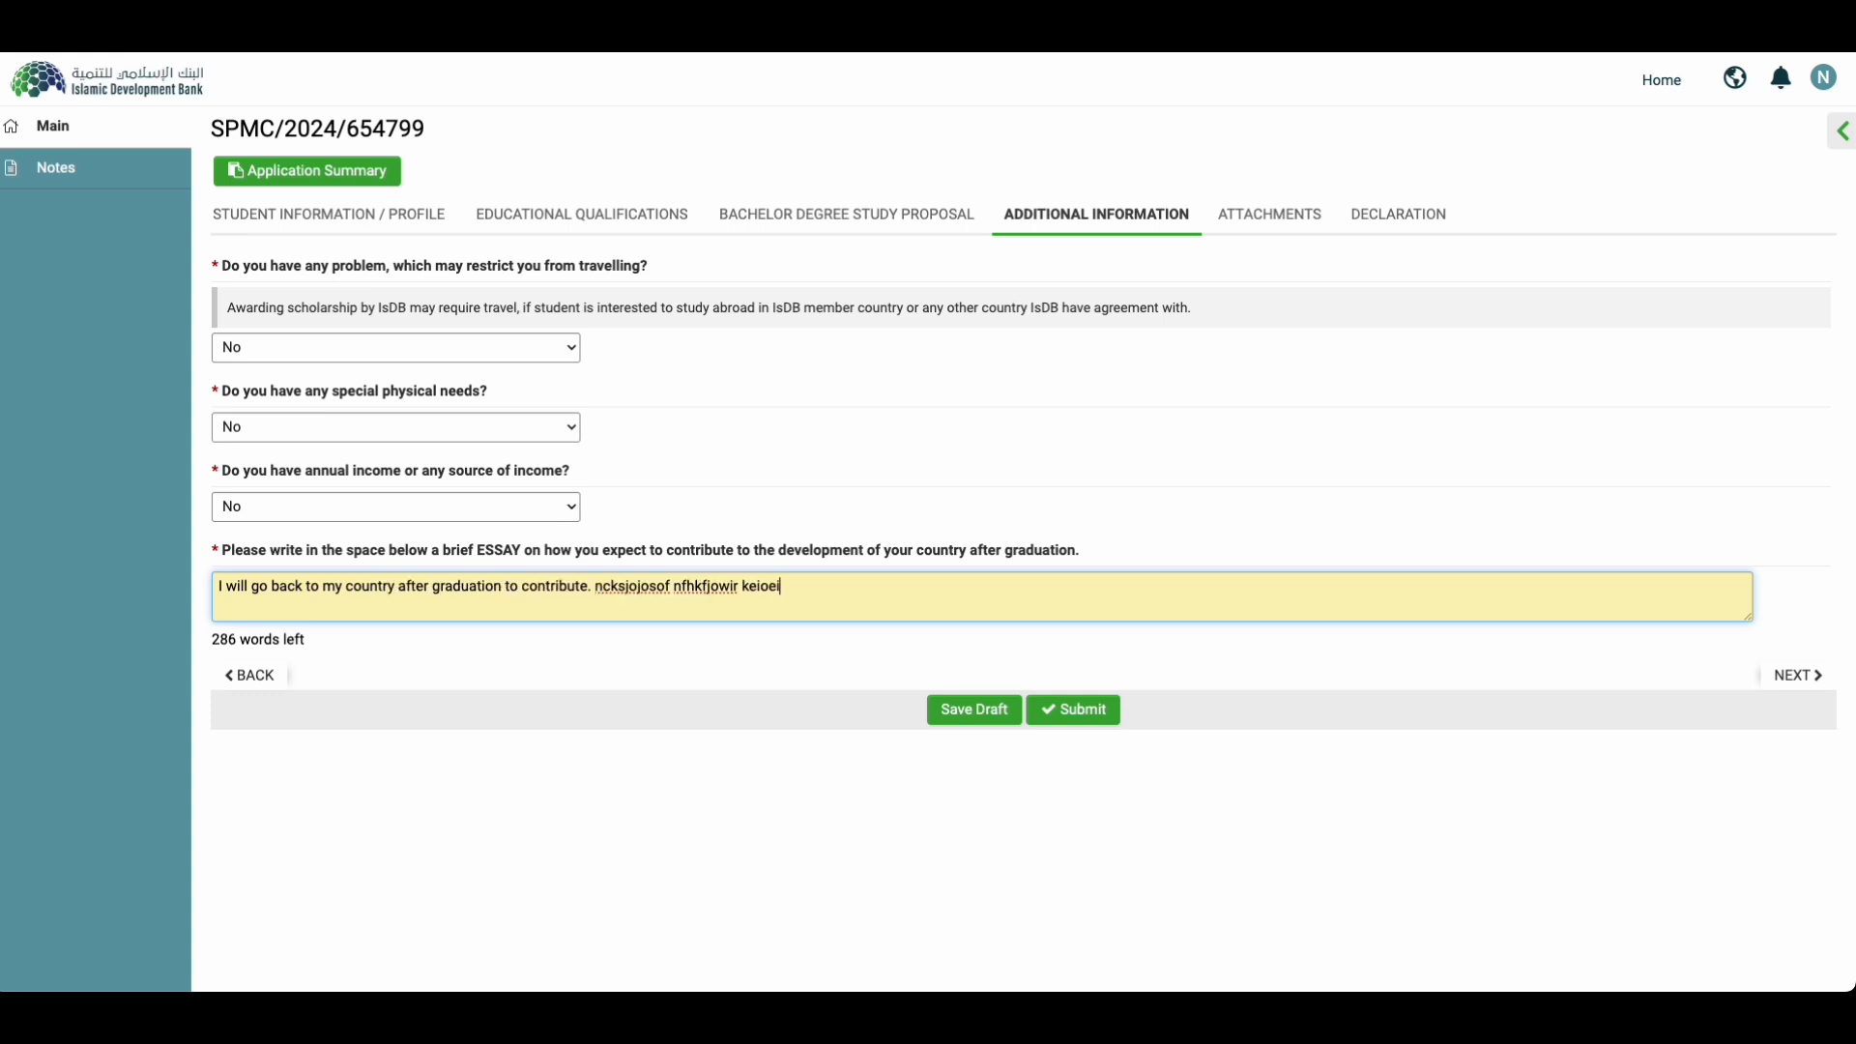
Step: Save the draft and continue to Attachments, noting the PDF-only upload notice
click(969, 709)
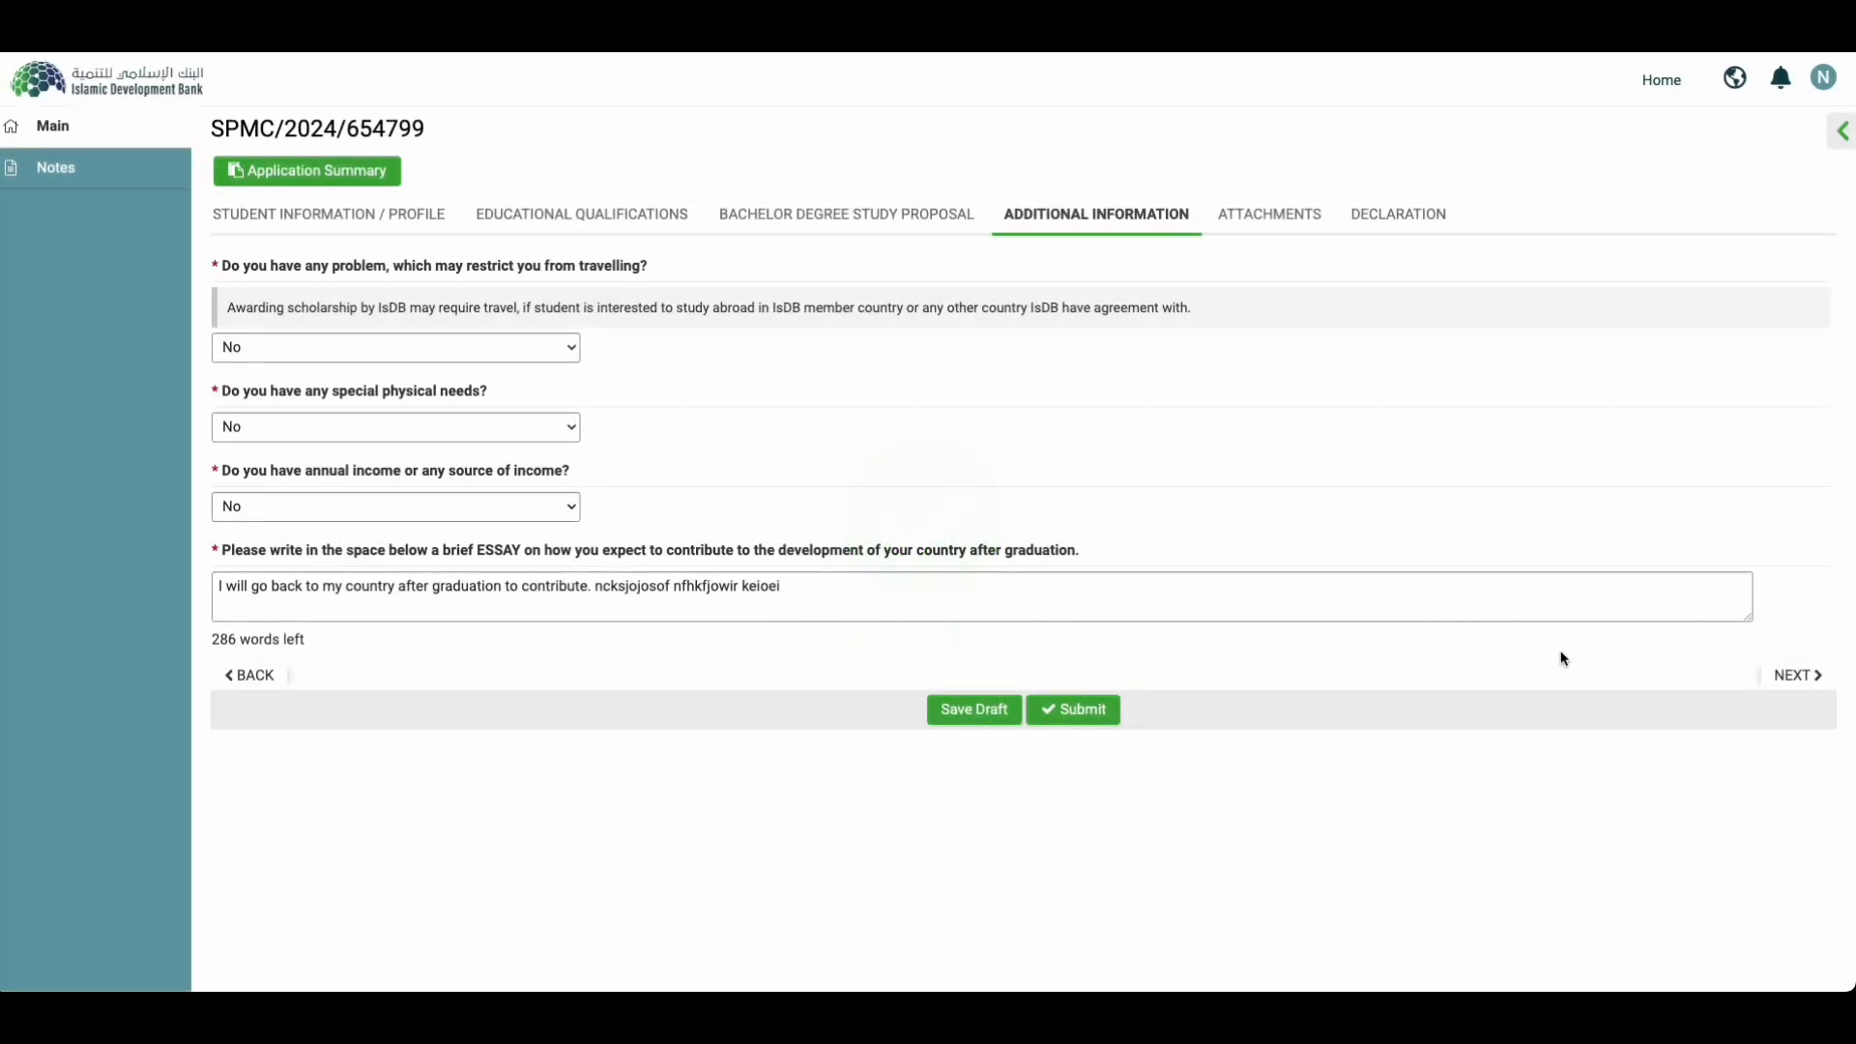
click(1800, 677)
triple_click(410, 287)
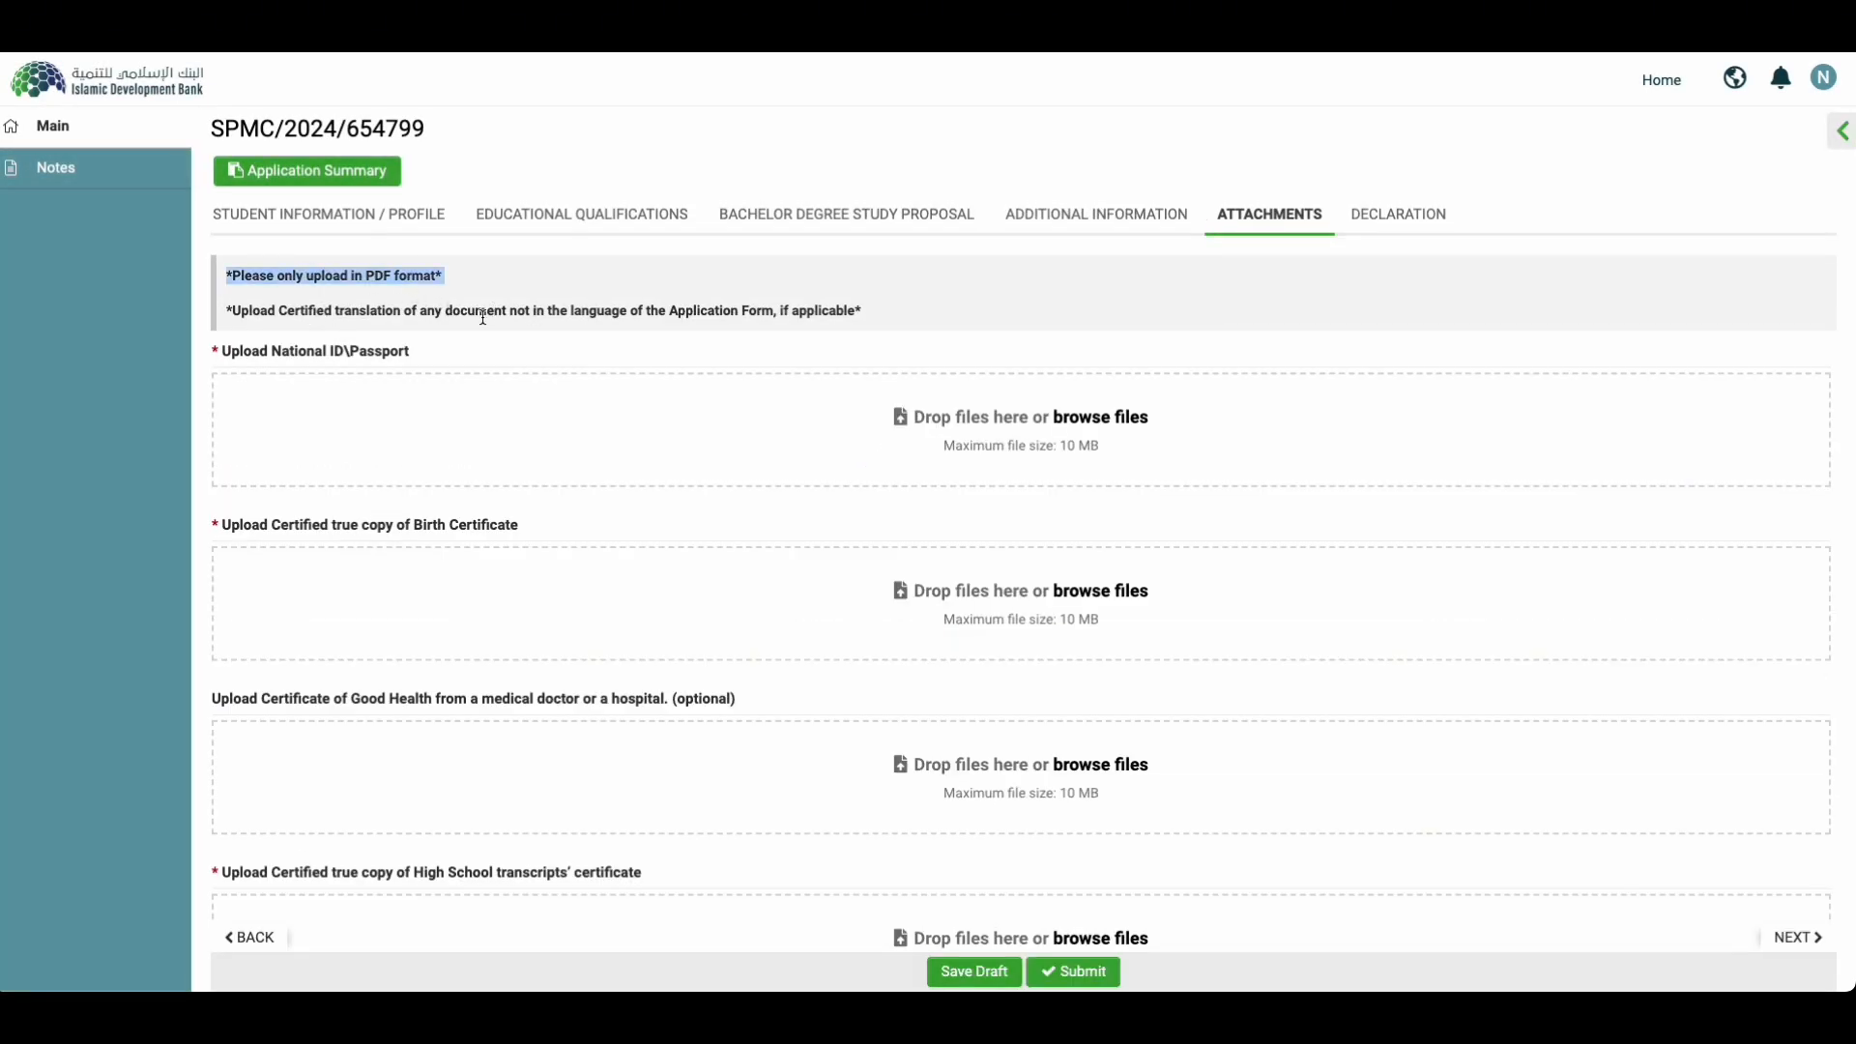
Step: Read the certified translation, National ID/Passport and Birth Certificate upload requirements
triple_click(396, 316)
click(267, 326)
drag(275, 312, 870, 319)
click(756, 417)
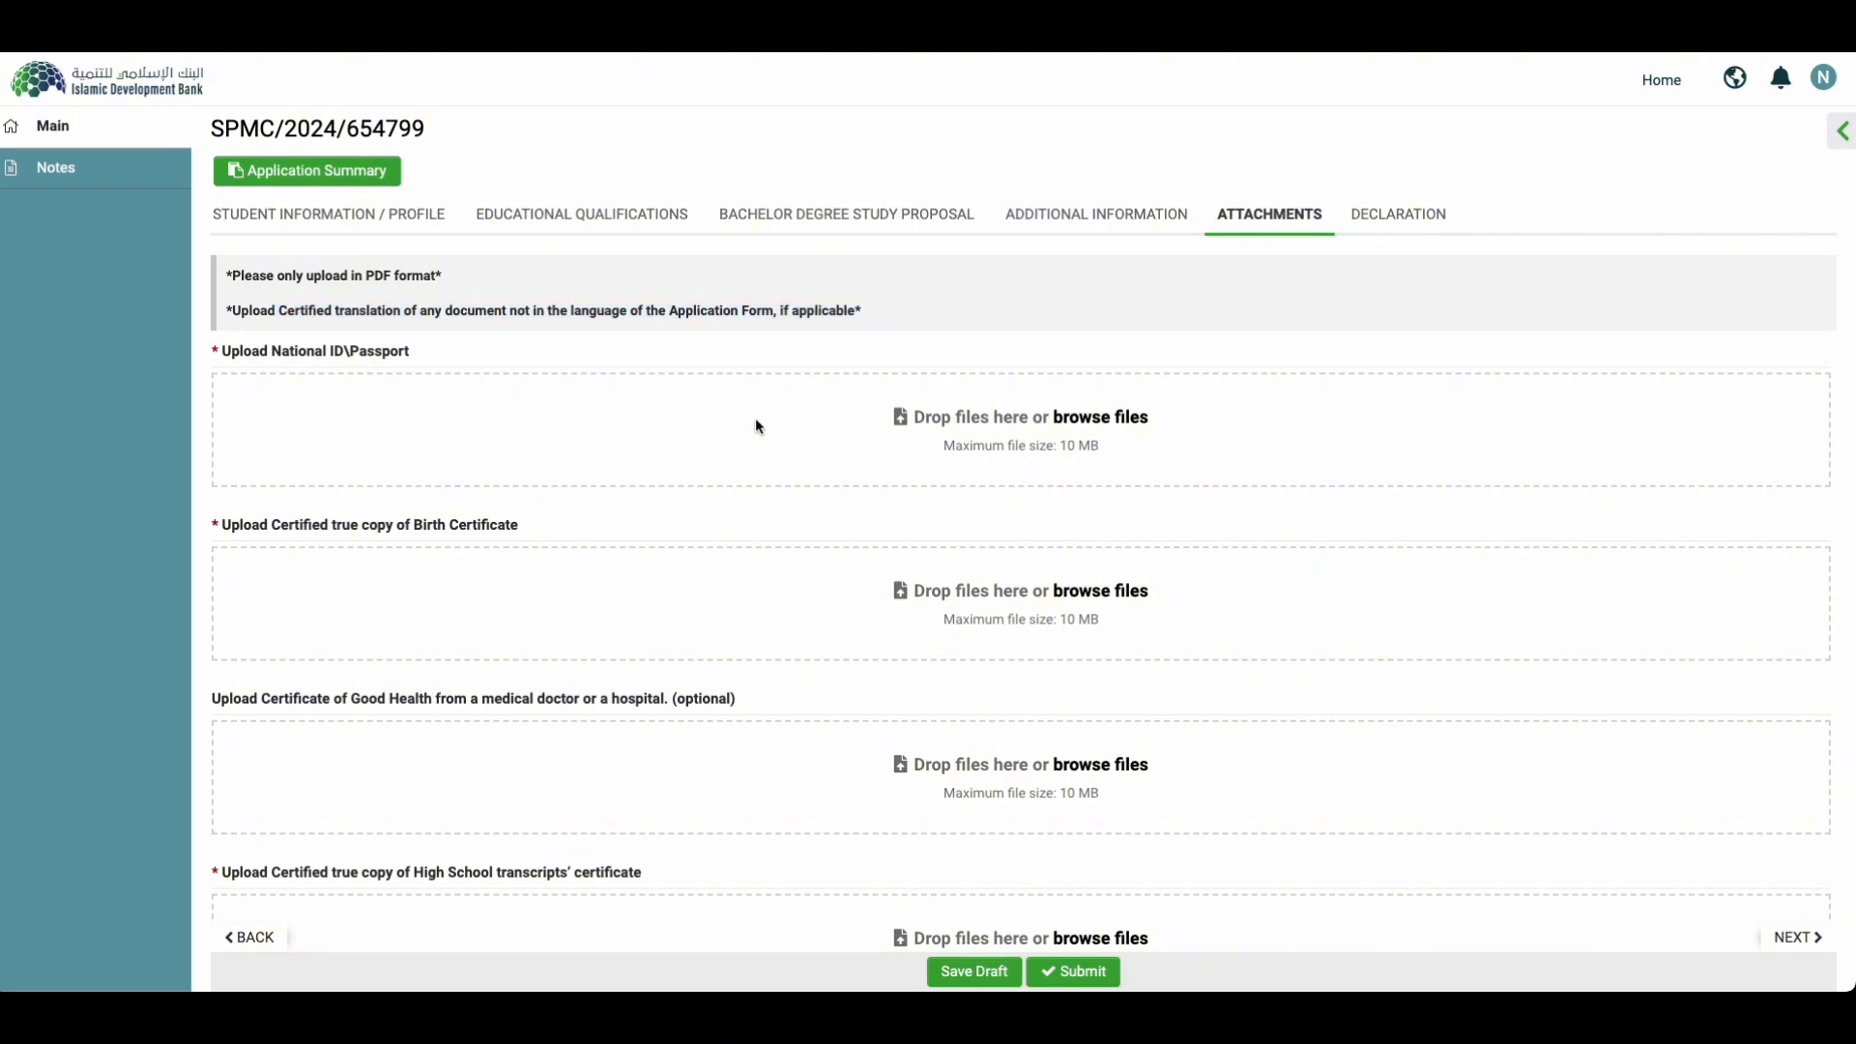
triple_click(348, 354)
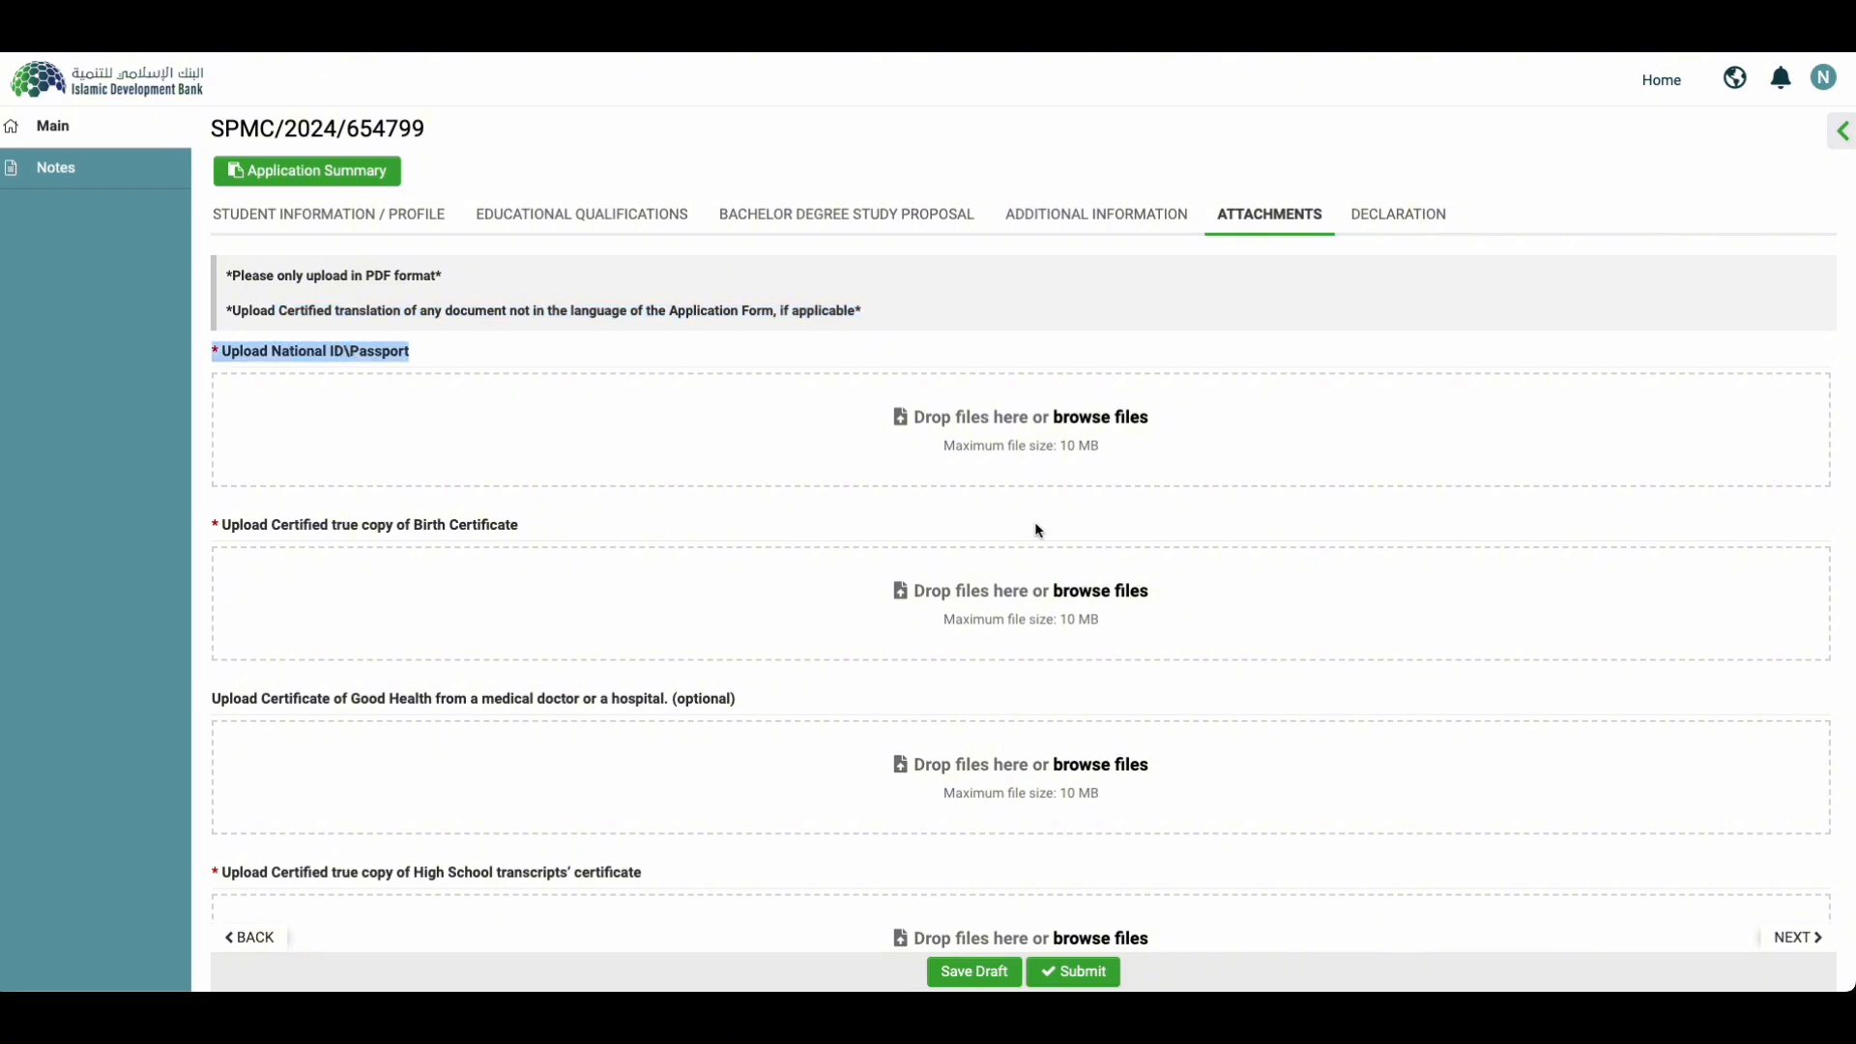
scroll(656, 685, down, 1)
click(495, 567)
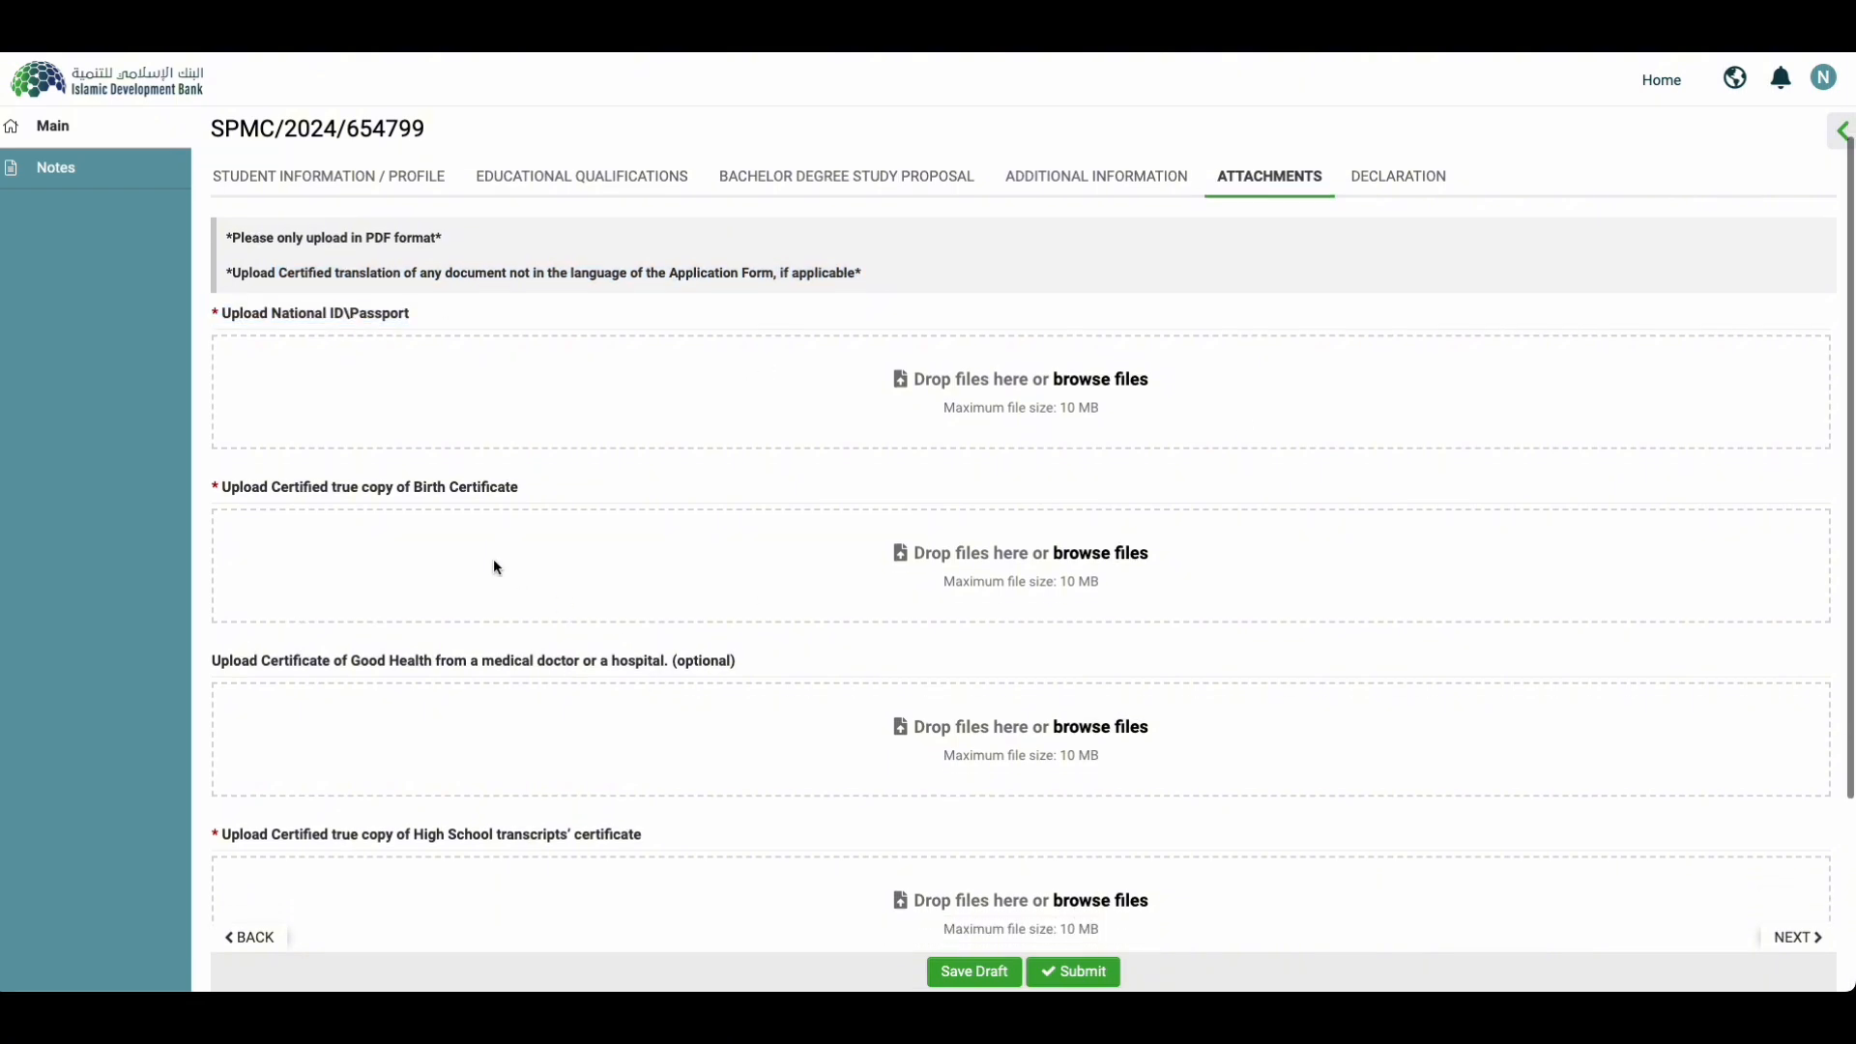
triple_click(369, 490)
click(392, 499)
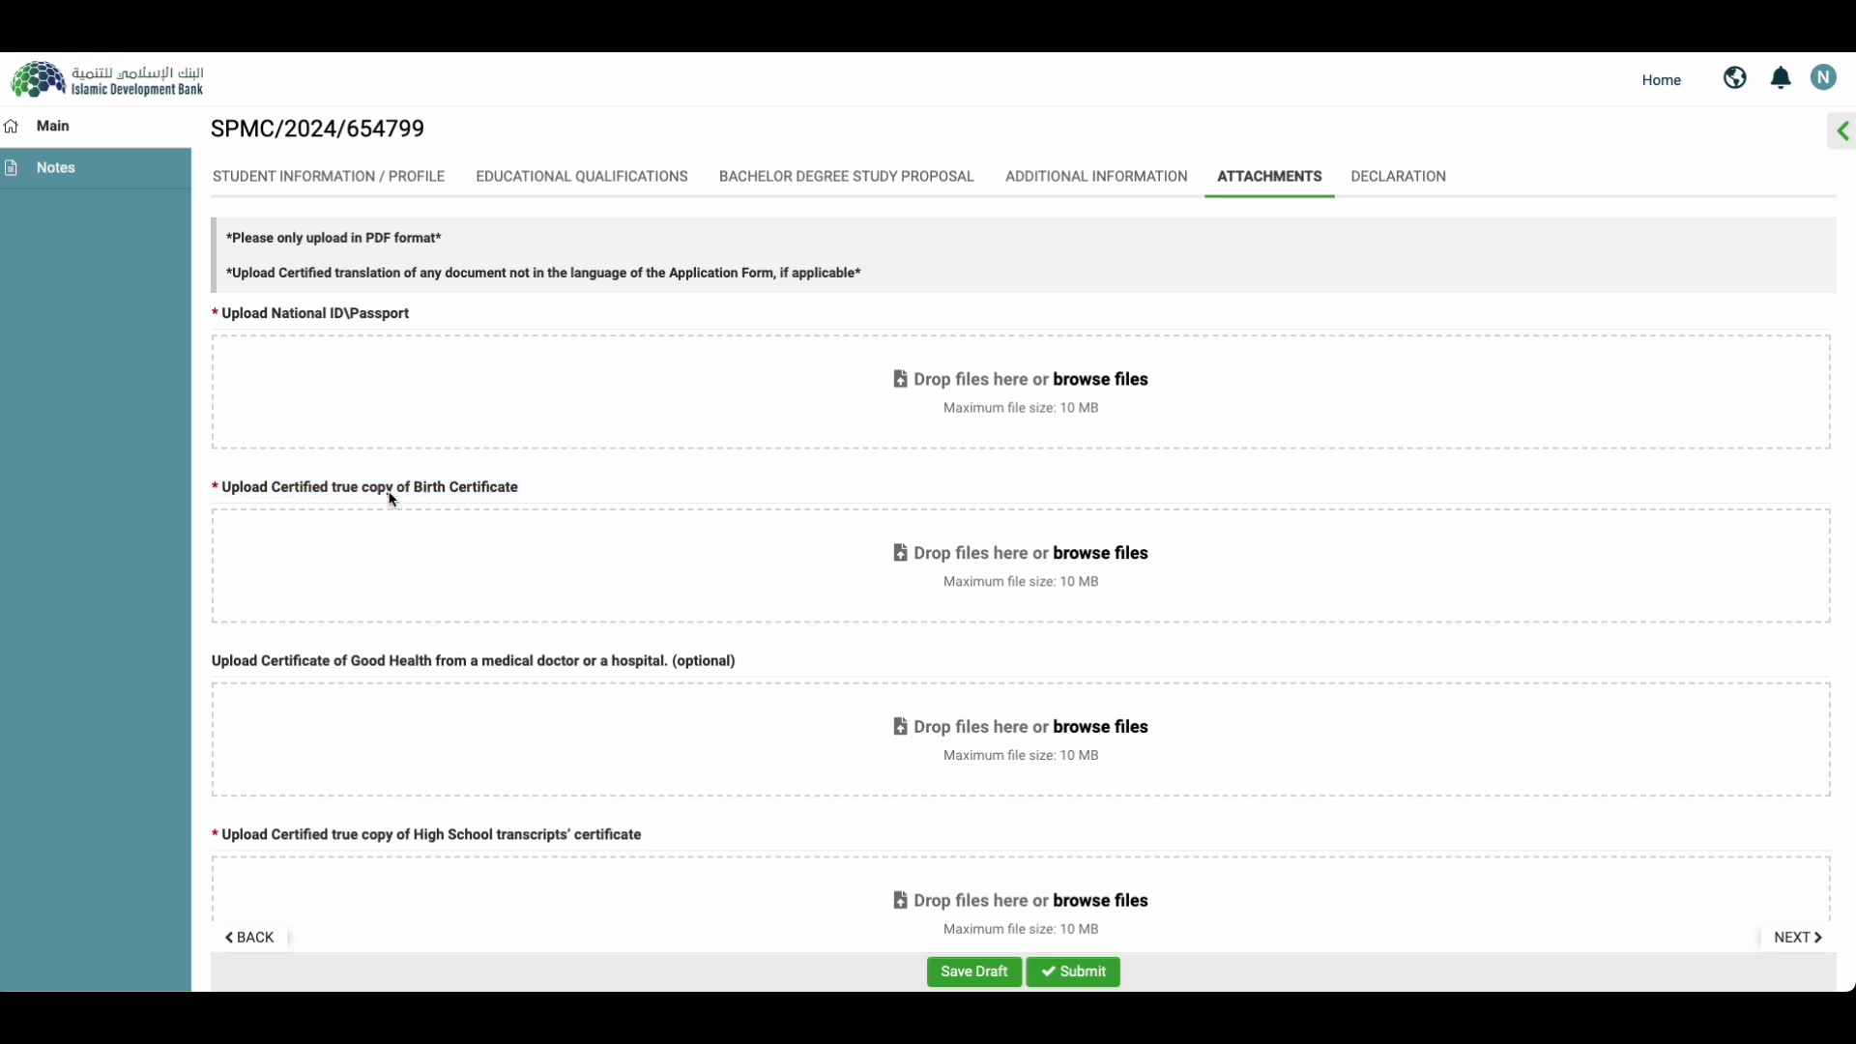
triple_click(392, 499)
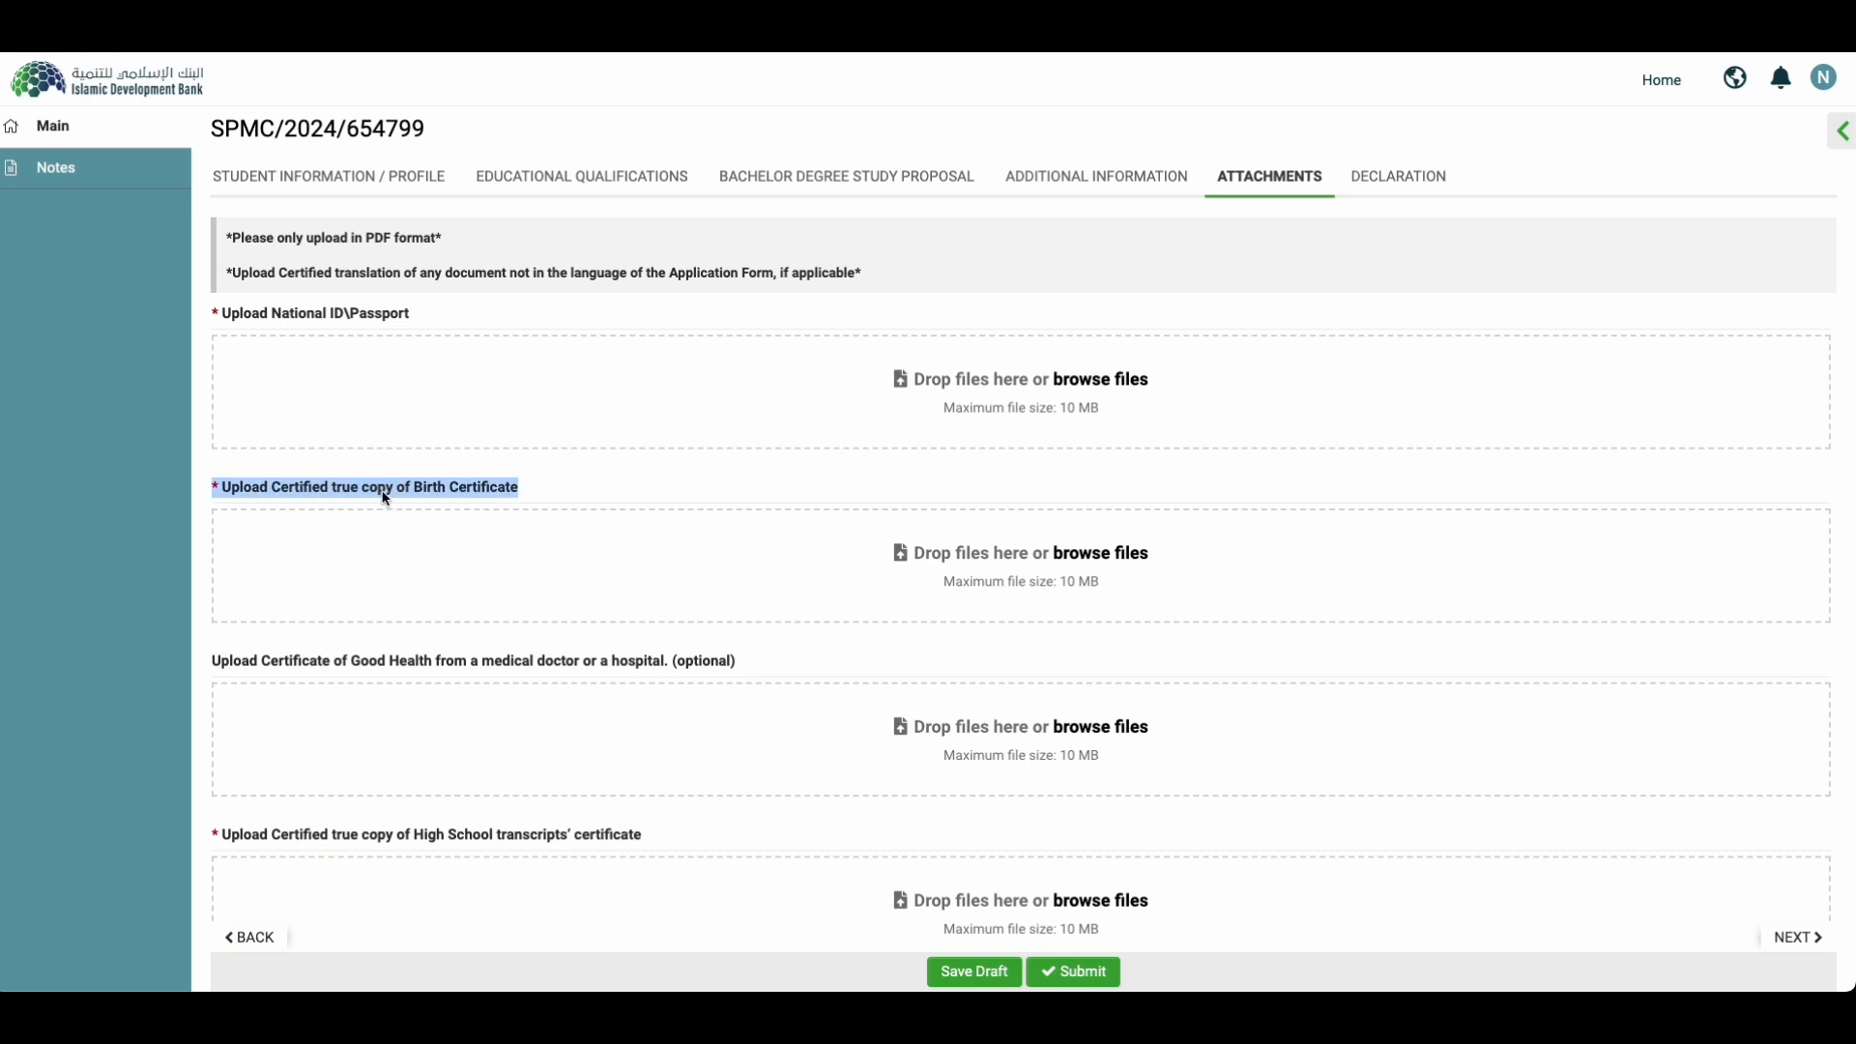
click(348, 502)
Step: Review the Good Health and English Language Proficiency items, save the draft, and continue to Declaration
scroll(290, 526, down, 2)
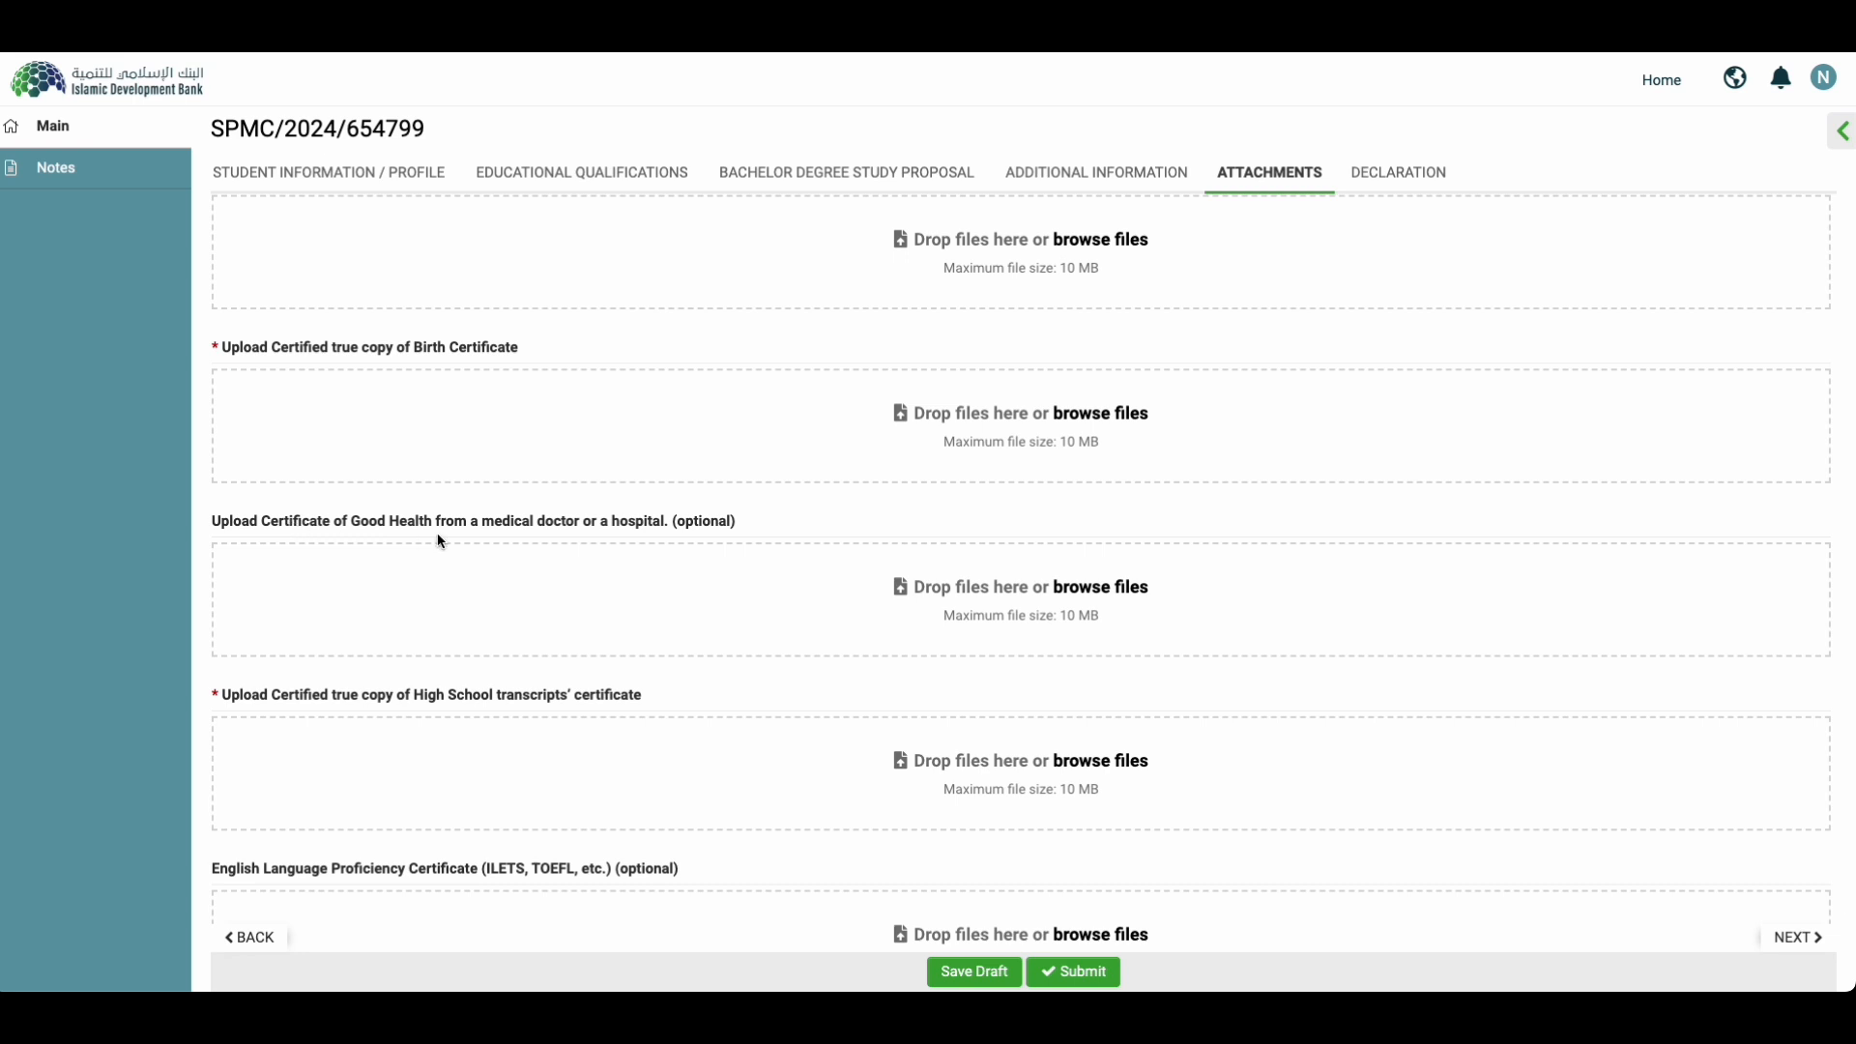
triple_click(693, 525)
scroll(626, 698, down, 1)
scroll(627, 698, down, 1)
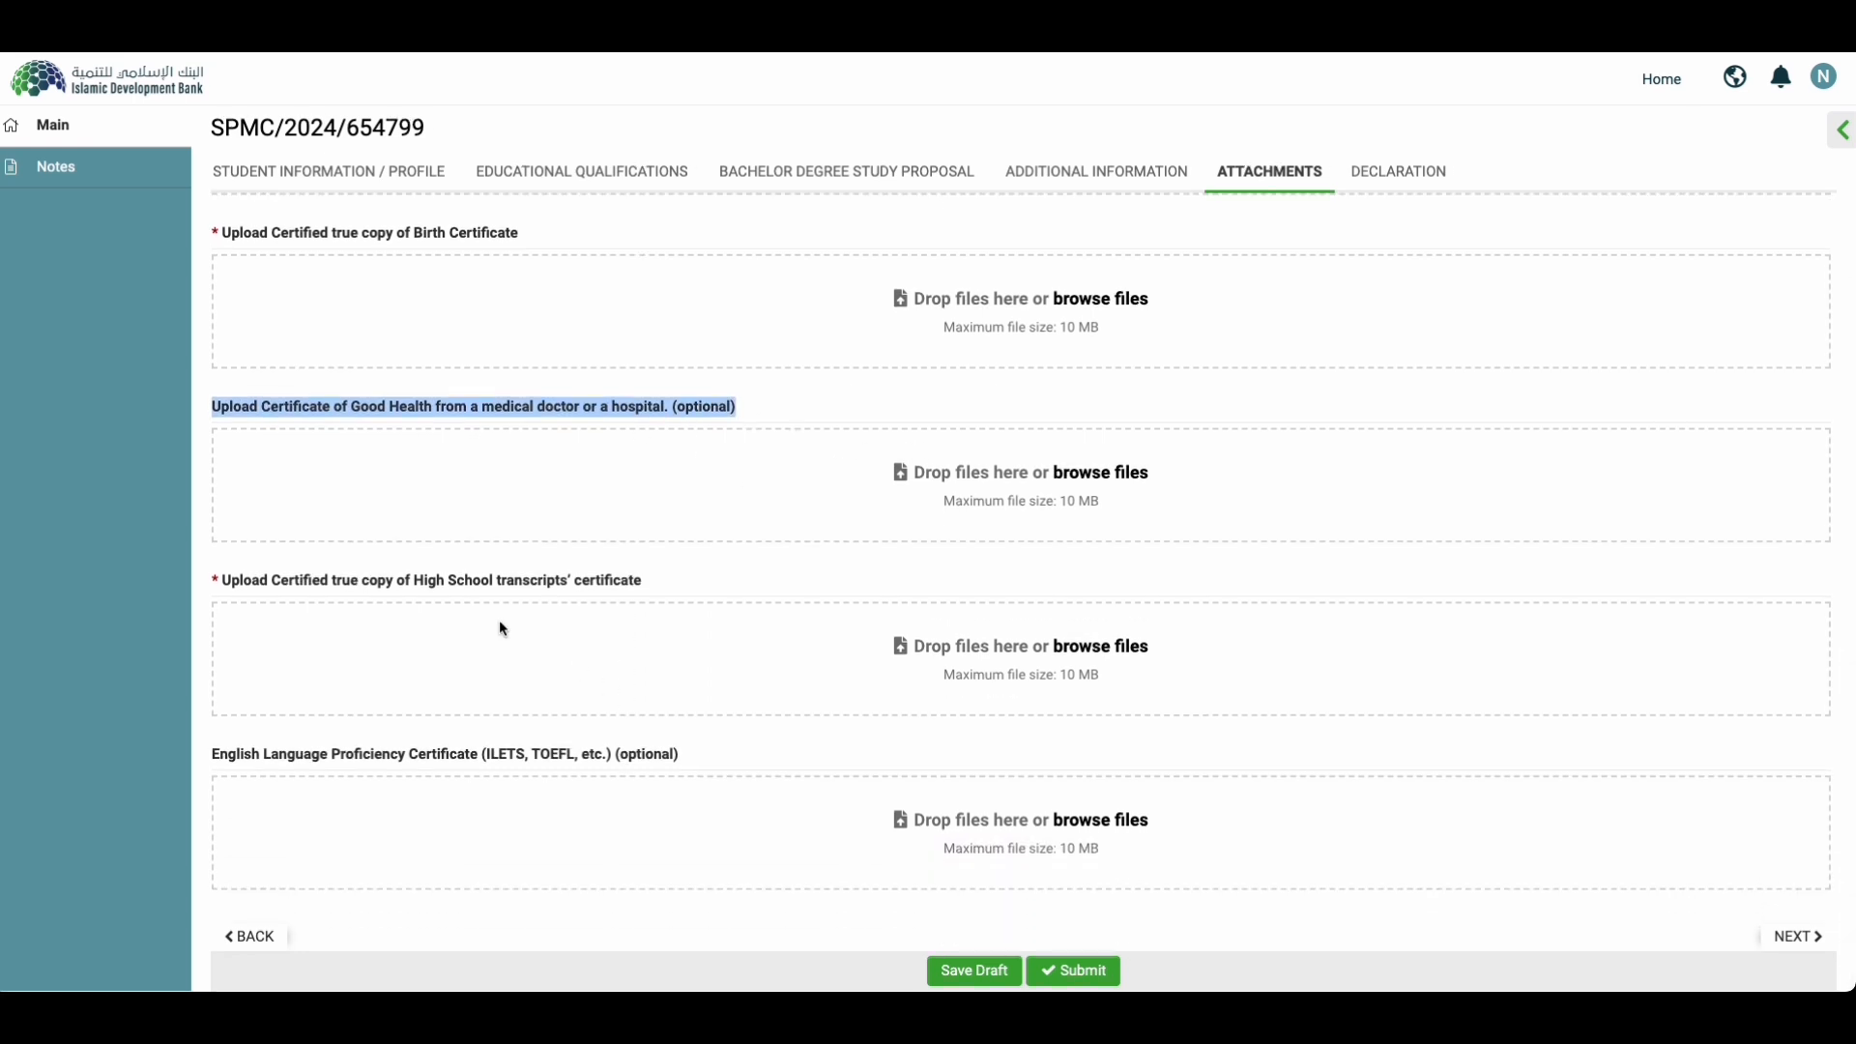
click(473, 591)
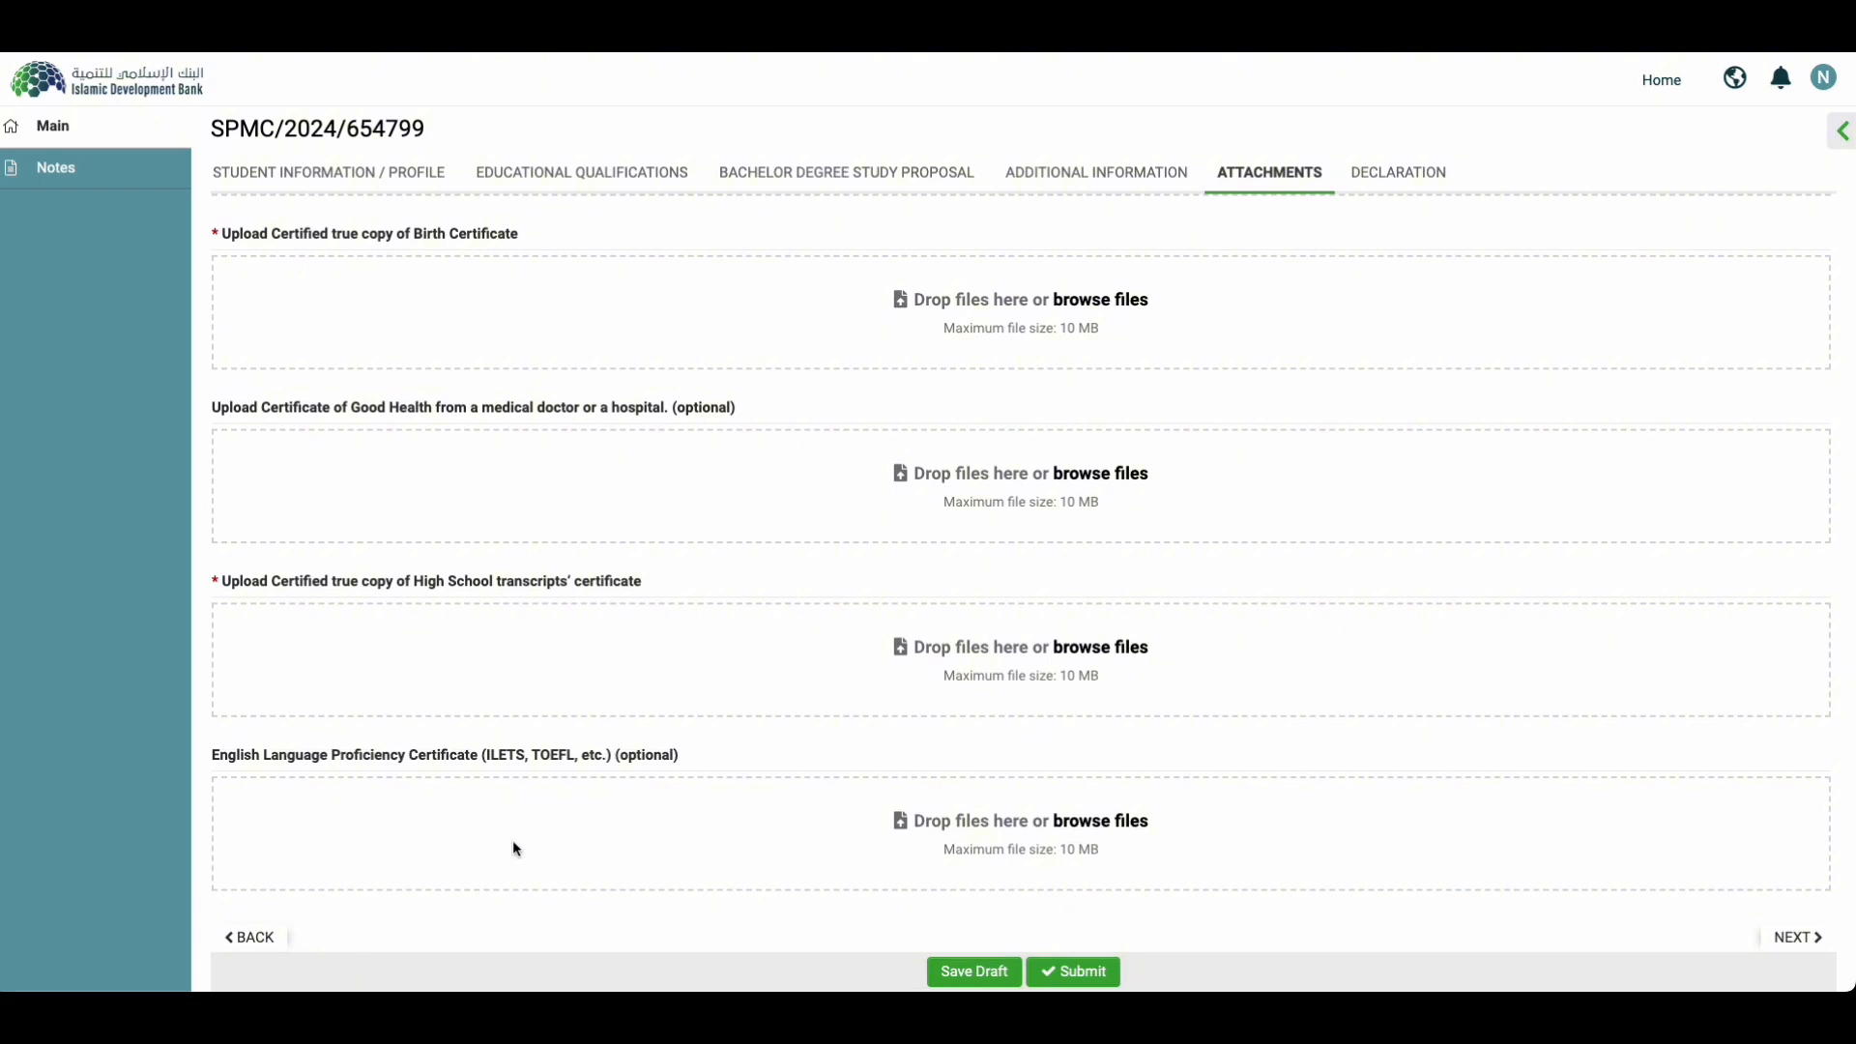
triple_click(615, 760)
click(624, 646)
triple_click(615, 761)
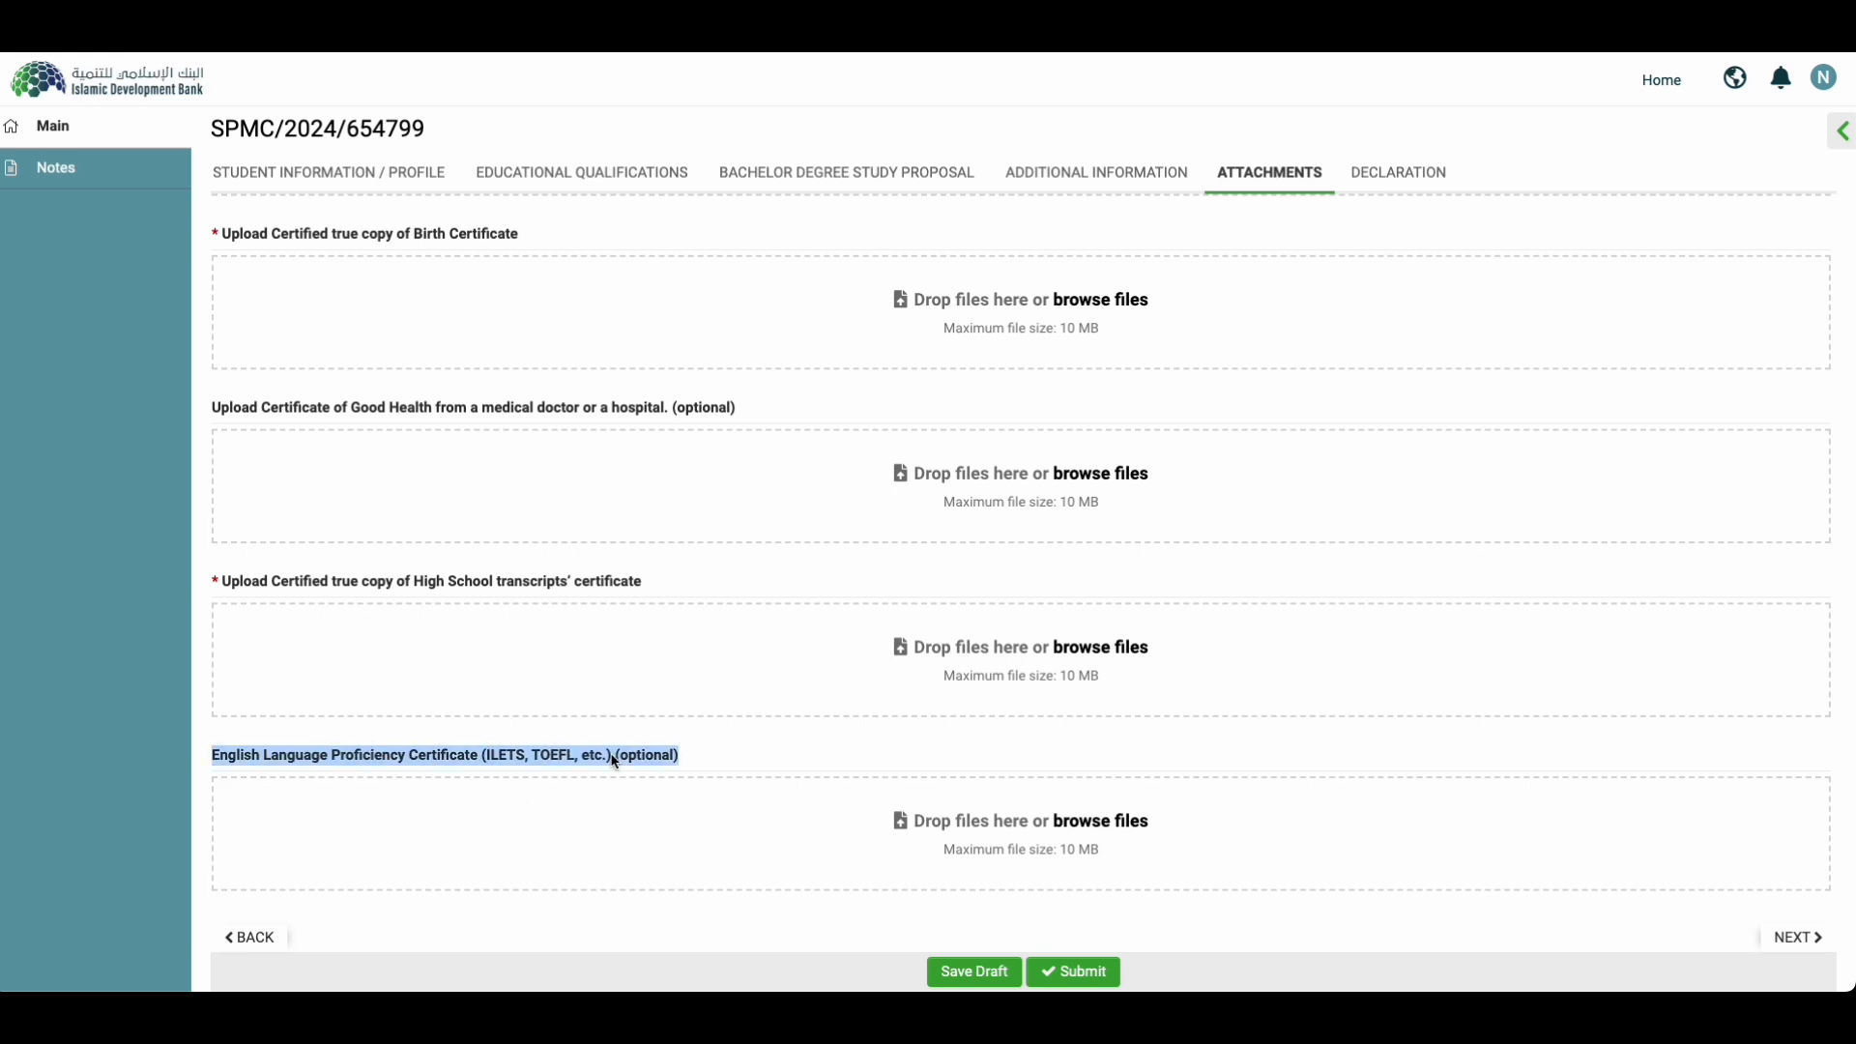
click(984, 972)
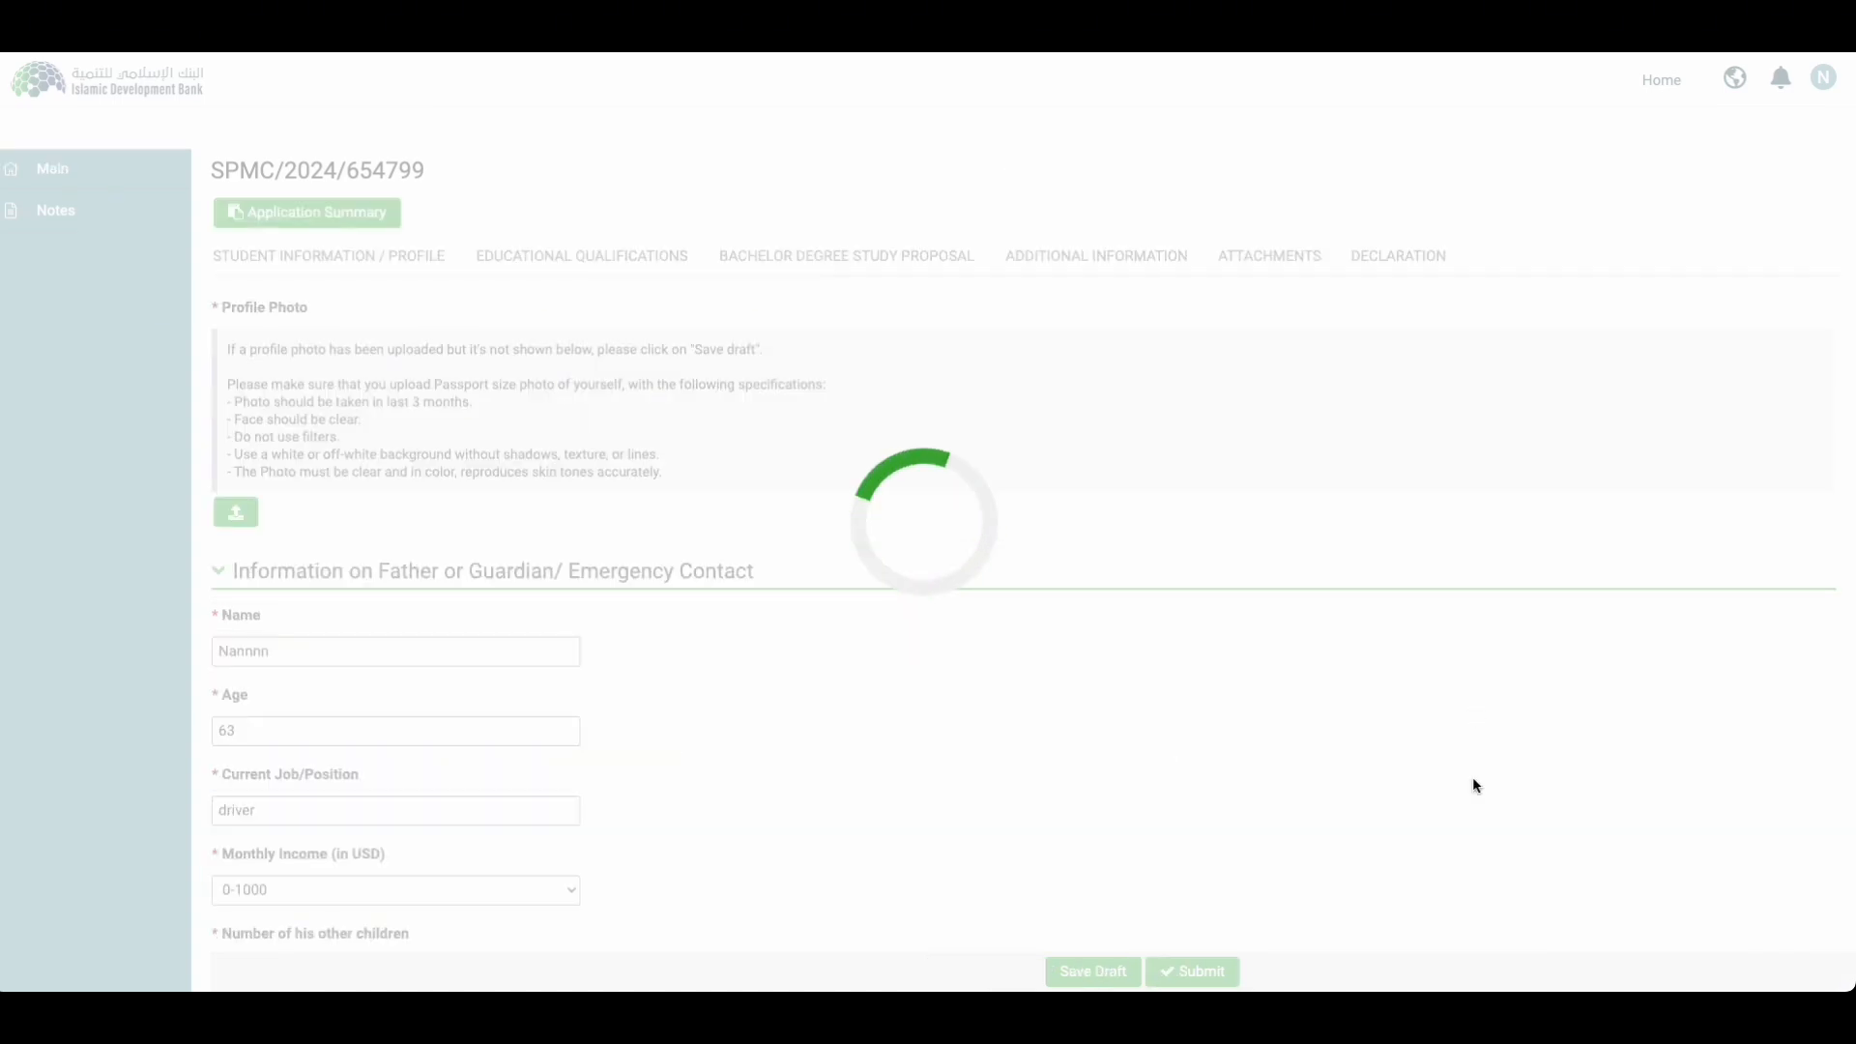
scroll(1471, 779, down, 5)
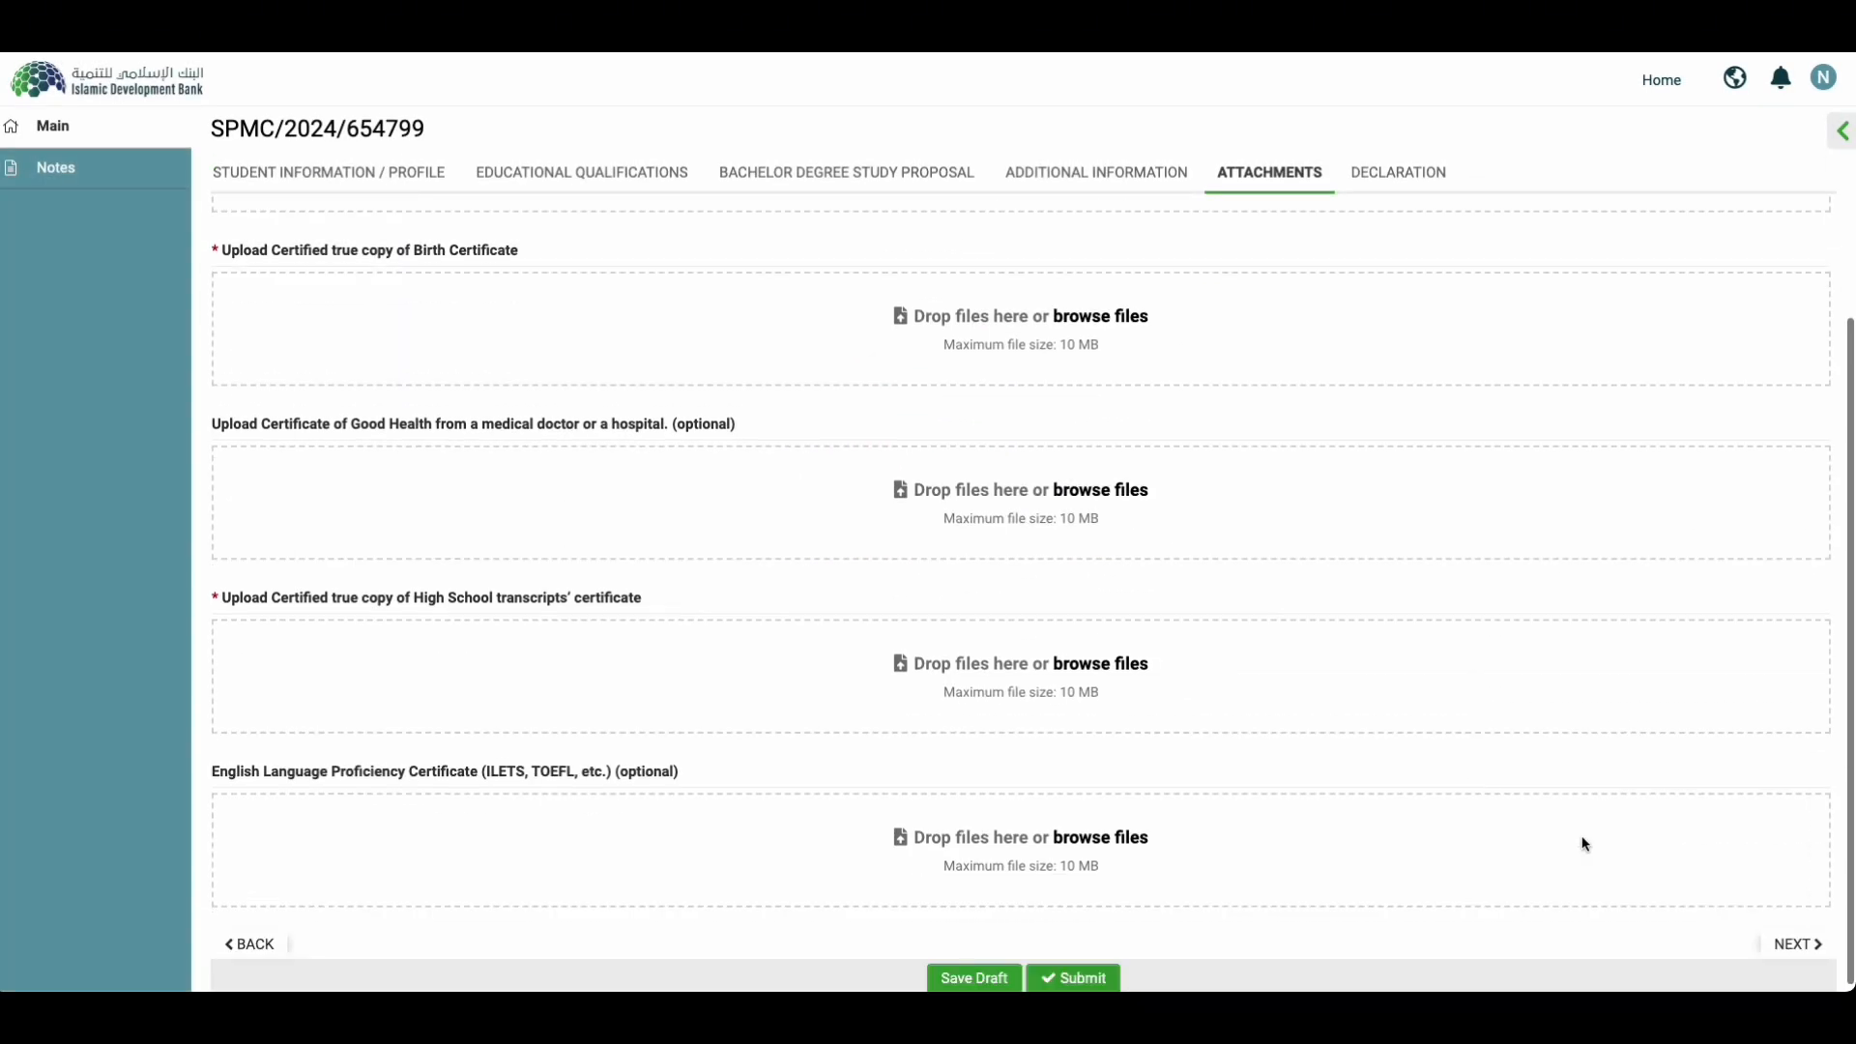
click(1800, 946)
Step: Tick 'I agree' on the declaration, save the draft, and open the Application Summary PDF
click(224, 564)
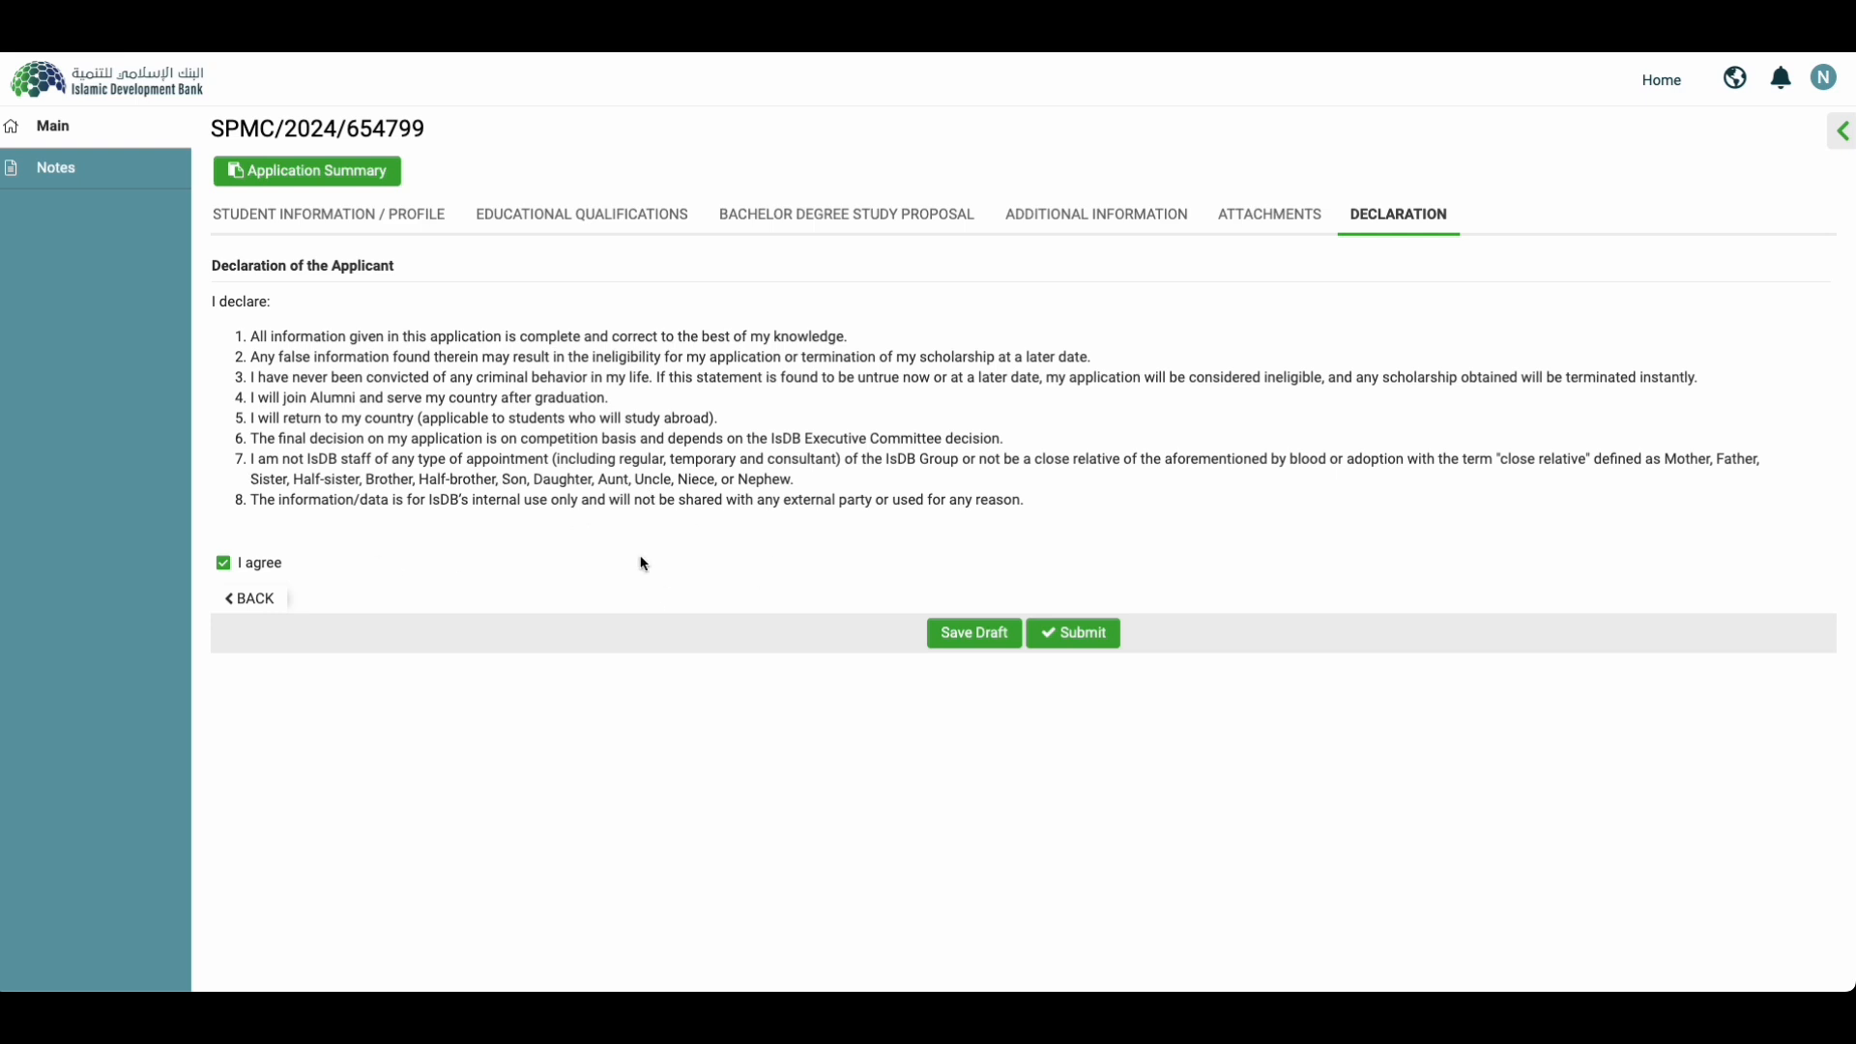
click(964, 636)
click(306, 171)
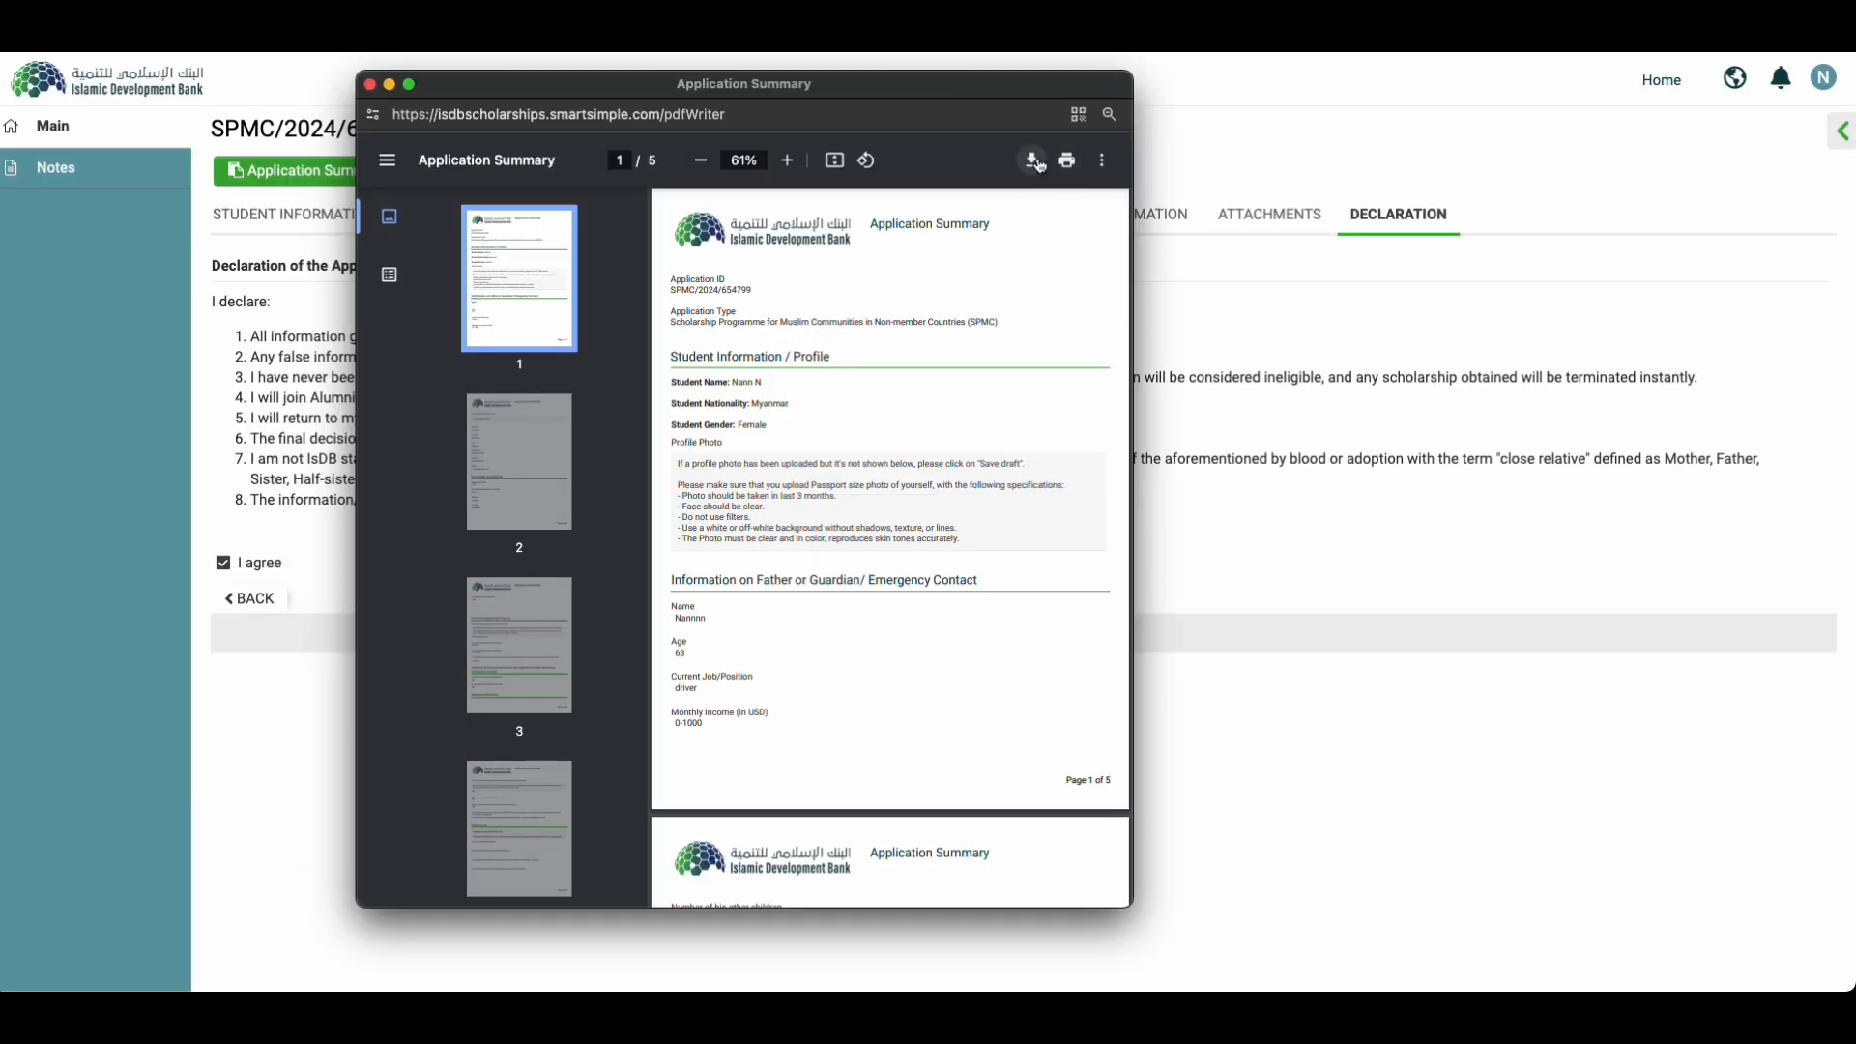
Step: Download the Application Summary PDF and close the viewer window
click(1032, 161)
key(super+w)
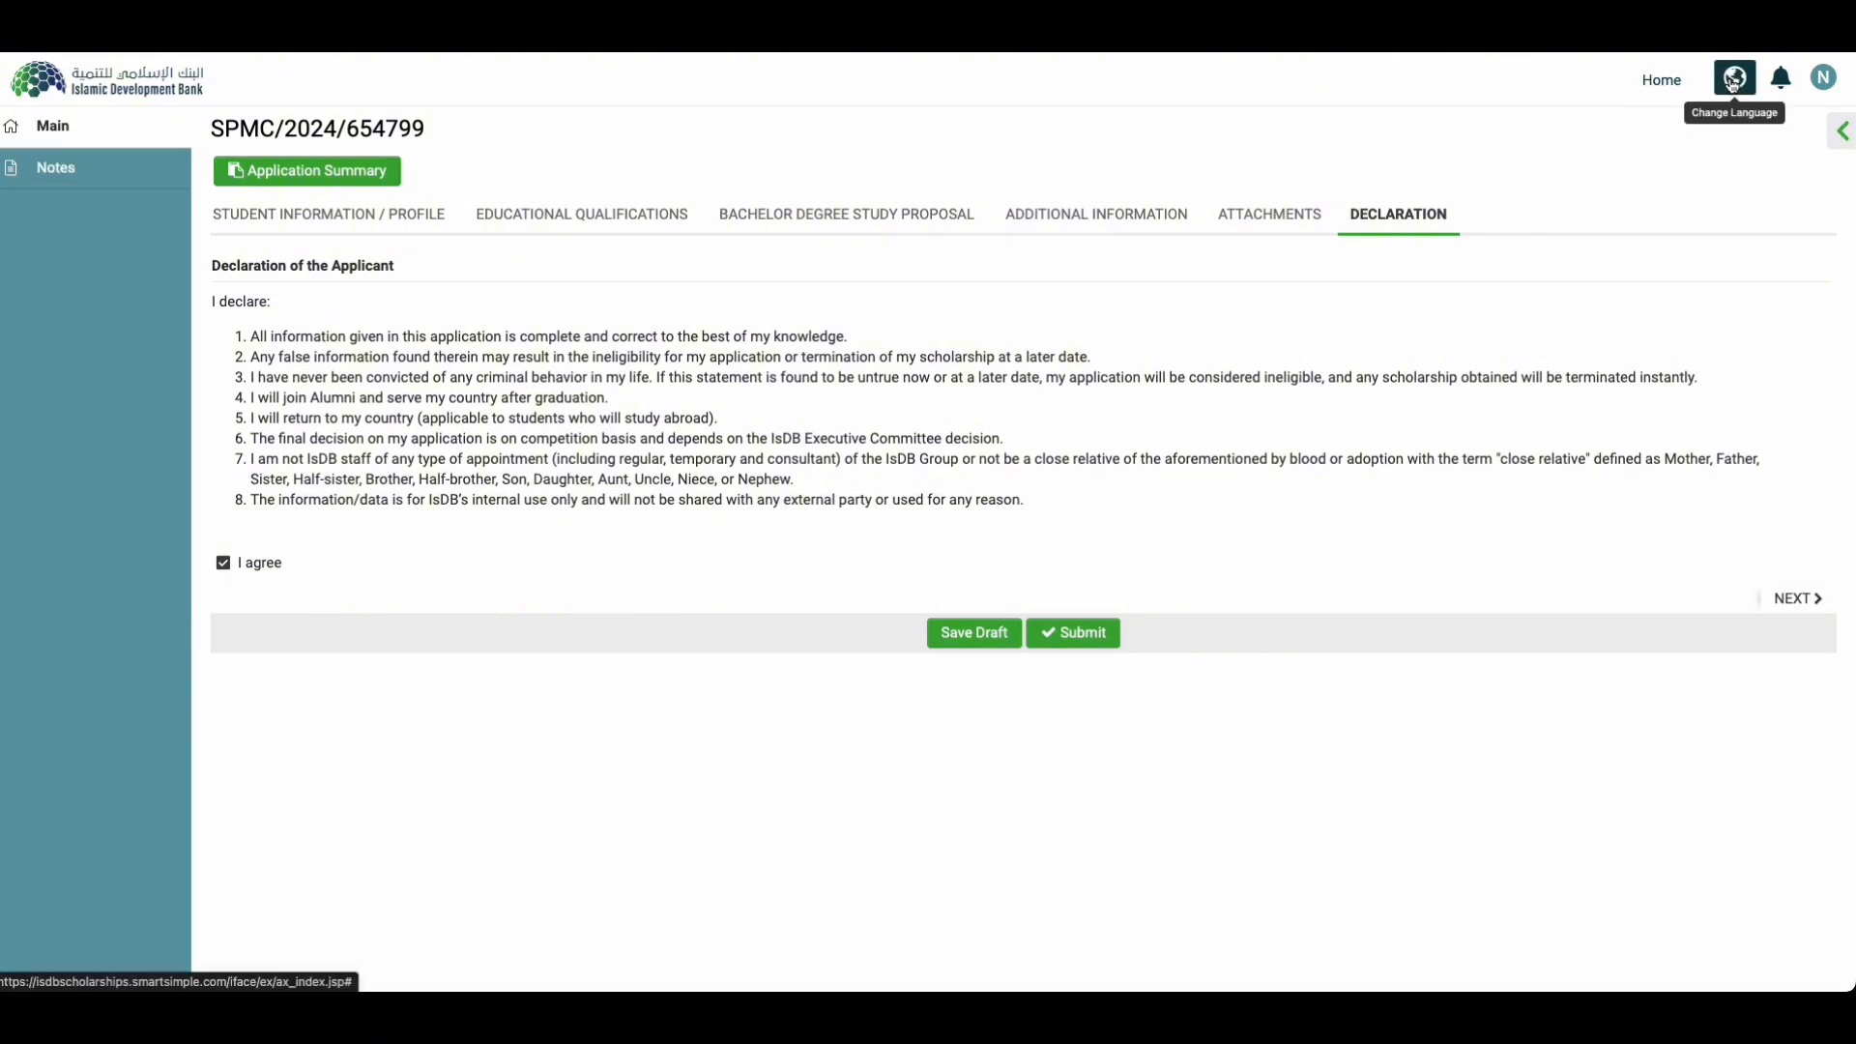
Step: Return to the portal home page via the Home link in the top bar
click(1680, 86)
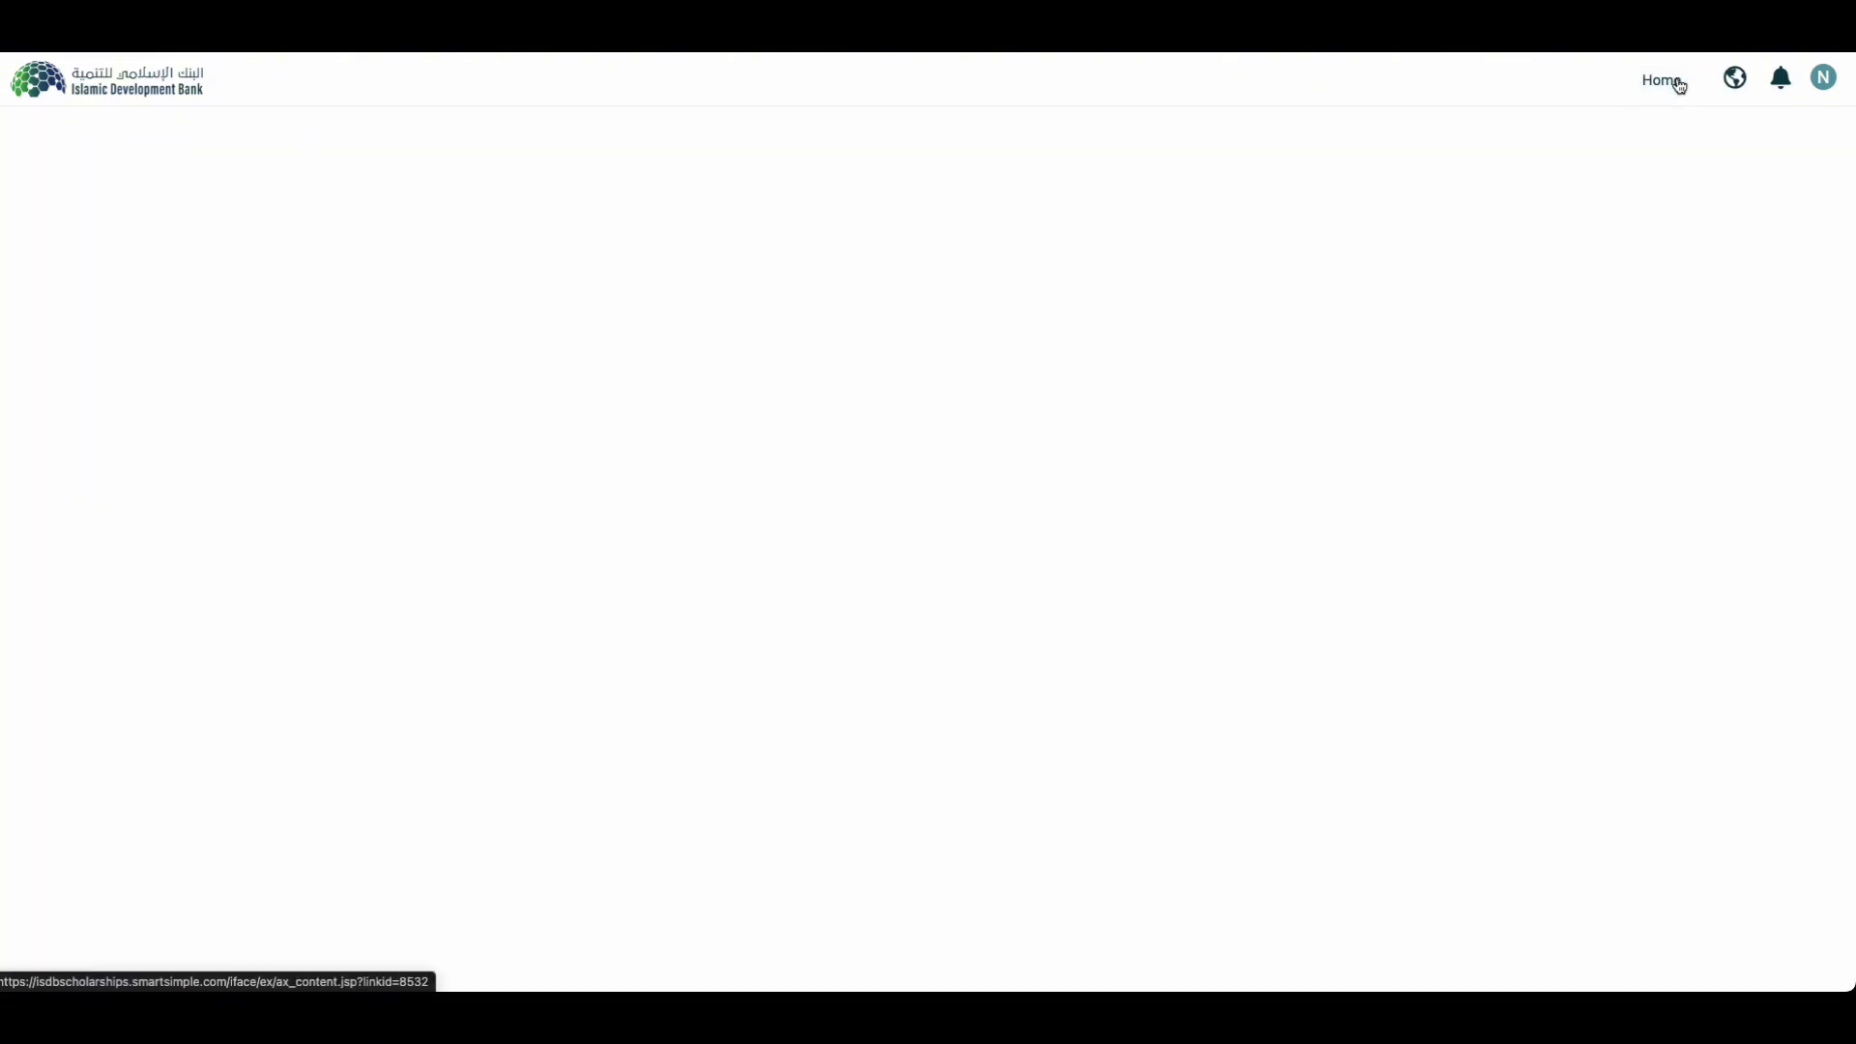